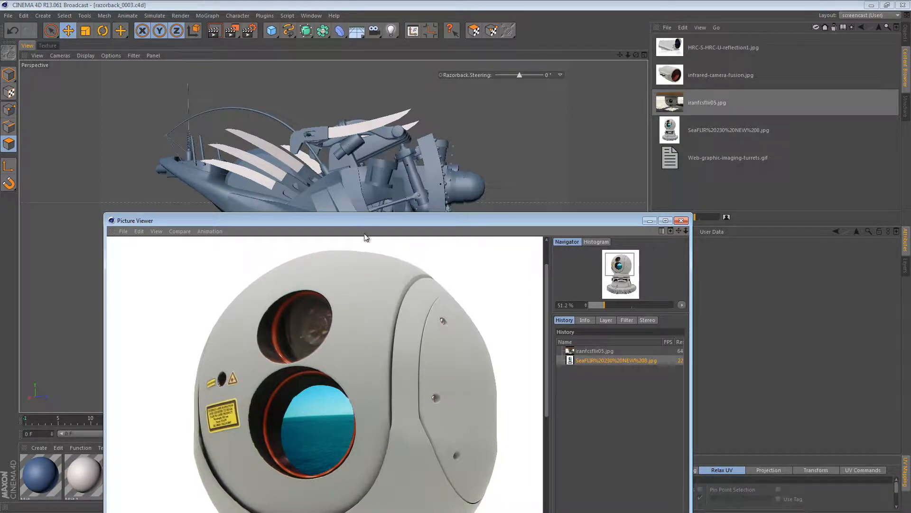
# Examine the iranfcsflir05.jpg and SeaFLIR reference images for the camera turret's lenses, housing and base, and close the Picture Viewer.
pyautogui.moveTo(356, 220); pyautogui.dragTo(343, 96)
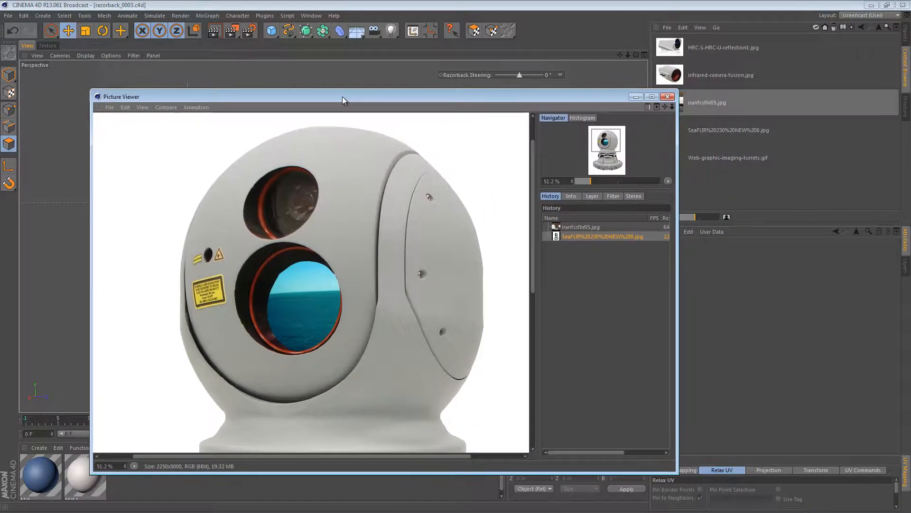
pyautogui.click(575, 228)
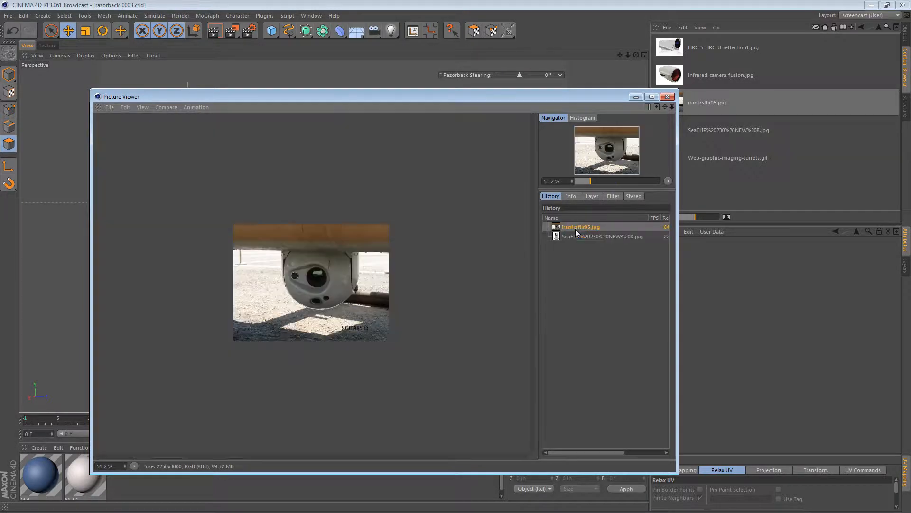
pyautogui.scroll(5, 327, 282)
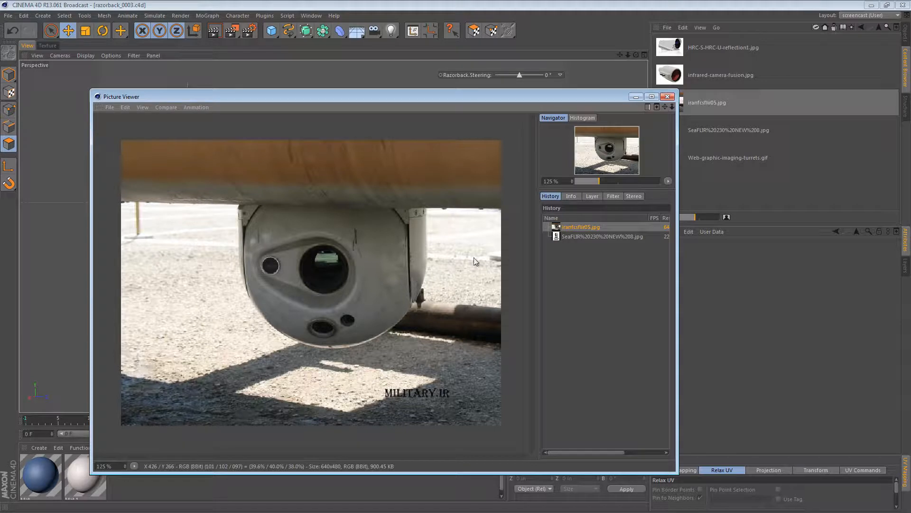
pyautogui.click(584, 237)
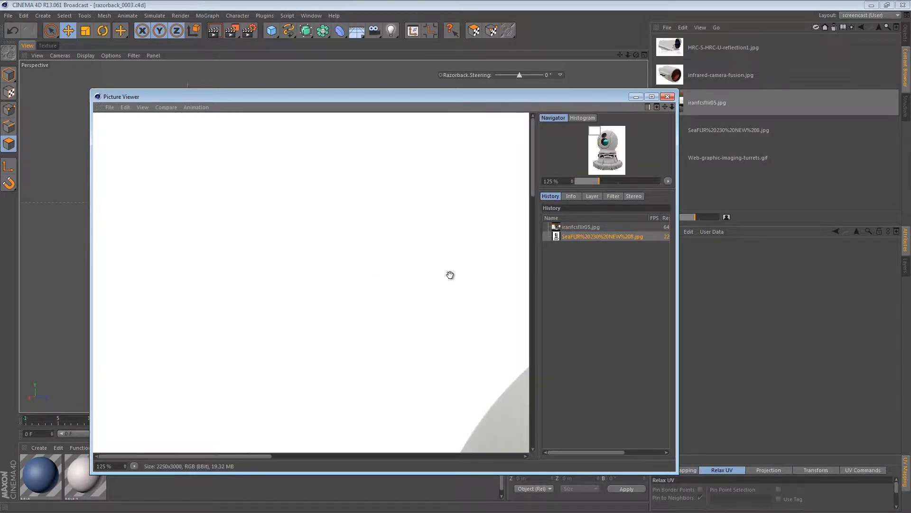
pyautogui.scroll(-5, 449, 275)
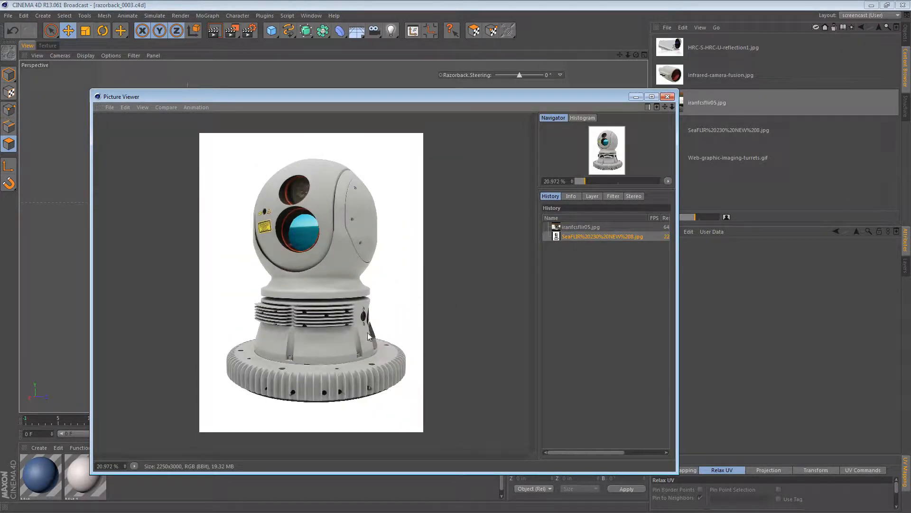
pyautogui.scroll(2, 325, 297)
pyautogui.moveTo(335, 248); pyautogui.dragTo(336, 329)
pyautogui.scroll(1, 330, 285)
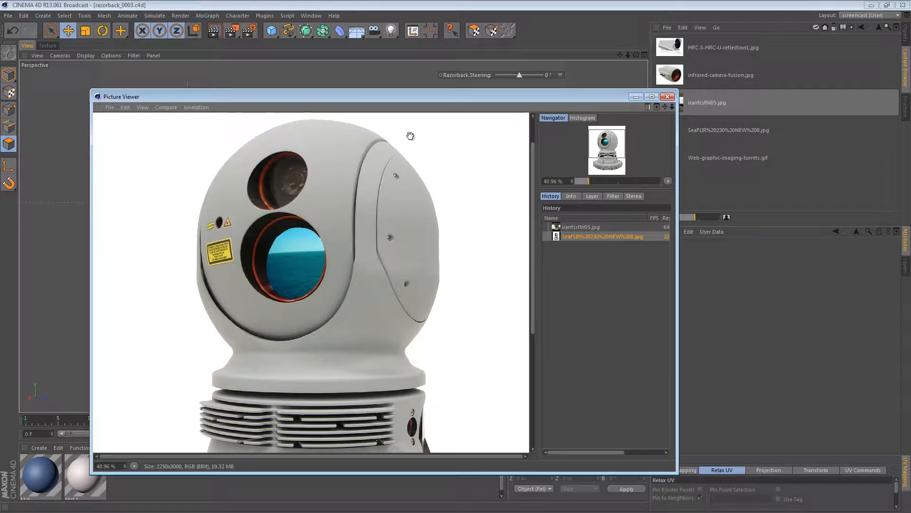
pyautogui.click(667, 97)
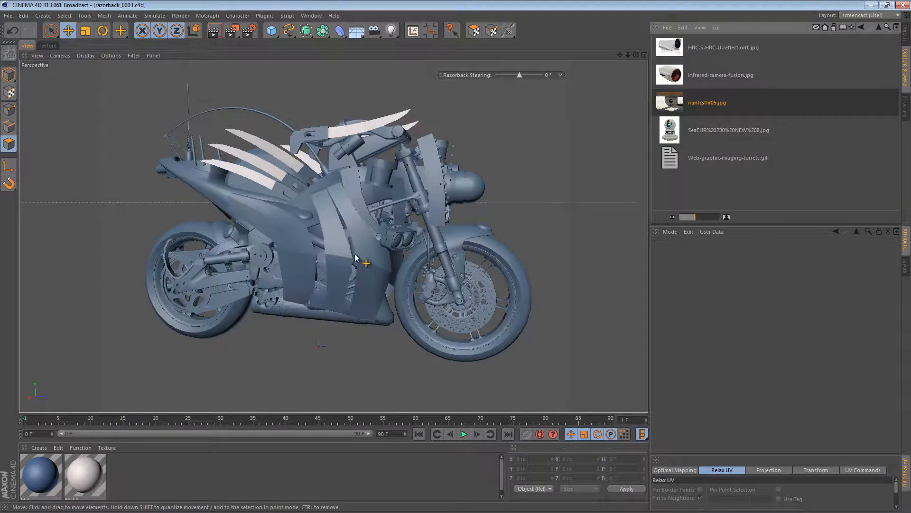
# Add a cylinder primitive and move it in the Right view to the front of the bike's headlight sphere.
pyautogui.keyDown('alt'); pyautogui.moveTo(484, 184); pyautogui.dragTo(375, 193); pyautogui.keyUp('alt')
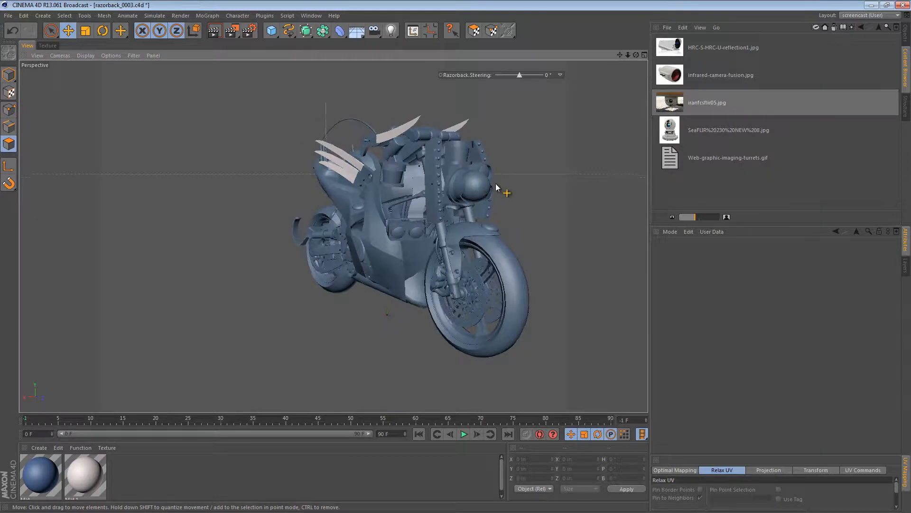
pyautogui.keyDown('alt'); pyautogui.moveTo(472, 183); pyautogui.dragTo(606, 186, button='right'); pyautogui.keyUp('alt')
pyautogui.keyDown('alt'); pyautogui.moveTo(499, 179); pyautogui.dragTo(472, 192, button='middle'); pyautogui.keyUp('alt')
pyautogui.keyDown('alt'); pyautogui.moveTo(472, 192); pyautogui.dragTo(386, 194); pyautogui.keyUp('alt')
pyautogui.click(385, 225)
pyautogui.keyDown('alt'); pyautogui.moveTo(386, 227); pyautogui.dragTo(431, 184); pyautogui.keyUp('alt')
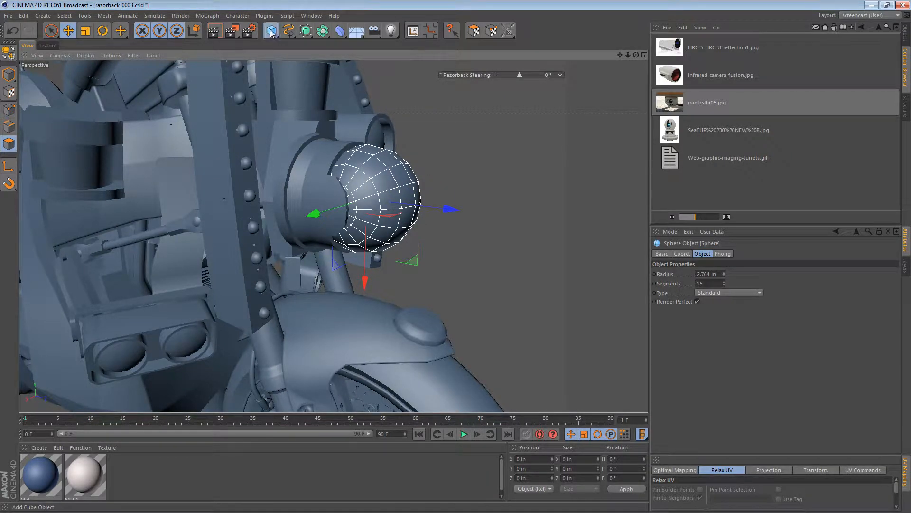
pyautogui.moveTo(270, 32); pyautogui.dragTo(470, 42)
pyautogui.middleClick(270, 197)
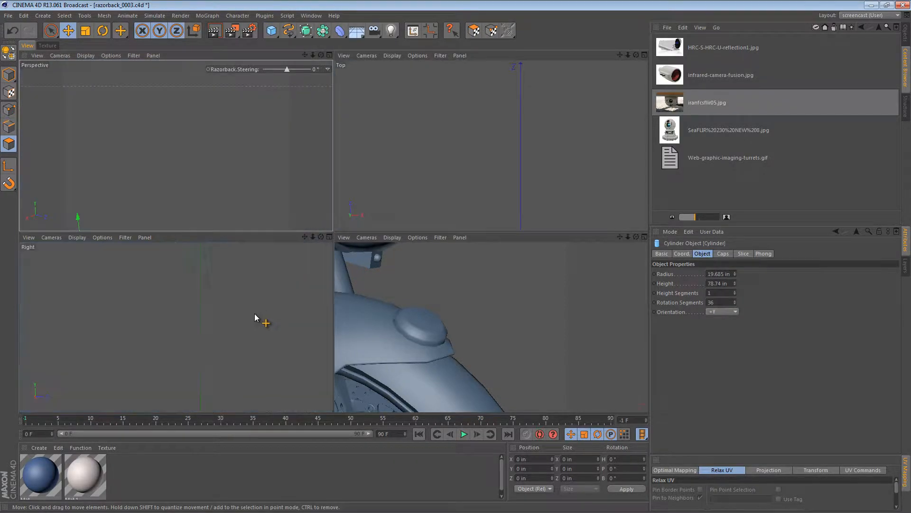
pyautogui.middleClick(257, 317)
pyautogui.keyDown('alt'); pyautogui.moveTo(504, 278); pyautogui.dragTo(286, 252, button='middle'); pyautogui.keyUp('alt')
pyautogui.moveTo(254, 336); pyautogui.dragTo(441, 294)
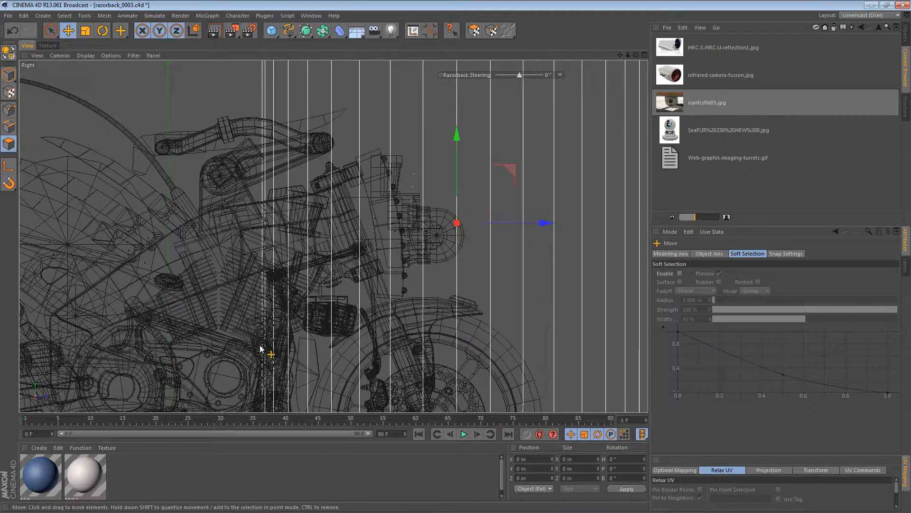
# Scale the cylinder down to a radius of about 0.83 in and a height of about 3.3 in.
pyautogui.press('t')
pyautogui.moveTo(485, 192); pyautogui.dragTo(271, 333)
pyautogui.scroll(5, 423, 235)
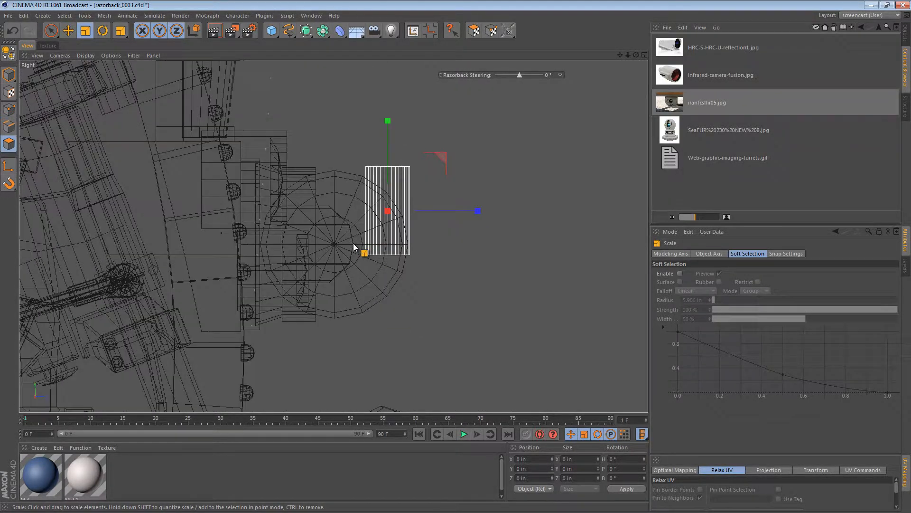
# Set the new cylinder's orientation to -Z and its rotation segments to 12.
pyautogui.click(906, 34)
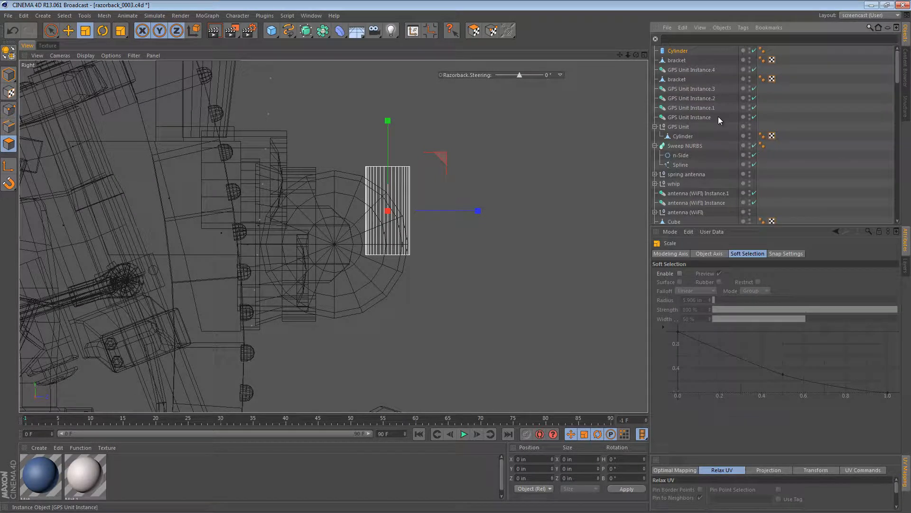
pyautogui.click(677, 52)
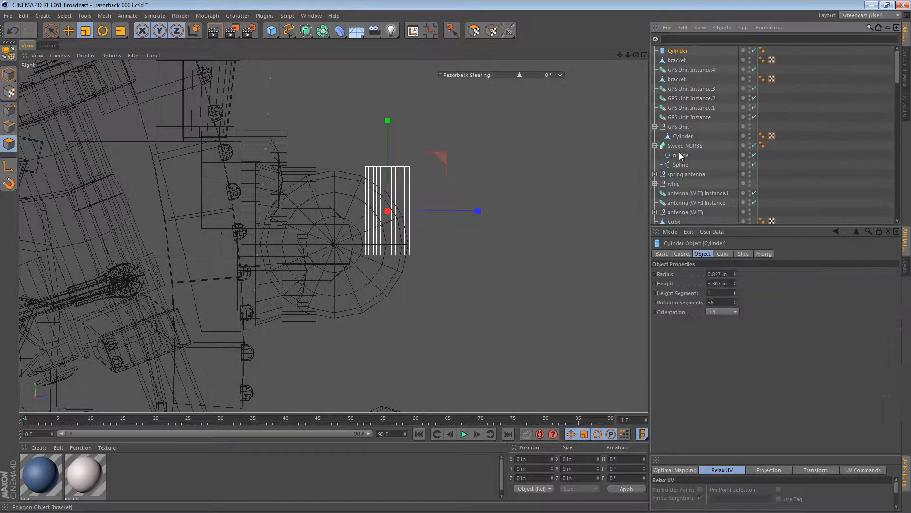
pyautogui.click(714, 311)
pyautogui.click(713, 321)
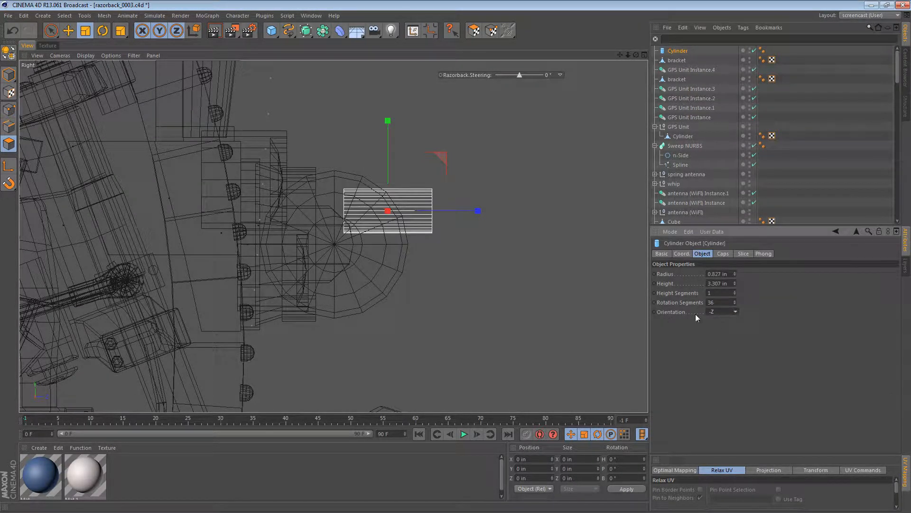
pyautogui.click(711, 302)
pyautogui.write('12')
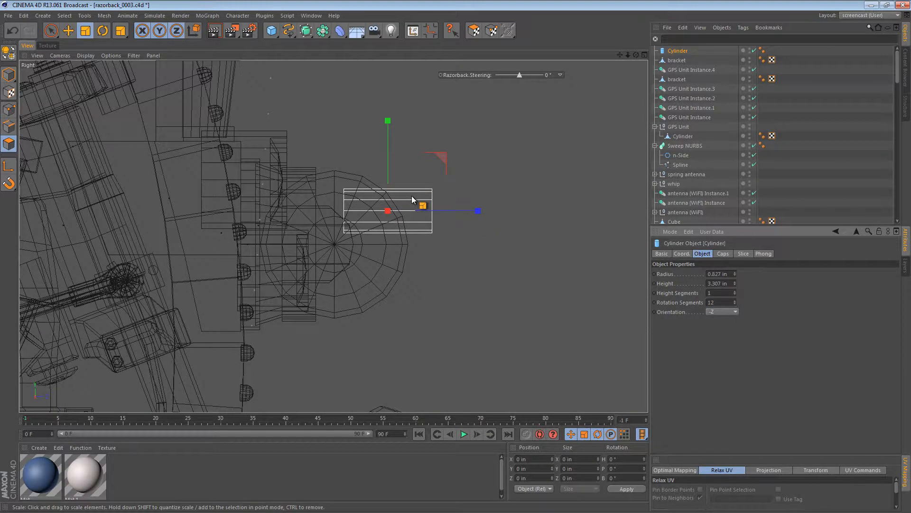
# Duplicate the cylinder just below the first and scale the copy down to a radius of about 0.5 in.
pyautogui.keyDown('alt'); pyautogui.moveTo(411, 196); pyautogui.dragTo(454, 194, button='right'); pyautogui.keyUp('alt')
pyautogui.moveTo(468, 210); pyautogui.dragTo(506, 198)
pyautogui.press('e')
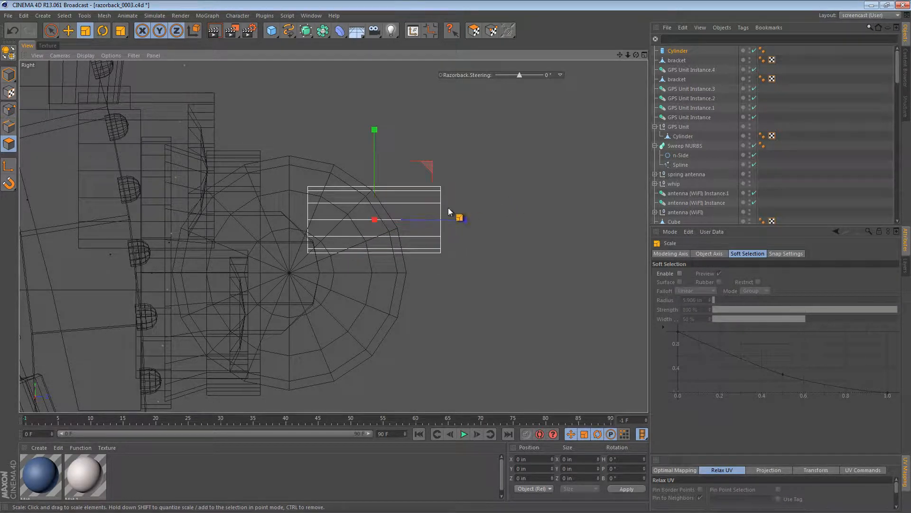
pyautogui.moveTo(407, 213); pyautogui.dragTo(421, 243)
pyautogui.press('t')
pyautogui.moveTo(474, 259); pyautogui.dragTo(417, 250)
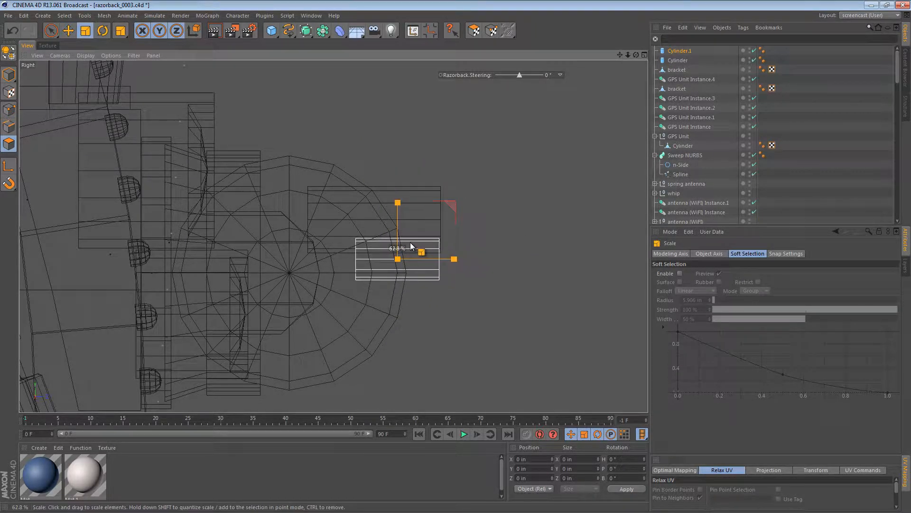
# In the Perspective view, shift both cylinders sideways along X so they sit like two lenses on the sphere's front.
pyautogui.press('F1')
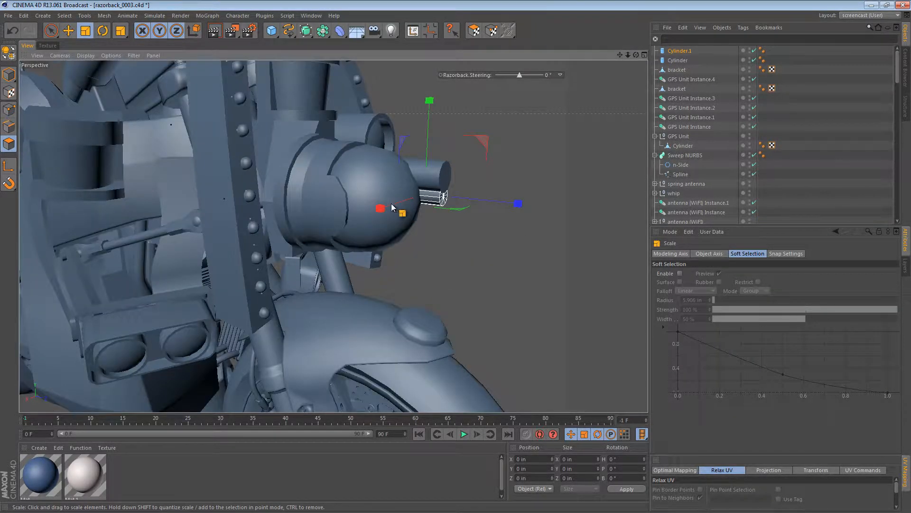
pyautogui.keyDown('alt'); pyautogui.moveTo(391, 203); pyautogui.dragTo(240, 205); pyautogui.keyUp('alt')
pyautogui.keyDown('alt'); pyautogui.moveTo(397, 190); pyautogui.dragTo(454, 189, button='right'); pyautogui.keyUp('alt')
pyautogui.keyDown('alt'); pyautogui.moveTo(428, 199); pyautogui.dragTo(348, 214, button='middle'); pyautogui.keyUp('alt')
pyautogui.press('e')
pyautogui.moveTo(321, 224); pyautogui.dragTo(266, 224)
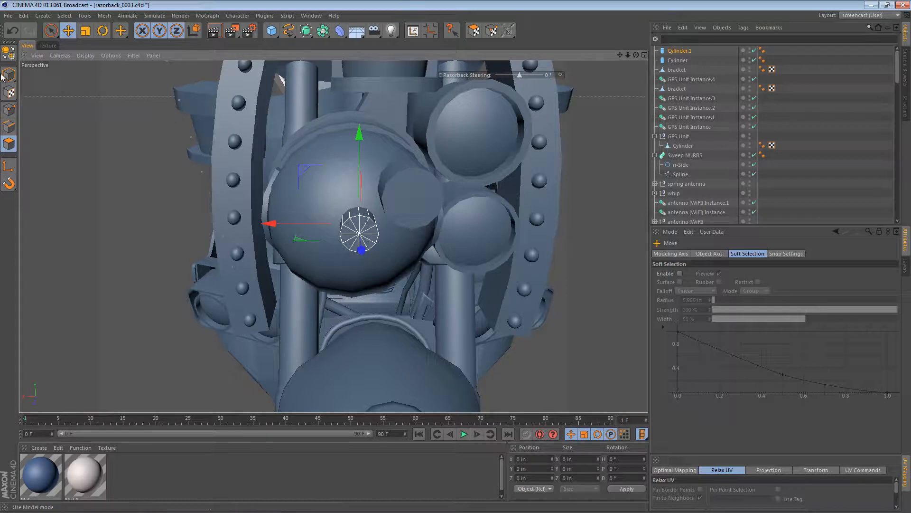
pyautogui.click(407, 186)
pyautogui.moveTo(335, 187); pyautogui.dragTo(277, 187)
pyautogui.click(353, 237)
pyautogui.moveTo(283, 224); pyautogui.dragTo(255, 224)
# Disable both lens cylinders so that only the bare sphere shows.
pyautogui.keyDown('alt'); pyautogui.moveTo(332, 222); pyautogui.dragTo(470, 213); pyautogui.keyUp('alt')
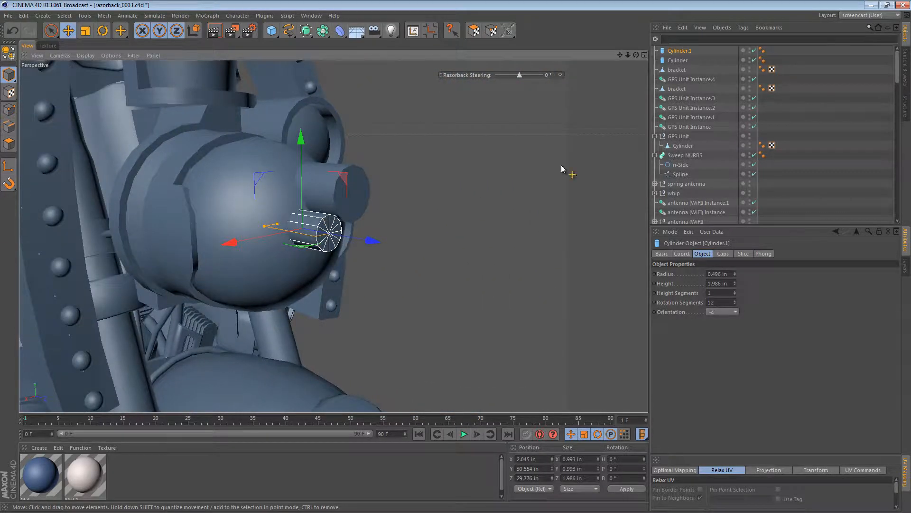
pyautogui.moveTo(754, 51); pyautogui.dragTo(754, 61)
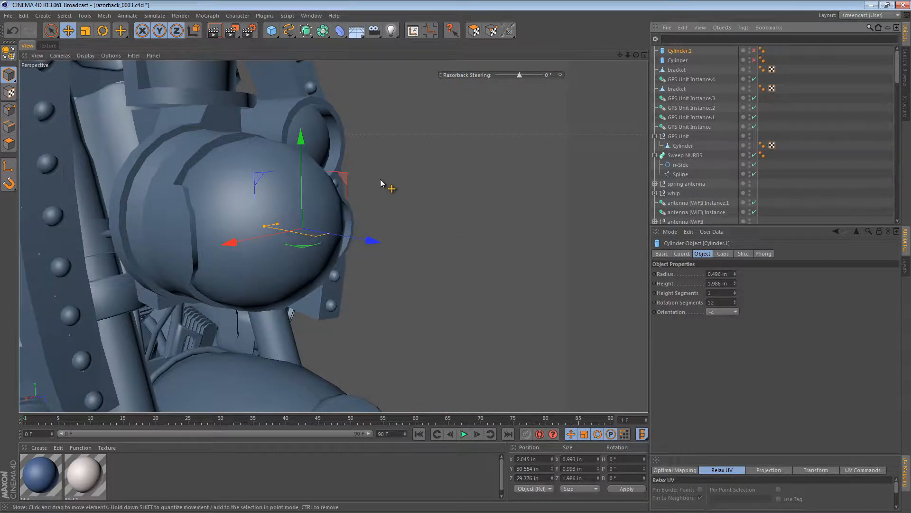
pyautogui.keyDown('alt'); pyautogui.moveTo(311, 203); pyautogui.dragTo(249, 259); pyautogui.keyUp('alt')
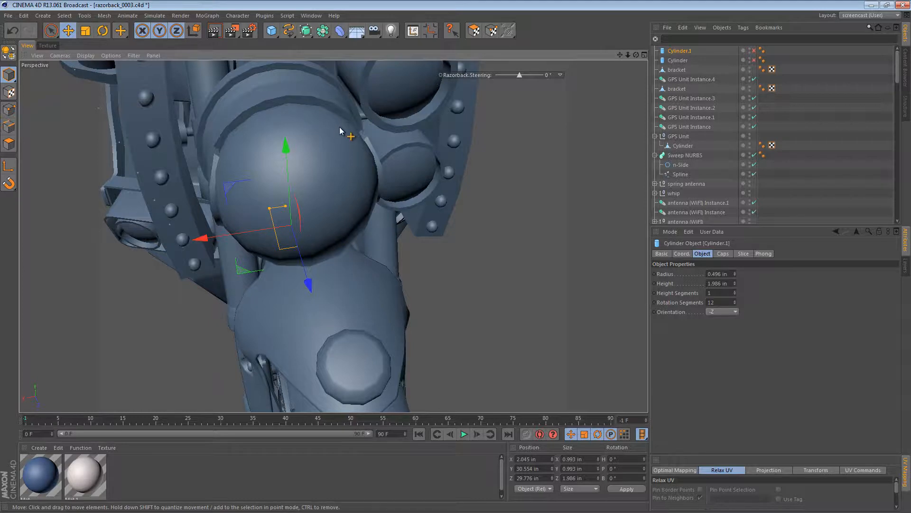
# Reopen the Picture Viewer, compare the SeaFLIR turret reference with the sphere, and put the viewer away.
pyautogui.click(311, 15)
pyautogui.moveTo(379, 189)
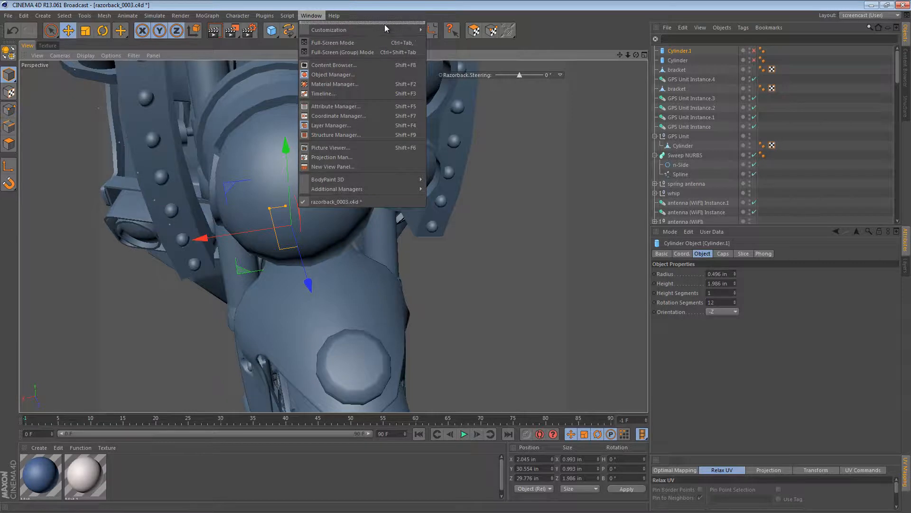
pyautogui.click(353, 148)
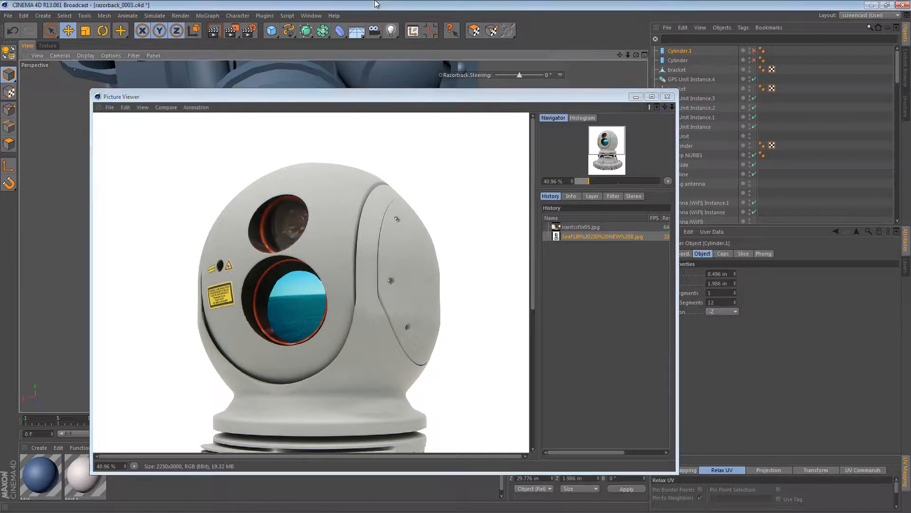
pyautogui.moveTo(355, 97); pyautogui.dragTo(357, 245)
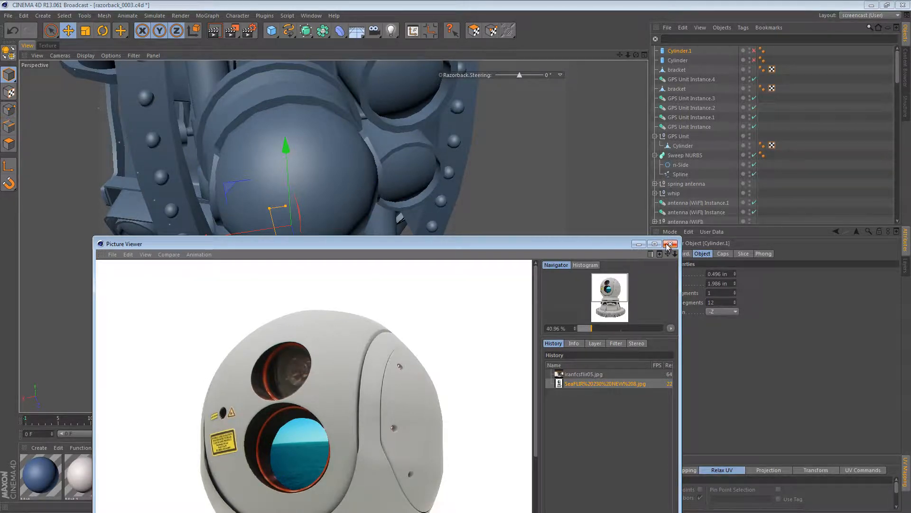
pyautogui.moveTo(627, 245); pyautogui.dragTo(621, 76)
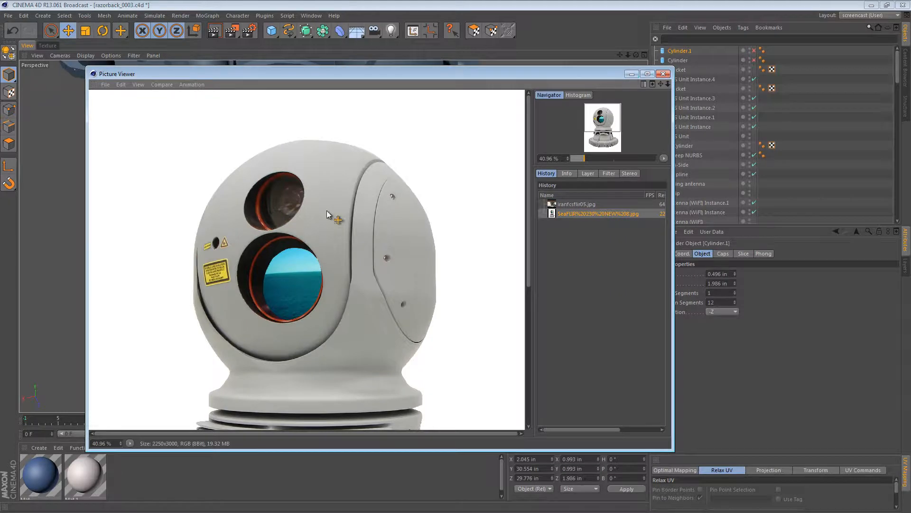
pyautogui.click(633, 76)
# Move the headlight sphere out of its group to the top level of the object hierarchy.
pyautogui.click(286, 187)
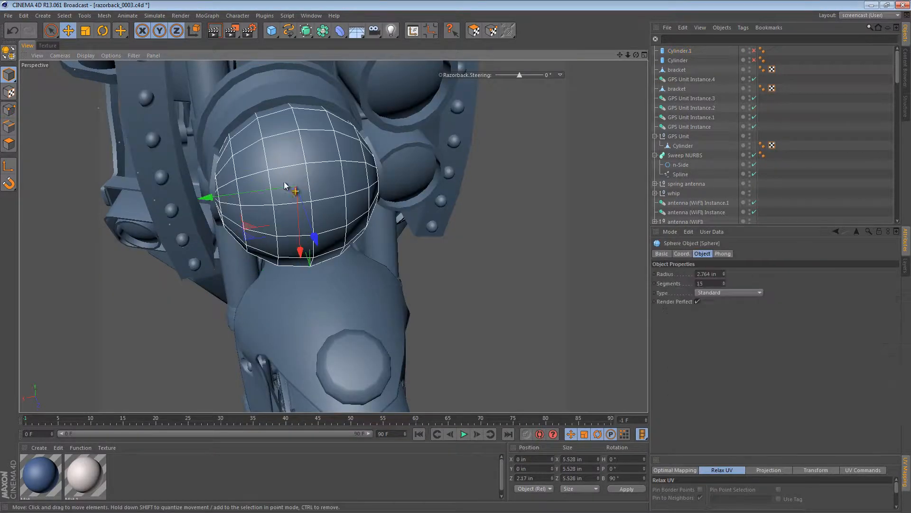
pyautogui.click(9, 143)
pyautogui.keyDown('alt'); pyautogui.moveTo(224, 211); pyautogui.dragTo(378, 150); pyautogui.keyUp('alt')
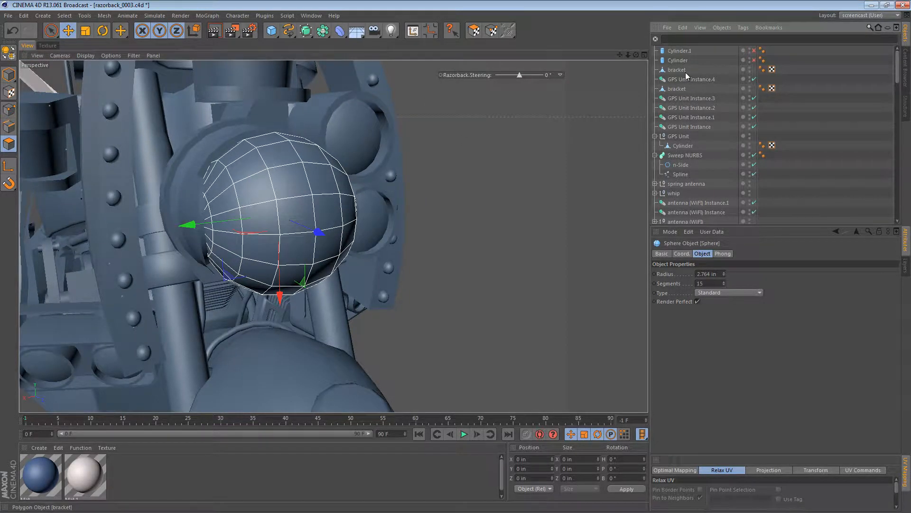
pyautogui.press('Delete')
pyautogui.hotkey('ctrl', 'z')
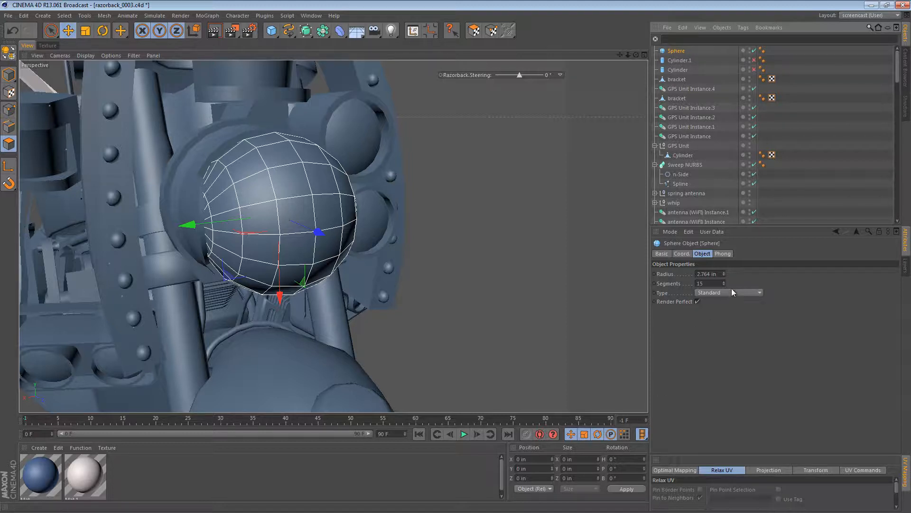
# Set the sphere's segments to 30 and convert it to an editable polygon object.
pyautogui.doubleClick(712, 283)
pyautogui.write('25')
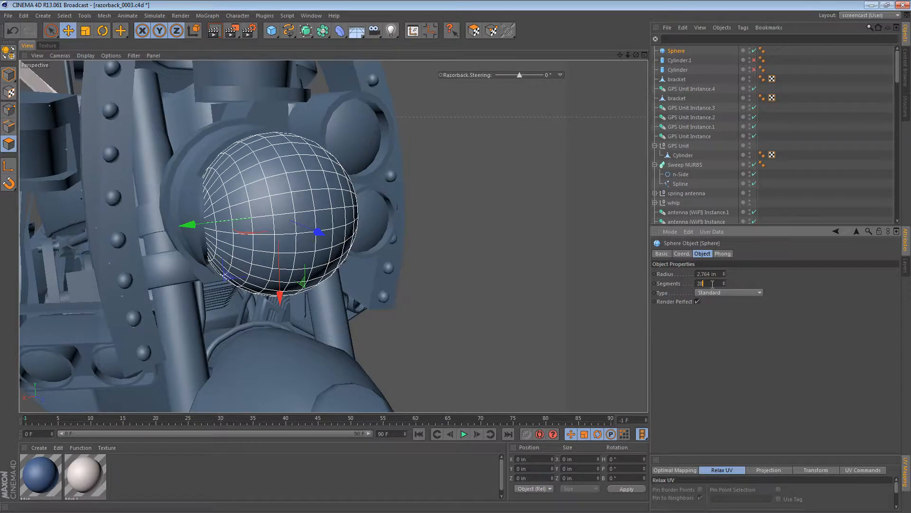
pyautogui.press('BackSpace')
pyautogui.write('9')
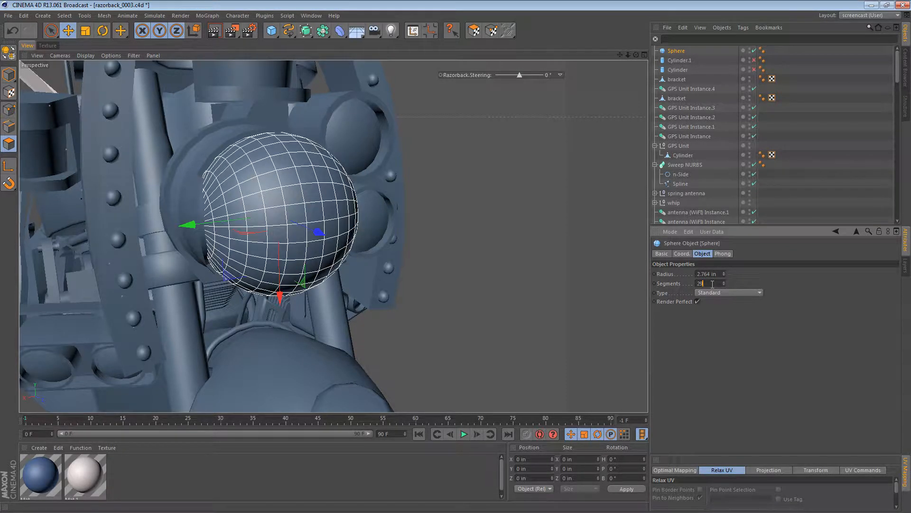
pyautogui.keyDown('alt'); pyautogui.moveTo(283, 207); pyautogui.dragTo(297, 206, button='right'); pyautogui.keyUp('alt')
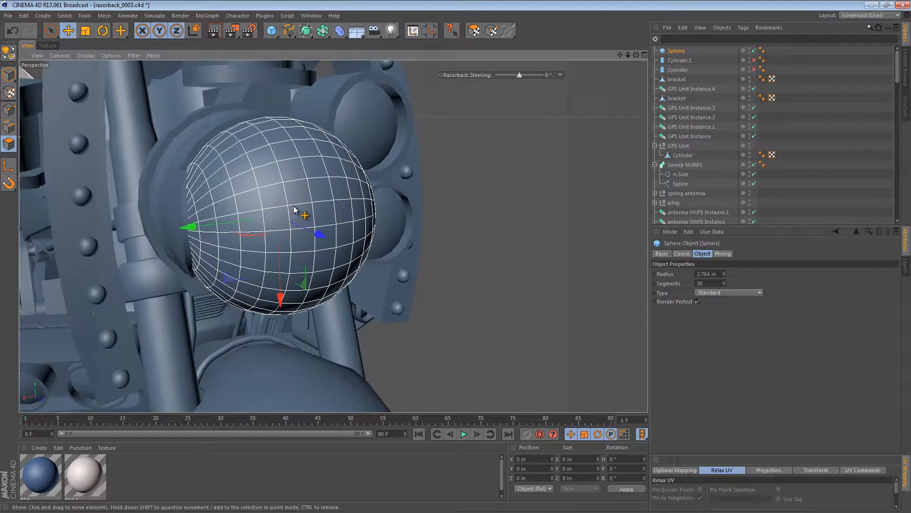
pyautogui.keyDown('alt'); pyautogui.moveTo(296, 206); pyautogui.dragTo(333, 208); pyautogui.keyUp('alt')
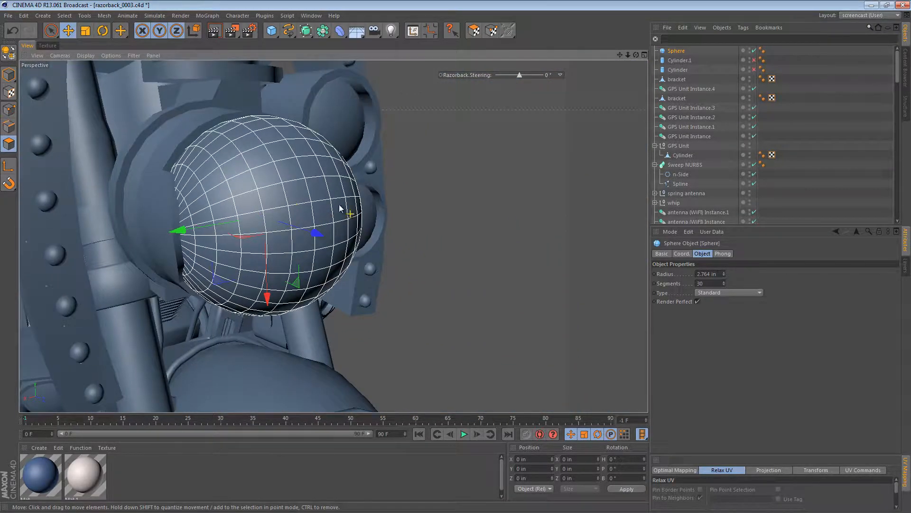
pyautogui.press('c')
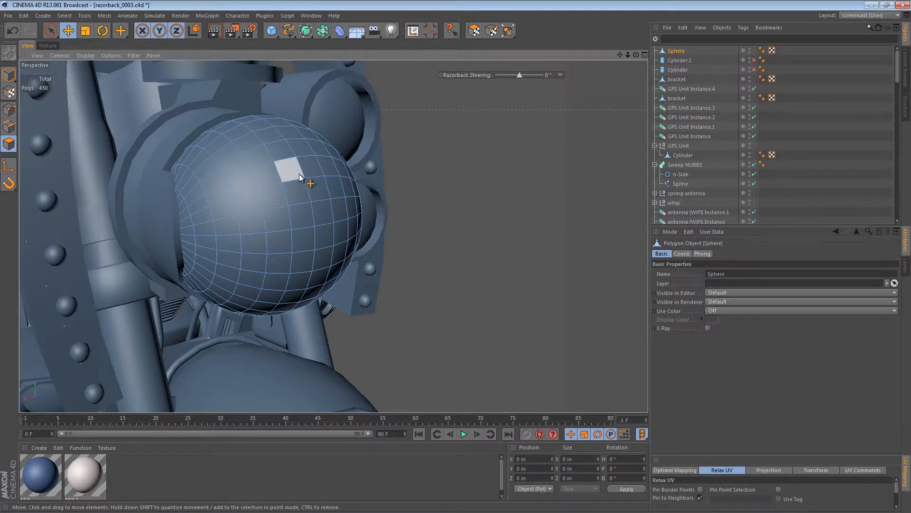
# In the top view, select the polygon caps on both sides of the sphere and scale them inward to about 5.21 in across.
pyautogui.press('F2')
pyautogui.press('o')
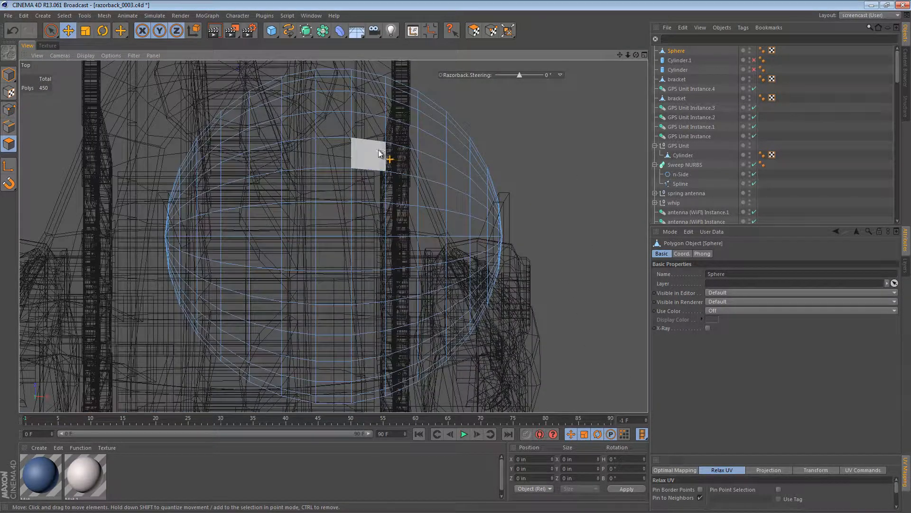
pyautogui.scroll(-3, 372, 208)
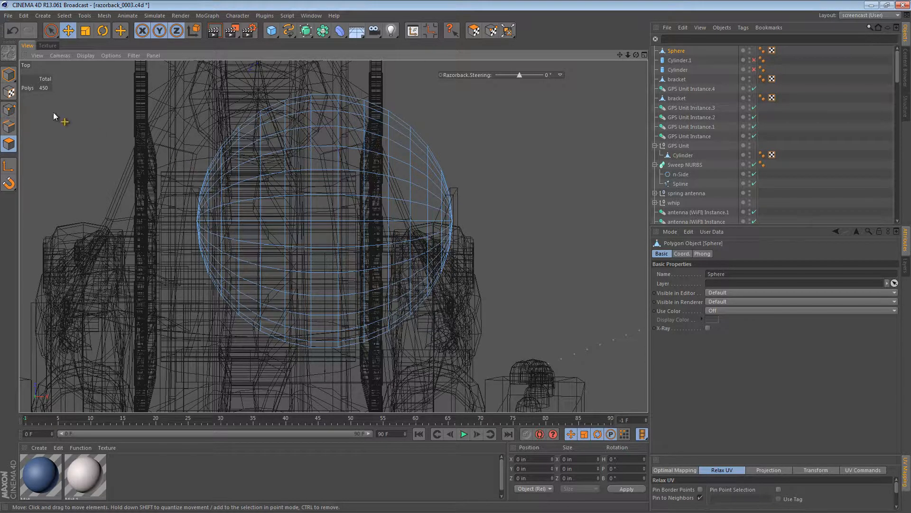
pyautogui.moveTo(55, 32); pyautogui.dragTo(127, 62)
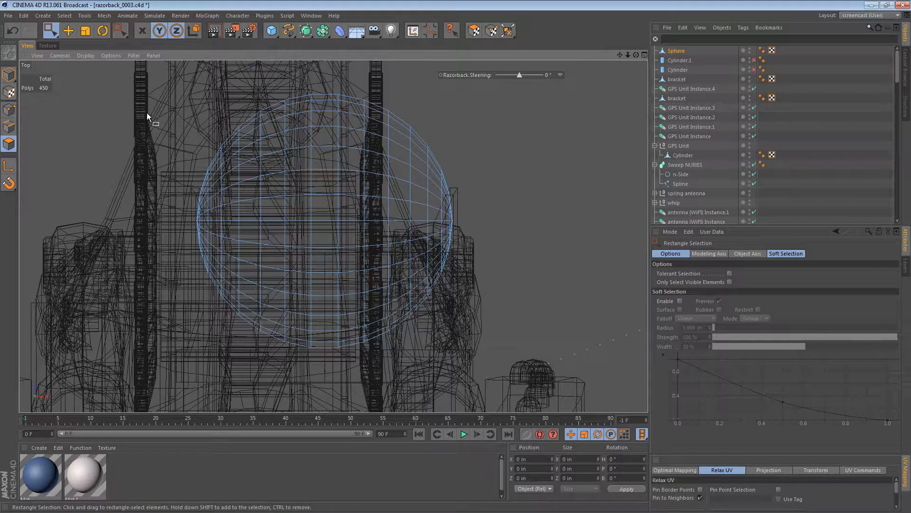
pyautogui.moveTo(147, 103); pyautogui.dragTo(237, 389)
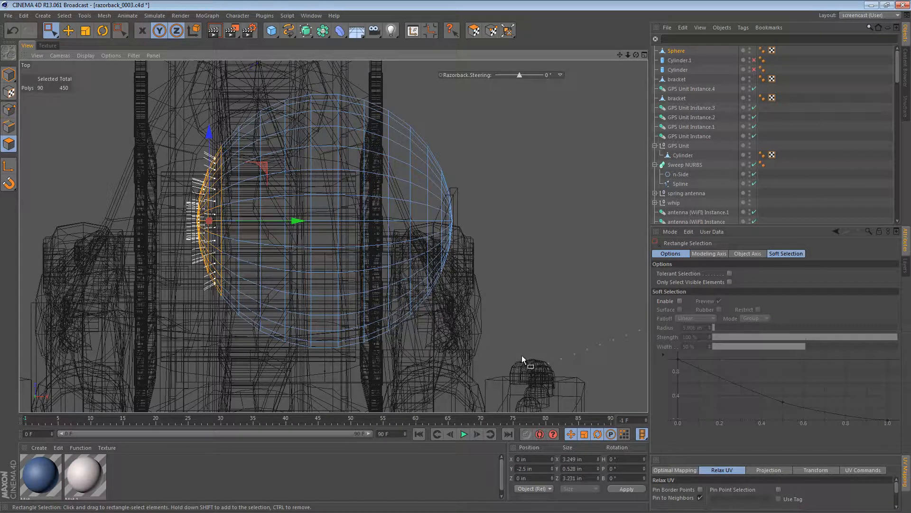
pyautogui.keyDown('shift'); pyautogui.moveTo(522, 360); pyautogui.dragTo(416, 95); pyautogui.keyUp('shift')
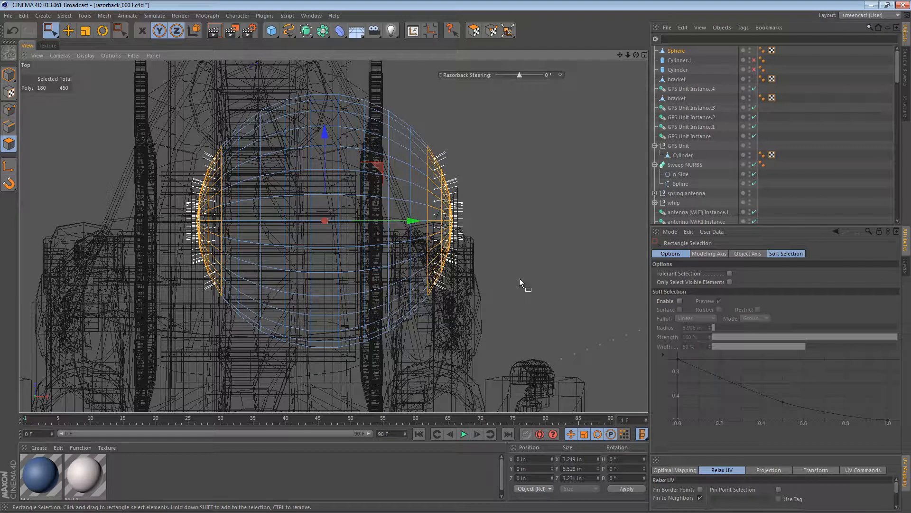
pyautogui.press('t')
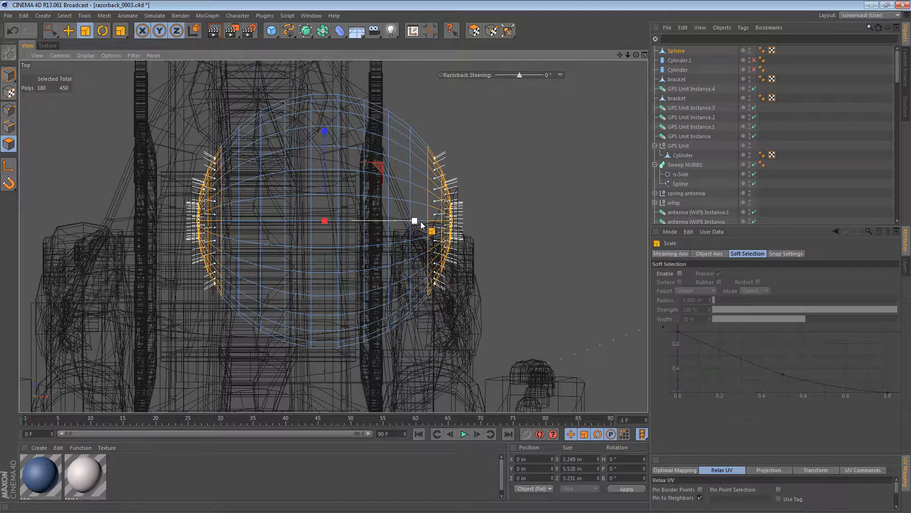
pyautogui.moveTo(414, 221); pyautogui.dragTo(411, 222)
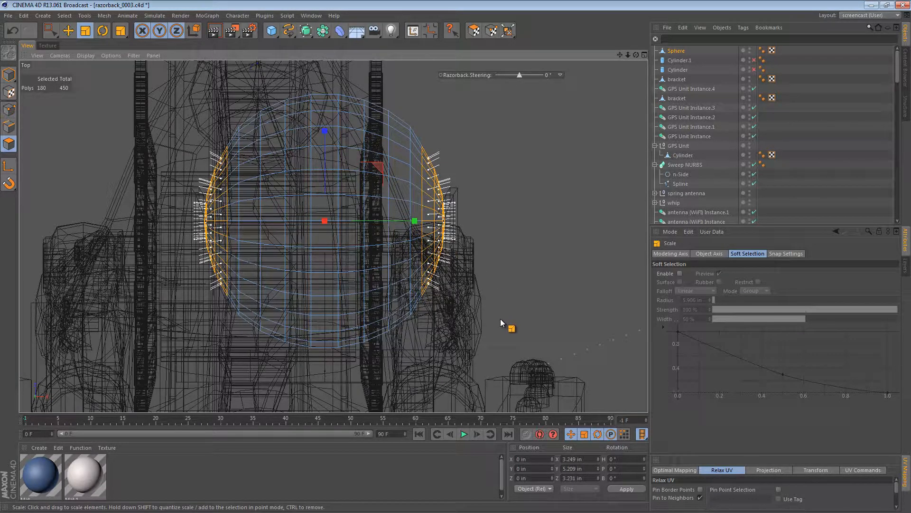
# Flatten each side cap separately to about 0.25 in thick, and scale both caps inward to about 4.86 in across.
pyautogui.moveTo(502, 333); pyautogui.dragTo(421, 124)
pyautogui.moveTo(516, 221); pyautogui.dragTo(477, 223)
pyautogui.moveTo(172, 101); pyautogui.dragTo(235, 357)
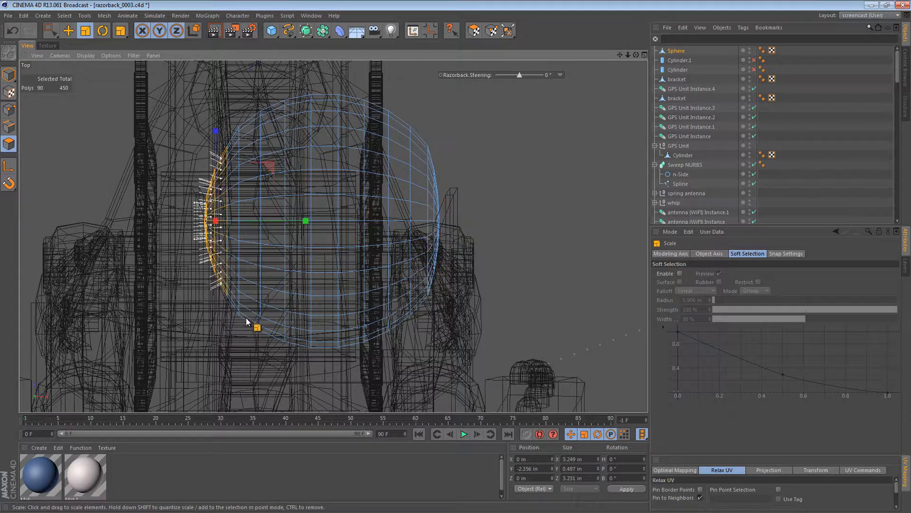
pyautogui.moveTo(305, 222); pyautogui.dragTo(261, 225)
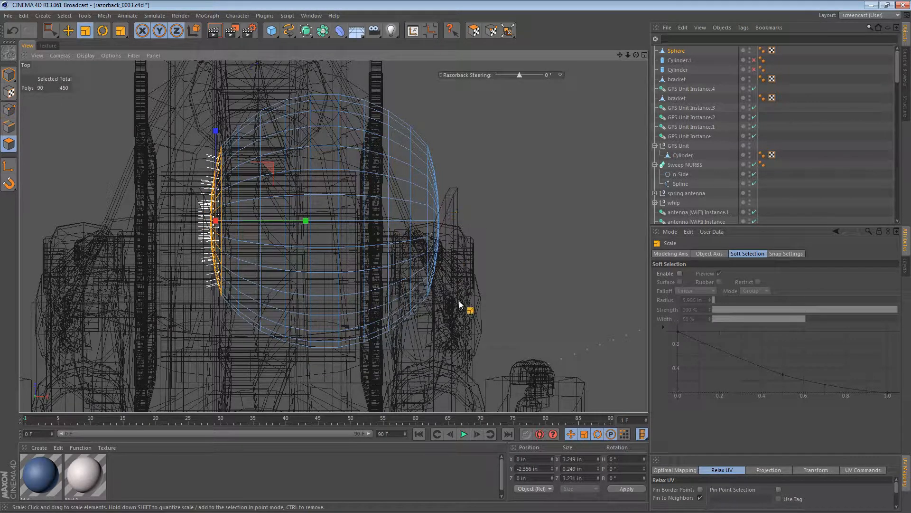
pyautogui.moveTo(484, 359)
pyautogui.keyDown('shift'); pyautogui.mouseDown()
pyautogui.moveTo(467, 256)
pyautogui.moveTo(417, 101)
pyautogui.mouseUp(); pyautogui.keyUp('shift')
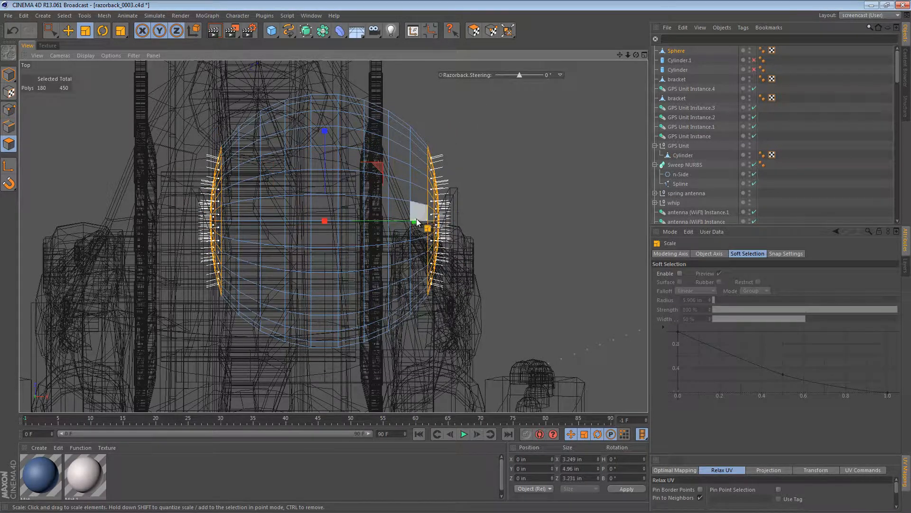
pyautogui.moveTo(417, 221); pyautogui.dragTo(417, 221)
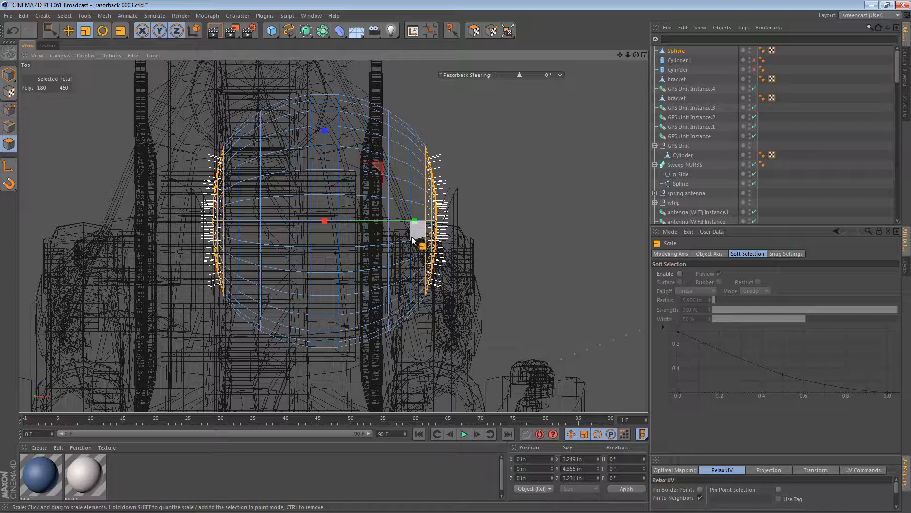
# Return to the perspective view, leave polygon editing, and select the housing ring behind the sphere as an object.
pyautogui.press('F1')
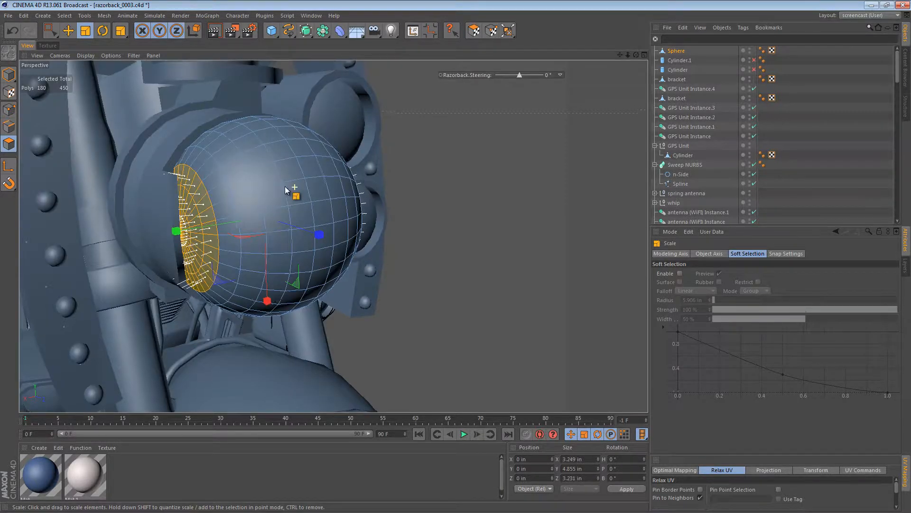
pyautogui.keyDown('alt'); pyautogui.moveTo(285, 189); pyautogui.dragTo(195, 238); pyautogui.keyUp('alt')
pyautogui.press('e')
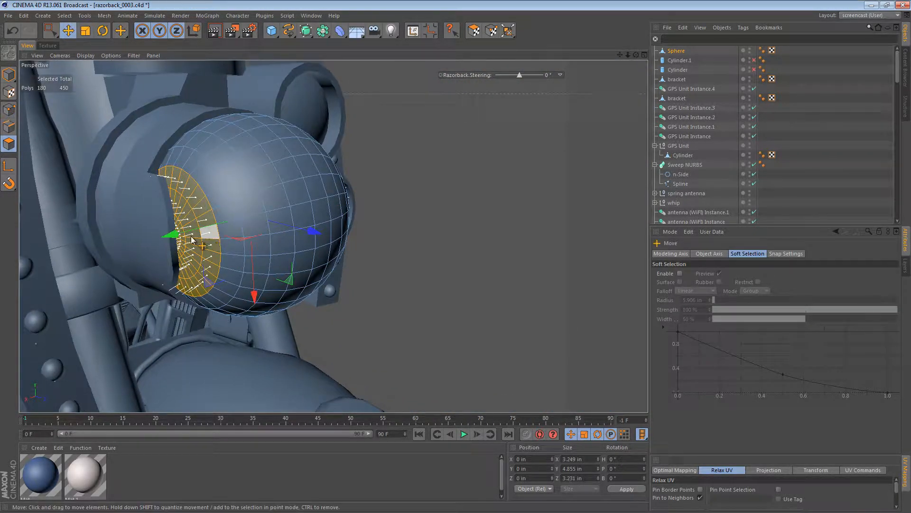
pyautogui.click(9, 75)
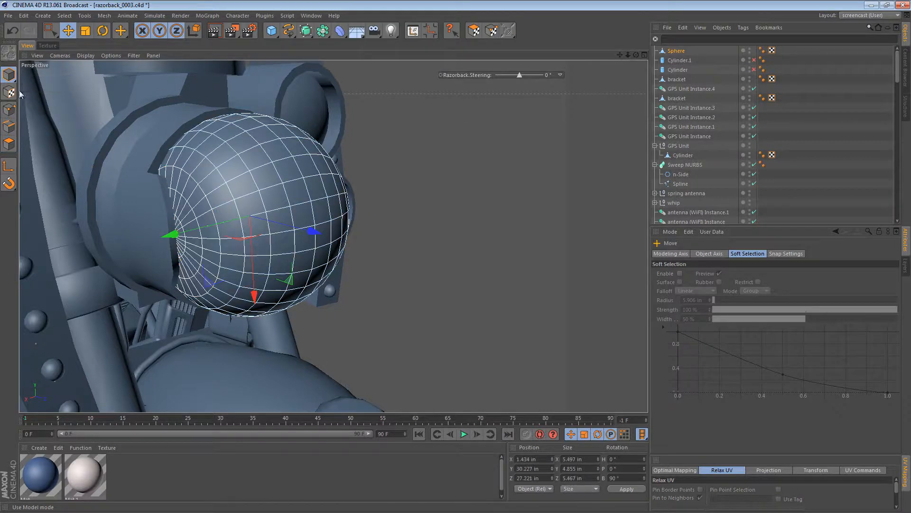
pyautogui.click(163, 207)
# Select the inner wall polygons on both sides of the housing ring and check their profile from the top view.
pyautogui.keyDown('alt'); pyautogui.moveTo(163, 206); pyautogui.dragTo(113, 196); pyautogui.keyUp('alt')
pyautogui.keyDown('alt'); pyautogui.moveTo(100, 194); pyautogui.dragTo(189, 219); pyautogui.keyUp('alt')
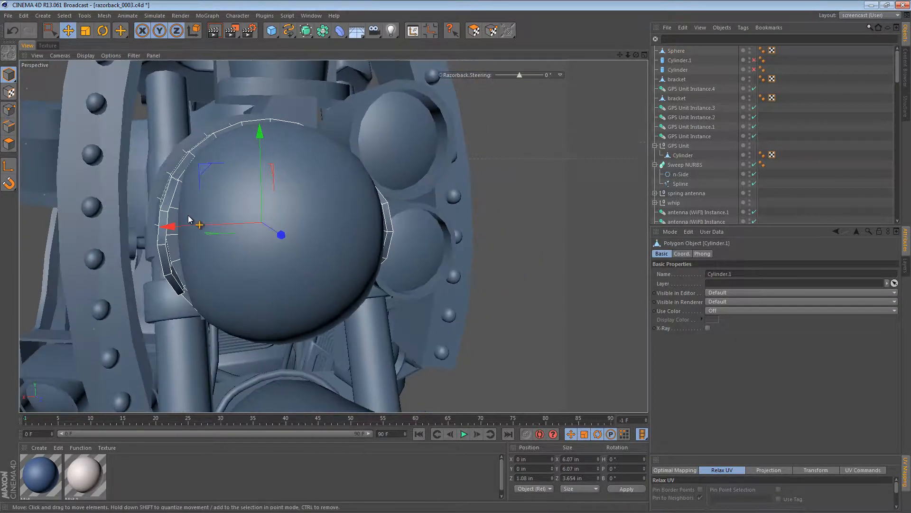
pyautogui.keyDown('alt'); pyautogui.moveTo(297, 208); pyautogui.dragTo(315, 207, button='right'); pyautogui.keyUp('alt')
pyautogui.keyDown('alt'); pyautogui.moveTo(160, 203); pyautogui.dragTo(136, 190); pyautogui.keyUp('alt')
pyautogui.click(9, 143)
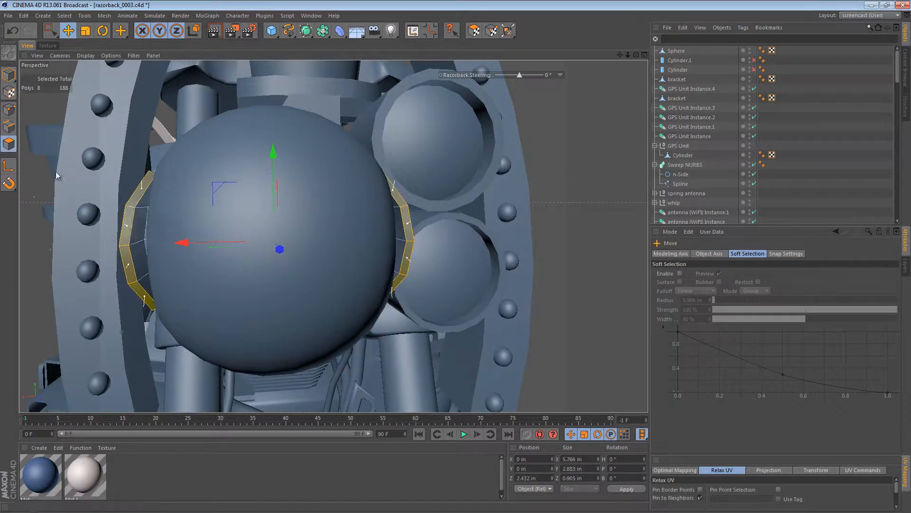
pyautogui.click(148, 202)
pyautogui.keyDown('shift'); pyautogui.click(146, 262); pyautogui.keyUp('shift')
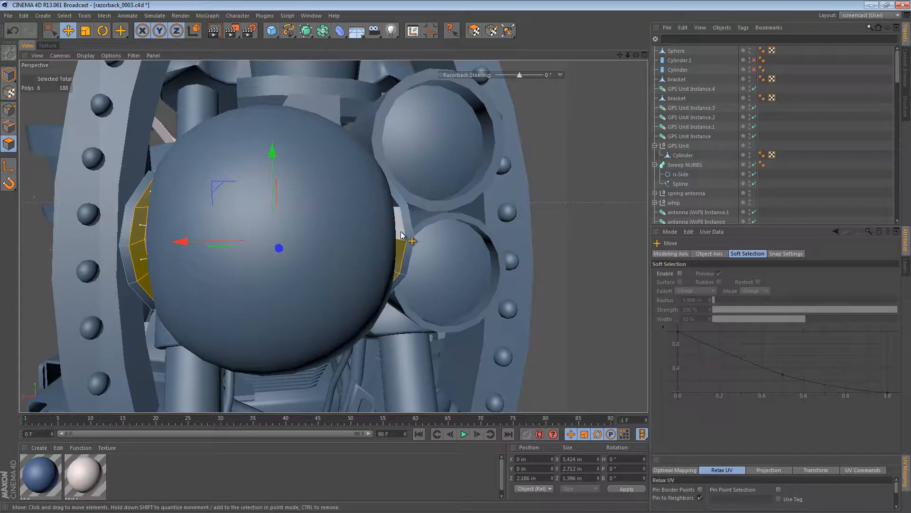
pyautogui.moveTo(404, 230)
pyautogui.keyDown('alt'); pyautogui.mouseDown()
pyautogui.moveTo(346, 227)
pyautogui.moveTo(405, 233)
pyautogui.mouseUp(); pyautogui.keyUp('alt')
pyautogui.press('F2')
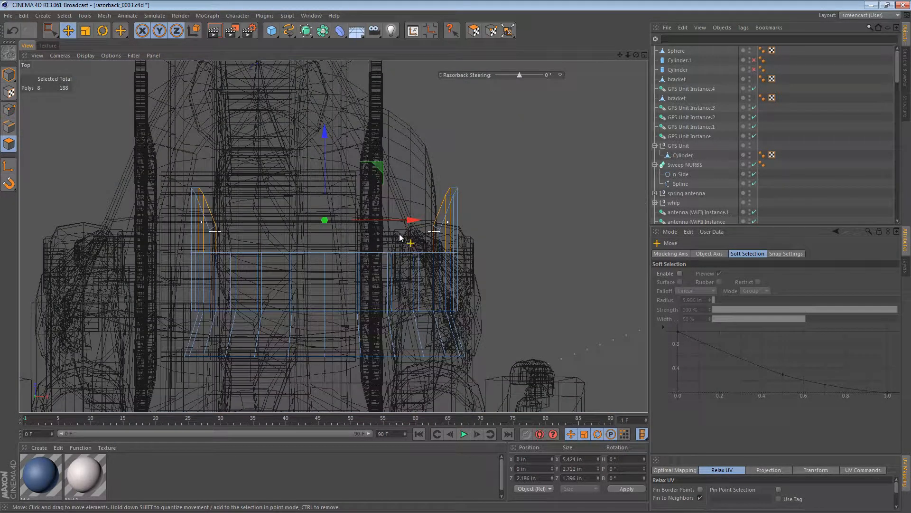
pyautogui.scroll(3, 413, 235)
pyautogui.press('t')
pyautogui.press('F1')
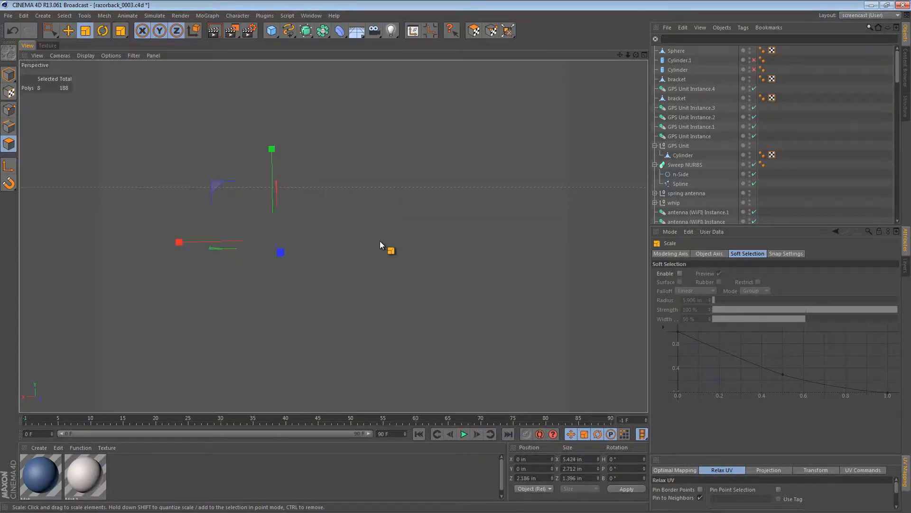
# Reduce the selection to the two middle inner polygons on each side of the housing, checking it in wireframe before restoring shading.
pyautogui.keyDown('alt'); pyautogui.moveTo(281, 244); pyautogui.dragTo(189, 249); pyautogui.keyUp('alt')
pyautogui.press('e')
pyautogui.click(192, 249)
pyautogui.keyDown('shift'); pyautogui.click(192, 270); pyautogui.keyUp('shift')
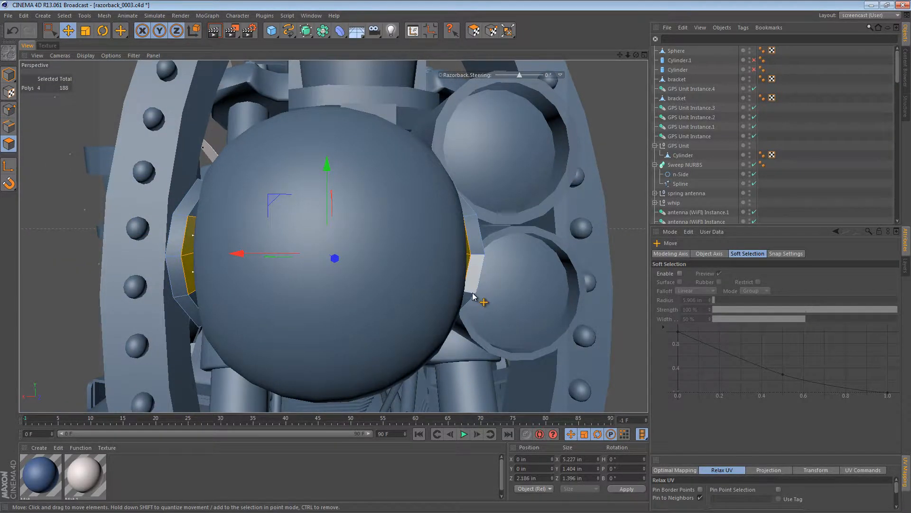
pyautogui.press('n')
pyautogui.press('g')
pyautogui.moveTo(459, 257)
pyautogui.keyDown('alt'); pyautogui.mouseDown()
pyautogui.moveTo(448, 258)
pyautogui.moveTo(451, 223)
pyautogui.moveTo(451, 269)
pyautogui.mouseUp(); pyautogui.keyUp('alt')
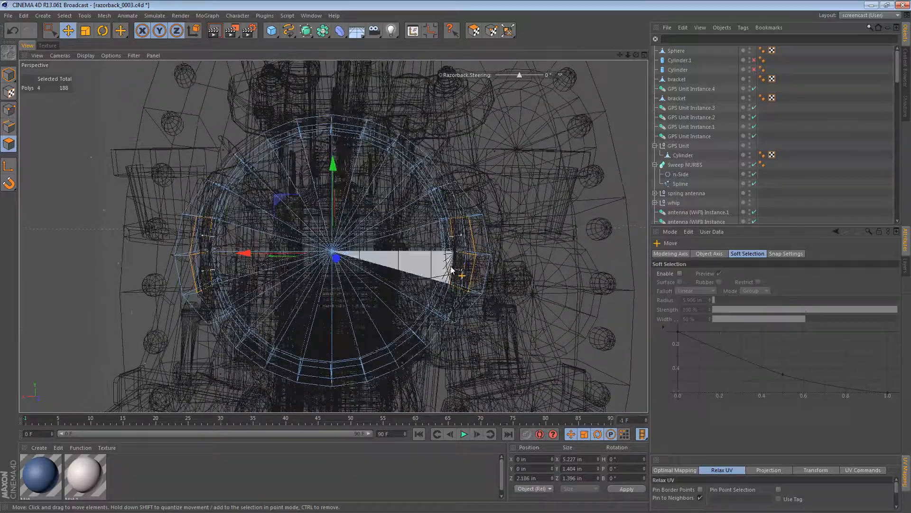
pyautogui.press('n')
pyautogui.press('a')
pyautogui.keyDown('alt'); pyautogui.moveTo(393, 274); pyautogui.dragTo(378, 274); pyautogui.keyUp('alt')
# Scale the four middle inner housing polygons inward along X to about 4.9 in across, closing the gap to the sphere.
pyautogui.press('t')
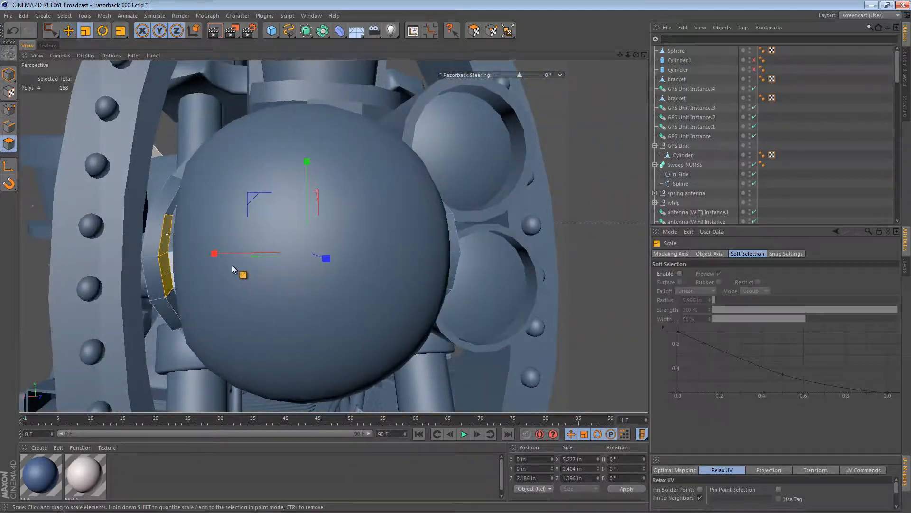
pyautogui.keyDown('alt'); pyautogui.moveTo(232, 264); pyautogui.dragTo(198, 256); pyautogui.keyUp('alt')
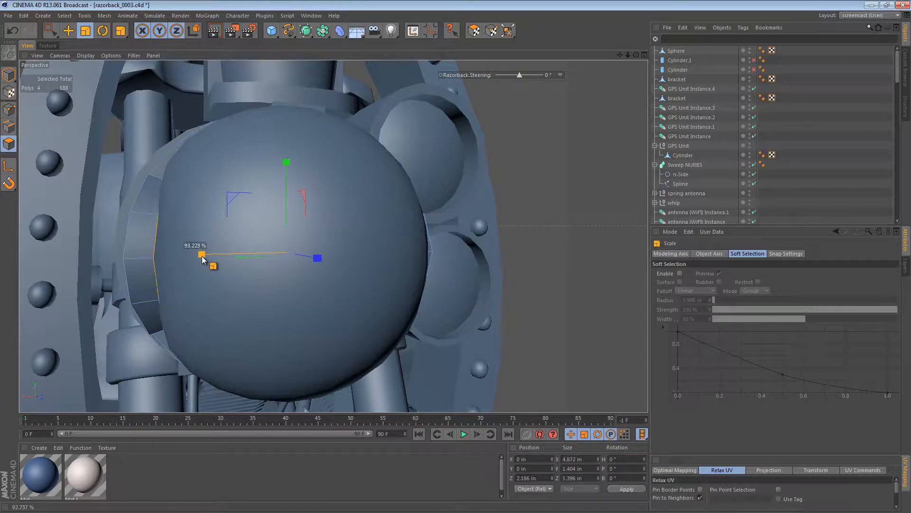
pyautogui.keyDown('alt'); pyautogui.moveTo(250, 262); pyautogui.dragTo(406, 254); pyautogui.keyUp('alt')
# Pick the middle inner edge on each side of the housing for scaling, leave edge editing, and deselect the housing.
pyautogui.click(10, 126)
pyautogui.press('e')
pyautogui.click(178, 264)
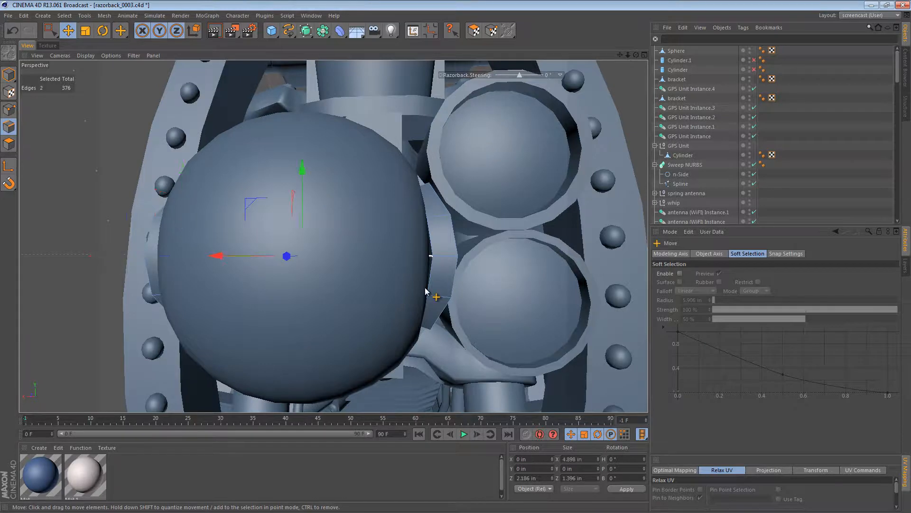
pyautogui.press('t')
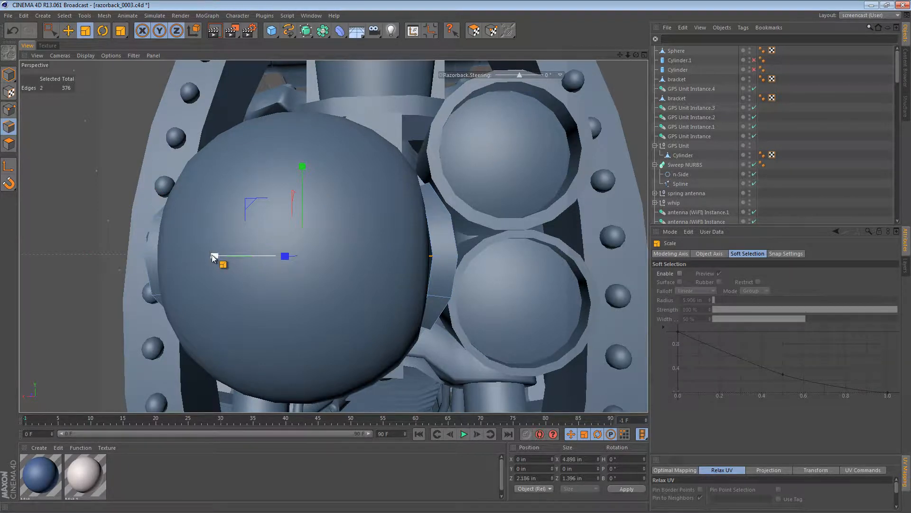
pyautogui.click(9, 75)
pyautogui.click(95, 123)
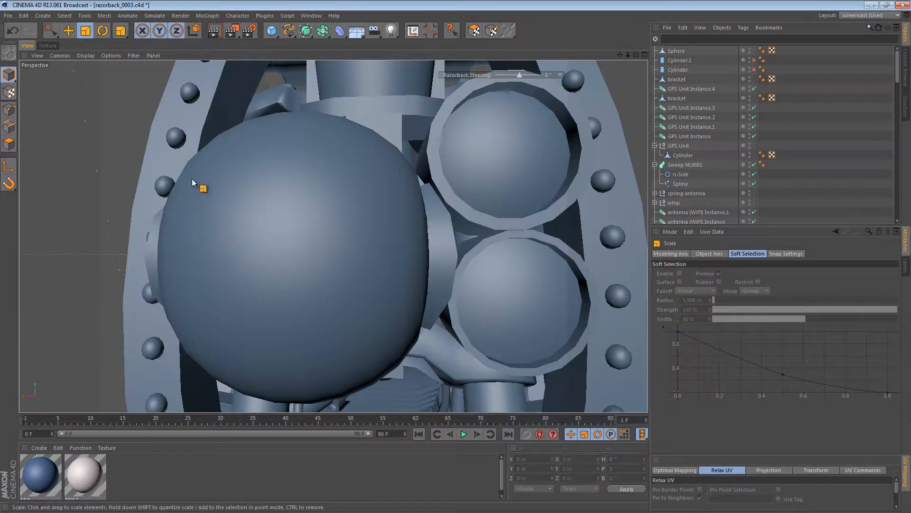
# Select the sphere inside the housing and switch to editing its edges.
pyautogui.keyDown('alt'); pyautogui.moveTo(406, 241); pyautogui.dragTo(315, 245, button='right'); pyautogui.keyUp('alt')
pyautogui.keyDown('alt'); pyautogui.moveTo(321, 239); pyautogui.dragTo(351, 253); pyautogui.keyUp('alt')
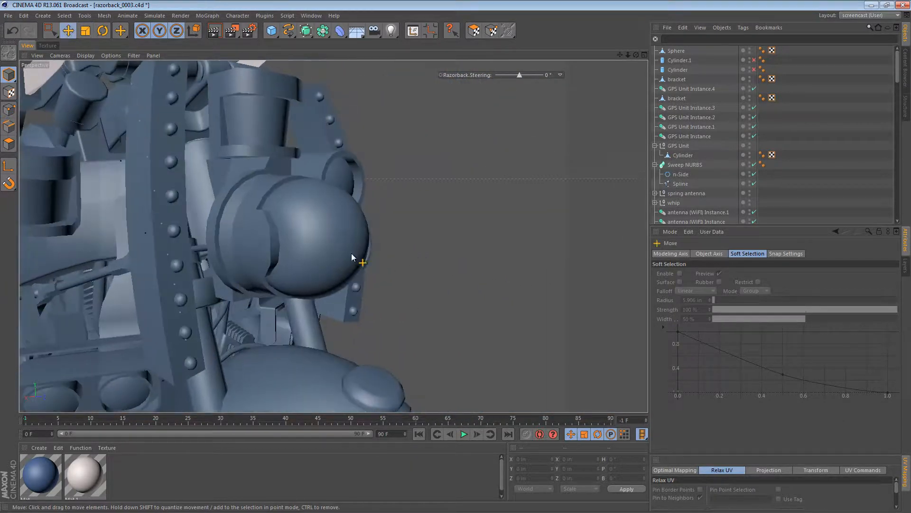
pyautogui.click(331, 223)
pyautogui.press('e')
pyautogui.keyDown('alt'); pyautogui.moveTo(332, 224); pyautogui.dragTo(451, 231, button='right'); pyautogui.keyUp('alt')
pyautogui.keyDown('alt'); pyautogui.moveTo(344, 228); pyautogui.dragTo(204, 211); pyautogui.keyUp('alt')
pyautogui.click(4, 126)
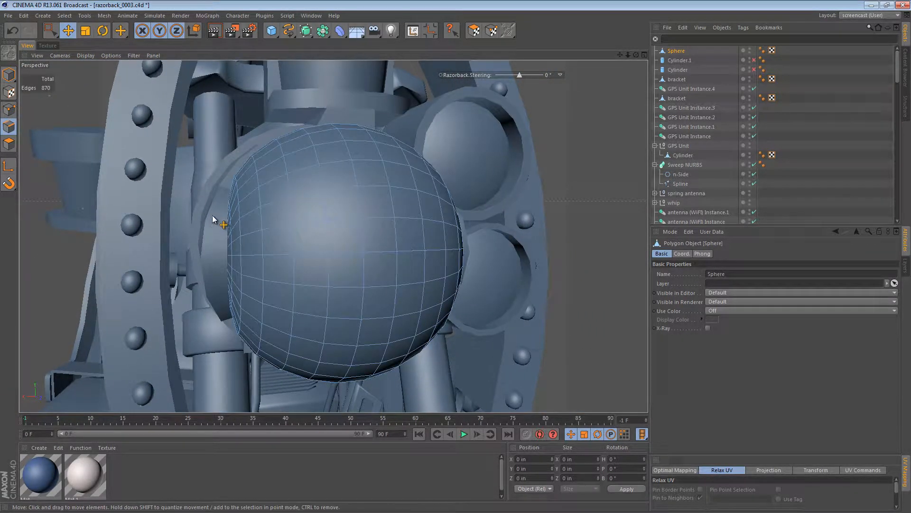
# Loop-select the matching vertical edge loops just inboard of the flattened caps on both sides of the sphere.
pyautogui.rightClick(219, 205)
pyautogui.click(237, 216)
pyautogui.click(264, 205)
pyautogui.keyDown('alt'); pyautogui.moveTo(352, 215); pyautogui.dragTo(327, 212); pyautogui.keyUp('alt')
pyautogui.keyDown('shift'); pyautogui.click(489, 225); pyautogui.keyUp('shift')
pyautogui.keyDown('alt'); pyautogui.moveTo(468, 242); pyautogui.dragTo(442, 252); pyautogui.keyUp('alt')
# Scale the two edge loops outward in X and Z only, to about 4.22 in by 4.2 in.
pyautogui.press('t')
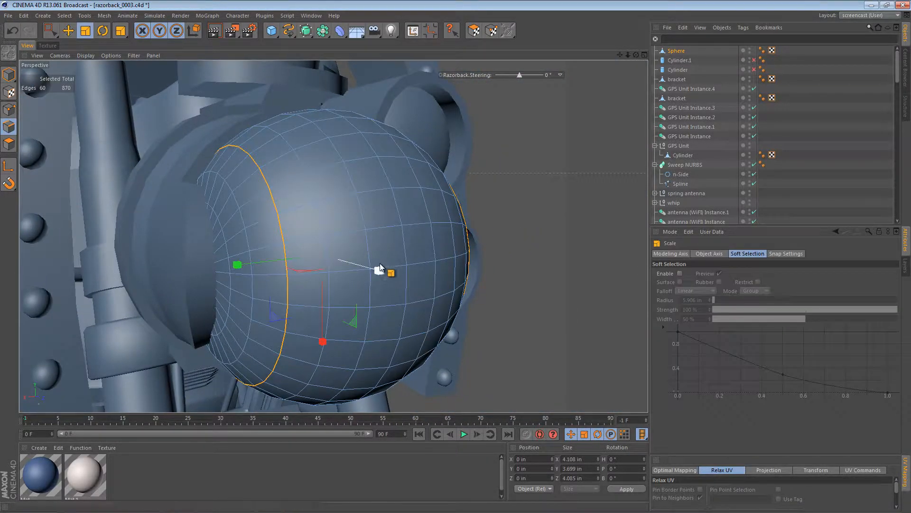
pyautogui.keyDown('alt'); pyautogui.moveTo(383, 265); pyautogui.dragTo(339, 254); pyautogui.keyUp('alt')
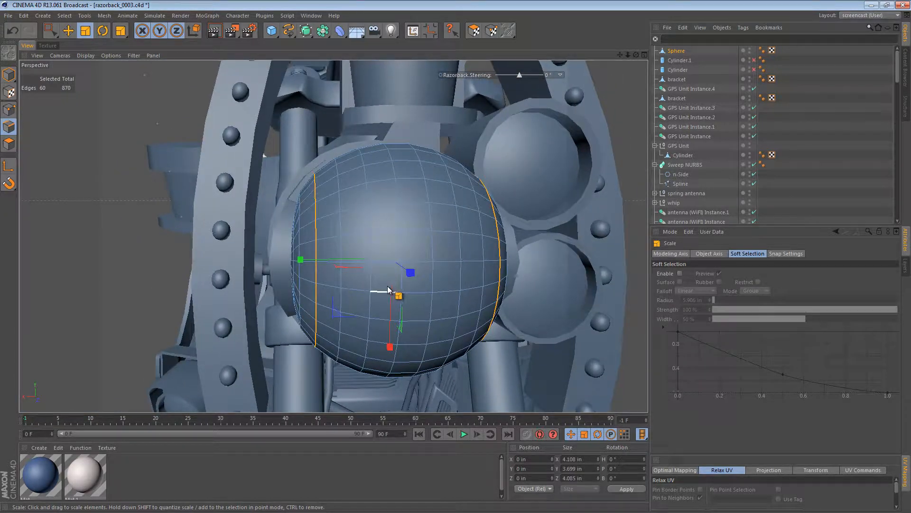
pyautogui.moveTo(391, 306); pyautogui.dragTo(400, 326)
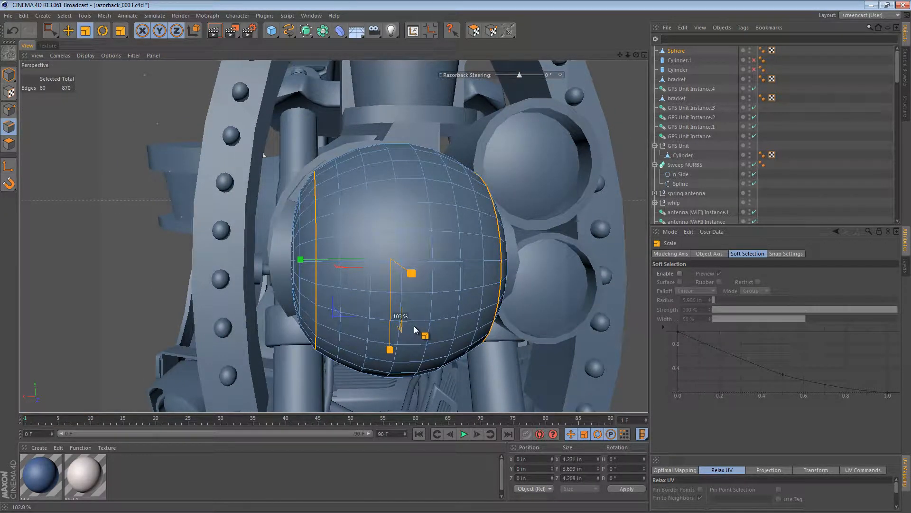
pyautogui.moveTo(414, 326); pyautogui.dragTo(411, 324)
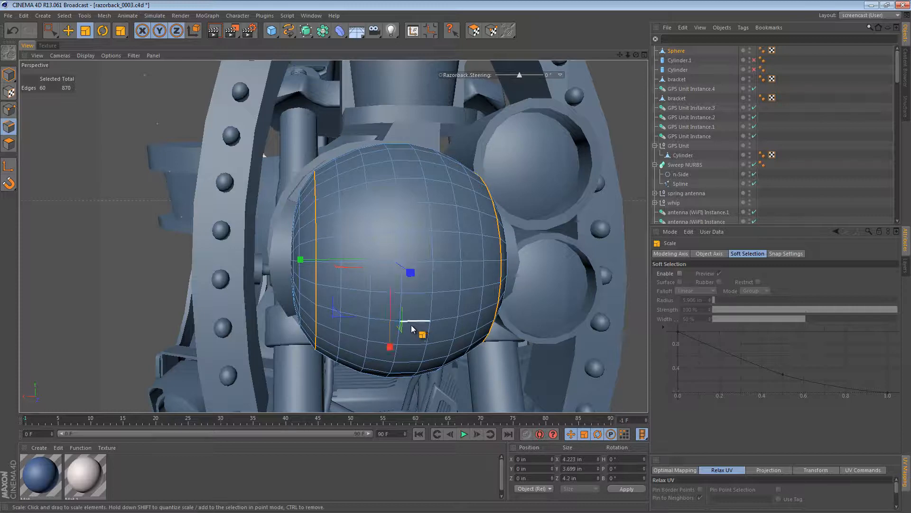
pyautogui.keyDown('alt'); pyautogui.moveTo(339, 232); pyautogui.dragTo(378, 233); pyautogui.keyUp('alt')
# Bevel the two edge loops with an inner offset of about 0.028 in and return to object editing.
pyautogui.rightClick(334, 205)
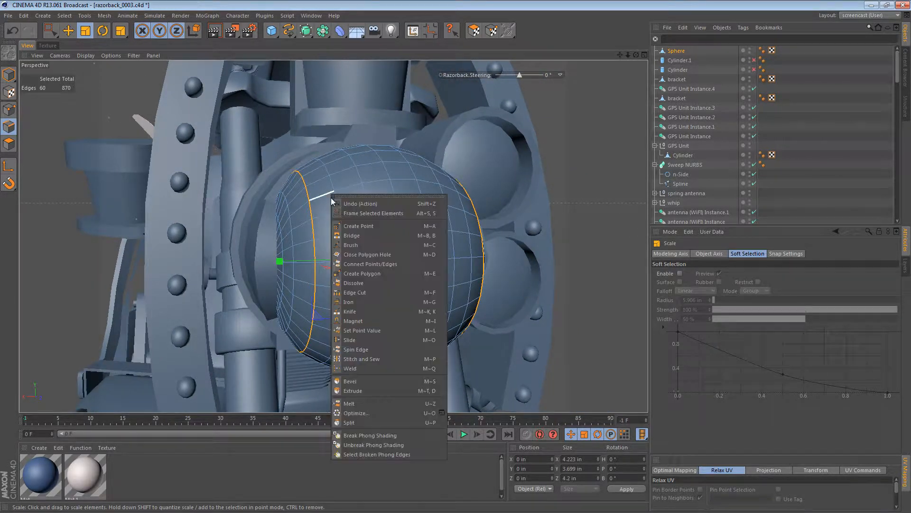
pyautogui.click(362, 382)
pyautogui.scroll(5, 346, 234)
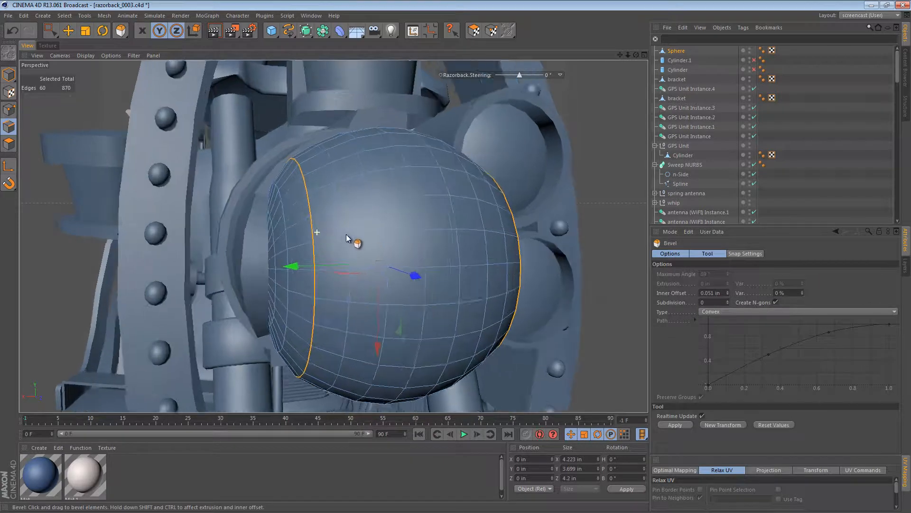
pyautogui.moveTo(451, 276); pyautogui.dragTo(457, 275)
pyautogui.click(9, 75)
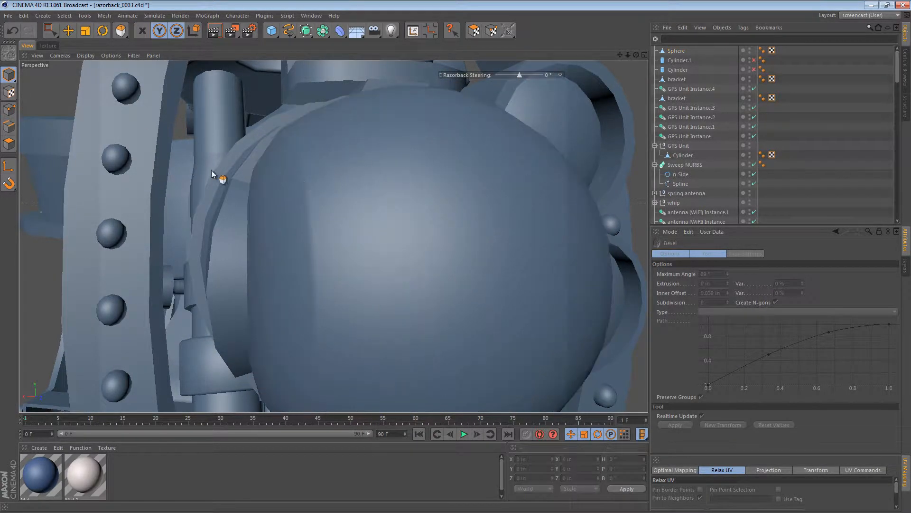
# Select the cylindrical housing around the sphere in the Right view and switch to editing its points.
pyautogui.keyDown('alt'); pyautogui.moveTo(521, 191); pyautogui.dragTo(356, 192, button='right'); pyautogui.keyUp('alt')
pyautogui.moveTo(507, 198)
pyautogui.keyDown('alt'); pyautogui.mouseDown()
pyautogui.moveTo(298, 200)
pyautogui.moveTo(619, 204)
pyautogui.moveTo(428, 255)
pyautogui.mouseUp(); pyautogui.keyUp('alt')
pyautogui.middleClick(427, 253)
pyautogui.middleClick(217, 316)
pyautogui.keyDown('alt'); pyautogui.moveTo(280, 299); pyautogui.dragTo(332, 285, button='right'); pyautogui.keyUp('alt')
pyautogui.press('e')
pyautogui.click(333, 283)
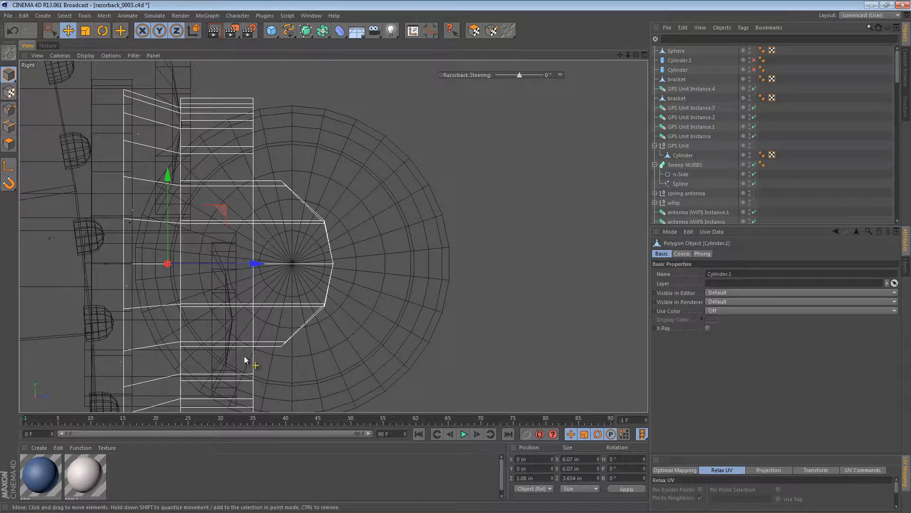
pyautogui.click(8, 110)
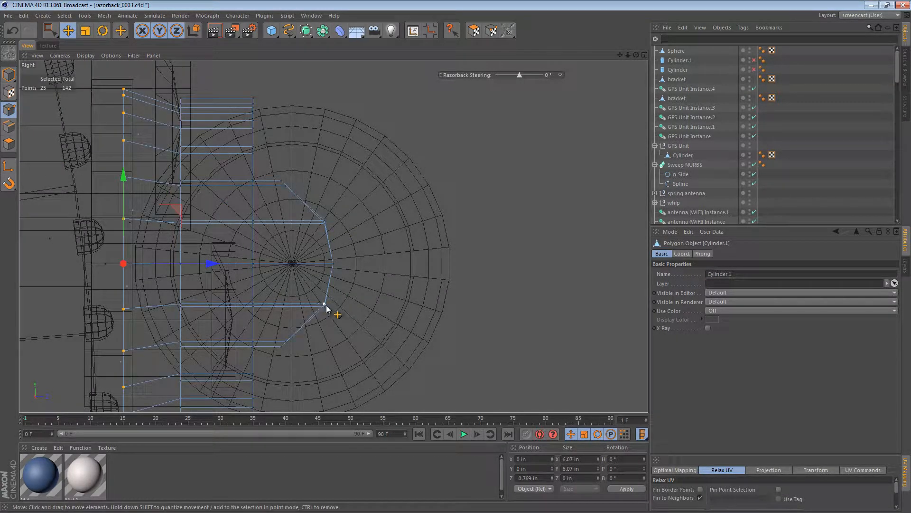
# Select the rounded front points of the housing's two side arms, move them forward to about Z 3.077 in, and return to object editing.
pyautogui.moveTo(285, 154); pyautogui.dragTo(263, 124)
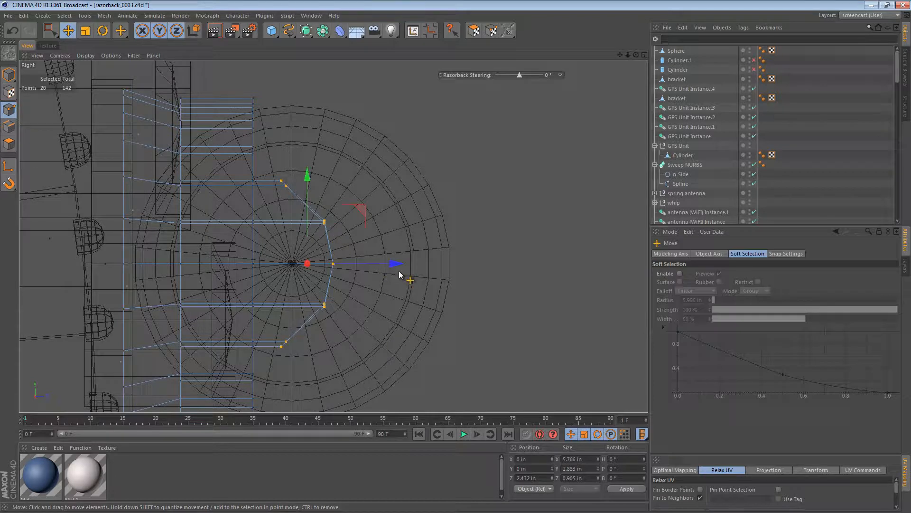
pyautogui.moveTo(395, 261); pyautogui.dragTo(432, 261)
pyautogui.press('F1')
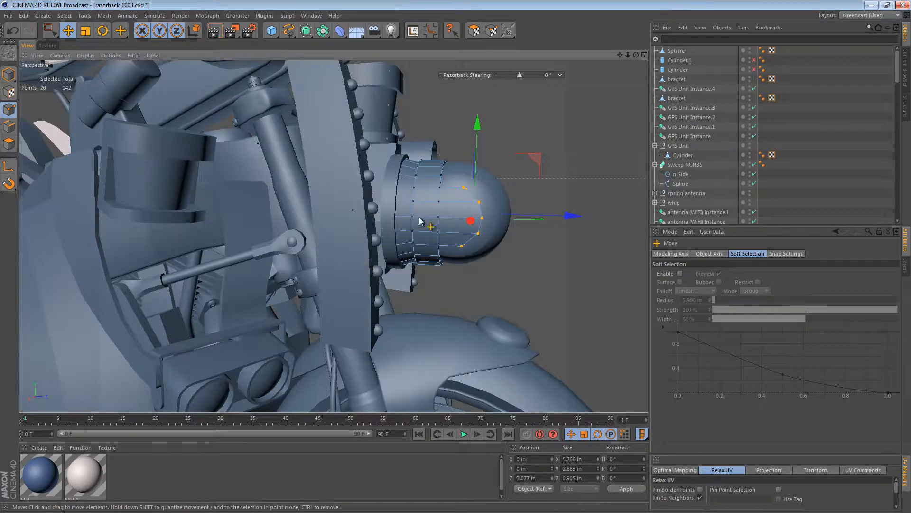
pyautogui.moveTo(417, 321)
pyautogui.keyDown('alt'); pyautogui.mouseDown()
pyautogui.moveTo(273, 198)
pyautogui.moveTo(206, 196)
pyautogui.mouseUp(); pyautogui.keyUp('alt')
pyautogui.keyDown('alt'); pyautogui.moveTo(387, 207); pyautogui.dragTo(297, 211); pyautogui.keyUp('alt')
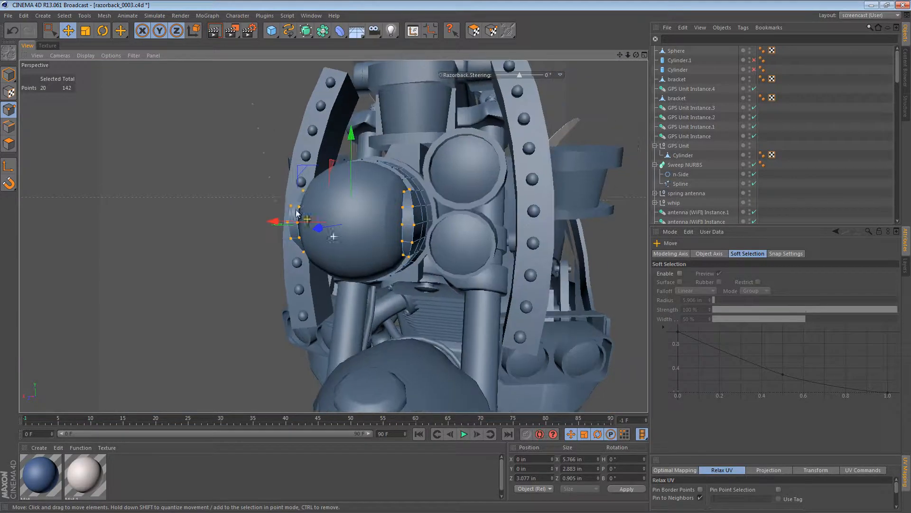
pyautogui.keyDown('alt'); pyautogui.moveTo(375, 191); pyautogui.dragTo(265, 240); pyautogui.keyUp('alt')
pyautogui.keyDown('alt'); pyautogui.moveTo(265, 236); pyautogui.dragTo(310, 199, button='middle'); pyautogui.keyUp('alt')
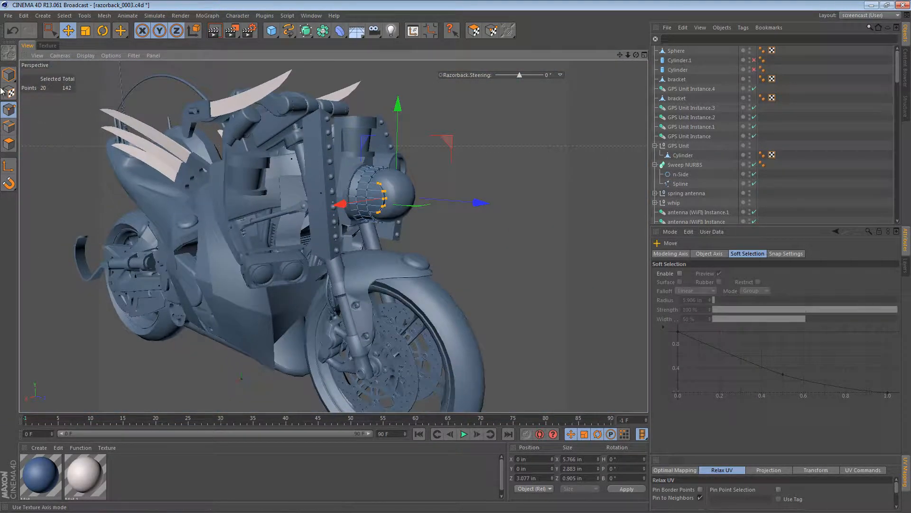
pyautogui.click(9, 74)
pyautogui.click(446, 236)
pyautogui.keyDown('alt'); pyautogui.moveTo(446, 235); pyautogui.dragTo(375, 197); pyautogui.keyUp('alt')
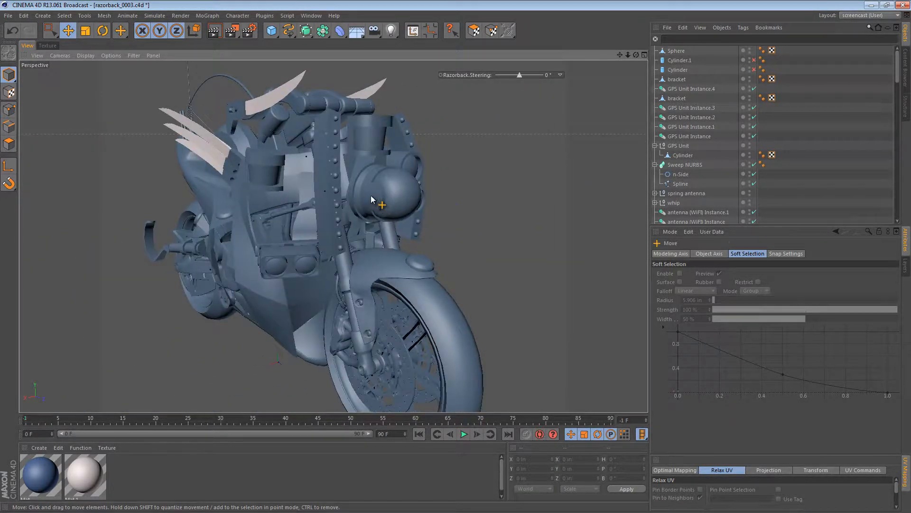
# Try rotating the cylindrical housing around the sphere and undo the rotation.
pyautogui.click(377, 195)
pyautogui.click(9, 94)
pyautogui.press('r')
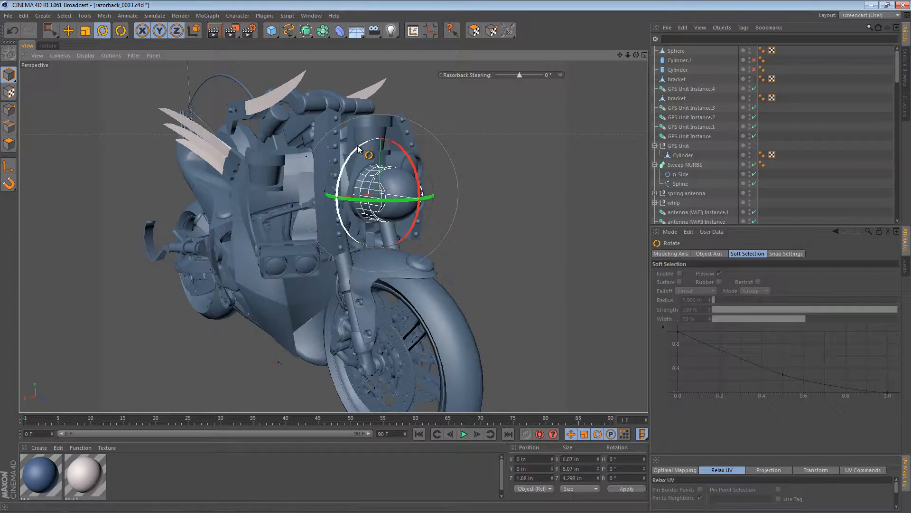
pyautogui.moveTo(373, 142); pyautogui.dragTo(410, 179)
pyautogui.hotkey('ctrl', 'z')
# Select the sphere and re-enable the two disabled lens cylinders, Cylinder and Cylinder.1.
pyautogui.keyDown('alt'); pyautogui.moveTo(410, 179); pyautogui.dragTo(527, 184, button='right'); pyautogui.keyUp('alt')
pyautogui.keyDown('alt'); pyautogui.moveTo(419, 187); pyautogui.dragTo(441, 218); pyautogui.keyUp('alt')
pyautogui.press('e')
pyautogui.click(422, 182)
pyautogui.scroll(-2, 430, 213)
pyautogui.keyDown('alt'); pyautogui.moveTo(441, 218); pyautogui.dragTo(425, 211, button='middle'); pyautogui.keyUp('alt')
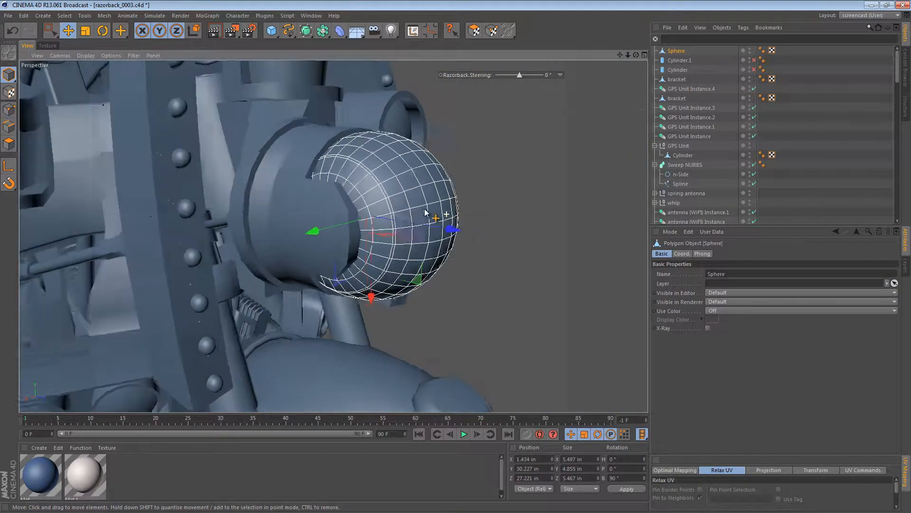
pyautogui.keyDown('alt'); pyautogui.moveTo(426, 211); pyautogui.dragTo(446, 212, button='right'); pyautogui.keyUp('alt')
pyautogui.moveTo(755, 60); pyautogui.dragTo(754, 71)
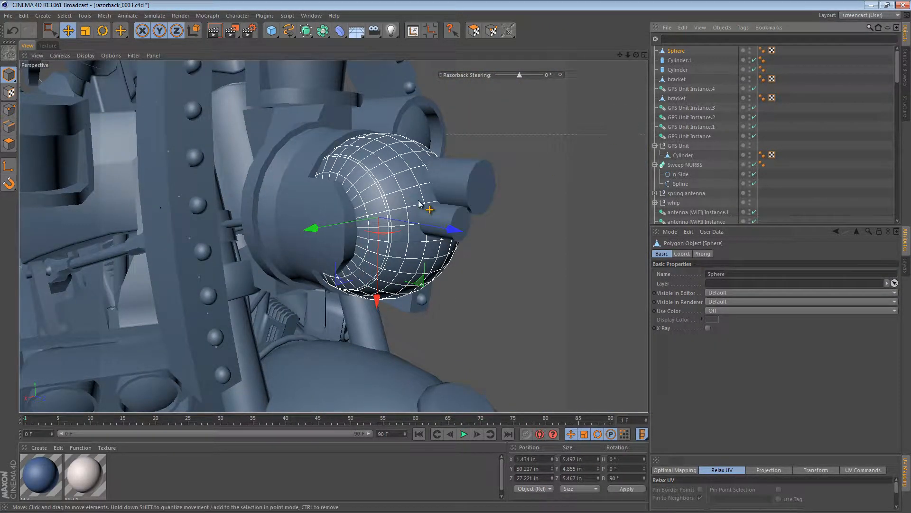
# Select the smaller lens cylinder, Cylinder.1, and shift it along X away from the large lens.
pyautogui.keyDown('alt'); pyautogui.moveTo(438, 199); pyautogui.dragTo(392, 227); pyautogui.keyUp('alt')
pyautogui.keyDown('alt'); pyautogui.moveTo(392, 227); pyautogui.dragTo(356, 213, button='middle'); pyautogui.keyUp('alt')
pyautogui.keyDown('alt'); pyautogui.moveTo(356, 213); pyautogui.dragTo(396, 215, button='right'); pyautogui.keyUp('alt')
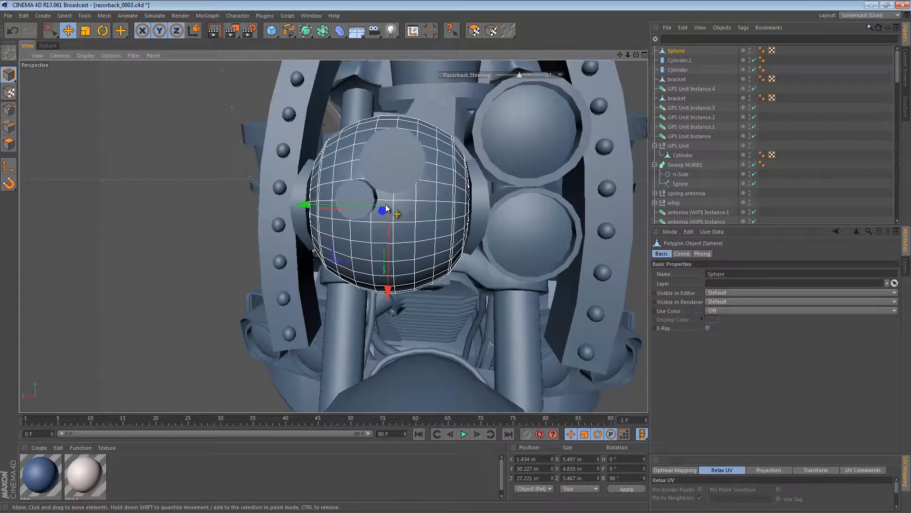
pyautogui.keyDown('alt'); pyautogui.moveTo(397, 214); pyautogui.dragTo(495, 213); pyautogui.keyUp('alt')
pyautogui.press('e')
pyautogui.click(683, 60)
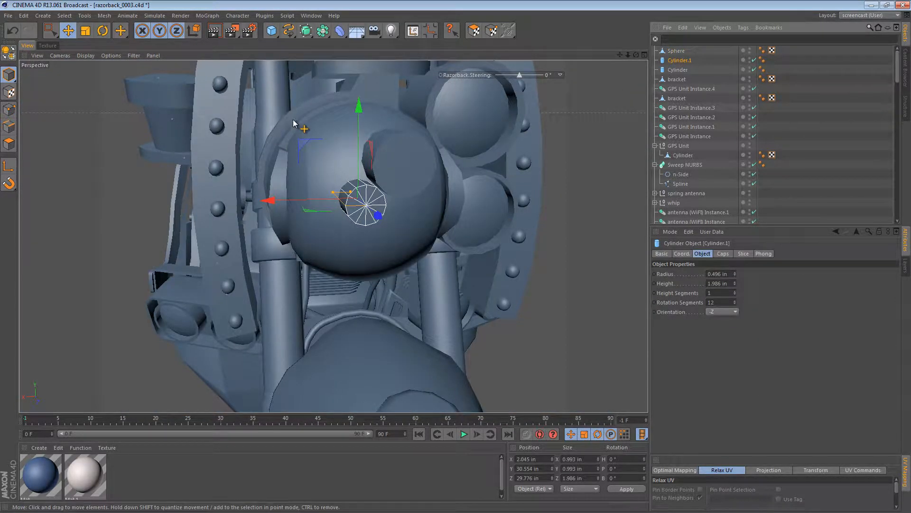
pyautogui.moveTo(298, 203); pyautogui.dragTo(283, 205)
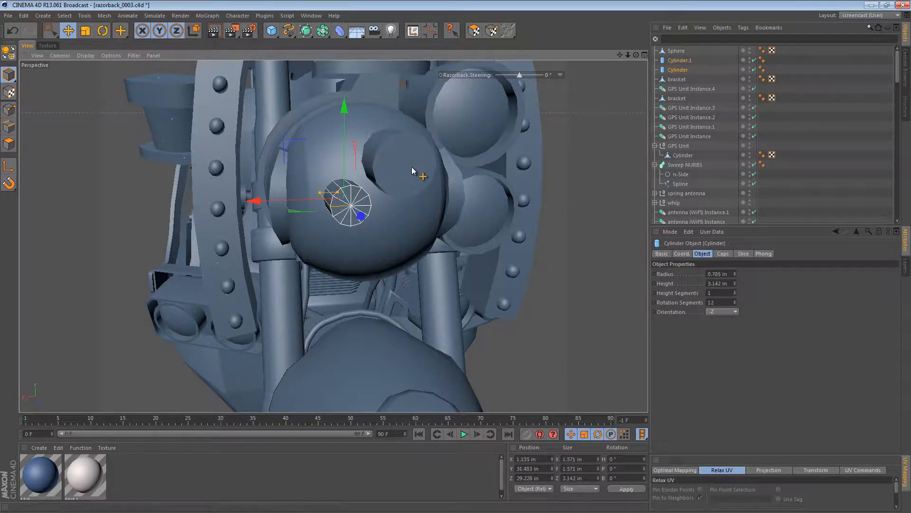
# Move the large lens cylinder sideways to about X 0.8 in and enlarge its diameter to about 1.953 in.
pyautogui.click(412, 171)
pyautogui.keyDown('alt'); pyautogui.moveTo(413, 171); pyautogui.dragTo(370, 168); pyautogui.keyUp('alt')
pyautogui.moveTo(319, 155); pyautogui.dragTo(334, 160)
pyautogui.keyDown('alt'); pyautogui.moveTo(407, 167); pyautogui.dragTo(411, 204); pyautogui.keyUp('alt')
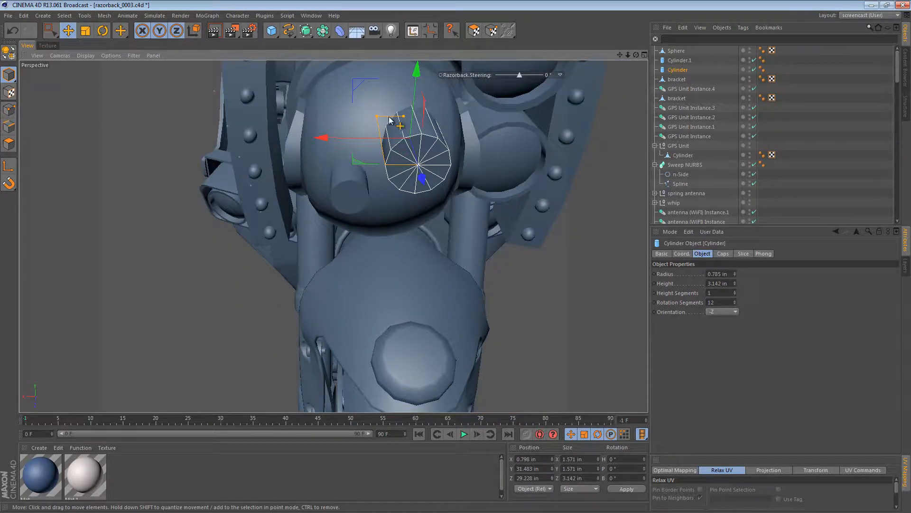
pyautogui.moveTo(379, 118); pyautogui.dragTo(349, 159)
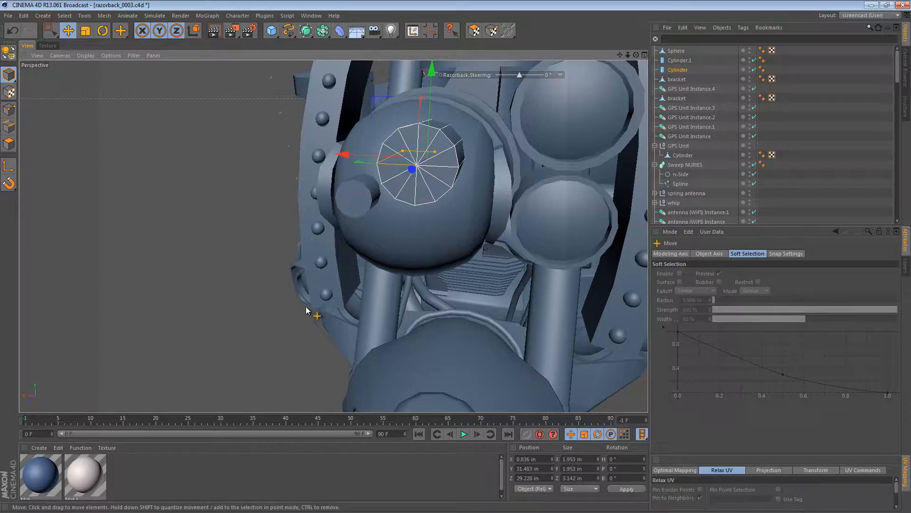
# Lower the large lens cylinder to about Y 31.235 in and the small one to about Y 30.008 in from the Right view.
pyautogui.press('F3')
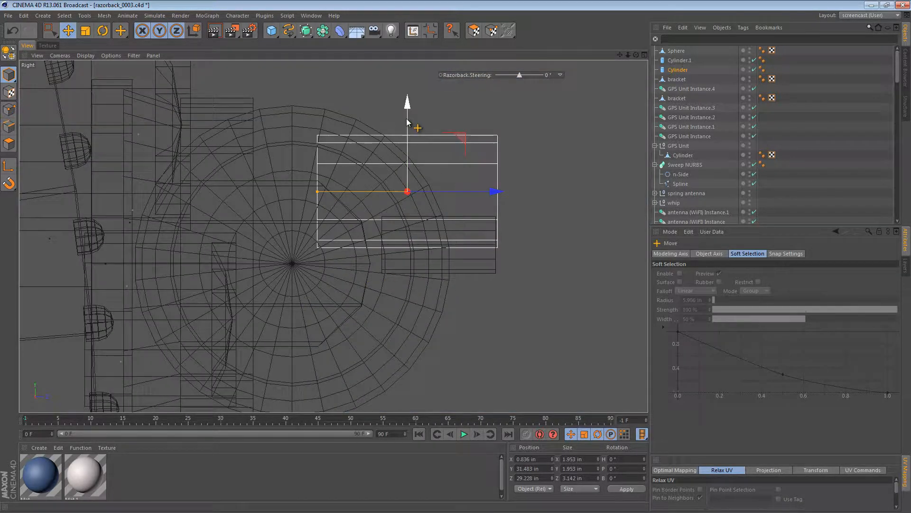
pyautogui.moveTo(408, 123); pyautogui.dragTo(409, 137)
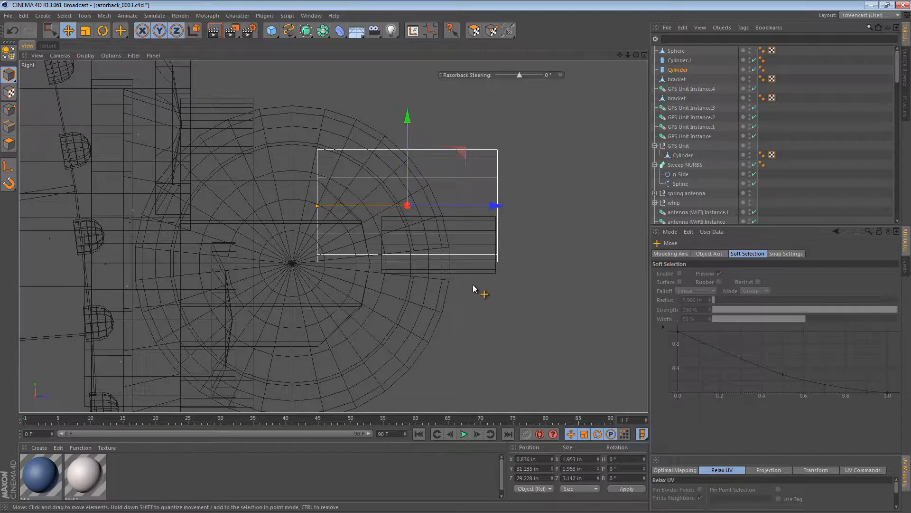
pyautogui.click(474, 270)
pyautogui.moveTo(438, 196); pyautogui.dragTo(415, 193)
pyautogui.press('F1')
# Nudge the large lens cylinder slightly along X toward the small one, and select the small lens cylinder.
pyautogui.click(436, 189)
pyautogui.moveTo(352, 168); pyautogui.dragTo(343, 166)
pyautogui.keyDown('alt'); pyautogui.moveTo(388, 187); pyautogui.dragTo(499, 191); pyautogui.keyUp('alt')
pyautogui.click(388, 220)
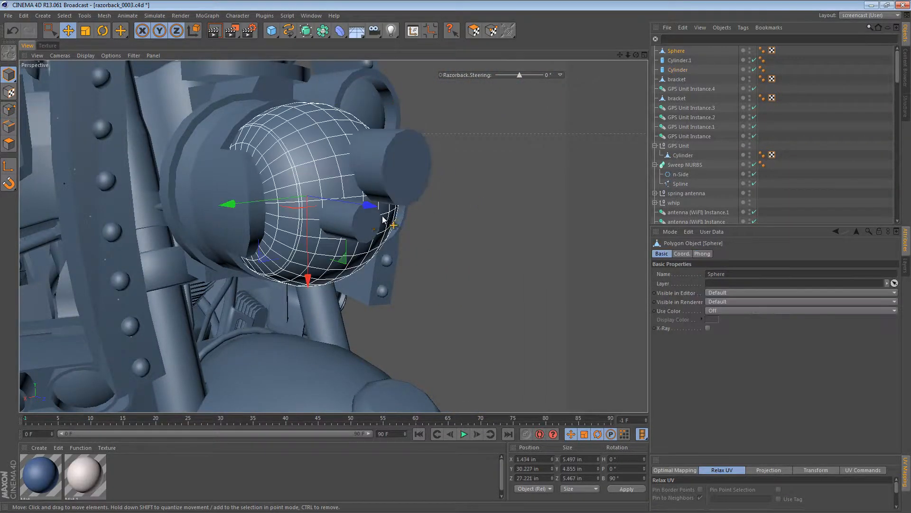
pyautogui.click(364, 221)
pyautogui.keyDown('alt'); pyautogui.moveTo(362, 227); pyautogui.dragTo(271, 219); pyautogui.keyUp('alt')
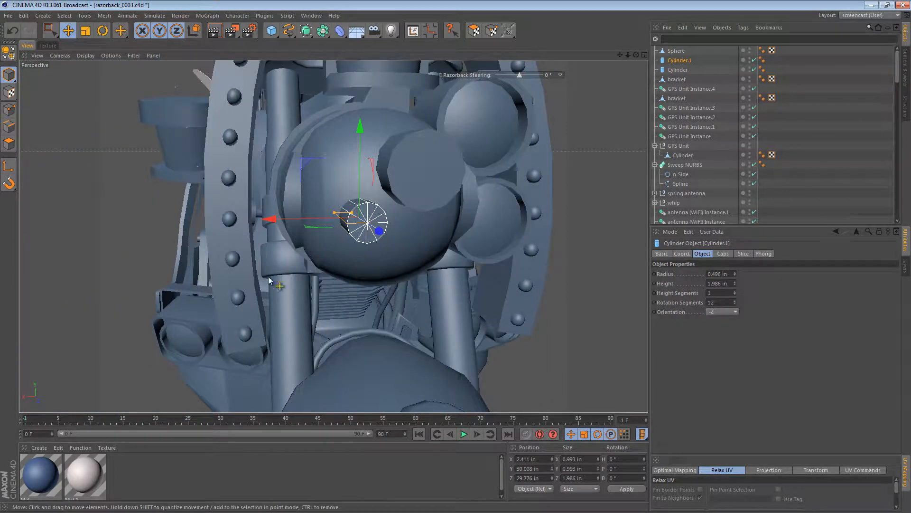
# Consult the turret reference photo and copy the small lens cylinder up to about Y 31.179 in, with radius 0.205 in and X about 2.52 in.
pyautogui.hotkey('alt', 'Tab')
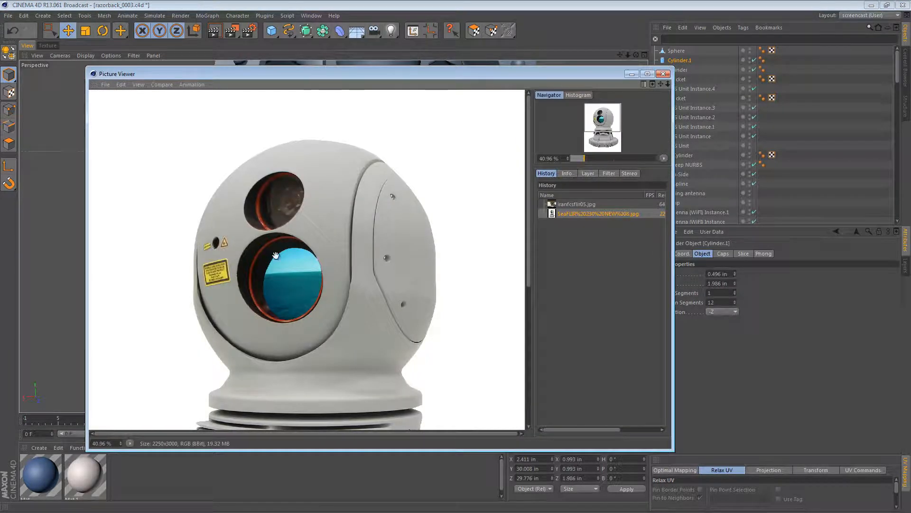
pyautogui.click(631, 75)
pyautogui.keyDown('alt'); pyautogui.moveTo(377, 232); pyautogui.dragTo(350, 229); pyautogui.keyUp('alt')
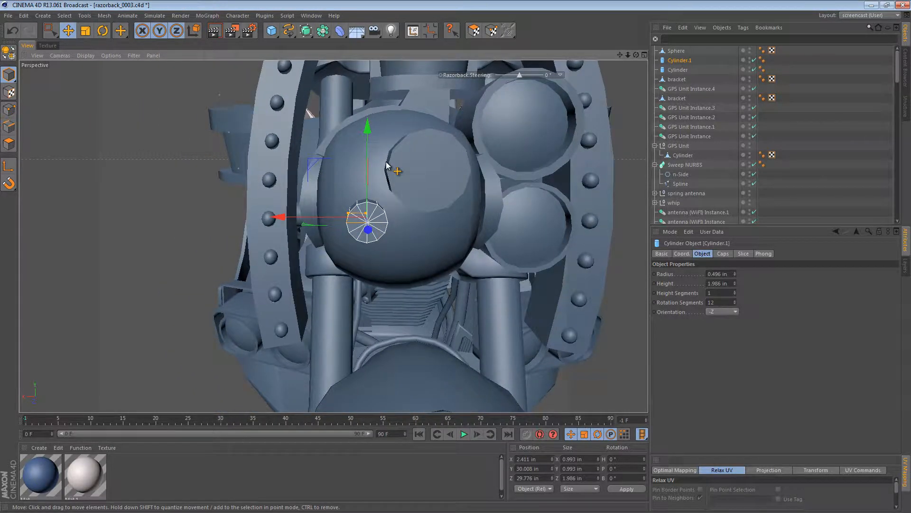
pyautogui.keyDown('ctrl'); pyautogui.moveTo(368, 153); pyautogui.dragTo(422, 183); pyautogui.keyUp('ctrl')
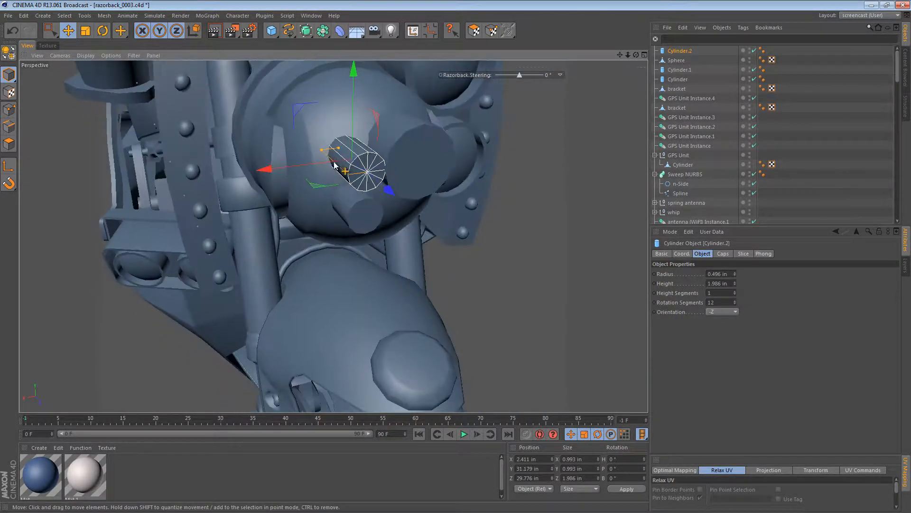
pyautogui.moveTo(319, 153); pyautogui.dragTo(342, 157)
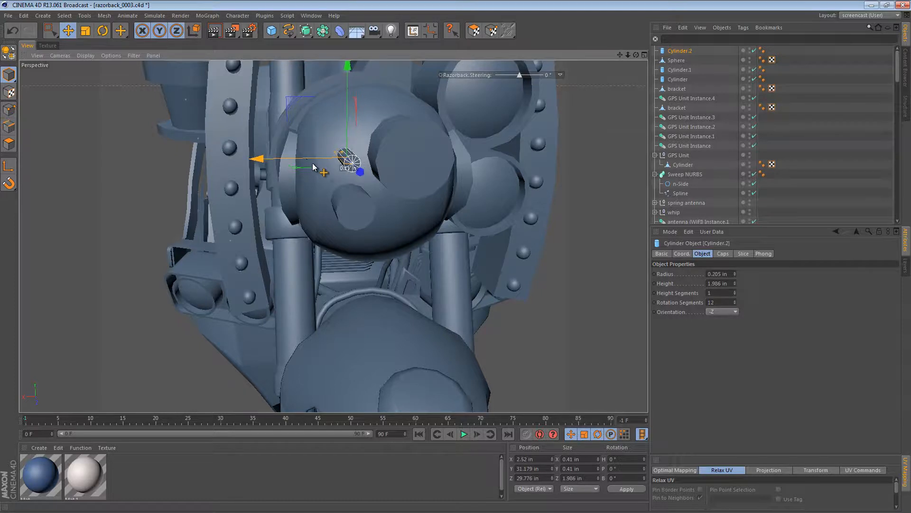
pyautogui.keyDown('alt'); pyautogui.moveTo(312, 167); pyautogui.dragTo(348, 197); pyautogui.keyUp('alt')
# Nudge the lower lens cylinder slightly inward and down, scale it up a little, and deselect it.
pyautogui.click(349, 199)
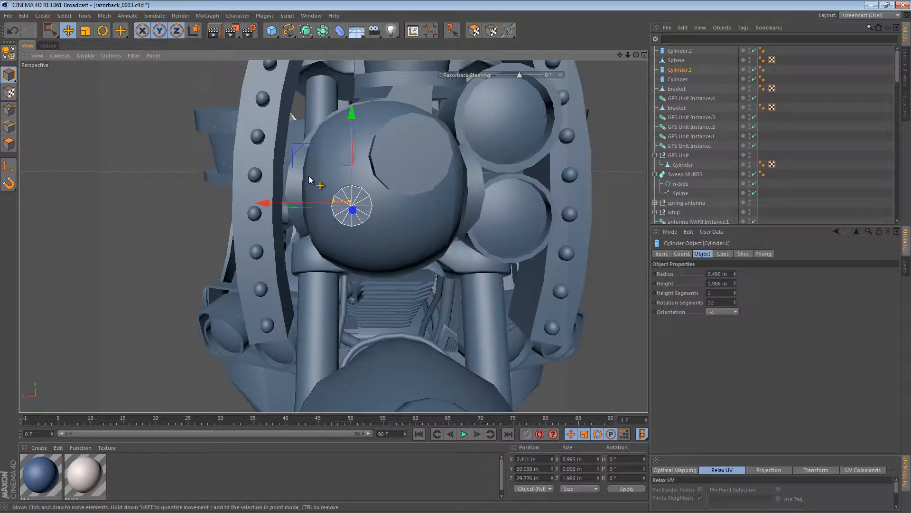
pyautogui.moveTo(306, 153); pyautogui.dragTo(312, 157)
pyautogui.press('t')
pyautogui.moveTo(421, 184); pyautogui.dragTo(484, 160)
pyautogui.click(554, 244)
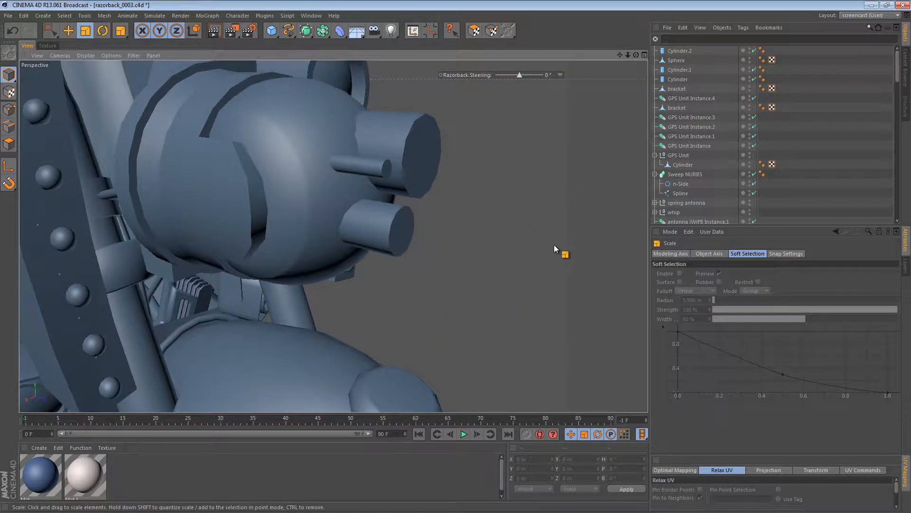
# Group the three lens cylinders, Cylinder.2, Cylinder.1 and Cylinder, under one null.
pyautogui.click(680, 52)
pyautogui.keyDown('ctrl'); pyautogui.click(682, 70); pyautogui.keyUp('ctrl')
pyautogui.keyDown('ctrl'); pyautogui.click(681, 79); pyautogui.keyUp('ctrl')
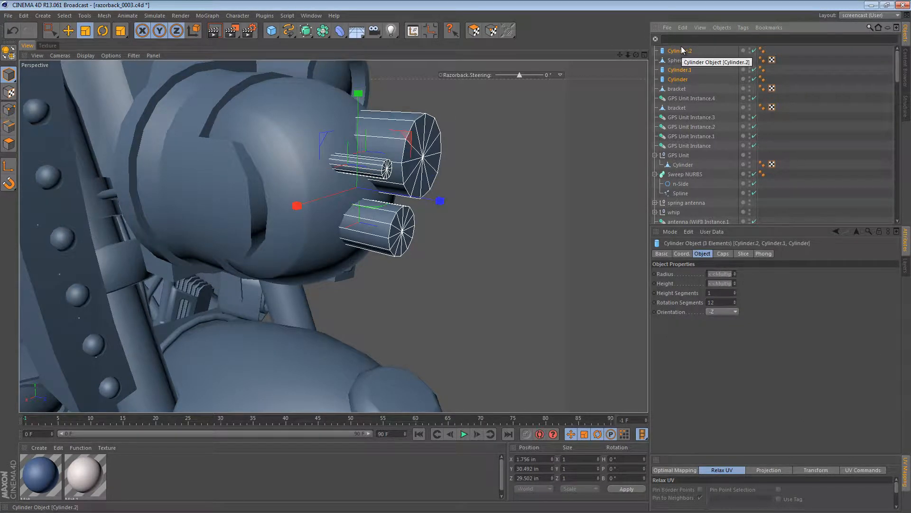
pyautogui.hotkey('alt', 'g')
pyautogui.click(655, 50)
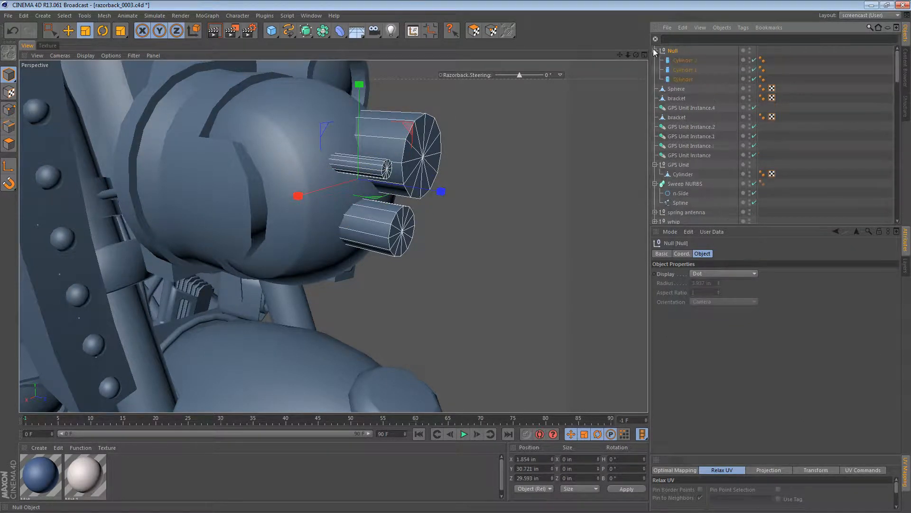
pyautogui.click(683, 28)
pyautogui.moveTo(667, 27)
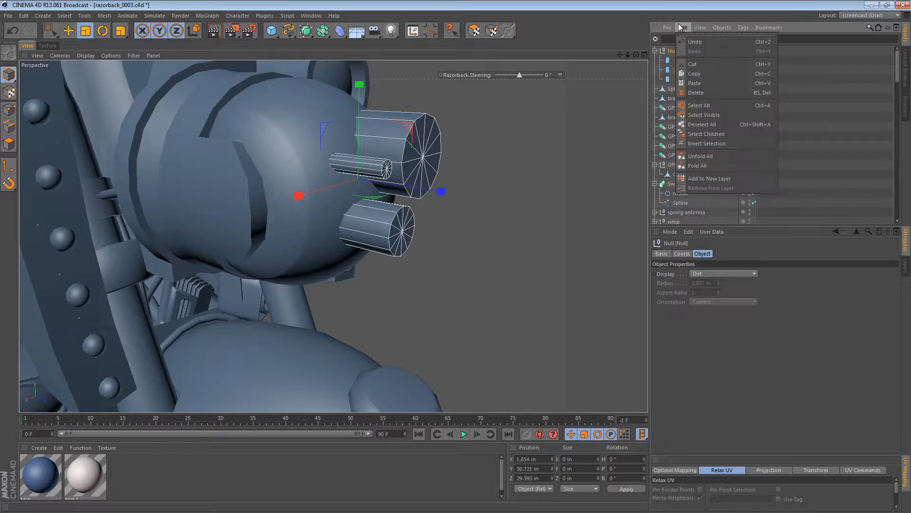
pyautogui.moveTo(705, 29)
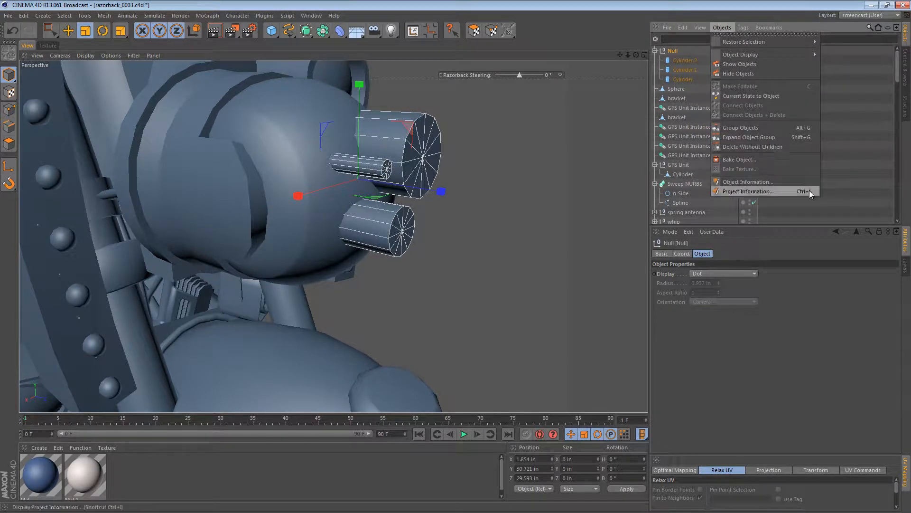
pyautogui.click(822, 199)
# Collapse the lens cylinder null, select the turret sphere and add a Boole object to the scene.
pyautogui.click(654, 51)
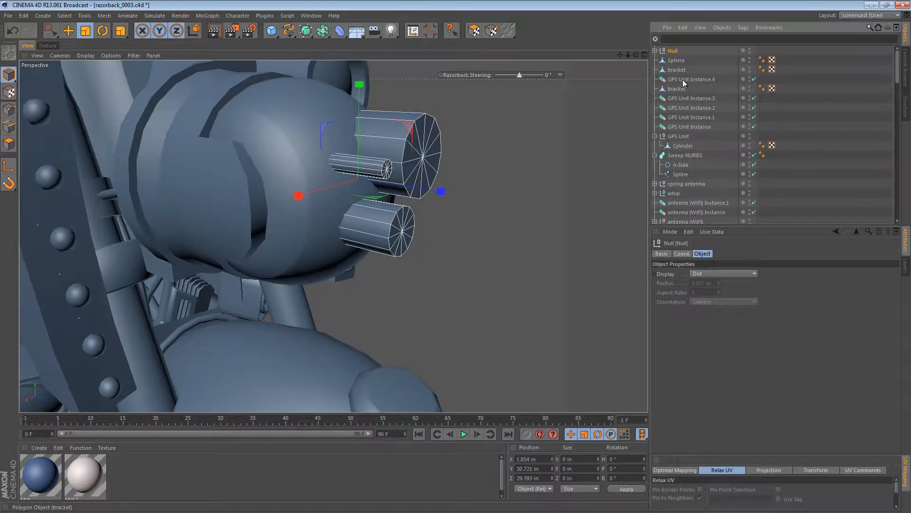
pyautogui.keyDown('alt'); pyautogui.moveTo(428, 156); pyautogui.dragTo(403, 150); pyautogui.keyUp('alt')
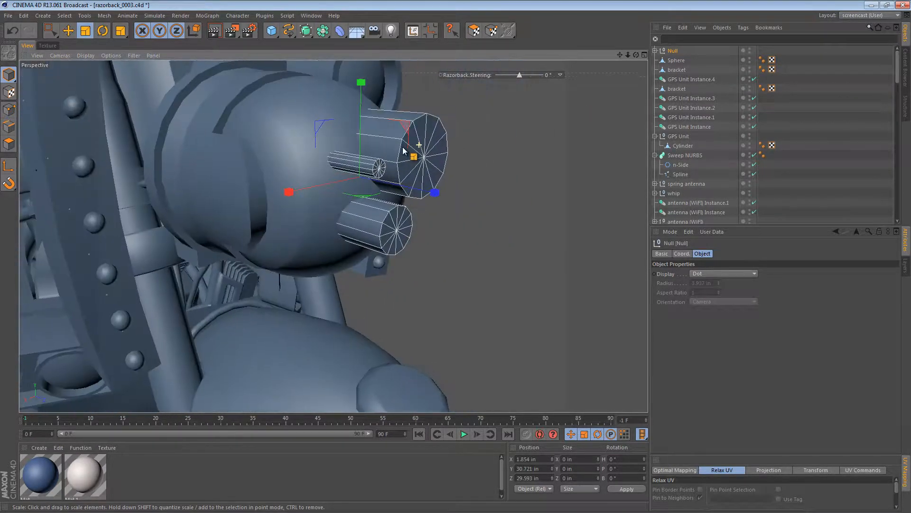
pyautogui.click(675, 60)
pyautogui.press('e')
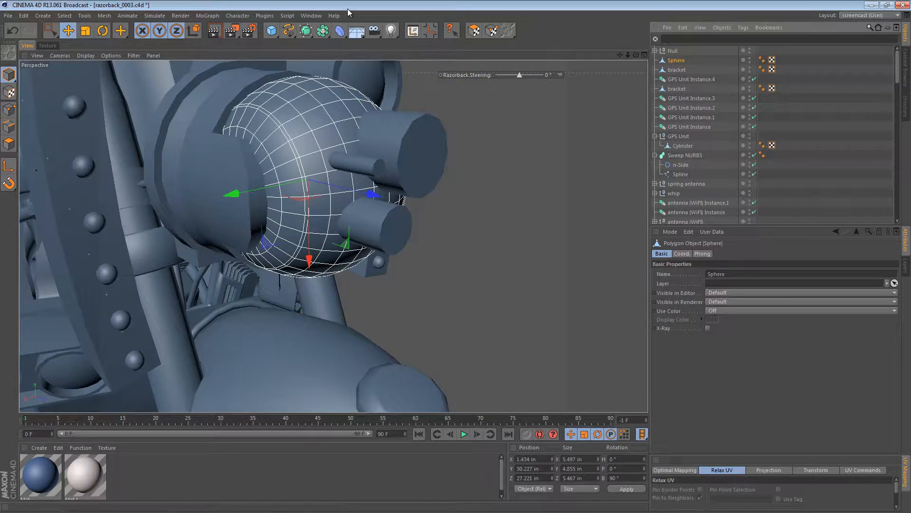
pyautogui.click(317, 32)
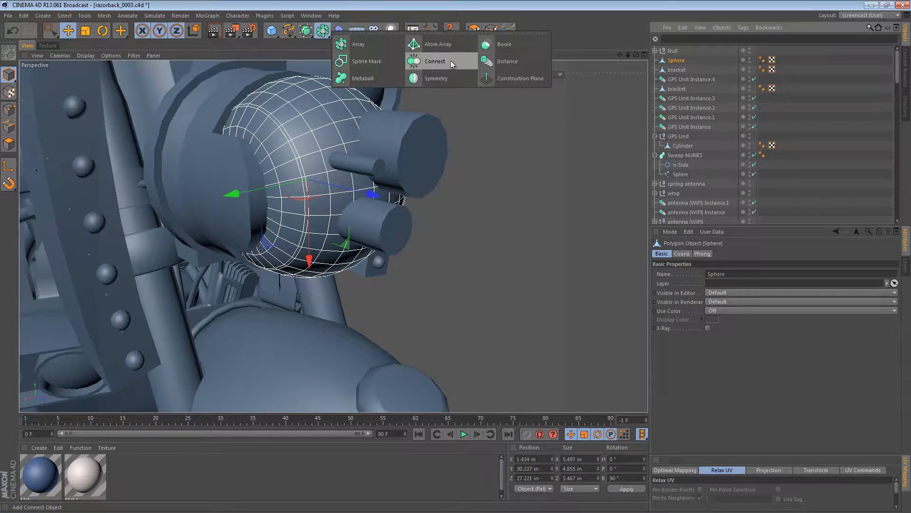
pyautogui.click(517, 43)
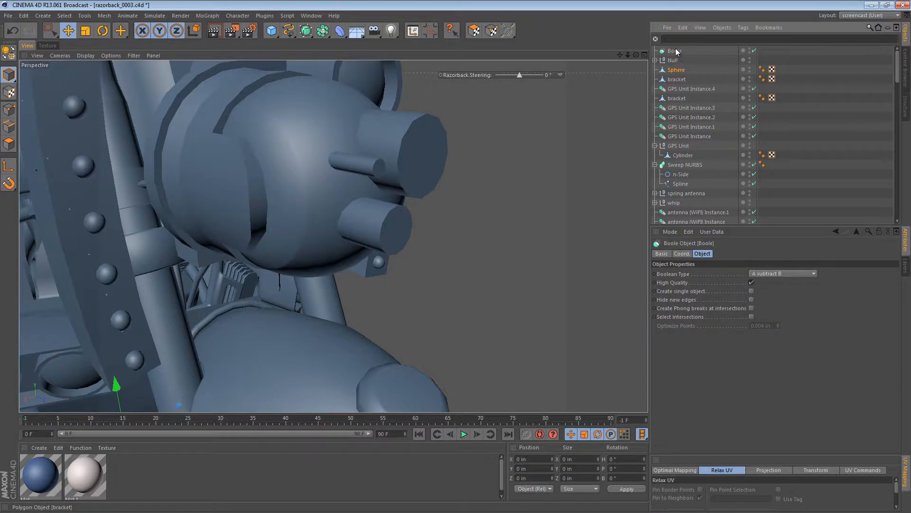
# Nest the Sphere and, below it, the lens cylinder null inside the Boole to subtract the cylinders.
pyautogui.moveTo(678, 52); pyautogui.dragTo(674, 57)
pyautogui.click(672, 71)
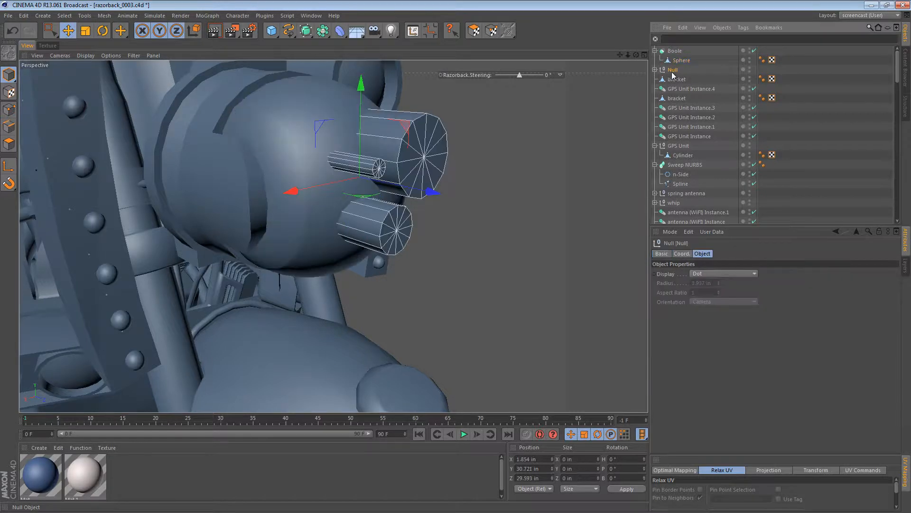
pyautogui.moveTo(676, 64); pyautogui.dragTo(674, 65)
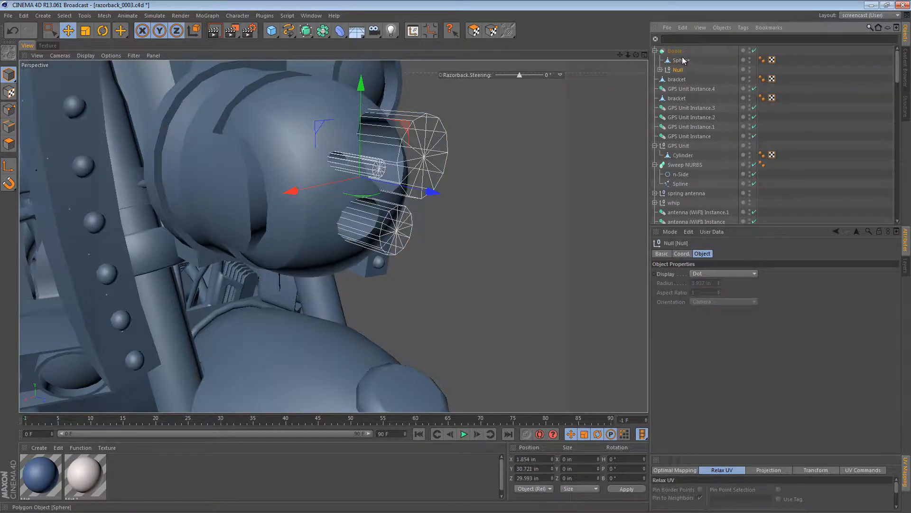
pyautogui.click(677, 53)
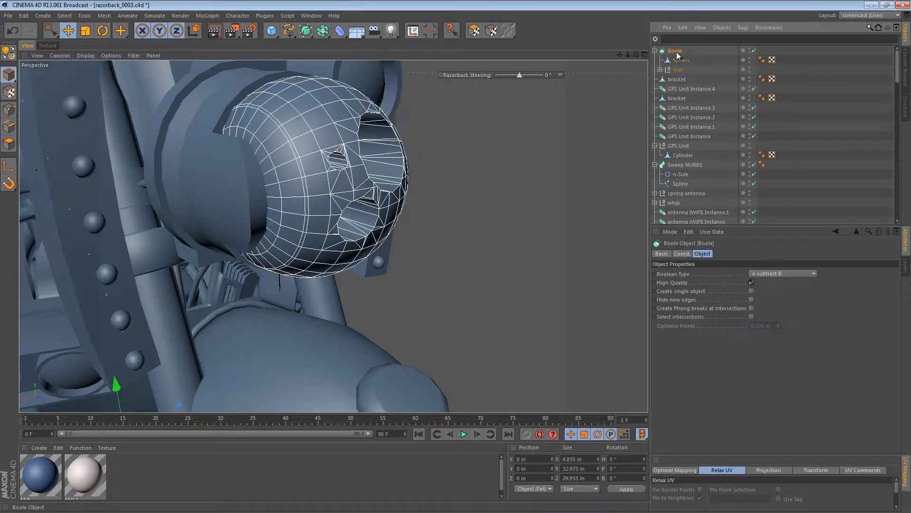
# Expand the lens cylinder null inside the Boole and show the view in Gouraud shading with lines.
pyautogui.keyDown('alt'); pyautogui.moveTo(506, 153); pyautogui.dragTo(373, 156); pyautogui.keyUp('alt')
pyautogui.keyDown('alt'); pyautogui.moveTo(373, 156); pyautogui.dragTo(397, 154, button='right'); pyautogui.keyUp('alt')
pyautogui.keyDown('alt'); pyautogui.moveTo(397, 154); pyautogui.dragTo(389, 166, button='middle'); pyautogui.keyUp('alt')
pyautogui.keyDown('alt'); pyautogui.moveTo(389, 169); pyautogui.dragTo(383, 168); pyautogui.keyUp('alt')
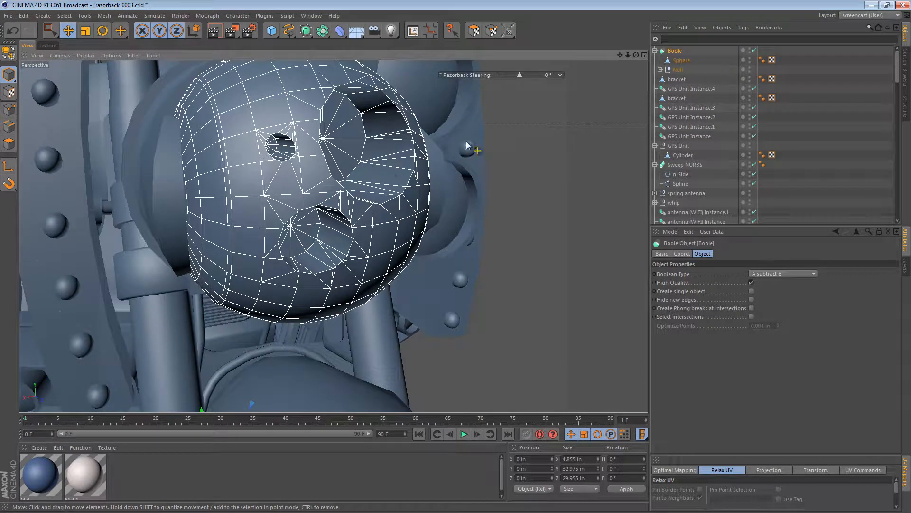
pyautogui.click(660, 69)
pyautogui.click(688, 80)
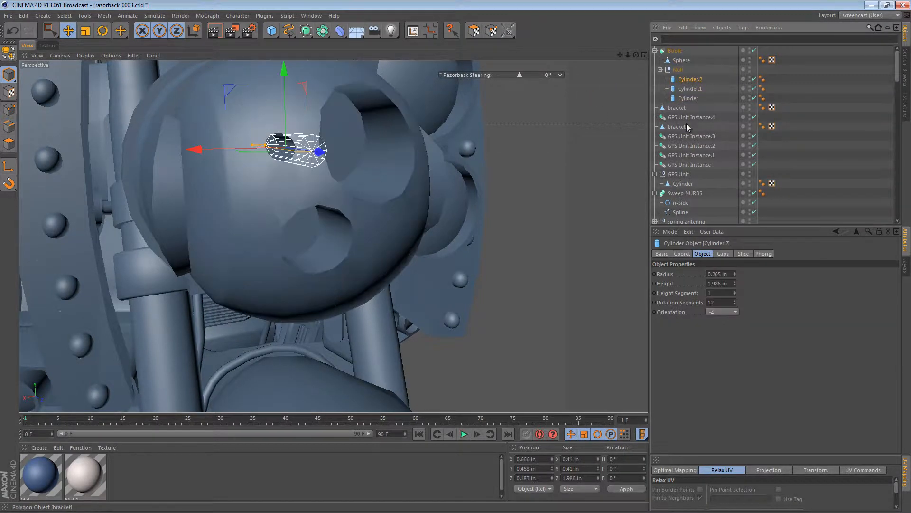
pyautogui.click(688, 99)
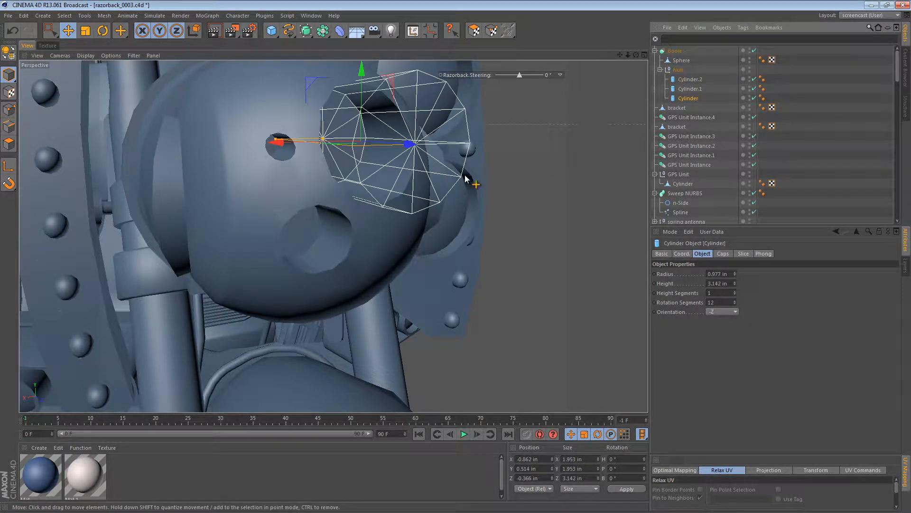
pyautogui.press('n')
pyautogui.press('b')
pyautogui.keyDown('alt'); pyautogui.moveTo(368, 161); pyautogui.dragTo(394, 178); pyautogui.keyUp('alt')
# Select the small lens cylinder, Cylinder.2, and raise it to about Y 0.523 in.
pyautogui.click(686, 79)
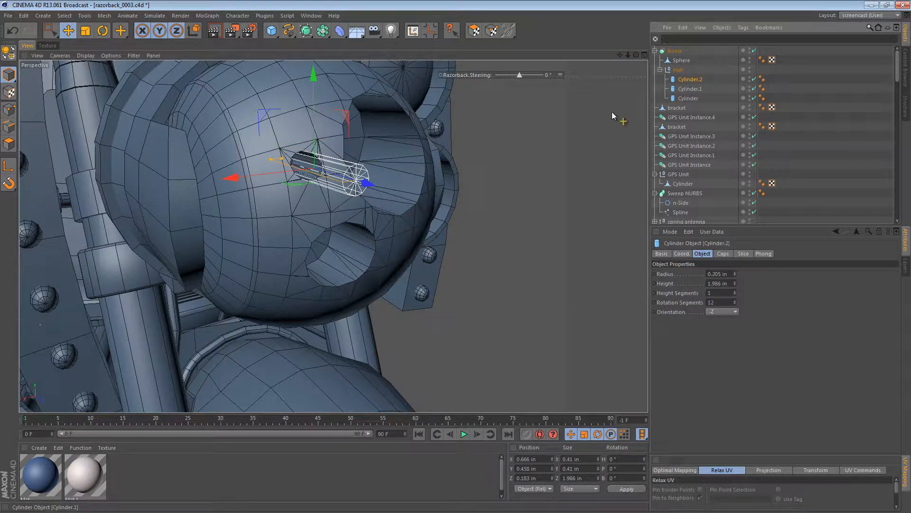
pyautogui.keyDown('alt'); pyautogui.moveTo(319, 160); pyautogui.dragTo(368, 175, button='right'); pyautogui.keyUp('alt')
pyautogui.keyDown('alt'); pyautogui.moveTo(367, 171); pyautogui.dragTo(346, 158); pyautogui.keyUp('alt')
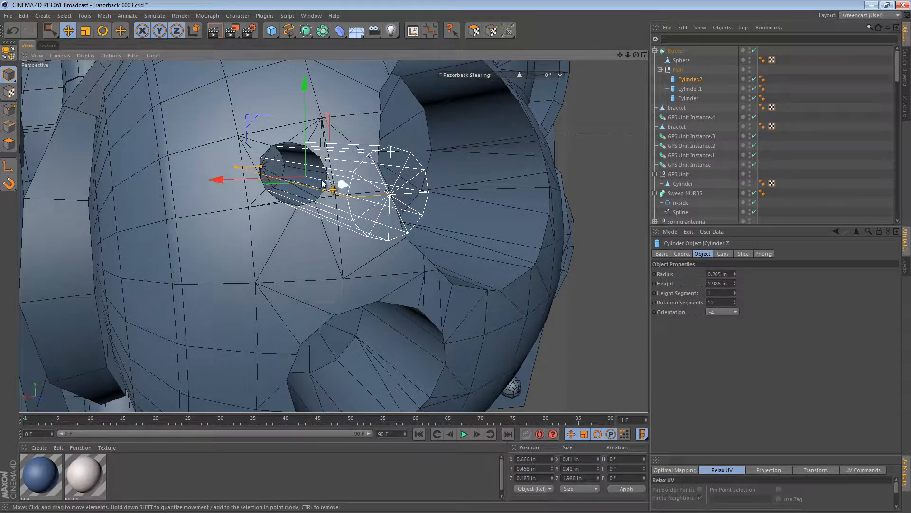
pyautogui.moveTo(310, 124); pyautogui.dragTo(306, 93)
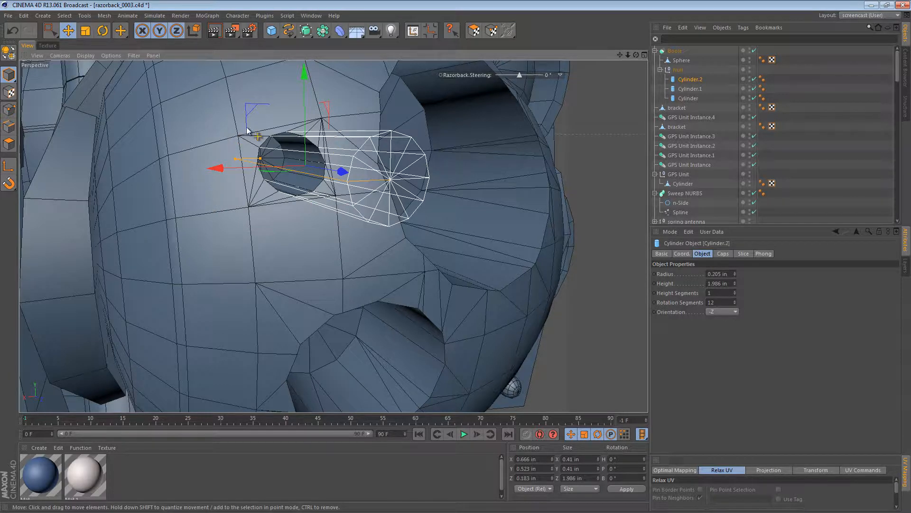
# Try 6 rotation segments on Cylinder.2, and set the value to 10.
pyautogui.keyDown('alt'); pyautogui.moveTo(318, 190); pyautogui.dragTo(370, 178); pyautogui.keyUp('alt')
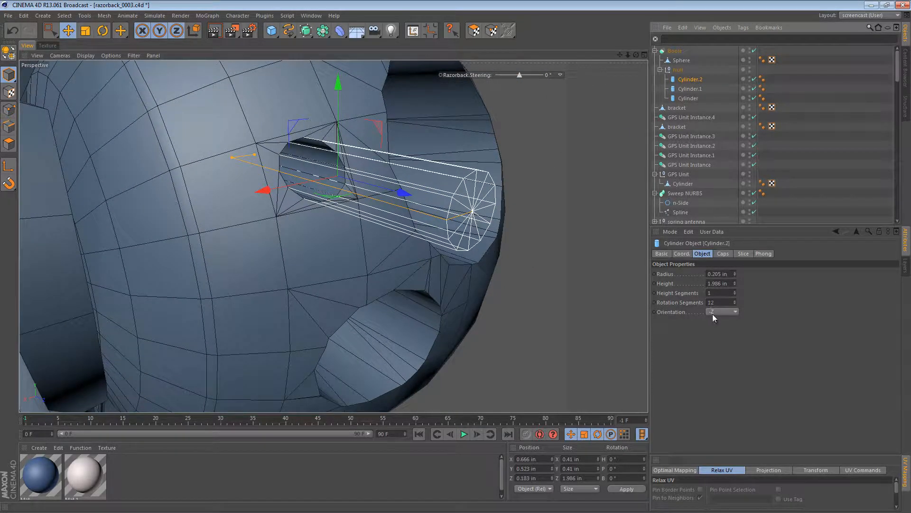
pyautogui.write('6')
pyautogui.press('Return')
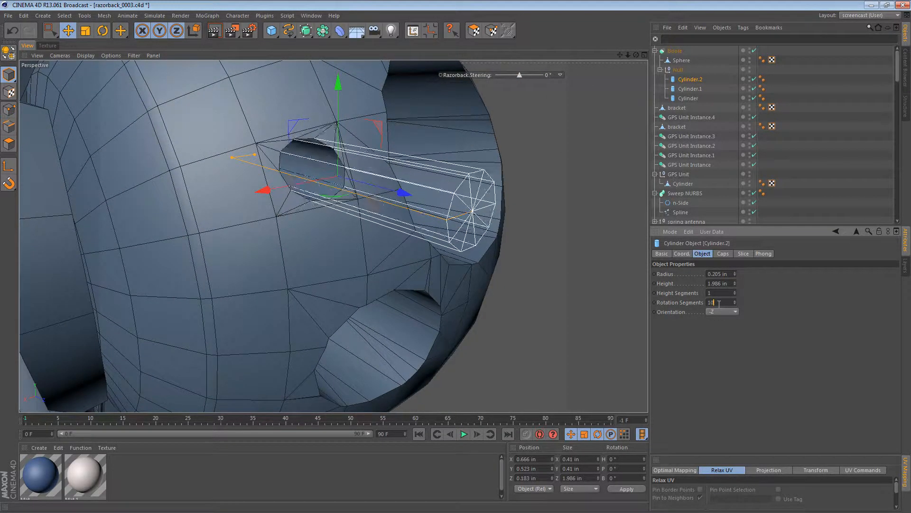
pyautogui.write('10')
pyautogui.press('Return')
# Try rotating Cylinder.2 about its long axis to line its points up with the sphere's edges.
pyautogui.keyDown('alt'); pyautogui.moveTo(342, 200); pyautogui.dragTo(302, 138); pyautogui.keyUp('alt')
pyautogui.press('r')
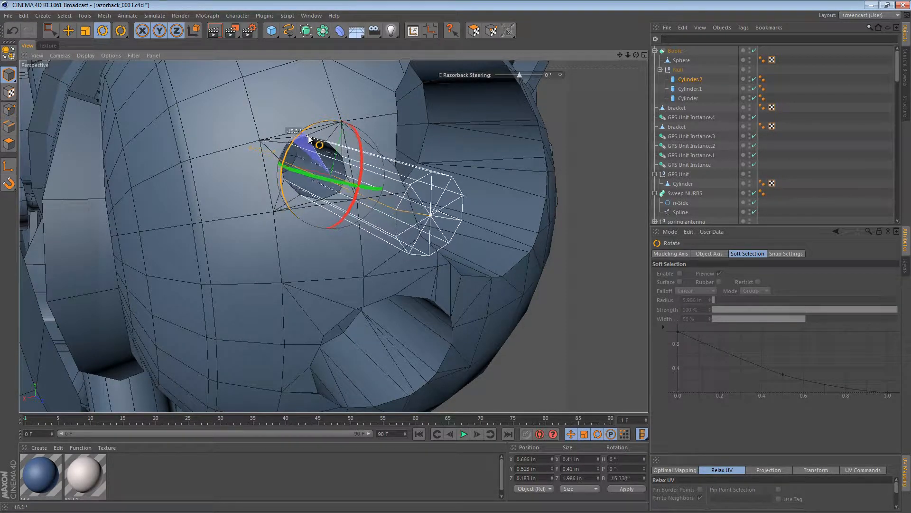
pyautogui.keyDown('alt'); pyautogui.moveTo(328, 189); pyautogui.dragTo(256, 159); pyautogui.keyUp('alt')
# Move Cylinder.2 away from the large lens opening and up, to about X 0.944 in and Y 0.7 in.
pyautogui.press('e')
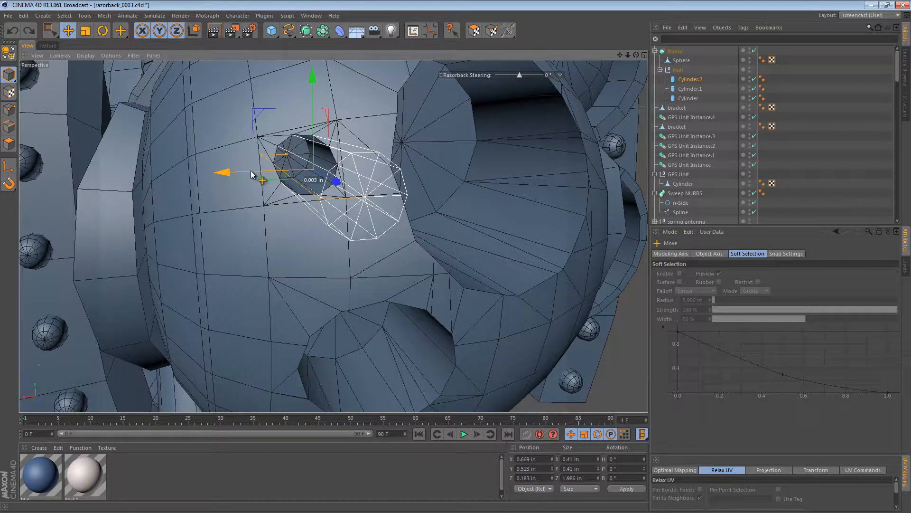
pyautogui.moveTo(250, 174); pyautogui.dragTo(248, 174)
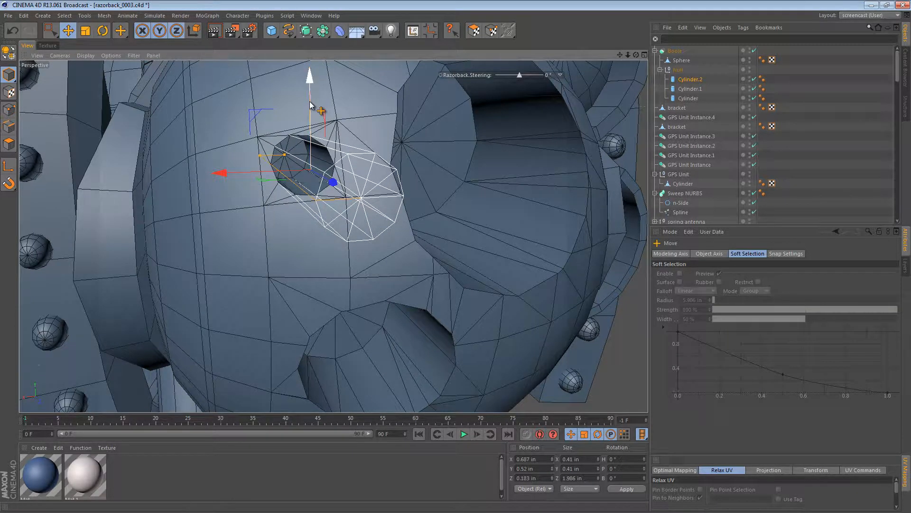
pyautogui.keyDown('alt'); pyautogui.moveTo(349, 154); pyautogui.dragTo(317, 195); pyautogui.keyUp('alt')
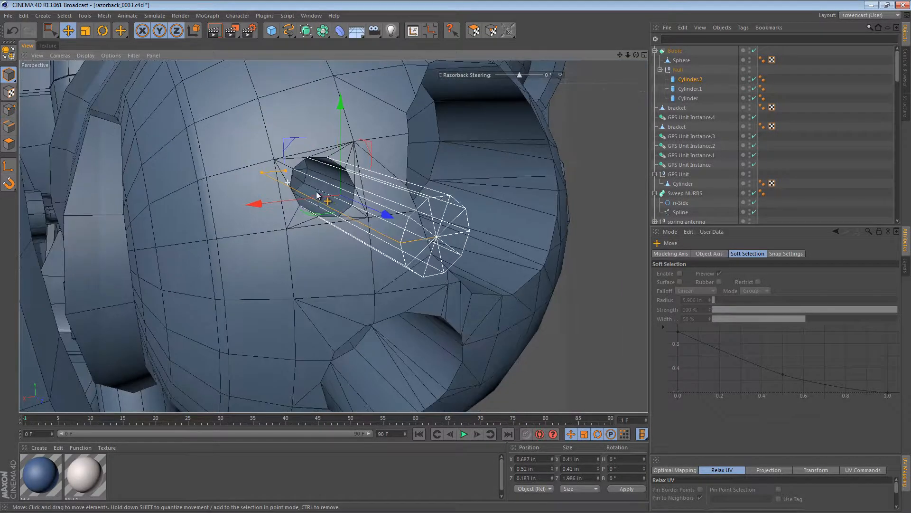
pyautogui.moveTo(286, 144); pyautogui.dragTo(341, 105)
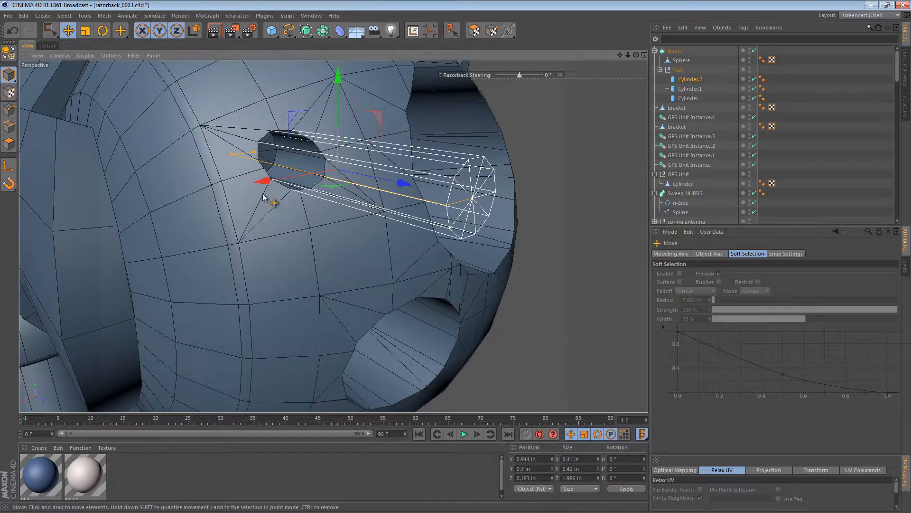
# Rotate Cylinder.2 to a bank of about 16.45° and nudge it to about X 0.955 in, Y 0.693 in.
pyautogui.press('r')
pyautogui.moveTo(307, 159); pyautogui.dragTo(265, 194)
pyautogui.press('e')
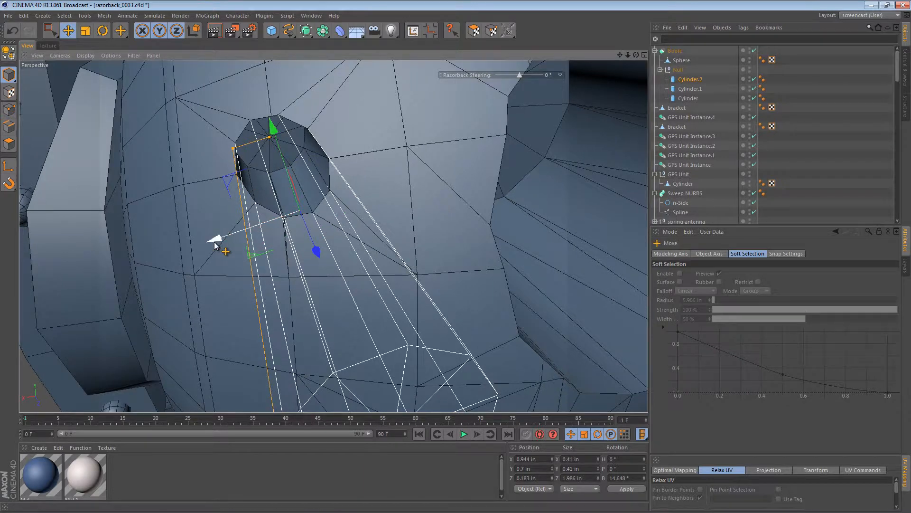
pyautogui.moveTo(215, 242); pyautogui.dragTo(212, 238)
pyautogui.press('r')
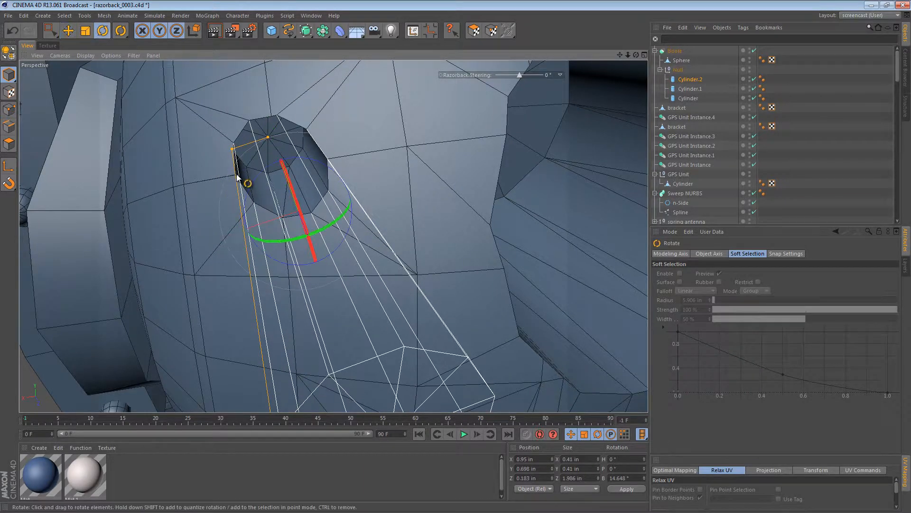
pyautogui.moveTo(244, 178); pyautogui.dragTo(226, 189)
pyautogui.press('e')
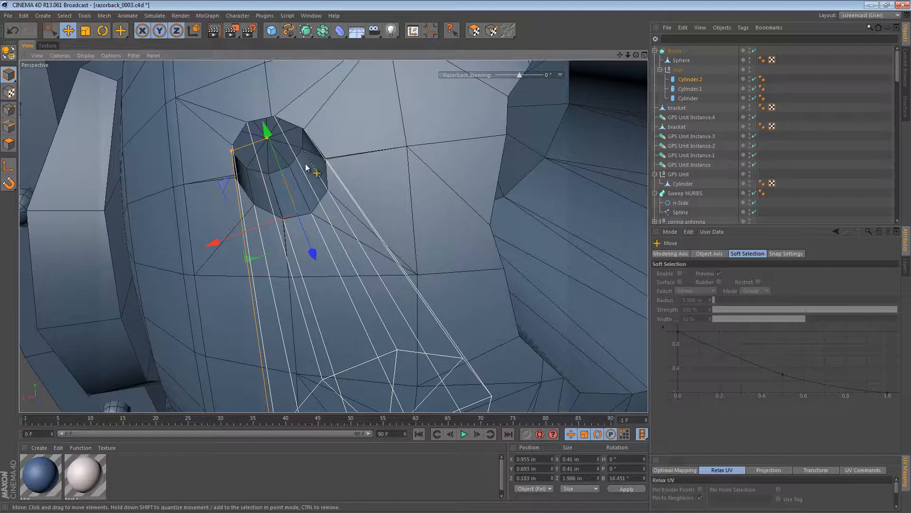
# Shorten Cylinder.2 to a height of about 0.874 in, centred at about Z -0.291 in.
pyautogui.keyDown('alt'); pyautogui.moveTo(269, 213); pyautogui.dragTo(317, 199); pyautogui.keyUp('alt')
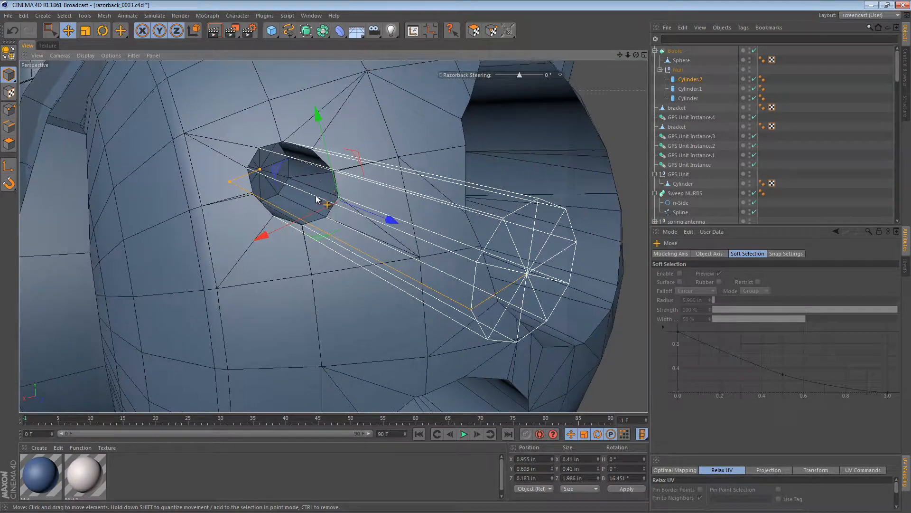
pyautogui.keyDown('alt'); pyautogui.moveTo(356, 209); pyautogui.dragTo(325, 209, button='right'); pyautogui.keyUp('alt')
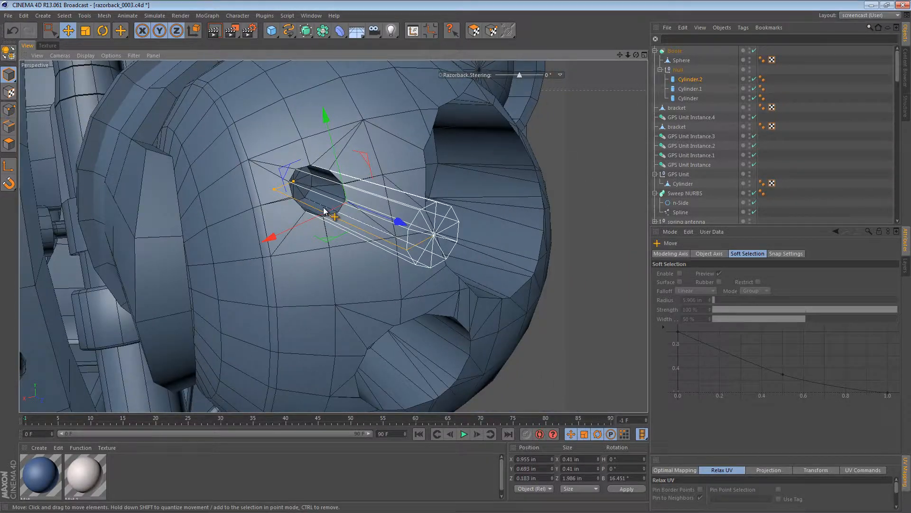
pyautogui.moveTo(294, 183); pyautogui.dragTo(323, 195)
pyautogui.keyDown('alt'); pyautogui.moveTo(324, 195); pyautogui.dragTo(399, 214); pyautogui.keyUp('alt')
pyautogui.keyDown('alt'); pyautogui.moveTo(267, 192); pyautogui.dragTo(343, 197, button='right'); pyautogui.keyUp('alt')
pyautogui.keyDown('alt'); pyautogui.moveTo(343, 201); pyautogui.dragTo(302, 200); pyautogui.keyUp('alt')
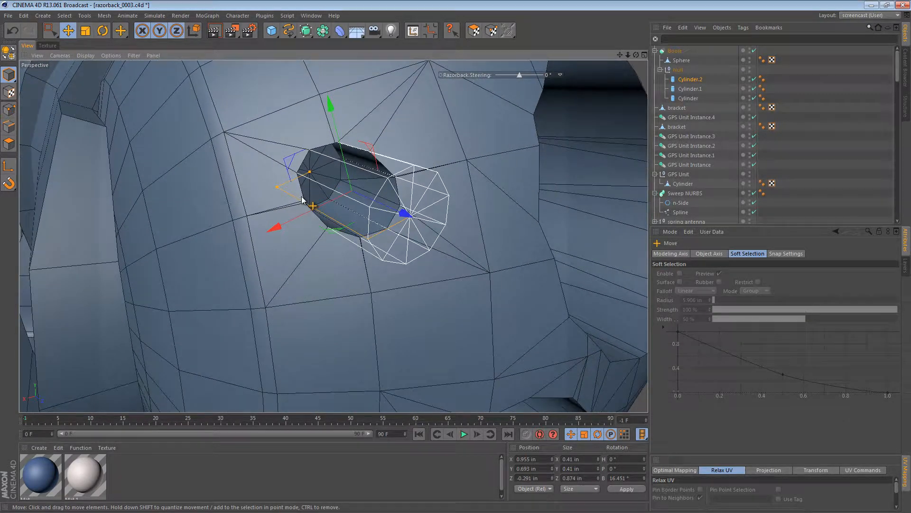
# Set the rotation segments of Cylinder.2 to 12.
pyautogui.keyDown('alt'); pyautogui.moveTo(327, 151); pyautogui.dragTo(335, 184); pyautogui.keyUp('alt')
pyautogui.keyDown('alt'); pyautogui.moveTo(289, 243); pyautogui.dragTo(413, 259); pyautogui.keyUp('alt')
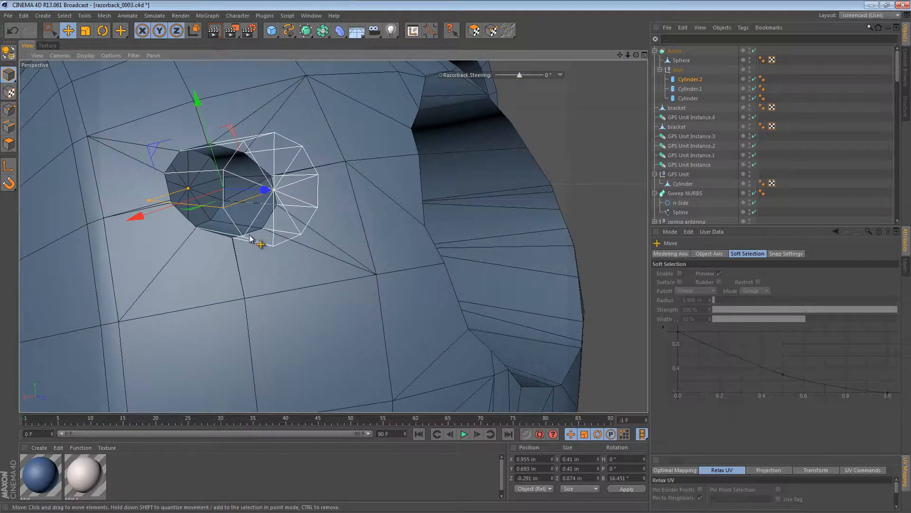
pyautogui.keyDown('alt'); pyautogui.moveTo(204, 203); pyautogui.dragTo(229, 191); pyautogui.keyUp('alt')
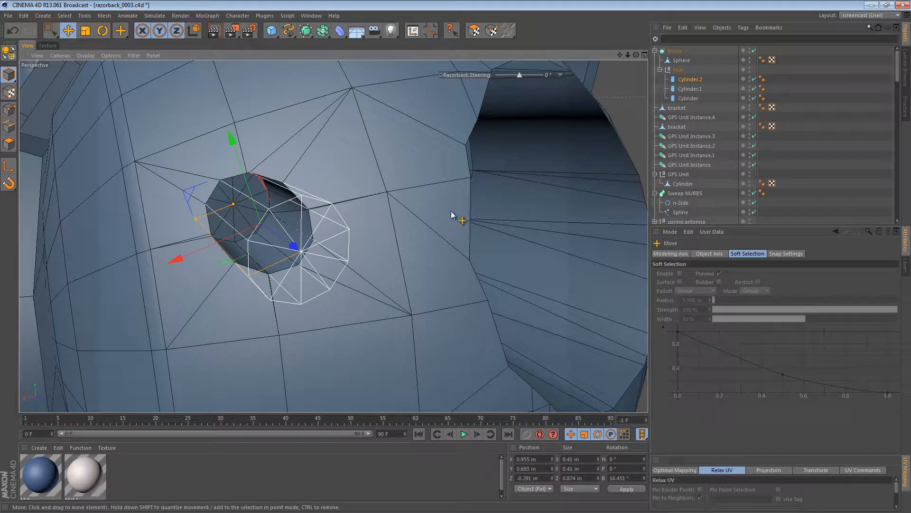
pyautogui.click(658, 83)
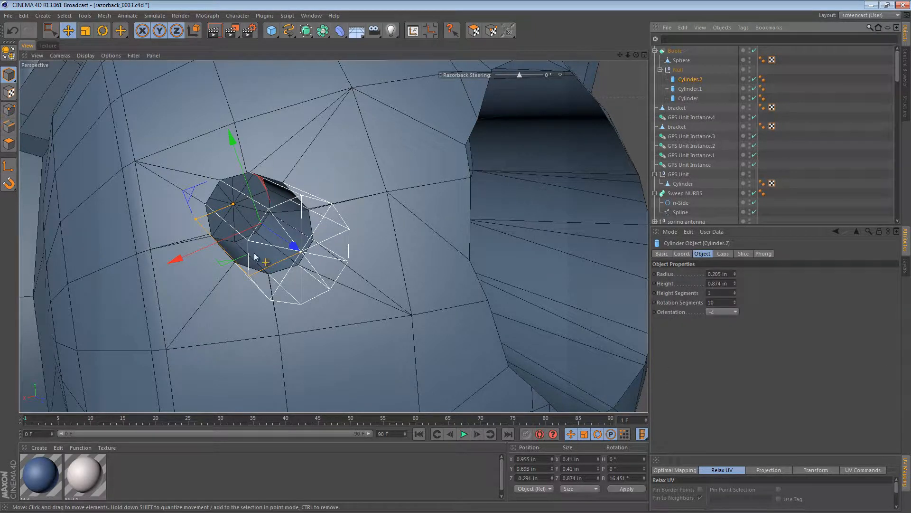
pyautogui.doubleClick(715, 303)
pyautogui.write('12')
pyautogui.press('Return')
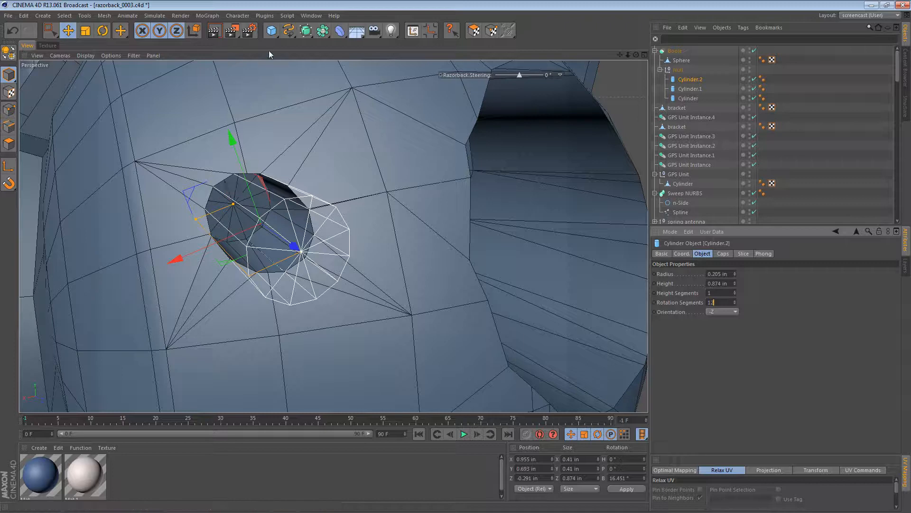
# Rotate Cylinder.2 about its long axis to a bank of about 38.3°.
pyautogui.press('r')
pyautogui.moveTo(228, 180); pyautogui.dragTo(197, 192)
pyautogui.keyDown('alt'); pyautogui.moveTo(307, 210); pyautogui.dragTo(327, 204); pyautogui.keyUp('alt')
# Set the rotation segments of Cylinder.2 to 8 and rotate it to a bank of about 51.5°.
pyautogui.click(688, 79)
pyautogui.doubleClick(715, 302)
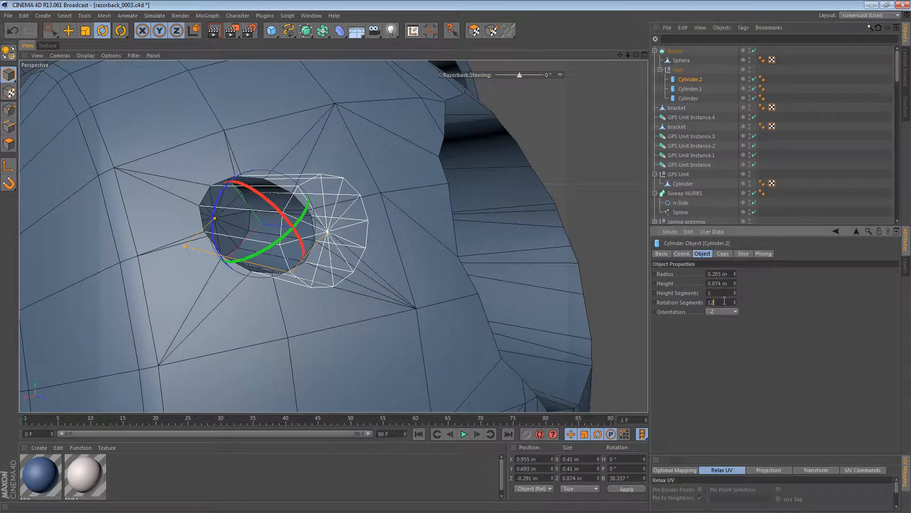
pyautogui.write('8')
pyautogui.keyDown('alt'); pyautogui.moveTo(332, 259); pyautogui.dragTo(260, 246); pyautogui.keyUp('alt')
pyautogui.press('r')
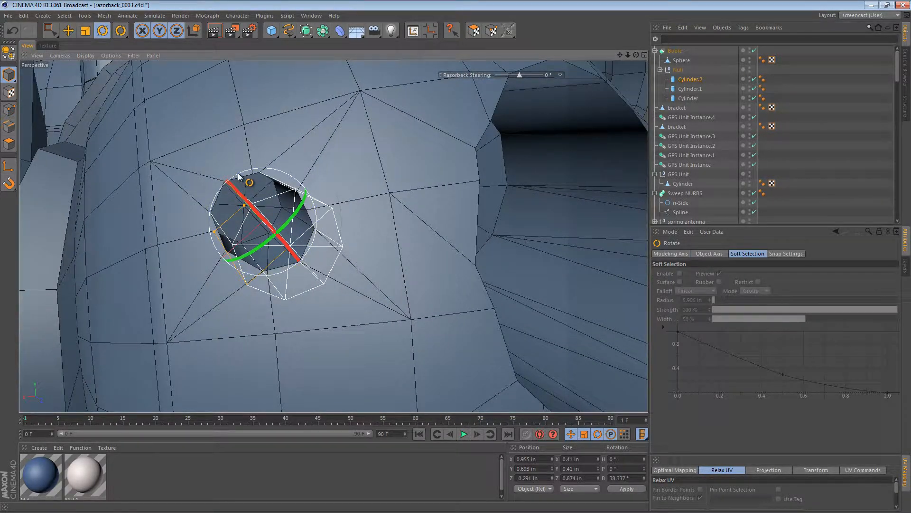
pyautogui.moveTo(238, 173); pyautogui.dragTo(225, 177)
pyautogui.keyDown('alt'); pyautogui.moveTo(263, 203); pyautogui.dragTo(323, 188); pyautogui.keyUp('alt')
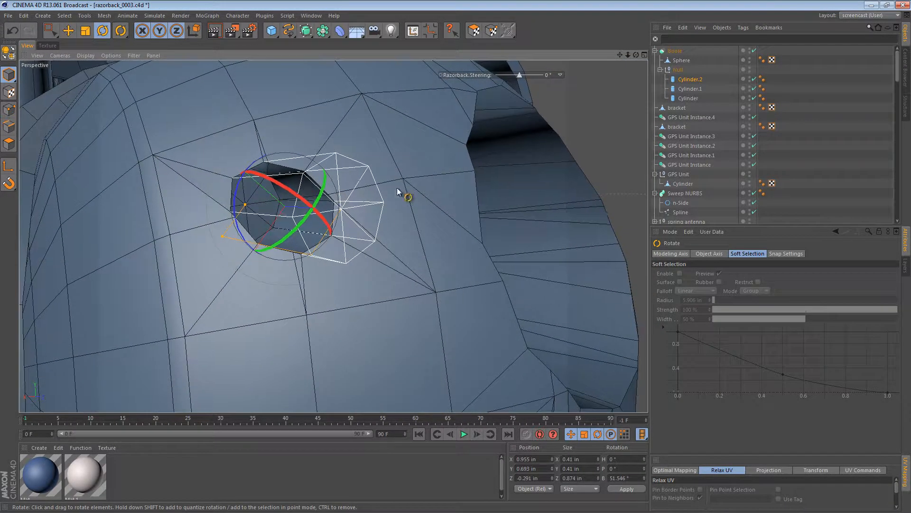
# Set the rotation segments of Cylinder.2 to 16 and rotate it to a bank of about 52.4°.
pyautogui.click(719, 80)
pyautogui.click(726, 303)
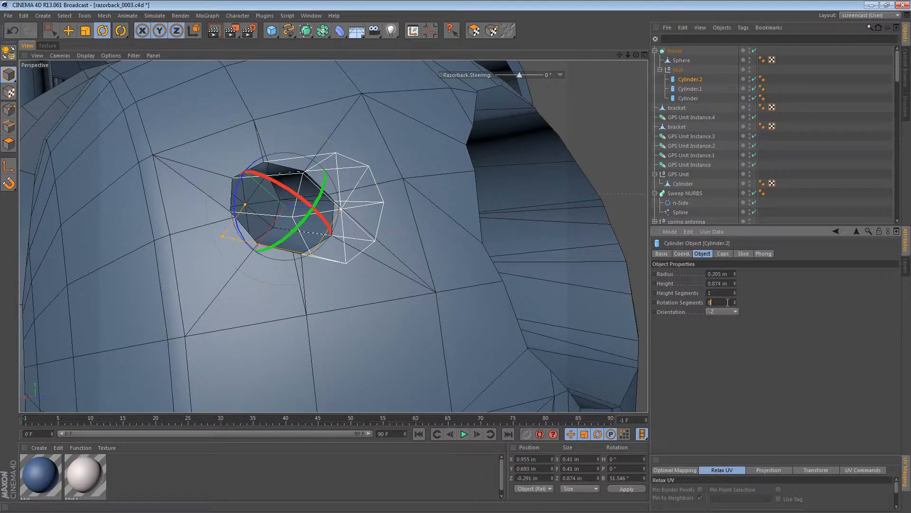
pyautogui.scroll(8, 728, 301)
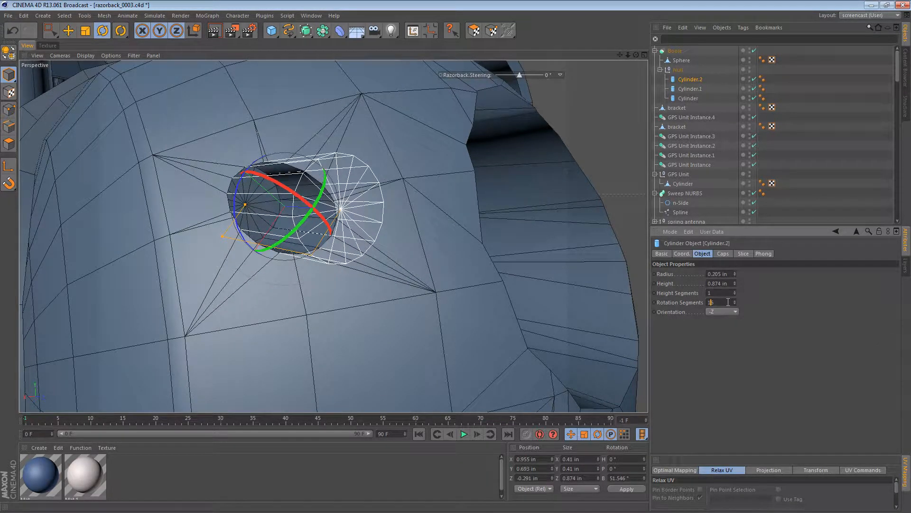
pyautogui.keyDown('alt'); pyautogui.moveTo(401, 309); pyautogui.dragTo(366, 220); pyautogui.keyUp('alt')
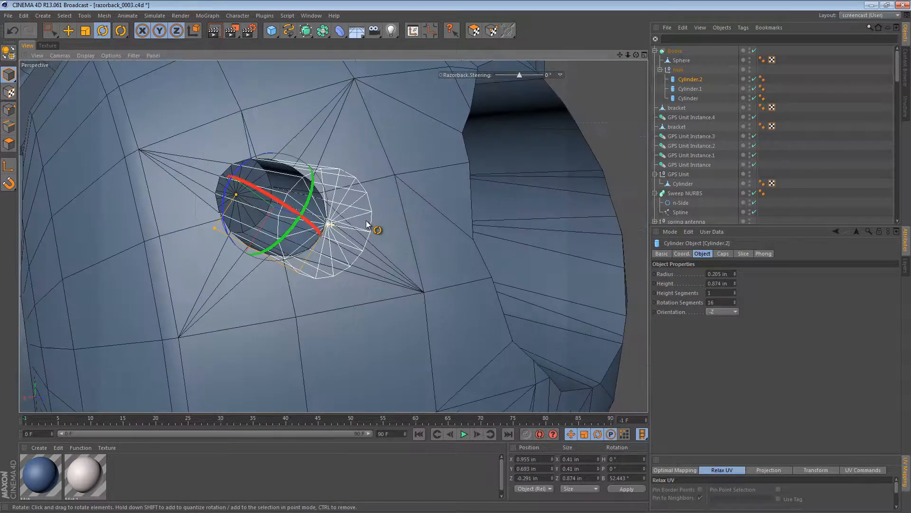
pyautogui.keyDown('alt'); pyautogui.moveTo(390, 250); pyautogui.dragTo(373, 258, button='right'); pyautogui.keyUp('alt')
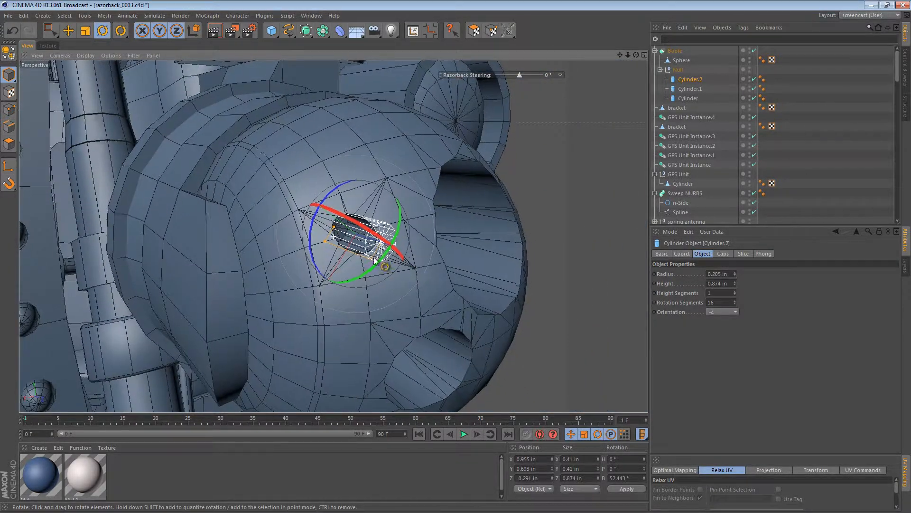
pyautogui.keyDown('alt'); pyautogui.moveTo(373, 258); pyautogui.dragTo(251, 186); pyautogui.keyUp('alt')
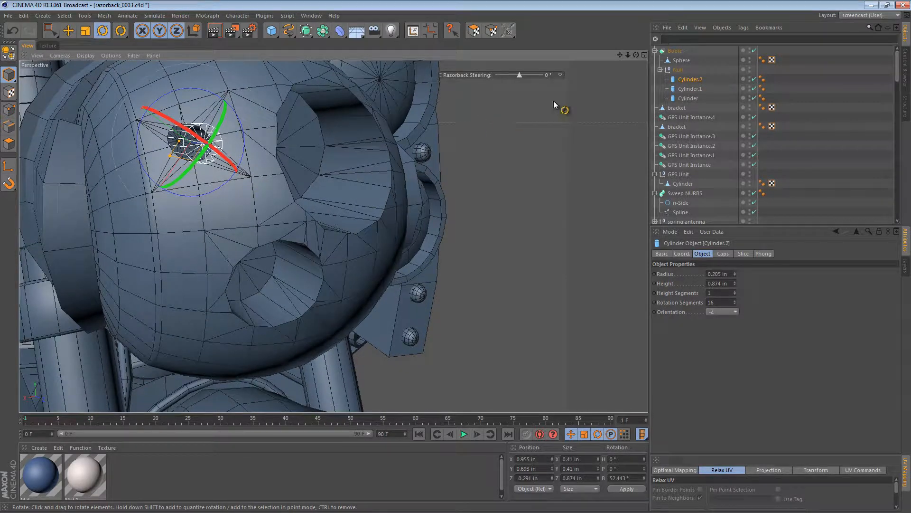
# Set the rotation segments of Cylinder.2 to 10 and rotate it to a bank of about 51.7°.
pyautogui.click(723, 301)
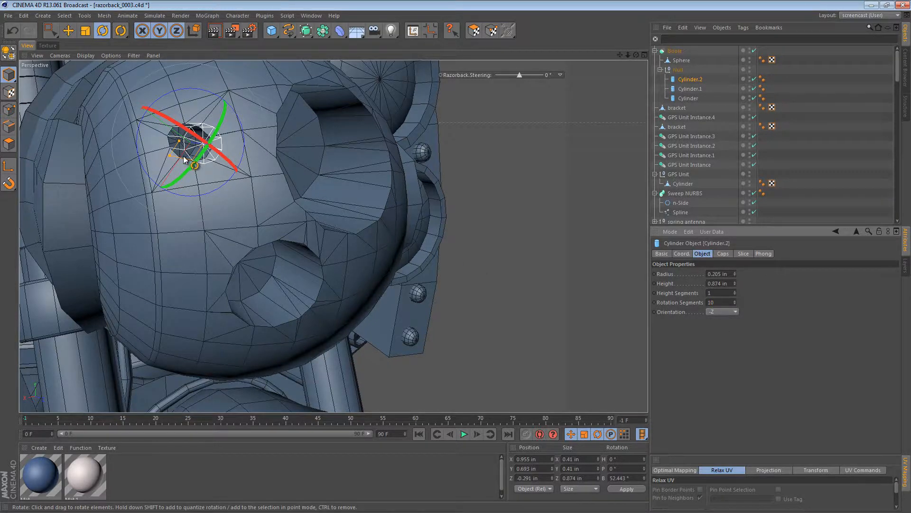
pyautogui.keyDown('alt'); pyautogui.moveTo(185, 156); pyautogui.dragTo(242, 146, button='right'); pyautogui.keyUp('alt')
pyautogui.keyDown('alt'); pyautogui.moveTo(241, 146); pyautogui.dragTo(286, 221, button='middle'); pyautogui.keyUp('alt')
pyautogui.keyDown('alt'); pyautogui.moveTo(286, 221); pyautogui.dragTo(269, 227); pyautogui.keyUp('alt')
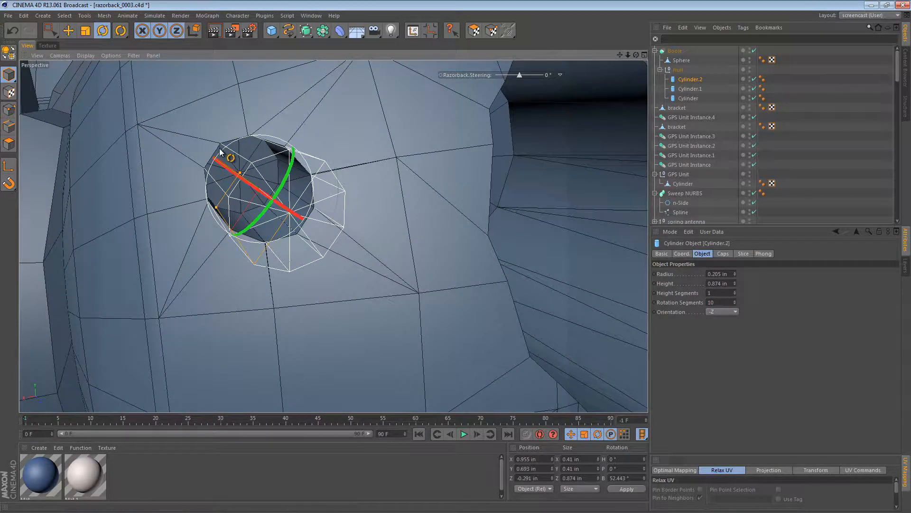
pyautogui.moveTo(222, 152); pyautogui.dragTo(225, 148)
pyautogui.keyDown('alt'); pyautogui.moveTo(321, 191); pyautogui.dragTo(247, 201, button='right'); pyautogui.keyUp('alt')
pyautogui.keyDown('alt'); pyautogui.moveTo(362, 174); pyautogui.dragTo(324, 49, button='middle'); pyautogui.keyUp('alt')
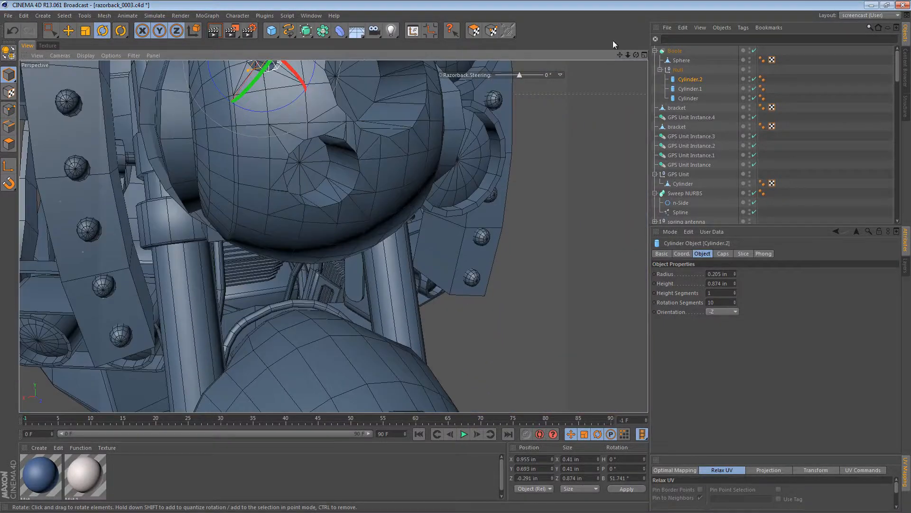
# Move Cylinder.1 to about X 0.162 in, Y -1.02 in to align the lower lens opening with the sphere's mesh.
pyautogui.click(690, 89)
pyautogui.keyDown('alt'); pyautogui.moveTo(333, 204); pyautogui.dragTo(281, 174); pyautogui.keyUp('alt')
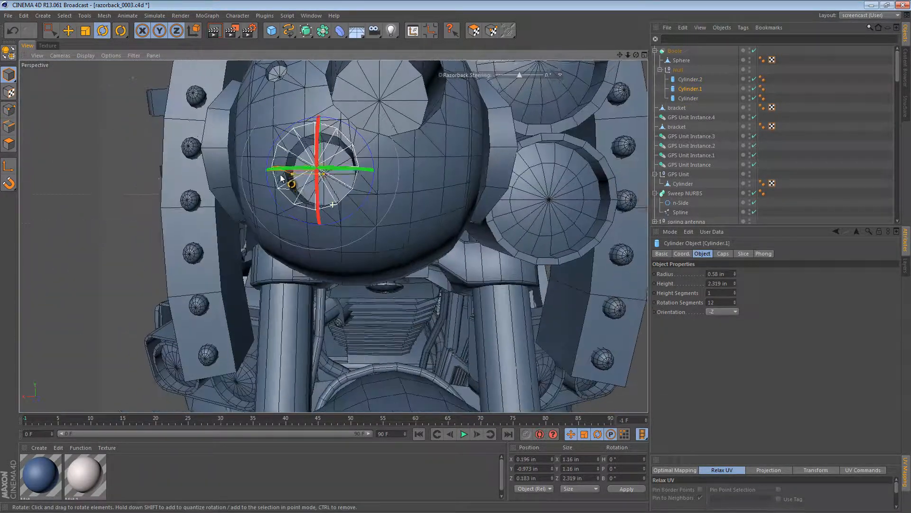
pyautogui.keyDown('alt'); pyautogui.moveTo(281, 178); pyautogui.dragTo(356, 191, button='right'); pyautogui.keyUp('alt')
pyautogui.moveTo(356, 192)
pyautogui.keyDown('alt'); pyautogui.mouseDown()
pyautogui.moveTo(381, 187)
pyautogui.moveTo(371, 189)
pyautogui.mouseUp(); pyautogui.keyUp('alt')
pyautogui.press('e')
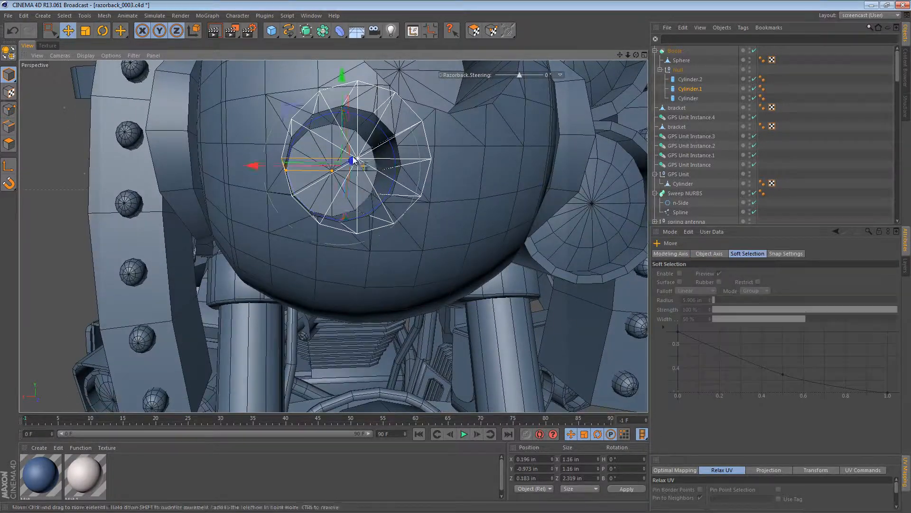
pyautogui.press('r')
pyautogui.press('e')
pyautogui.moveTo(291, 116); pyautogui.dragTo(290, 114)
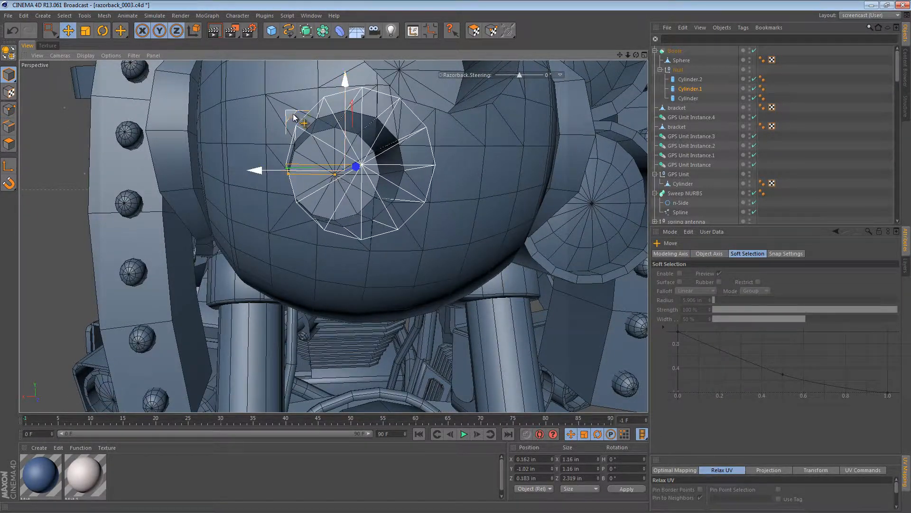
pyautogui.press('r')
pyautogui.keyDown('alt'); pyautogui.moveTo(353, 123); pyautogui.dragTo(377, 142); pyautogui.keyUp('alt')
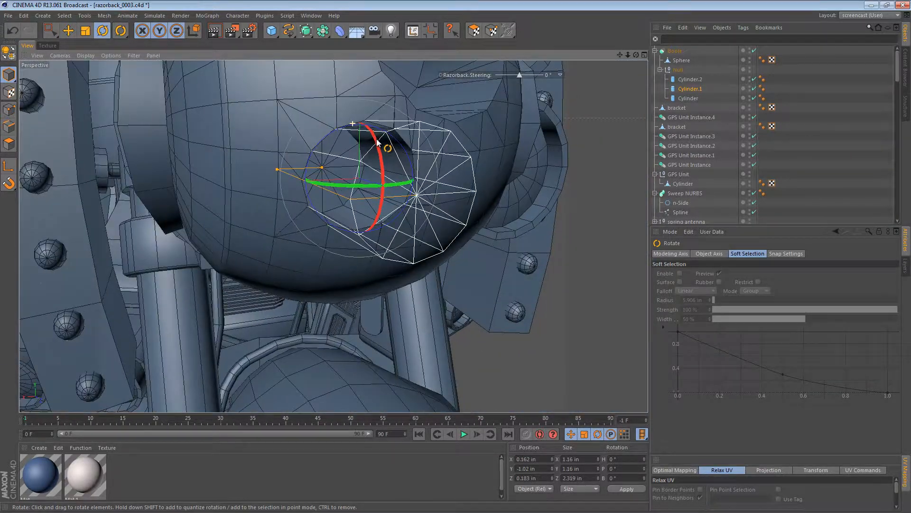
pyautogui.keyDown('alt'); pyautogui.moveTo(471, 166); pyautogui.dragTo(551, 174); pyautogui.keyUp('alt')
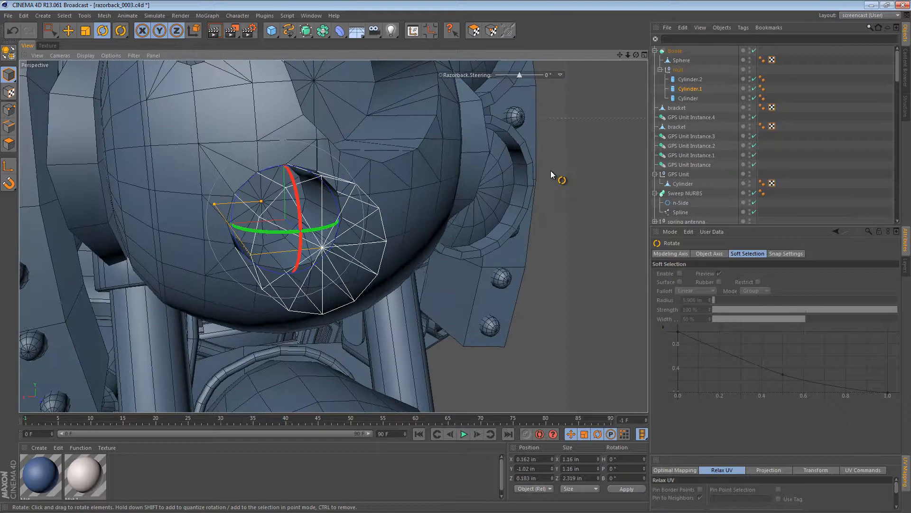
# Move the large cutting Cylinder in the Boole to about X -0.723 in, Y 0.619 in.
pyautogui.click(690, 89)
pyautogui.keyDown('alt'); pyautogui.moveTo(562, 144); pyautogui.dragTo(288, 266); pyautogui.keyUp('alt')
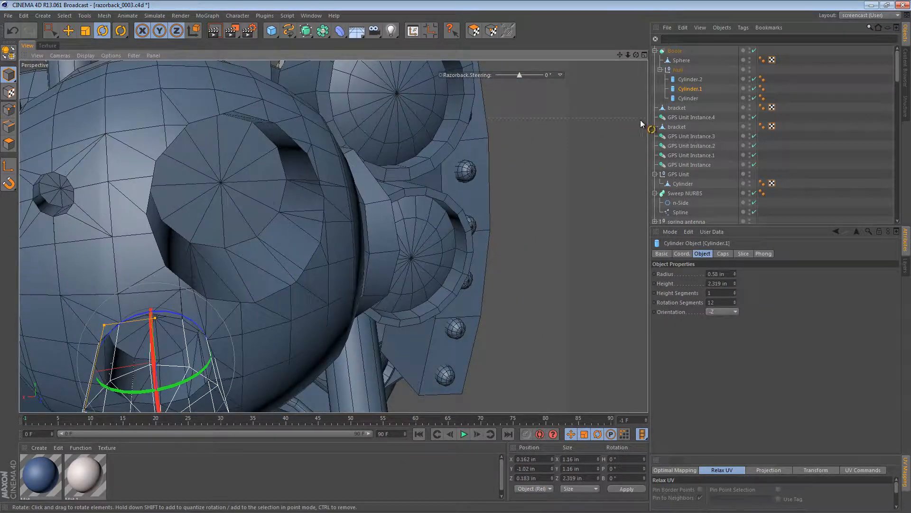
pyautogui.click(688, 98)
pyautogui.keyDown('alt'); pyautogui.moveTo(301, 160); pyautogui.dragTo(358, 157, button='middle'); pyautogui.keyUp('alt')
pyautogui.keyDown('alt'); pyautogui.moveTo(340, 173); pyautogui.dragTo(324, 208); pyautogui.keyUp('alt')
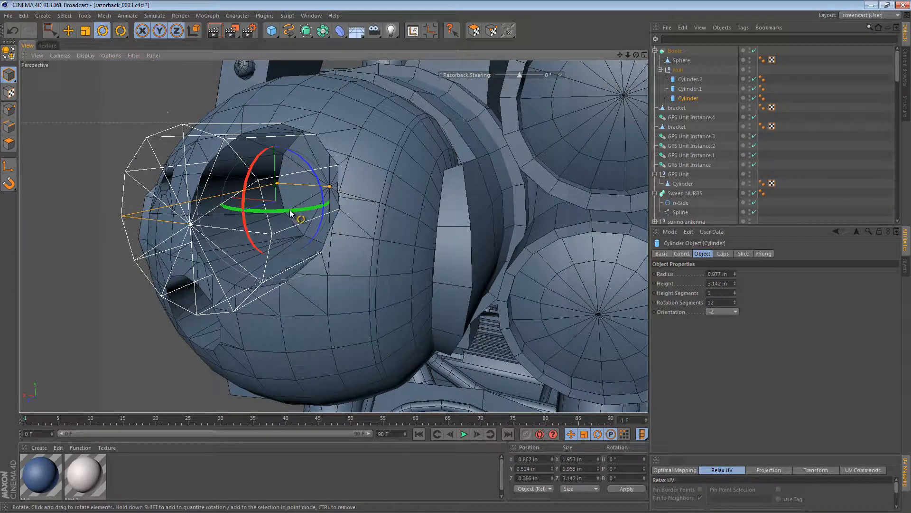
pyautogui.keyDown('alt'); pyautogui.moveTo(290, 213); pyautogui.dragTo(273, 197); pyautogui.keyUp('alt')
pyautogui.press('e')
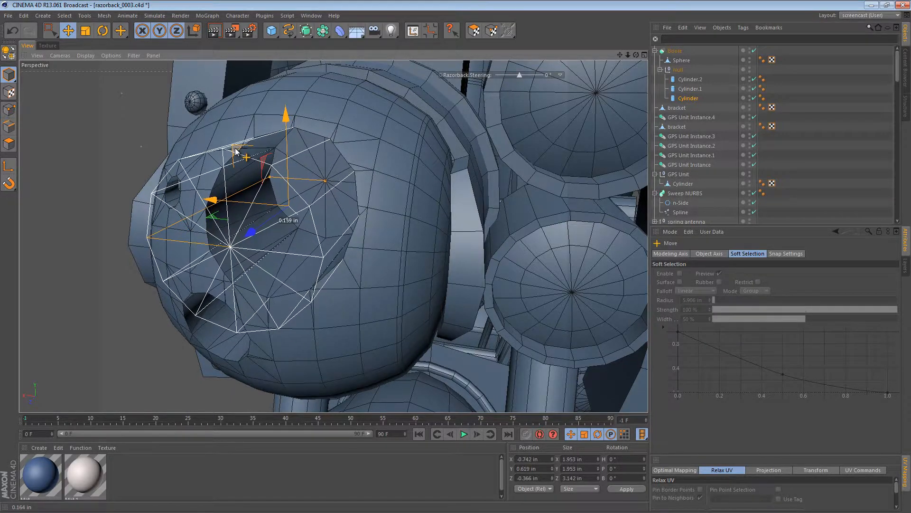
pyautogui.keyDown('alt'); pyautogui.moveTo(236, 151); pyautogui.dragTo(377, 193); pyautogui.keyUp('alt')
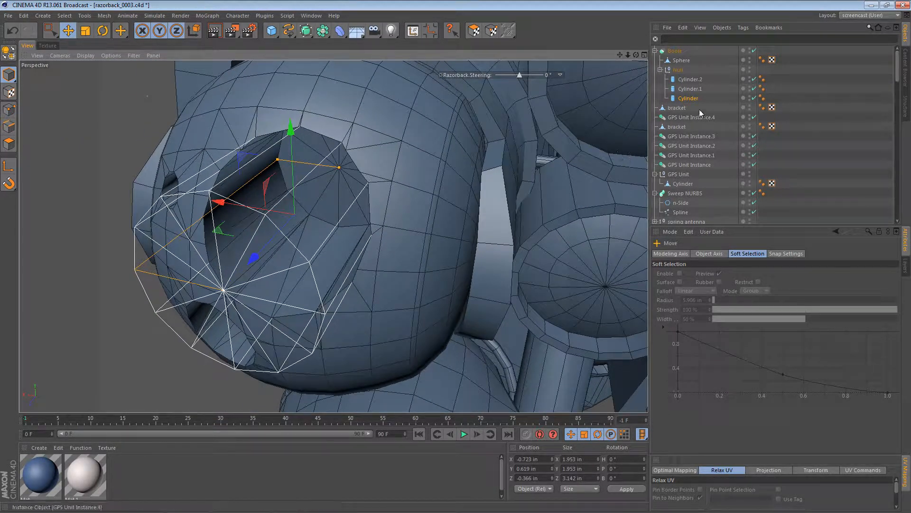
# Set the rotation segments of the large cutting Cylinder to 20.
pyautogui.click(688, 98)
pyautogui.doubleClick(716, 302)
pyautogui.write('13')
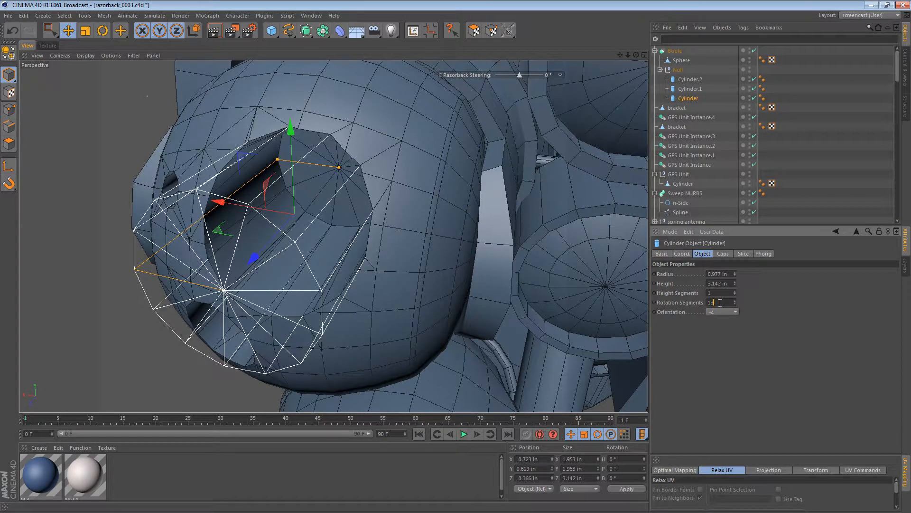
pyautogui.scroll(7, 720, 302)
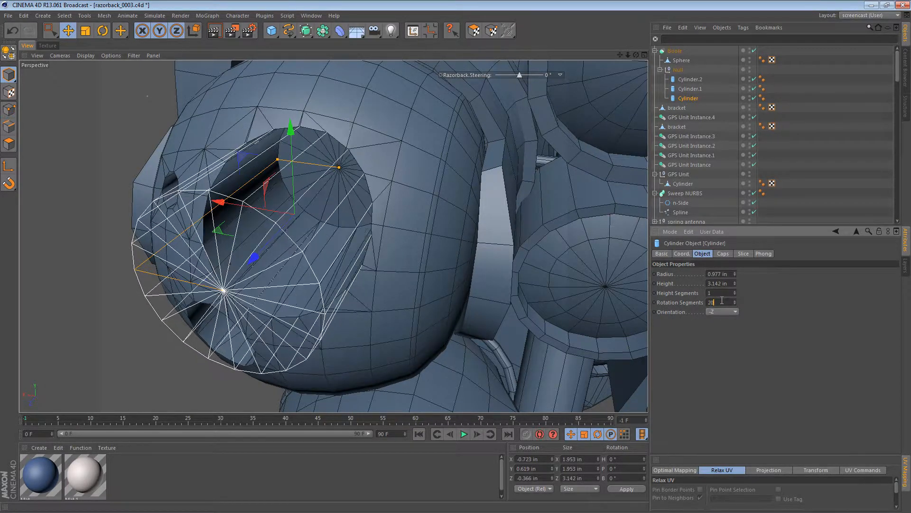
# Rotate the large cutting Cylinder to a bank of about 0.8° and move it to about X -0.696 in, Y 0.608 in.
pyautogui.keyDown('alt'); pyautogui.moveTo(417, 229); pyautogui.dragTo(350, 209); pyautogui.keyUp('alt')
pyautogui.press('r')
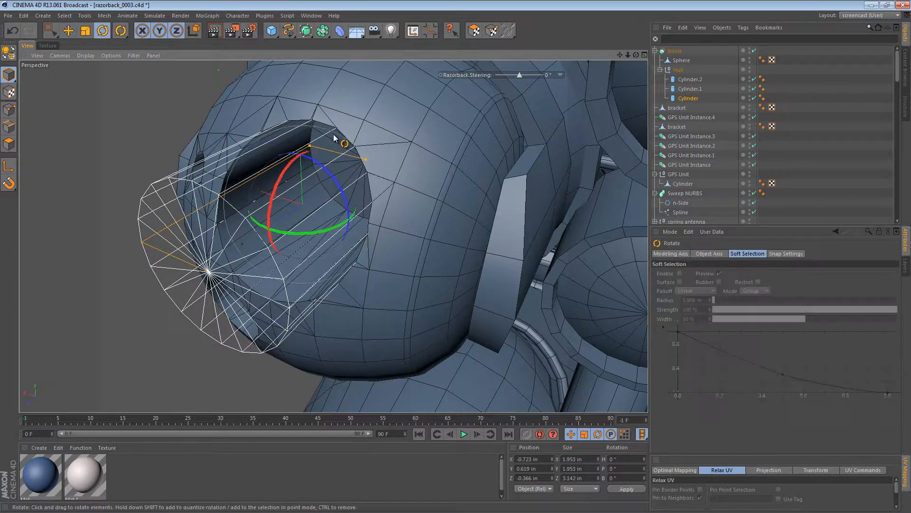
pyautogui.moveTo(328, 173); pyautogui.dragTo(413, 208)
pyautogui.press('e')
pyautogui.press('r')
pyautogui.press('e')
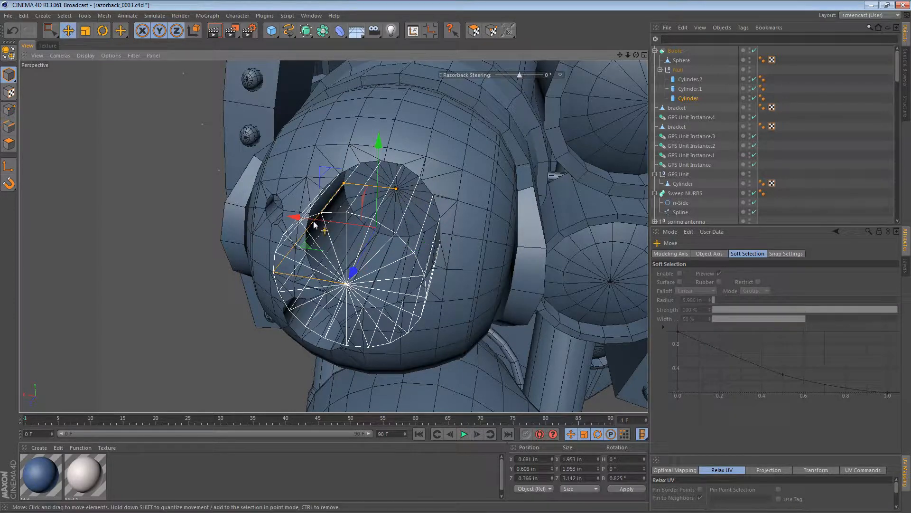
pyautogui.moveTo(294, 219); pyautogui.dragTo(522, 227)
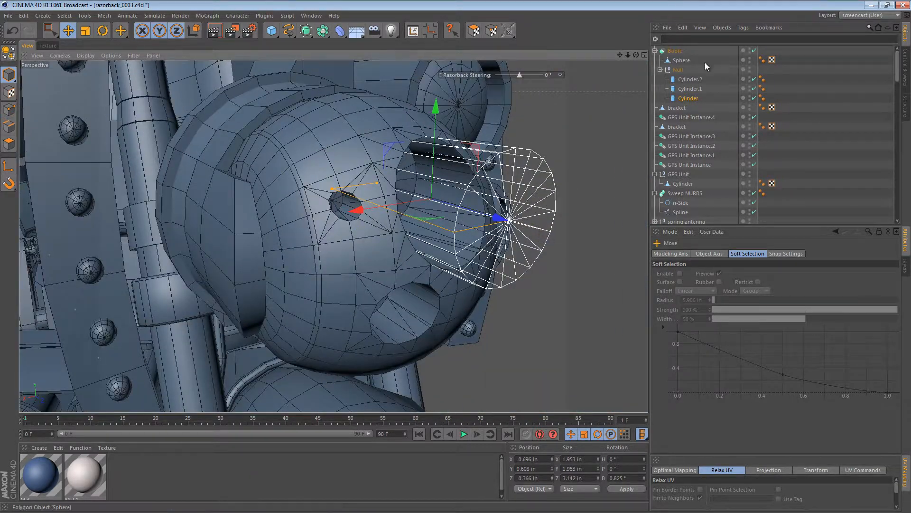
# Enable Create single object on the Boole, and try Hide new edges before turning it off again.
pyautogui.click(674, 51)
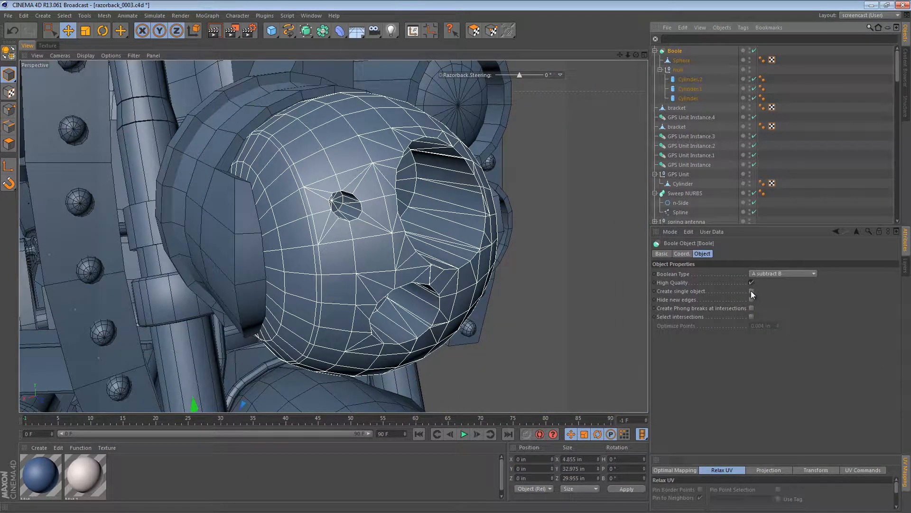
pyautogui.click(750, 290)
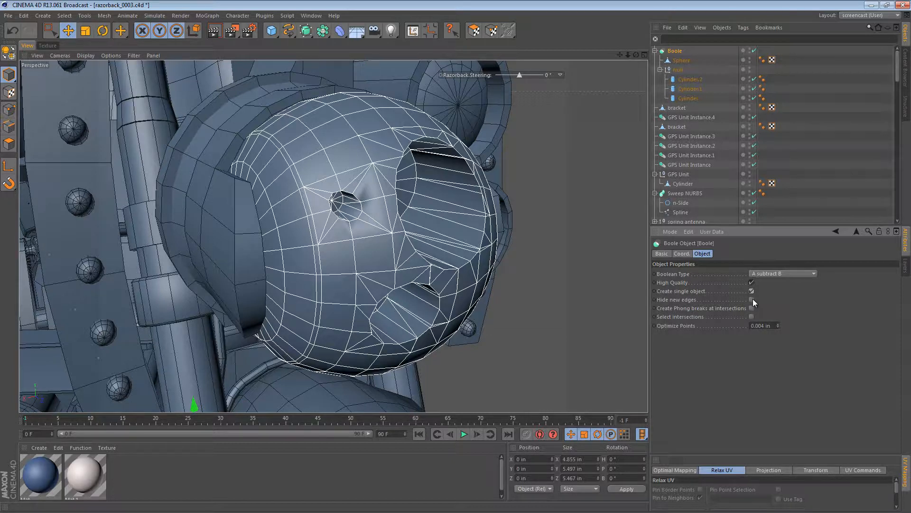
pyautogui.click(751, 300)
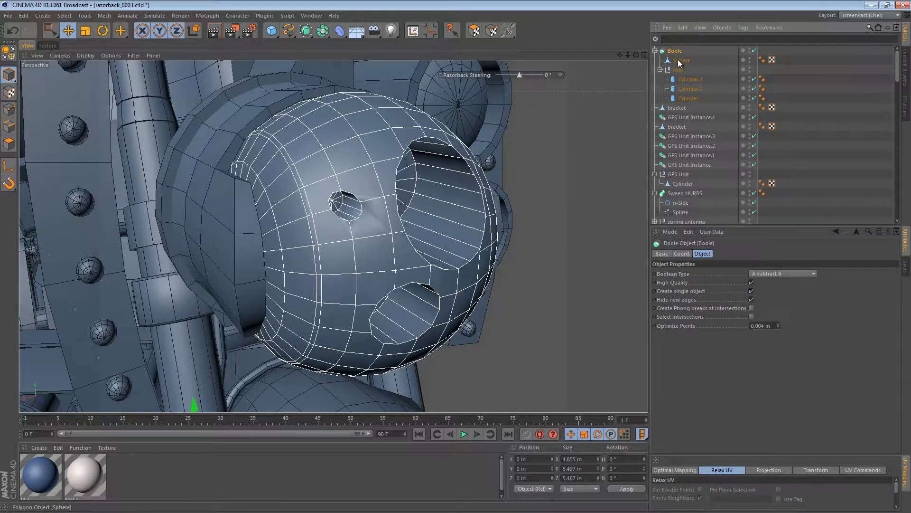
pyautogui.click(751, 301)
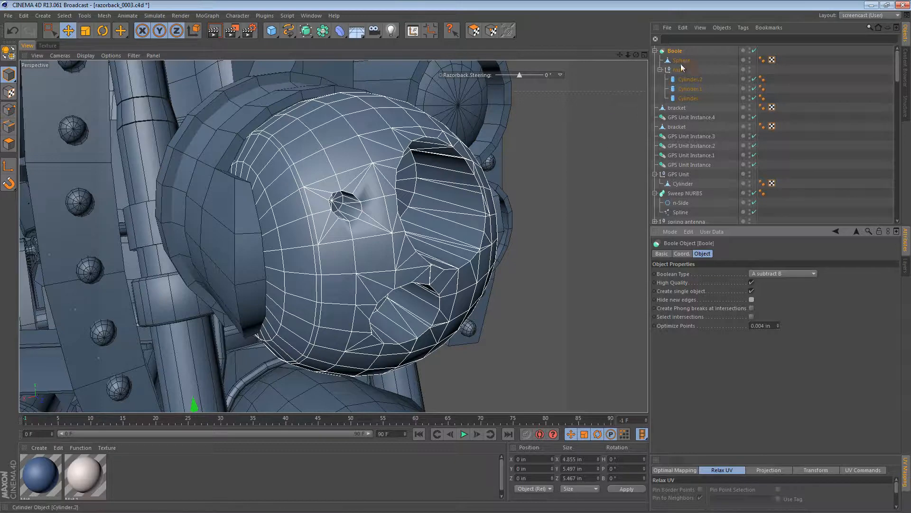
# Convert the Boole to an editable mesh, then take the mesh out of the Boole null and delete the null.
pyautogui.press('c')
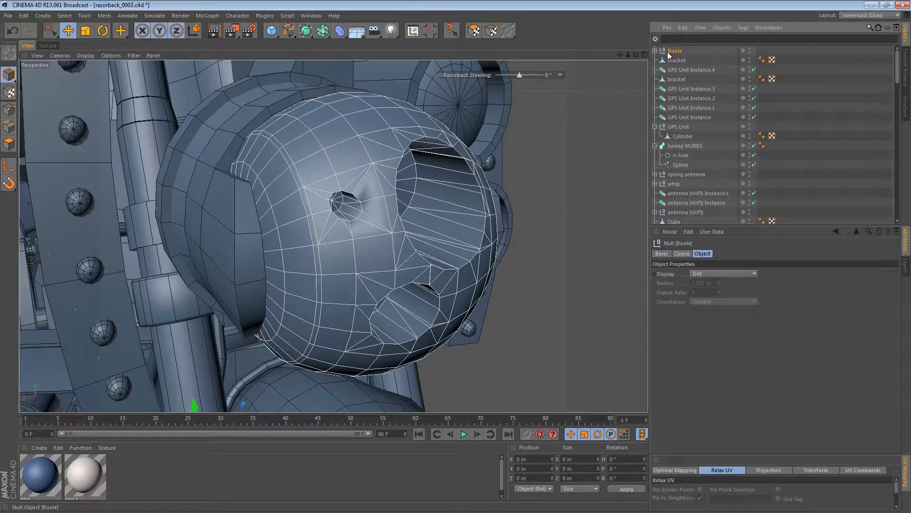
pyautogui.click(655, 50)
pyautogui.click(684, 61)
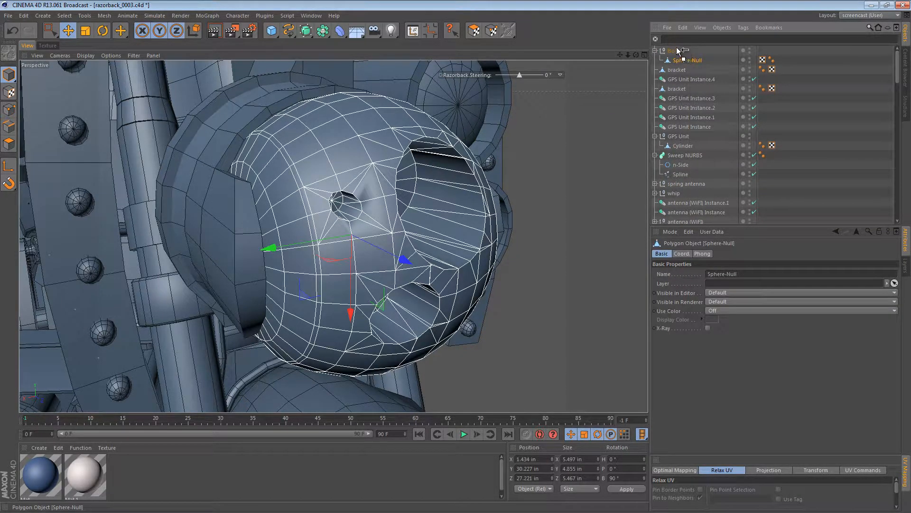
pyautogui.click(676, 61)
pyautogui.press('Delete')
pyautogui.click(672, 51)
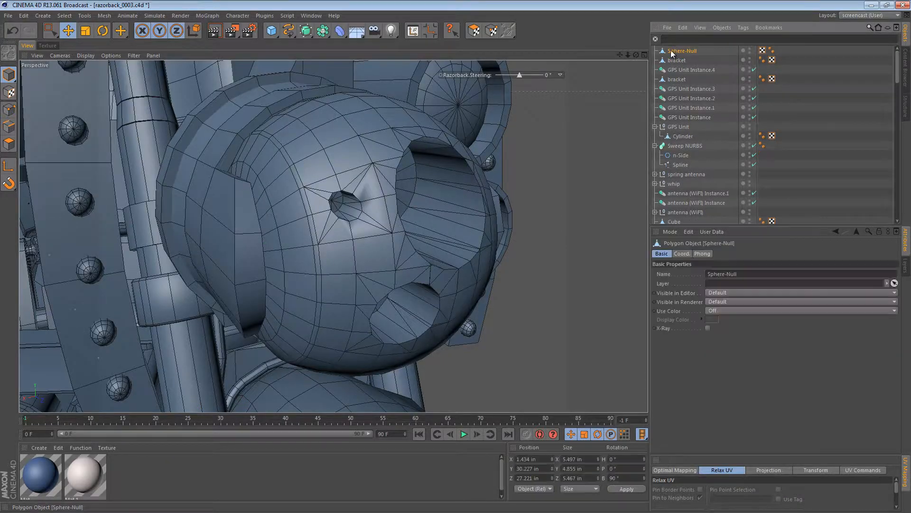
pyautogui.scroll(3, 434, 204)
pyautogui.keyDown('alt'); pyautogui.moveTo(434, 203); pyautogui.dragTo(391, 203); pyautogui.keyUp('alt')
# Undo the null's deletion and the mesh conversion, back to the live Boole with its sphere and cylinders.
pyautogui.hotkey('ctrl', 'z')
pyautogui.hotkey('ctrl', 'z')
pyautogui.hotkey('ctrl', 'z')
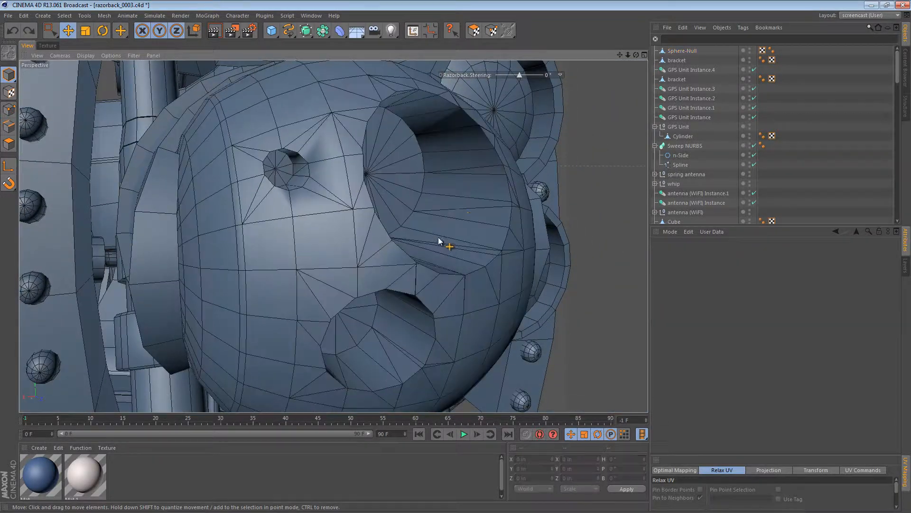
pyautogui.hotkey('ctrl', 'z')
pyautogui.hotkey('ctrl', 'z')
pyautogui.hotkey('ctrl', 'z')
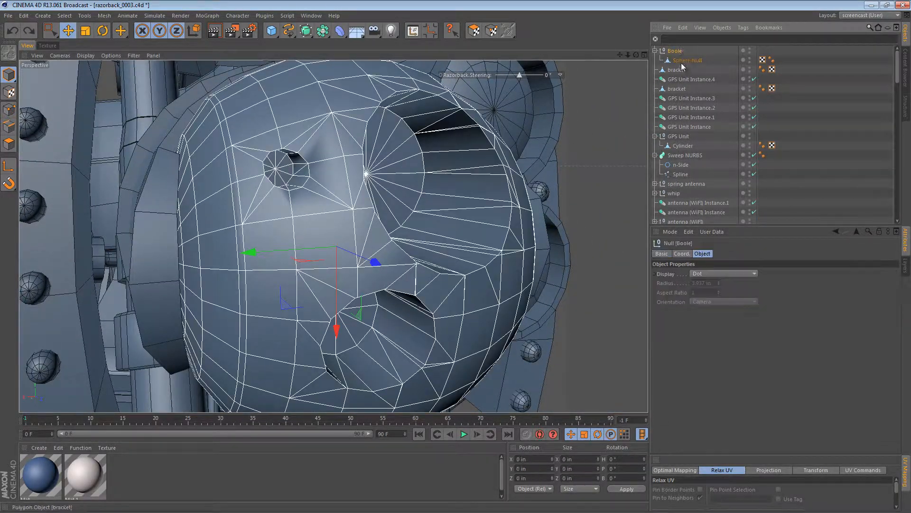
pyautogui.hotkey('ctrl', 'z')
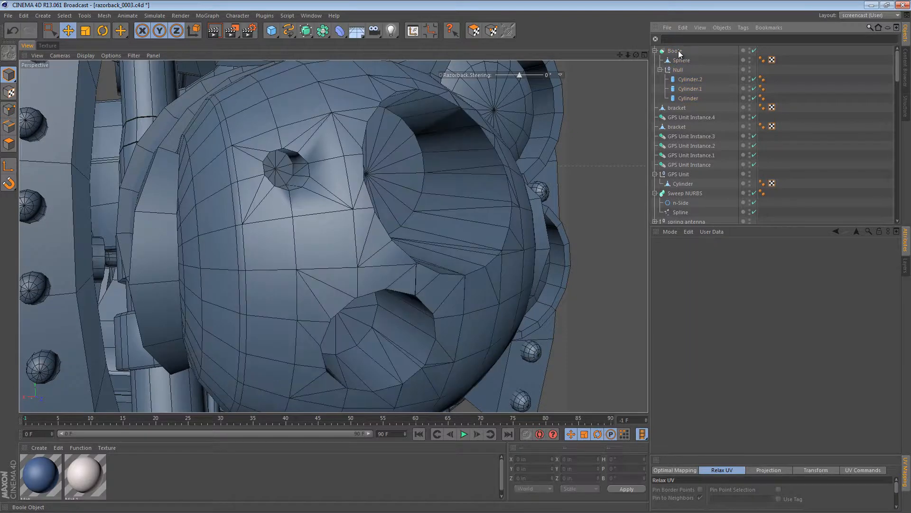
# Enable Hide new edges on the Boole and convert it to an editable mesh.
pyautogui.click(679, 51)
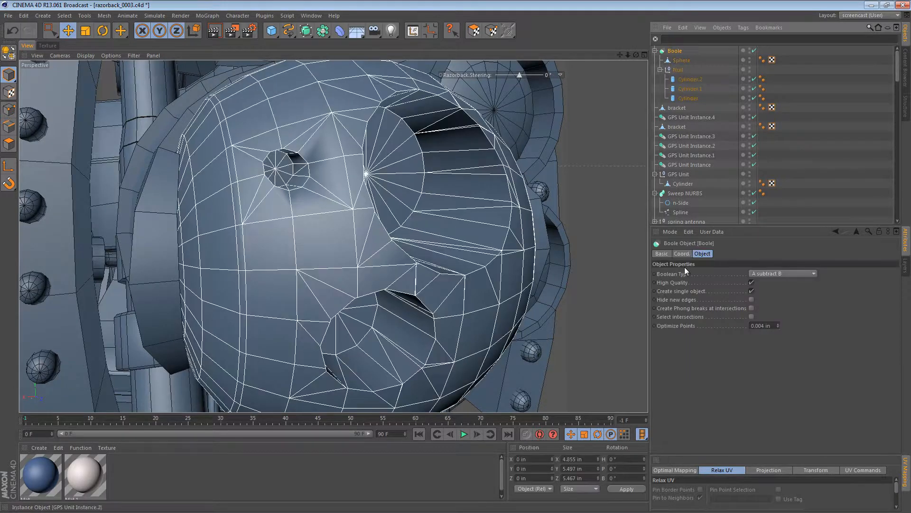
pyautogui.click(751, 299)
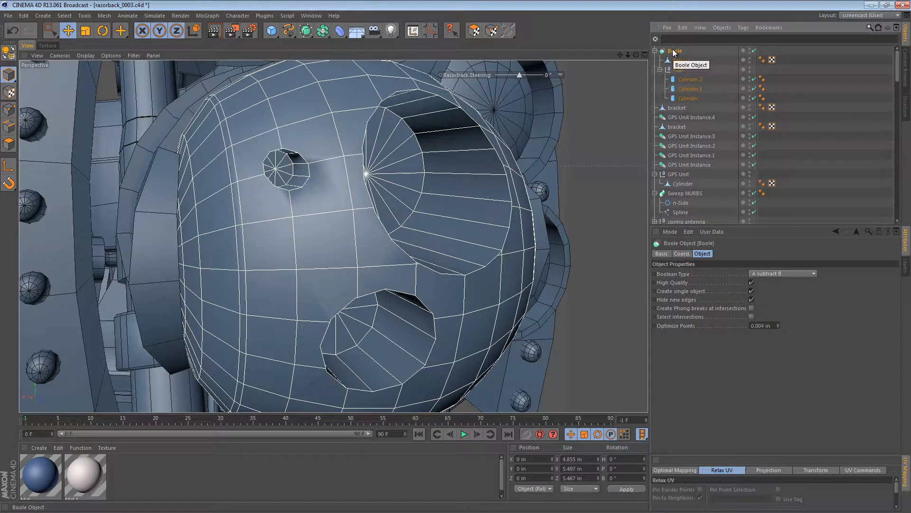
pyautogui.press('c')
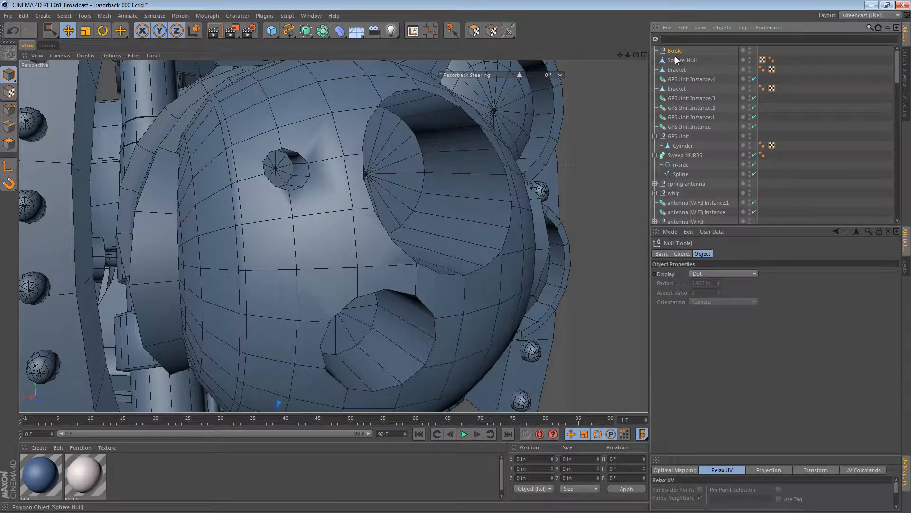
# Delete the empty Boole null and switch the Sphere-Null mesh to point editing.
pyautogui.press('Delete')
pyautogui.click(683, 51)
pyautogui.keyDown('alt'); pyautogui.moveTo(444, 155); pyautogui.dragTo(35, 171); pyautogui.keyUp('alt')
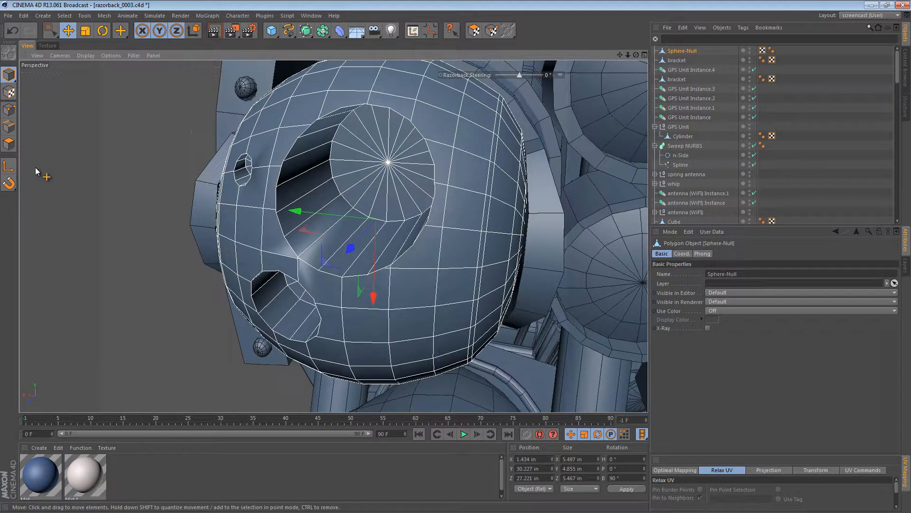
pyautogui.click(9, 110)
# Weld the two nearly coincident points on the small hole's rim, on the side facing away from the large opening.
pyautogui.keyDown('alt'); pyautogui.moveTo(313, 210); pyautogui.dragTo(511, 212); pyautogui.keyUp('alt')
pyautogui.keyDown('alt'); pyautogui.moveTo(335, 200); pyautogui.dragTo(357, 167, button='right'); pyautogui.keyUp('alt')
pyautogui.keyDown('alt'); pyautogui.moveTo(336, 167); pyautogui.dragTo(334, 238, button='middle'); pyautogui.keyUp('alt')
pyautogui.keyDown('alt'); pyautogui.moveTo(419, 232); pyautogui.dragTo(400, 218, button='right'); pyautogui.keyUp('alt')
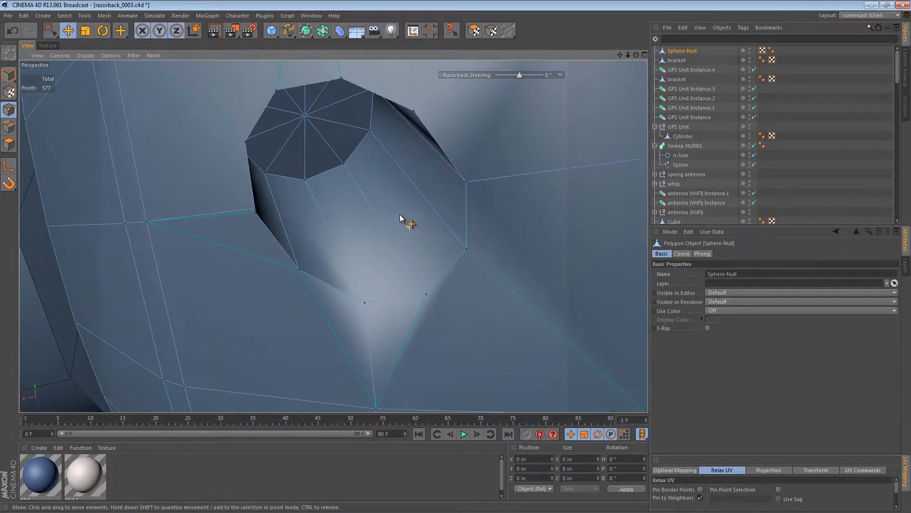
pyautogui.keyDown('alt'); pyautogui.moveTo(387, 206); pyautogui.dragTo(267, 177); pyautogui.keyUp('alt')
pyautogui.press('space')
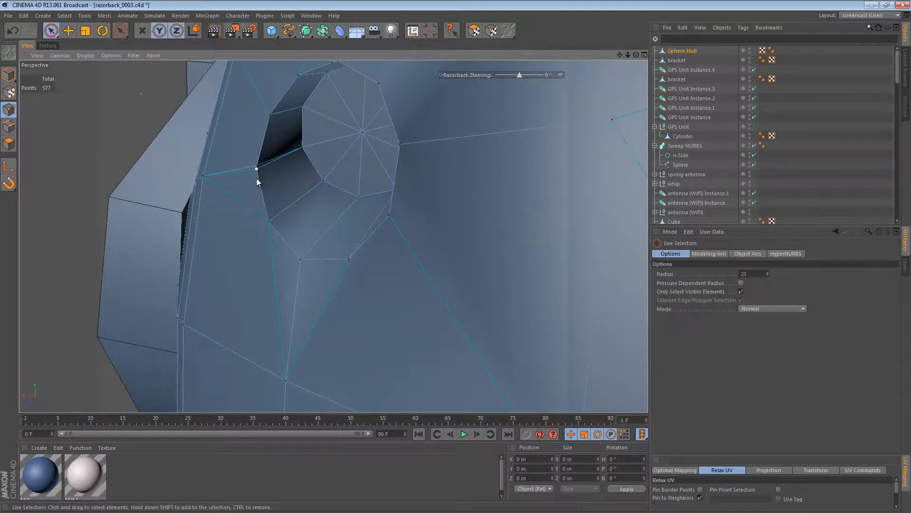
pyautogui.click(258, 164)
pyautogui.rightClick(271, 190)
pyautogui.click(289, 351)
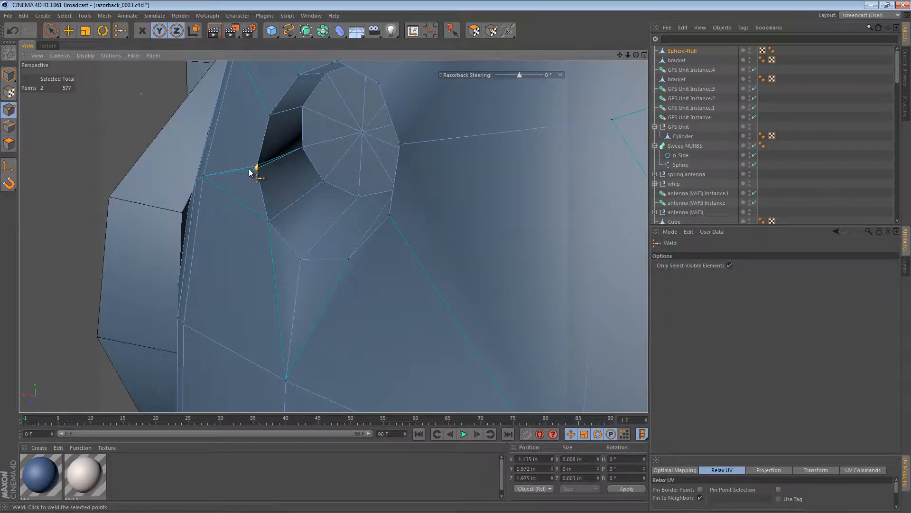
pyautogui.click(257, 169)
pyautogui.keyDown('alt'); pyautogui.moveTo(276, 186); pyautogui.dragTo(337, 115); pyautogui.keyUp('alt')
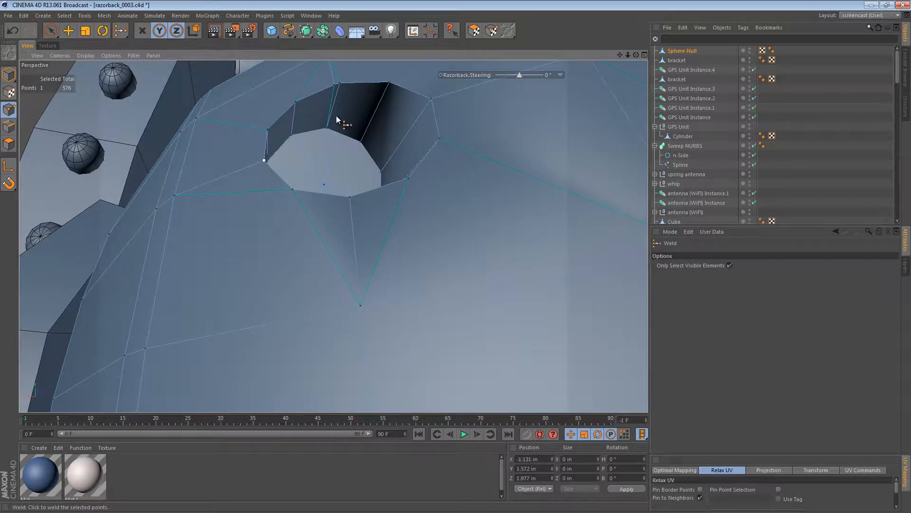
# Weld the next doubled point pair on the upper rim of the small hole.
pyautogui.click(55, 34)
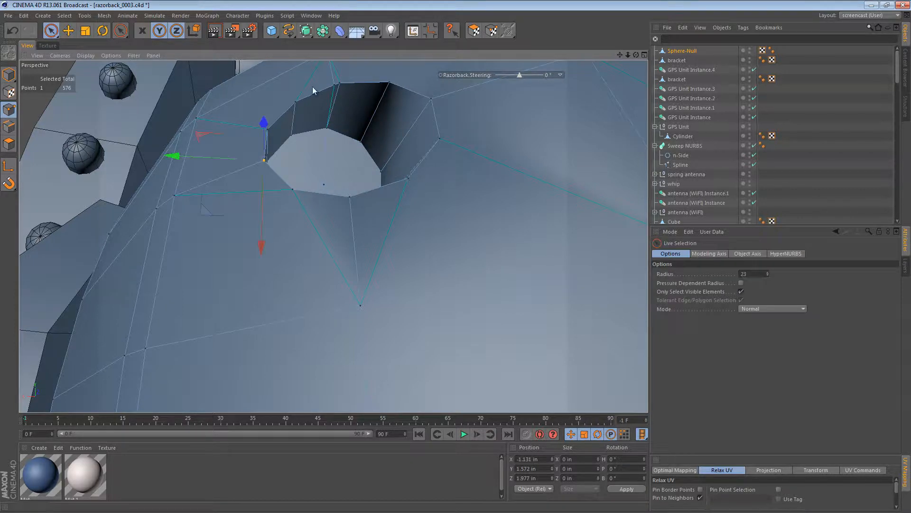
pyautogui.keyDown('shift'); pyautogui.click(336, 85); pyautogui.keyUp('shift')
pyautogui.press('m')
pyautogui.press('q')
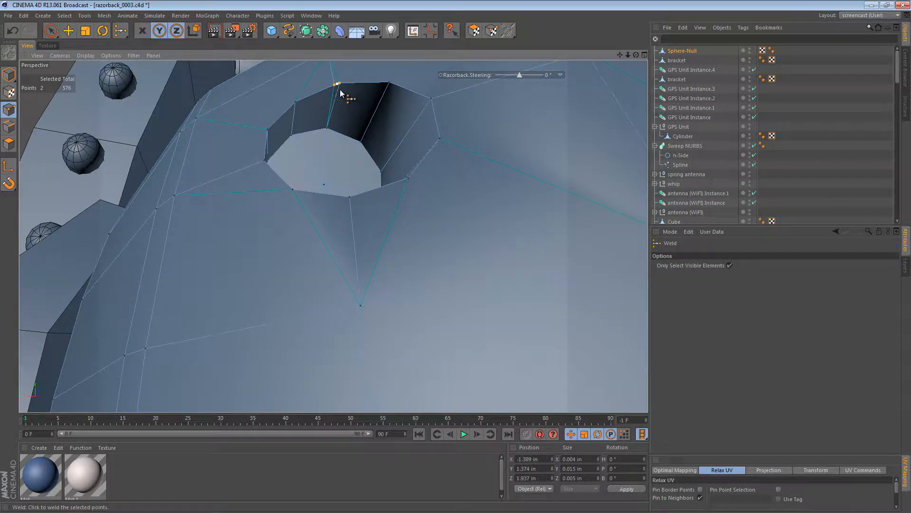
pyautogui.keyDown('alt'); pyautogui.moveTo(429, 103); pyautogui.dragTo(354, 112, button='right'); pyautogui.keyUp('alt')
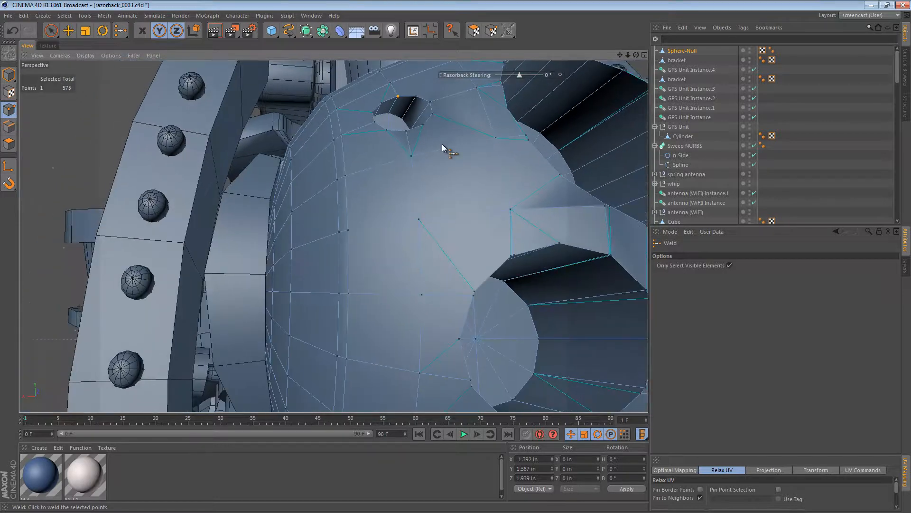
# Weld the doubled points at the lower outer corner of the medium opening's rim.
pyautogui.keyDown('alt'); pyautogui.moveTo(444, 140); pyautogui.dragTo(474, 191); pyautogui.keyUp('alt')
pyautogui.keyDown('alt'); pyautogui.moveTo(334, 236); pyautogui.dragTo(423, 85); pyautogui.keyUp('alt')
pyautogui.keyDown('alt'); pyautogui.moveTo(533, 289); pyautogui.dragTo(554, 276, button='right'); pyautogui.keyUp('alt')
pyautogui.keyDown('alt'); pyautogui.moveTo(496, 253); pyautogui.dragTo(498, 285); pyautogui.keyUp('alt')
pyautogui.press('space')
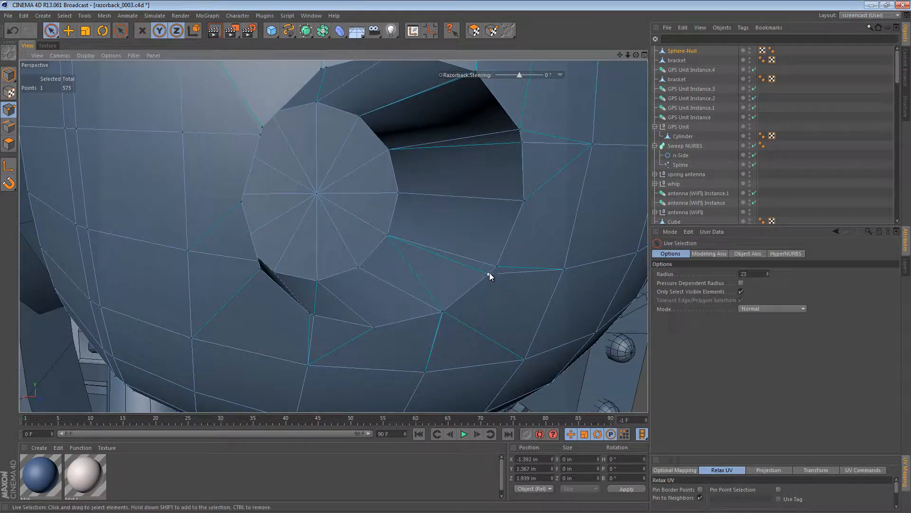
pyautogui.press('space')
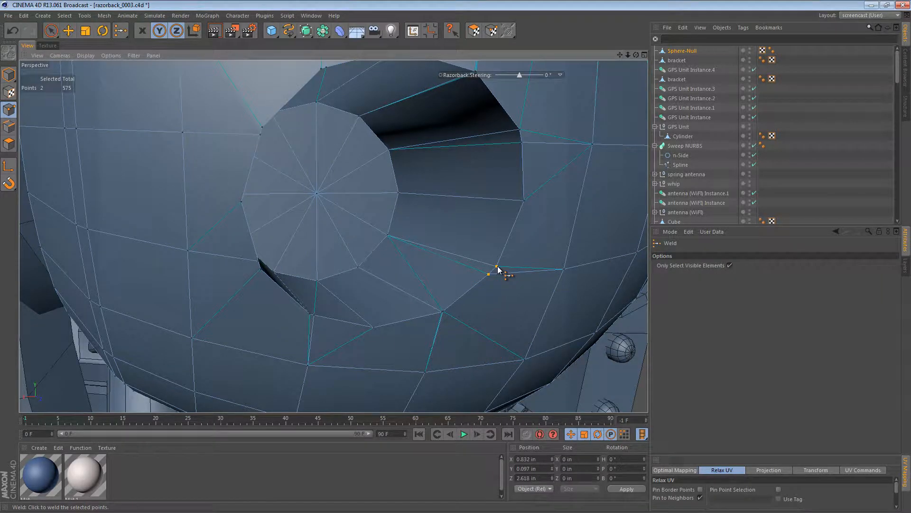
pyautogui.click(494, 271)
pyautogui.keyDown('alt'); pyautogui.moveTo(494, 271); pyautogui.dragTo(504, 200); pyautogui.keyUp('alt')
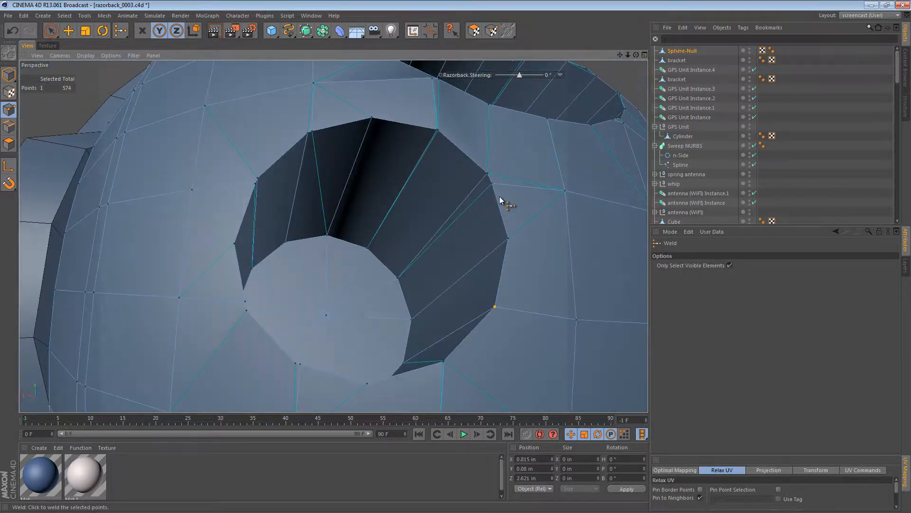
# Weld three doubled point pairs one after another along the upper rim of the medium opening.
pyautogui.keyDown('shift'); pyautogui.click(488, 174); pyautogui.keyUp('shift')
pyautogui.press('space')
pyautogui.keyDown('shift'); pyautogui.click(437, 130); pyautogui.keyUp('shift')
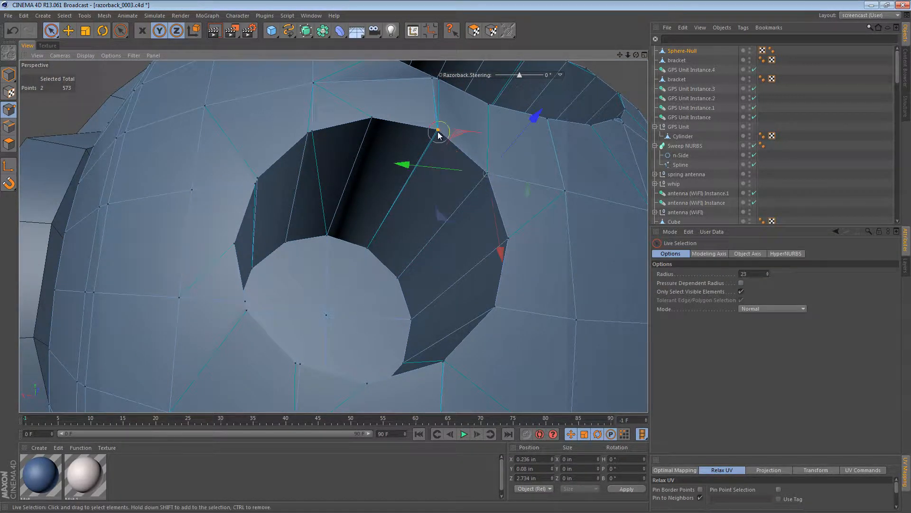
pyautogui.press('space')
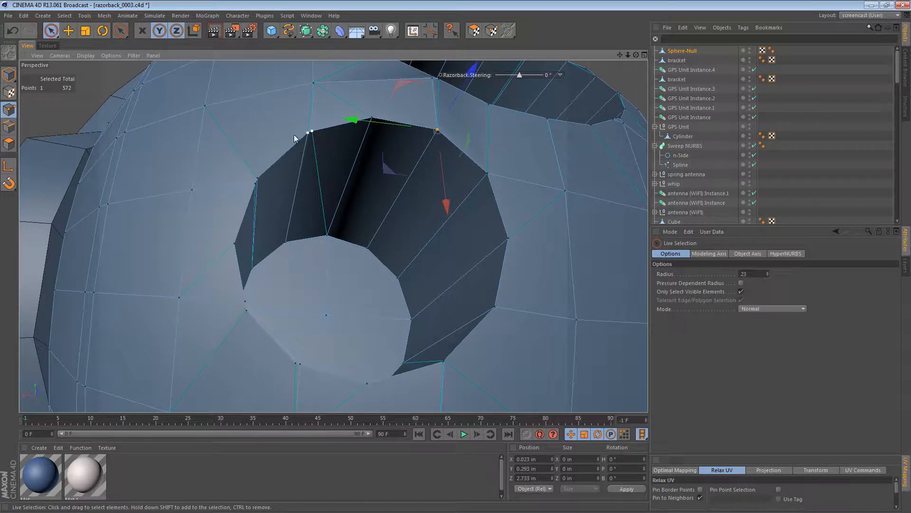
pyautogui.click(310, 134)
pyautogui.keyDown('alt'); pyautogui.moveTo(309, 138); pyautogui.dragTo(248, 220); pyautogui.keyUp('alt')
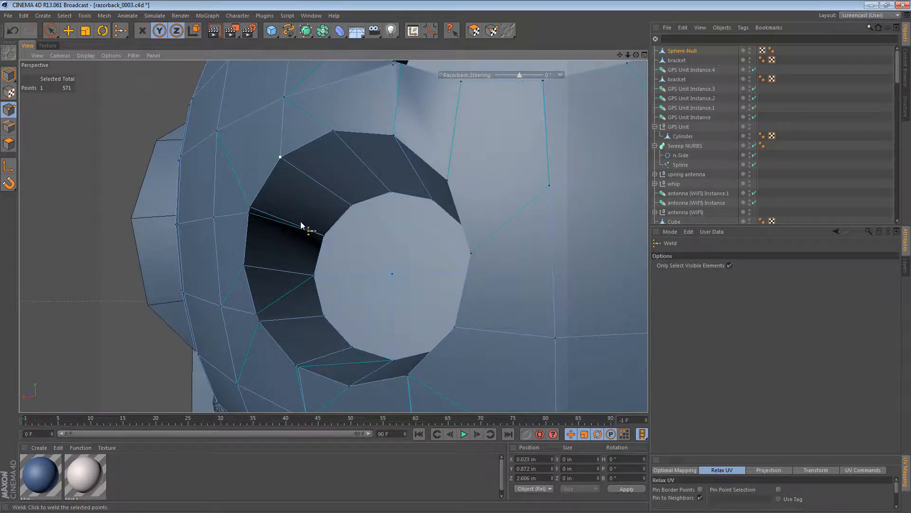
# Weld the doubled point pairs along the side of the medium opening's rim and on toward its lower edge.
pyautogui.press('space')
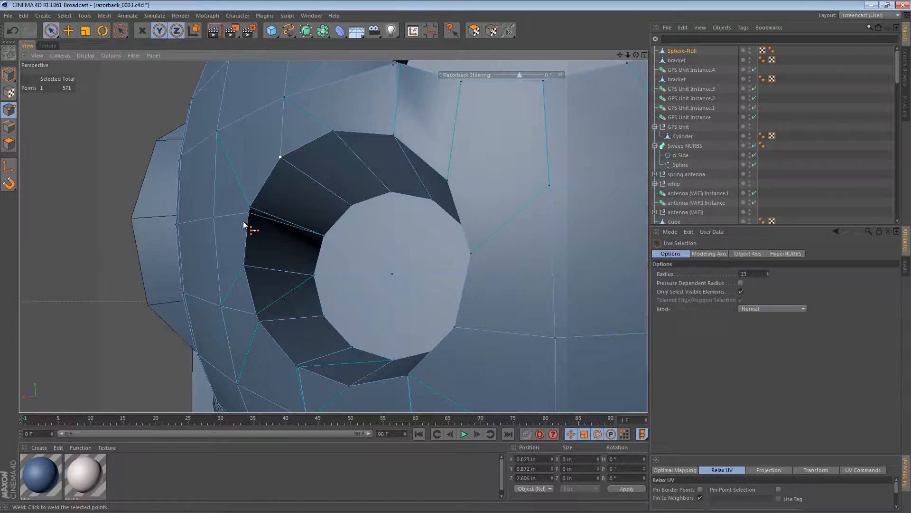
pyautogui.press('space')
pyautogui.click(250, 208)
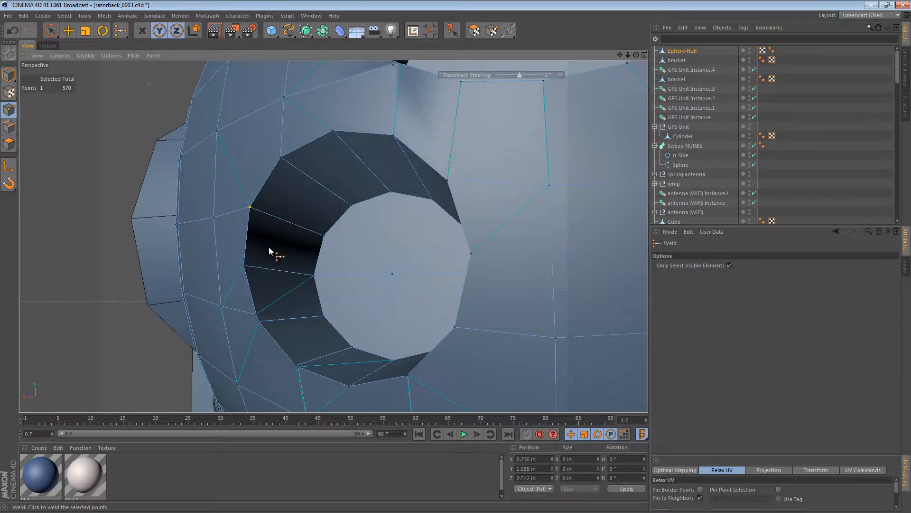
pyautogui.keyDown('alt'); pyautogui.moveTo(269, 247); pyautogui.dragTo(426, 367); pyautogui.keyUp('alt')
pyautogui.press('space')
pyautogui.click(260, 317)
pyautogui.press('space')
pyautogui.click(264, 324)
pyautogui.press('space')
pyautogui.keyDown('shift'); pyautogui.click(325, 370); pyautogui.keyUp('shift')
pyautogui.press('space')
pyautogui.click(324, 371)
# Weld the remaining doubled points on the medium opening's lower rim.
pyautogui.press('space')
pyautogui.keyDown('shift'); pyautogui.click(427, 354); pyautogui.keyUp('shift')
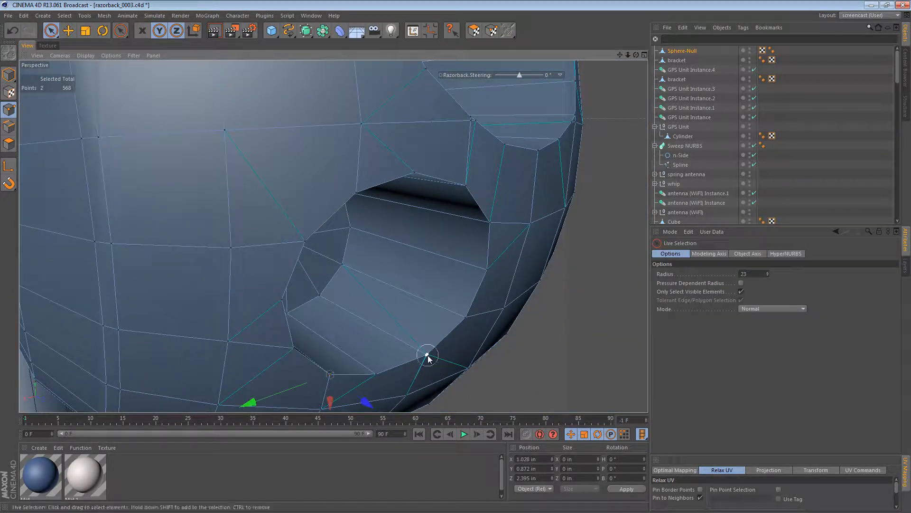
pyautogui.press('space')
pyautogui.keyDown('alt'); pyautogui.moveTo(454, 334); pyautogui.dragTo(496, 287, button='right'); pyautogui.keyUp('alt')
pyautogui.click(422, 347)
# Weld the doubled points on the large opening's rim where it comes closest to the medium opening.
pyautogui.keyDown('alt'); pyautogui.moveTo(525, 249); pyautogui.dragTo(425, 287, button='middle'); pyautogui.keyUp('alt')
pyautogui.keyDown('alt'); pyautogui.moveTo(424, 264); pyautogui.dragTo(340, 279); pyautogui.keyUp('alt')
pyautogui.keyDown('alt'); pyautogui.moveTo(334, 236); pyautogui.dragTo(411, 280); pyautogui.keyUp('alt')
pyautogui.keyDown('alt'); pyautogui.moveTo(396, 250); pyautogui.dragTo(350, 295); pyautogui.keyUp('alt')
pyautogui.press('space')
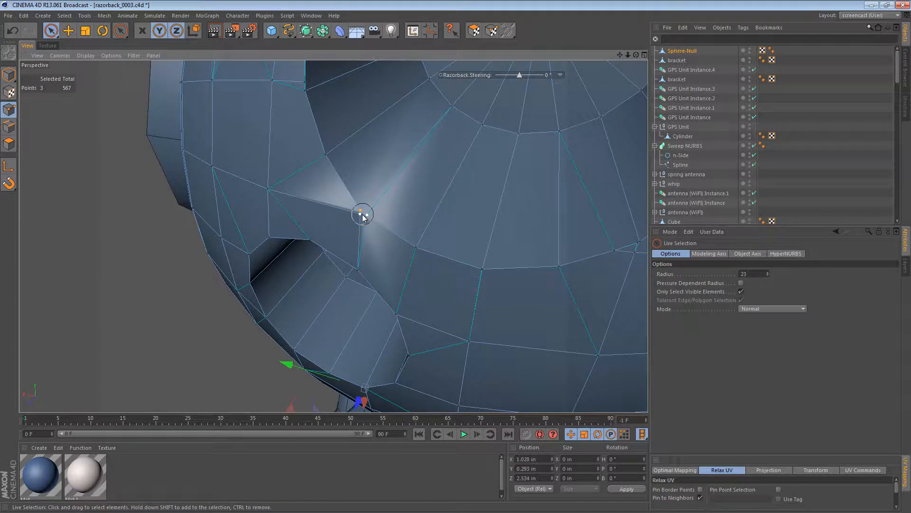
pyautogui.moveTo(363, 214)
pyautogui.mouseDown()
pyautogui.moveTo(411, 206)
pyautogui.moveTo(398, 231)
pyautogui.moveTo(357, 194)
pyautogui.mouseUp()
pyautogui.press('m')
pyautogui.press('q')
pyautogui.click(361, 212)
# Weld a doubled point pair on the large opening's rim, on the side toward the small hole.
pyautogui.press('space')
pyautogui.press('space')
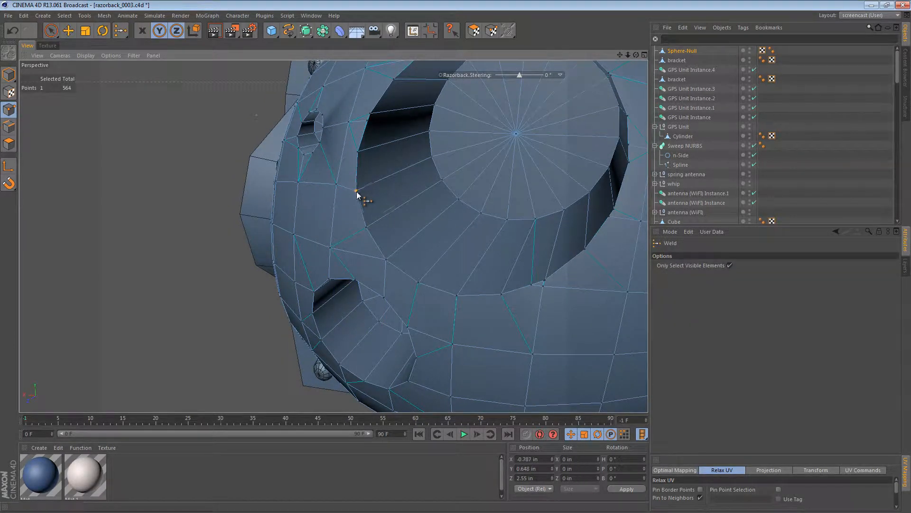
pyautogui.keyDown('alt'); pyautogui.moveTo(357, 192); pyautogui.dragTo(366, 259, button='middle'); pyautogui.keyUp('alt')
pyautogui.keyDown('alt'); pyautogui.moveTo(366, 260); pyautogui.dragTo(448, 198); pyautogui.keyUp('alt')
pyautogui.press('space')
pyautogui.click(360, 189)
pyautogui.press('space')
# Weld further doubled point pairs around the upper part of the large opening's rim.
pyautogui.press('space')
pyautogui.press('space')
pyautogui.press('space')
pyautogui.press('space')
pyautogui.press('space')
pyautogui.keyDown('shift'); pyautogui.click(569, 201); pyautogui.keyUp('shift')
pyautogui.press('space')
pyautogui.press('space')
# Weld the doubled point pairs along the large opening's rim on the side opposite the small hole.
pyautogui.keyDown('shift'); pyautogui.click(479, 201); pyautogui.keyUp('shift')
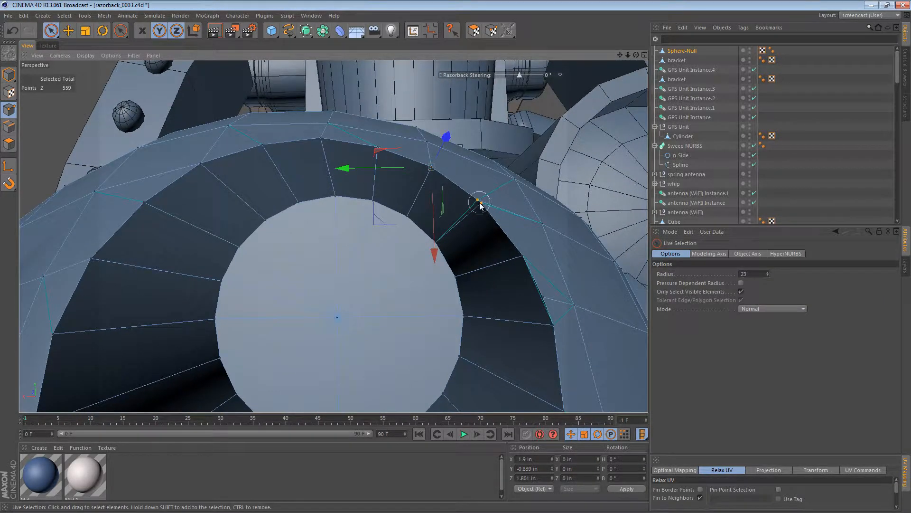
pyautogui.press('space')
pyautogui.keyDown('alt'); pyautogui.moveTo(508, 260); pyautogui.dragTo(510, 235); pyautogui.keyUp('alt')
pyautogui.press('space')
pyautogui.keyDown('shift'); pyautogui.click(507, 208); pyautogui.keyUp('shift')
pyautogui.press('space')
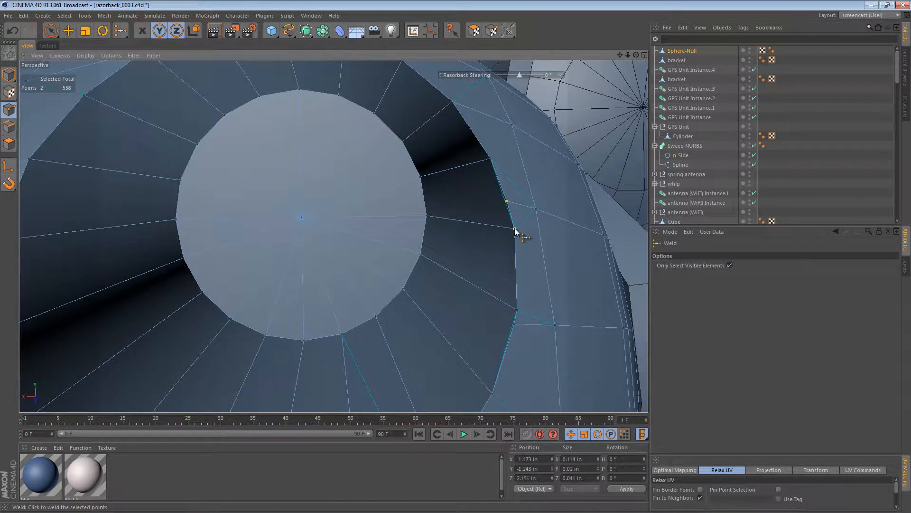
pyautogui.keyDown('alt'); pyautogui.moveTo(528, 273); pyautogui.dragTo(527, 242); pyautogui.keyUp('alt')
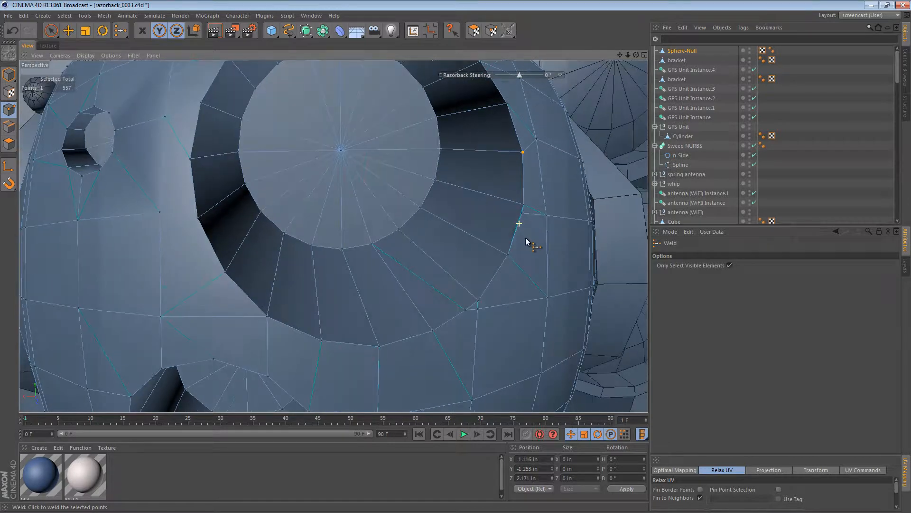
# Weld the doubled points farther down the large opening's rim toward its lower edge.
pyautogui.press('space')
pyautogui.press('space')
pyautogui.press('space')
pyautogui.moveTo(468, 306)
pyautogui.mouseDown()
pyautogui.moveTo(479, 304)
pyautogui.moveTo(481, 238)
pyautogui.moveTo(449, 253)
pyautogui.moveTo(413, 295)
pyautogui.moveTo(413, 256)
pyautogui.mouseUp()
pyautogui.press('space')
pyautogui.scroll(5, 414, 260)
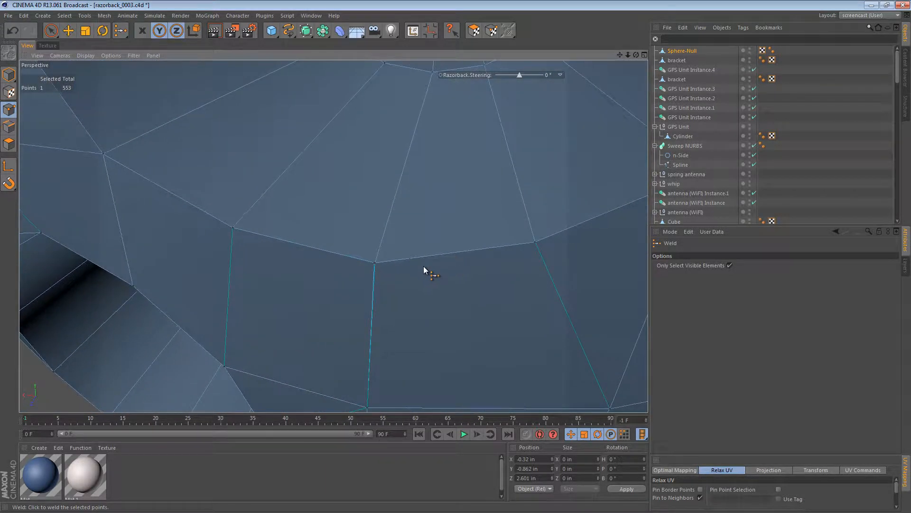
# Weld the last closely spaced point pair at the bottom of the large opening's rim.
pyautogui.press('space')
pyautogui.keyDown('shift'); pyautogui.click(374, 264); pyautogui.keyUp('shift')
pyautogui.press('space')
pyautogui.scroll(5, 411, 267)
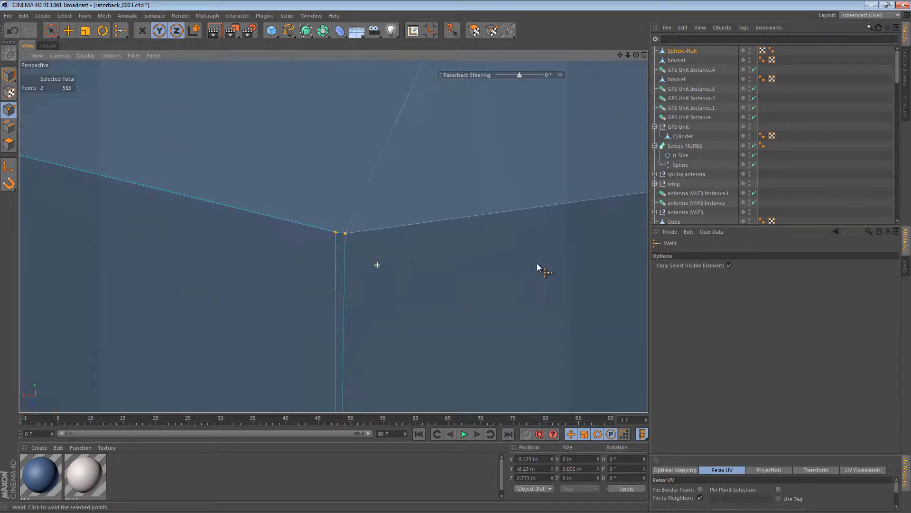
pyautogui.click(332, 221)
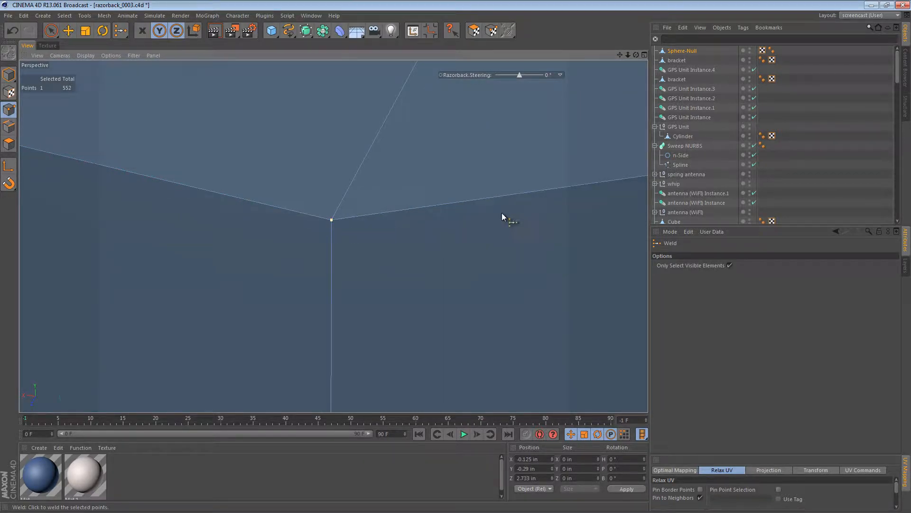
pyautogui.scroll(-10, 503, 216)
pyautogui.keyDown('alt'); pyautogui.moveTo(420, 256); pyautogui.dragTo(474, 234); pyautogui.keyUp('alt')
pyautogui.keyDown('alt'); pyautogui.moveTo(439, 297); pyautogui.dragTo(493, 257); pyautogui.keyUp('alt')
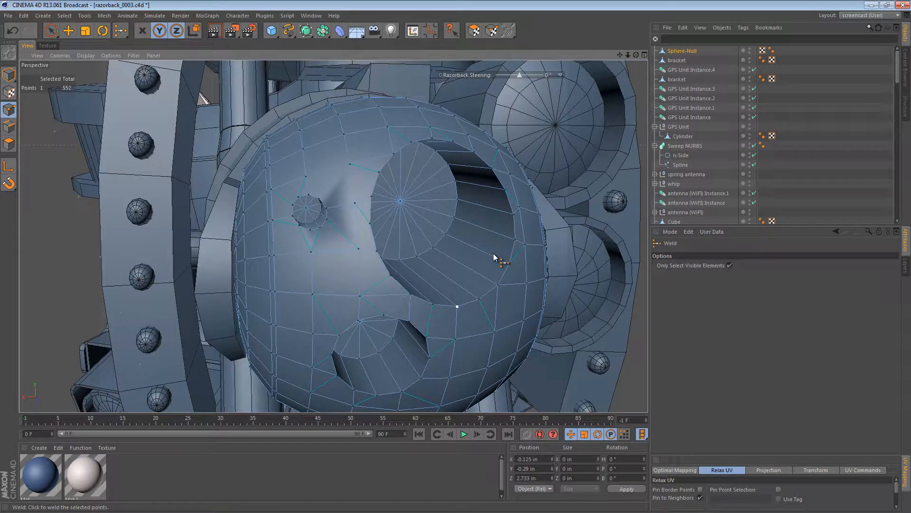
# Select the inner cap polygons of the large and medium lens openings.
pyautogui.click(9, 126)
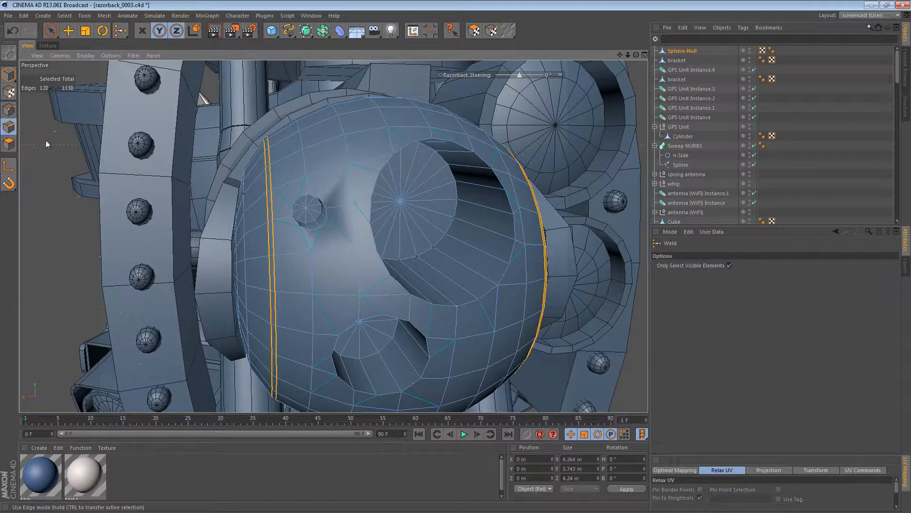
pyautogui.press('e')
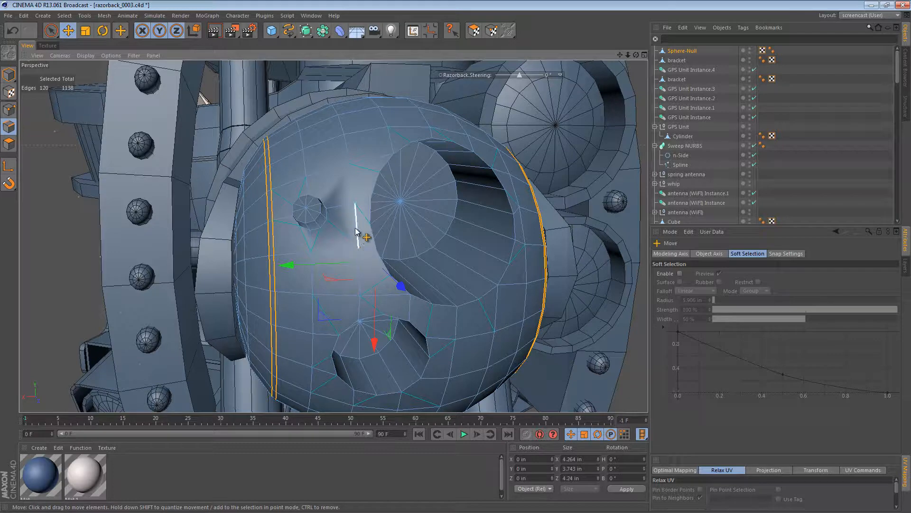
pyautogui.keyDown('alt'); pyautogui.moveTo(464, 214); pyautogui.dragTo(414, 197); pyautogui.keyUp('alt')
pyautogui.press('space')
pyautogui.moveTo(386, 229)
pyautogui.mouseDown()
pyautogui.moveTo(406, 215)
pyautogui.moveTo(367, 208)
pyautogui.moveTo(442, 272)
pyautogui.moveTo(417, 260)
pyautogui.mouseUp()
pyautogui.click(5, 141)
# Flatten the selected caps onto one plane by scaling their Z size to 0, and move them toward the openings to Z 1.259 in.
pyautogui.press('F2')
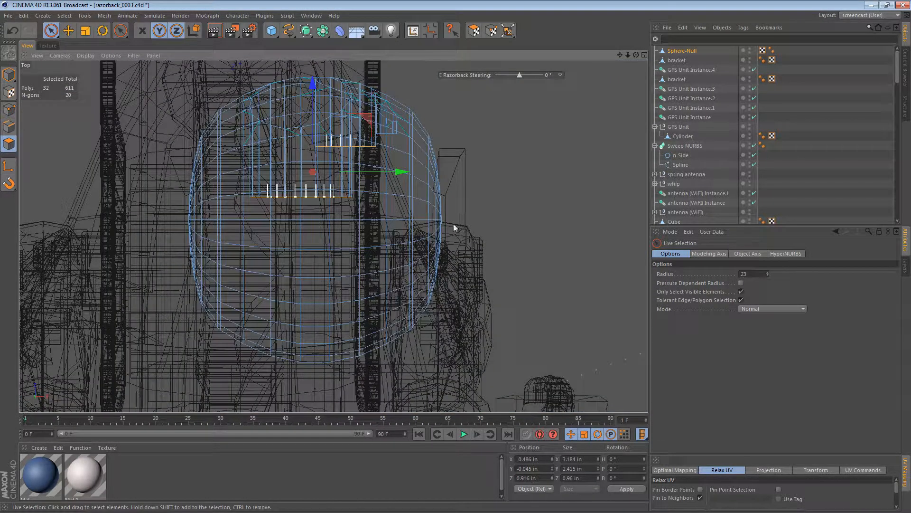
pyautogui.keyDown('alt'); pyautogui.moveTo(382, 182); pyautogui.dragTo(403, 221, button='middle'); pyautogui.keyUp('alt')
pyautogui.keyDown('alt'); pyautogui.moveTo(346, 193); pyautogui.dragTo(404, 189, button='right'); pyautogui.keyUp('alt')
pyautogui.keyDown('alt'); pyautogui.moveTo(406, 190); pyautogui.dragTo(408, 198, button='middle'); pyautogui.keyUp('alt')
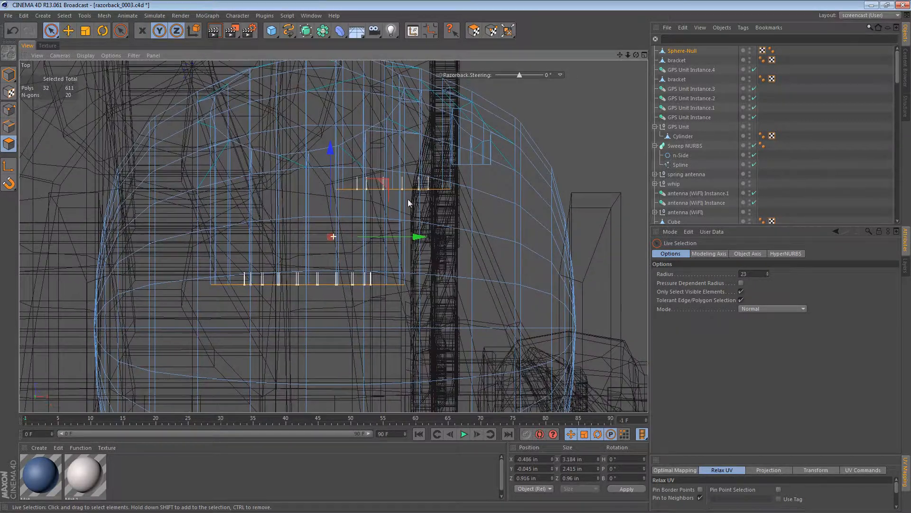
pyautogui.press('t')
pyautogui.moveTo(331, 148); pyautogui.dragTo(332, 234)
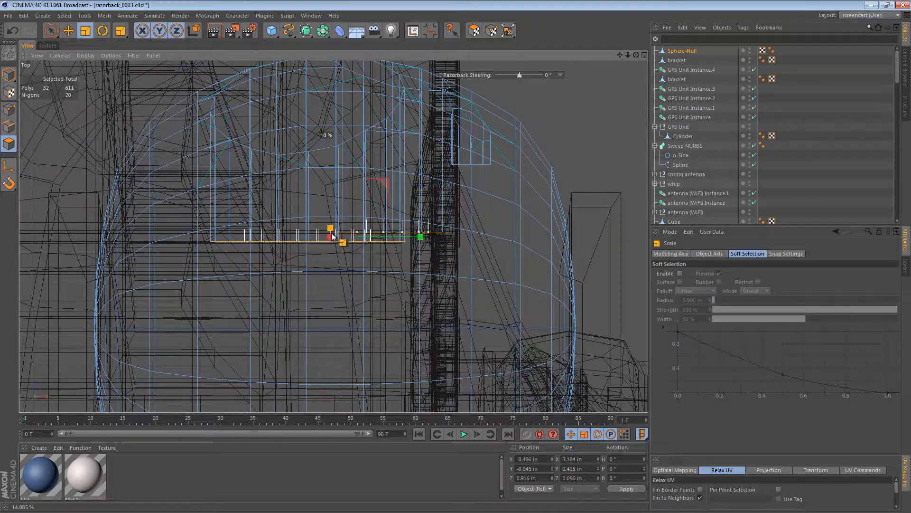
pyautogui.moveTo(331, 151)
pyautogui.mouseDown()
pyautogui.moveTo(334, 120)
pyautogui.moveTo(332, 134)
pyautogui.mouseUp()
pyautogui.press('F1')
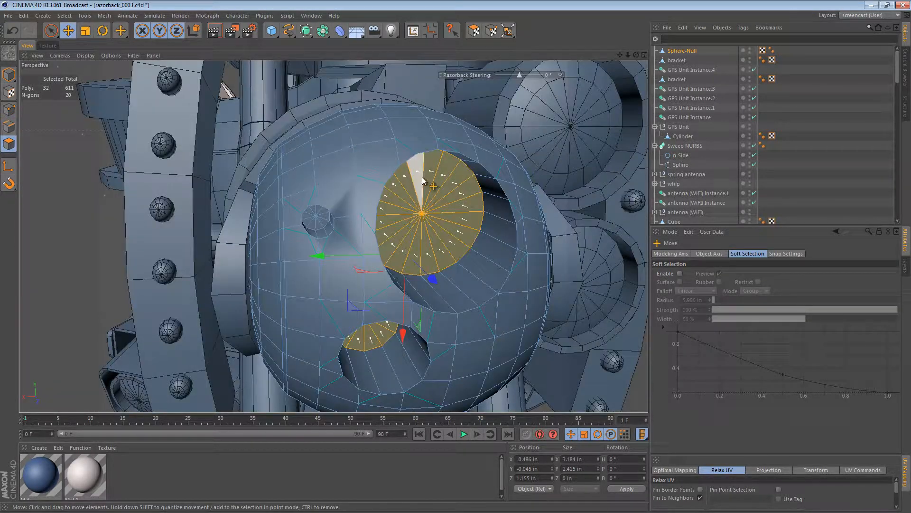
pyautogui.moveTo(427, 180)
pyautogui.keyDown('alt'); pyautogui.mouseDown()
pyautogui.moveTo(463, 136)
pyautogui.moveTo(470, 242)
pyautogui.moveTo(444, 257)
pyautogui.moveTo(496, 257)
pyautogui.moveTo(328, 260)
pyautogui.moveTo(436, 274)
pyautogui.mouseUp(); pyautogui.keyUp('alt')
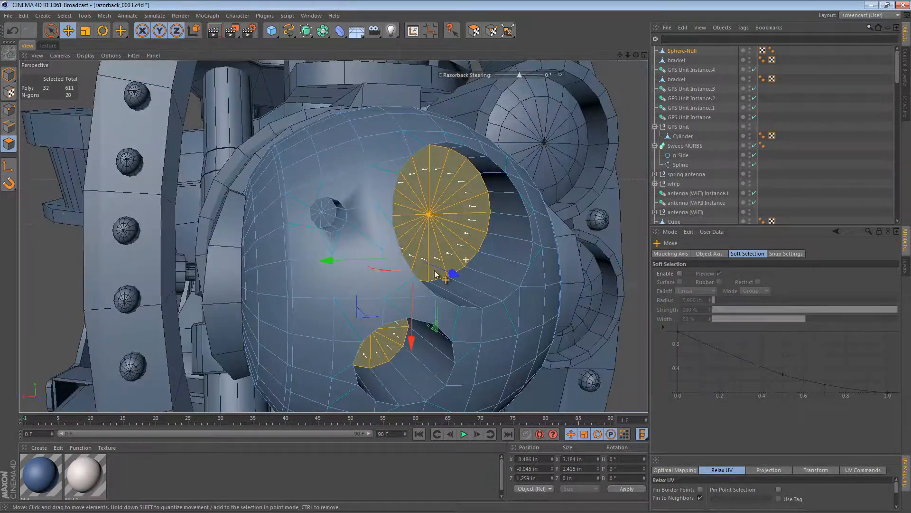
# Lower the Phong angle on the Sphere-Null object's Phong tag to 45°.
pyautogui.keyDown('alt'); pyautogui.moveTo(330, 217); pyautogui.dragTo(359, 223, button='right'); pyautogui.keyUp('alt')
pyautogui.keyDown('alt'); pyautogui.moveTo(359, 223); pyautogui.dragTo(373, 227); pyautogui.keyUp('alt')
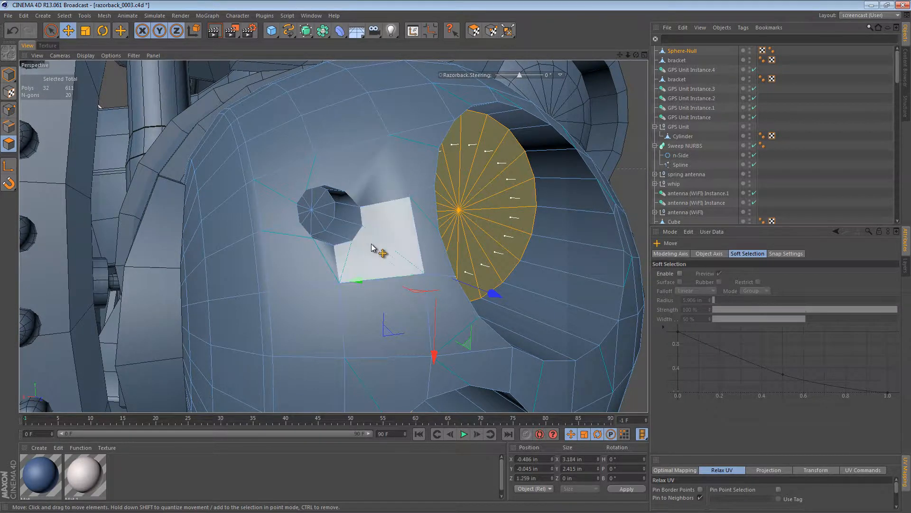
pyautogui.click(765, 50)
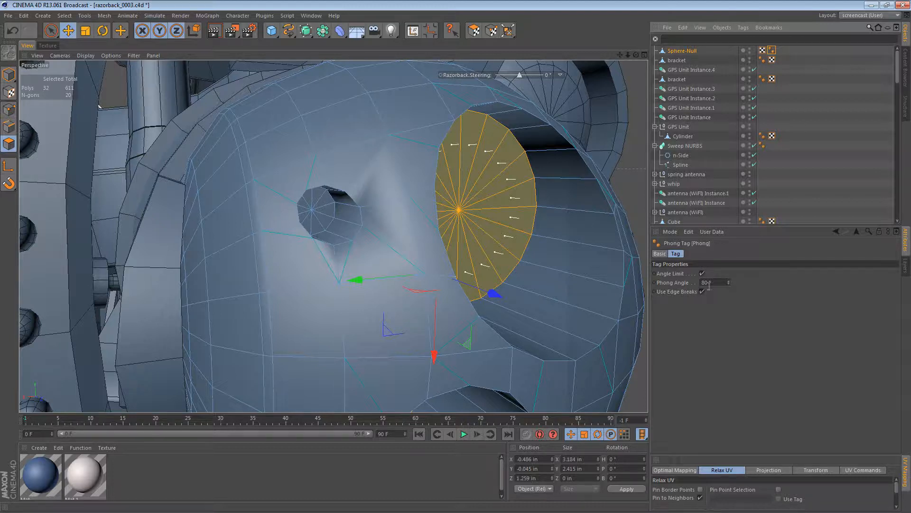
pyautogui.click(720, 282)
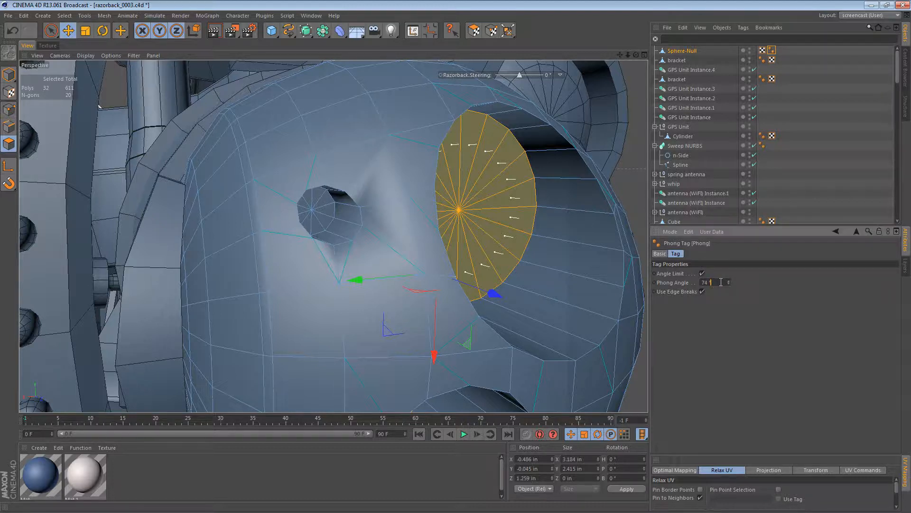
pyautogui.press('Return')
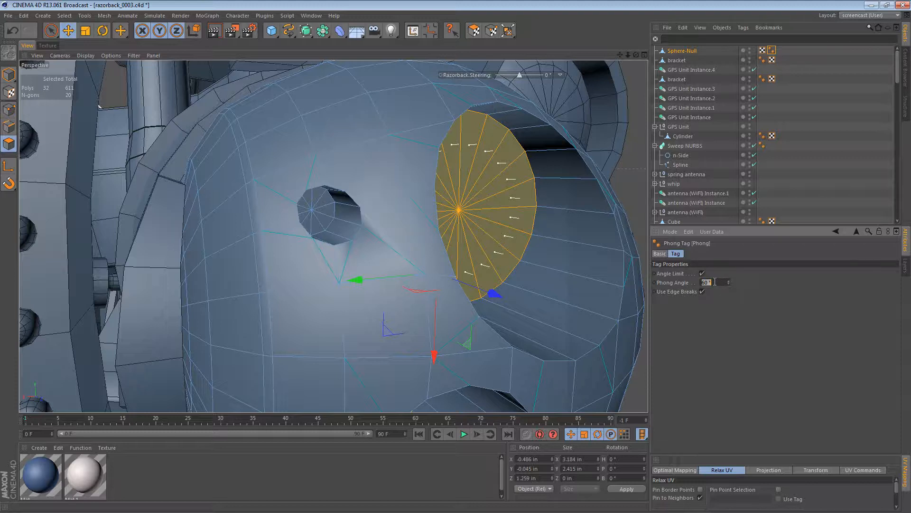
pyautogui.press('Return')
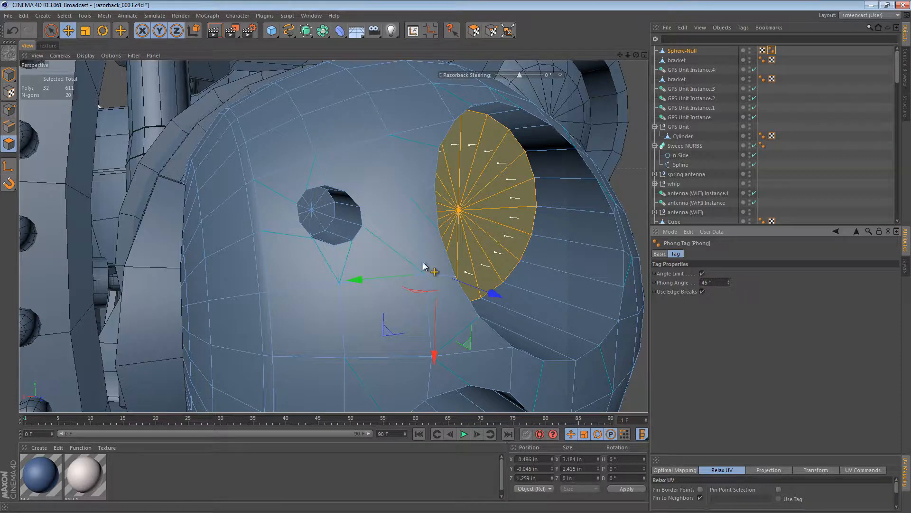
# Switch to edge editing and loop-select the rim edges of the small lens opening.
pyautogui.click(9, 126)
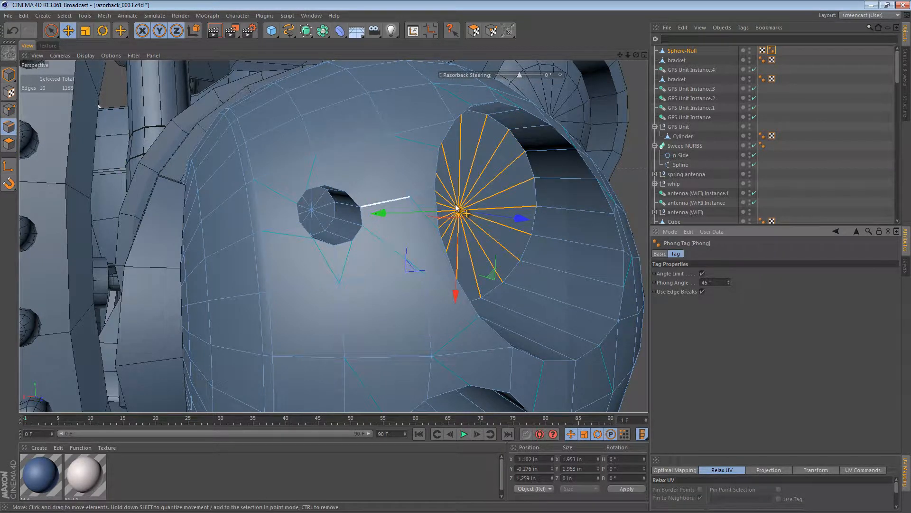
pyautogui.keyDown('alt'); pyautogui.moveTo(493, 214); pyautogui.dragTo(467, 218, button='right'); pyautogui.keyUp('alt')
pyautogui.keyDown('alt'); pyautogui.moveTo(467, 218); pyautogui.dragTo(435, 182, button='middle'); pyautogui.keyUp('alt')
pyautogui.press('e')
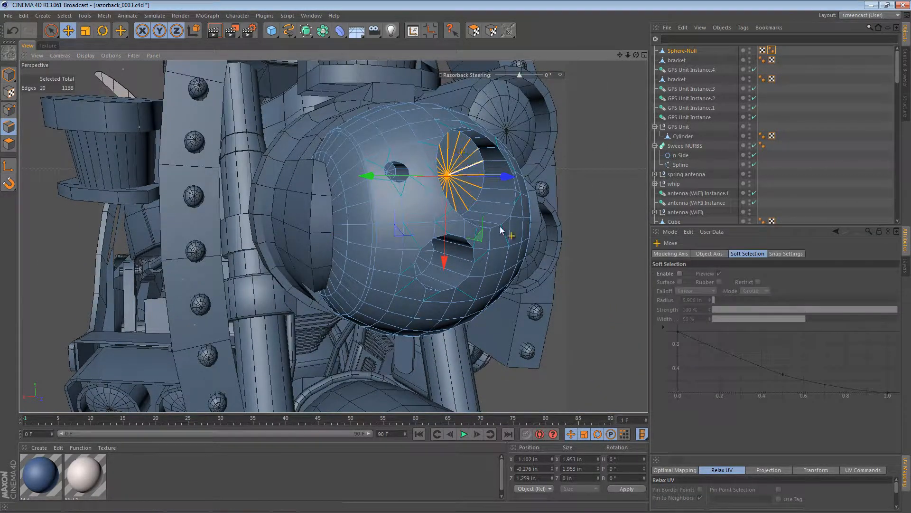
pyautogui.keyDown('alt'); pyautogui.moveTo(391, 177); pyautogui.dragTo(474, 181, button='right'); pyautogui.keyUp('alt')
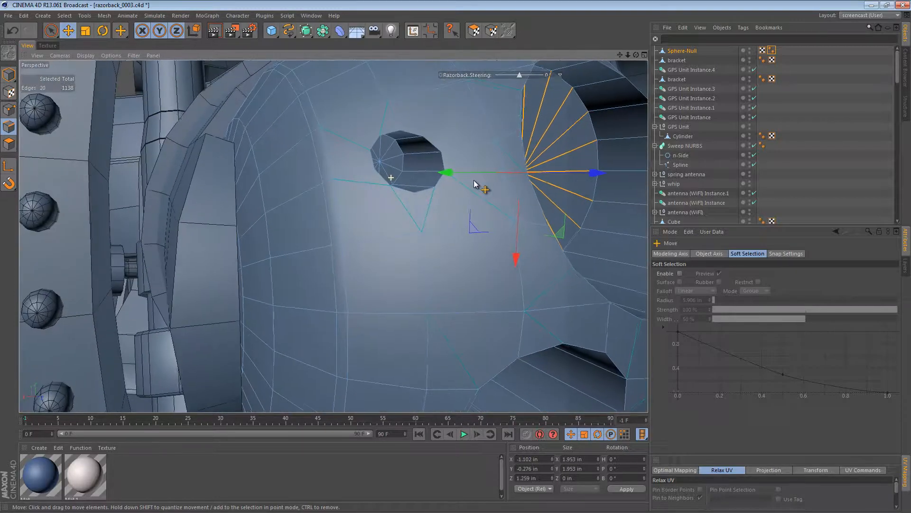
pyautogui.keyDown('alt'); pyautogui.moveTo(334, 236); pyautogui.dragTo(313, 259); pyautogui.keyUp('alt')
pyautogui.keyDown('alt'); pyautogui.moveTo(417, 197); pyautogui.dragTo(461, 198, button='right'); pyautogui.keyUp('alt')
pyautogui.keyDown('alt'); pyautogui.moveTo(434, 215); pyautogui.dragTo(454, 146); pyautogui.keyUp('alt')
pyautogui.press('u')
pyautogui.press('l')
pyautogui.click(387, 177)
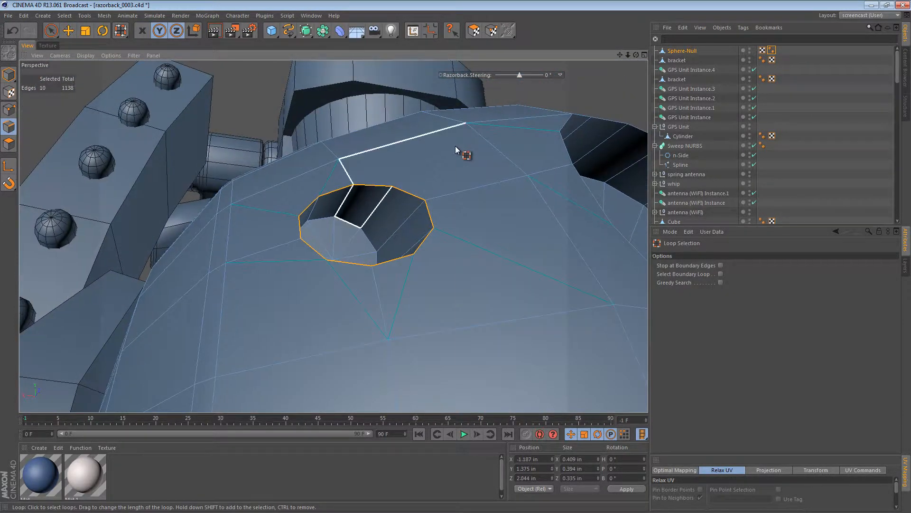
# Reselect only the small opening's rim loop and bevel it with an inner offset of 0.02 in.
pyautogui.press('m')
pyautogui.press('s')
pyautogui.click(454, 166)
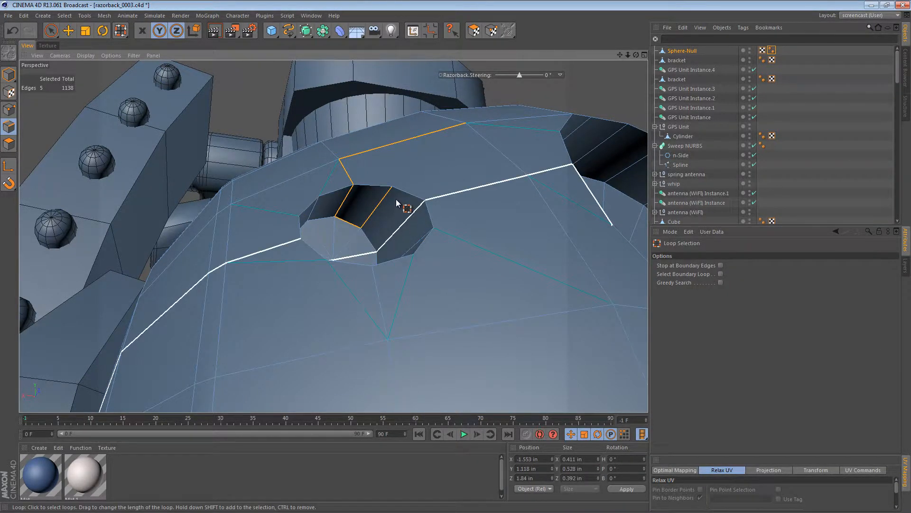
pyautogui.click(402, 221)
pyautogui.click(407, 194)
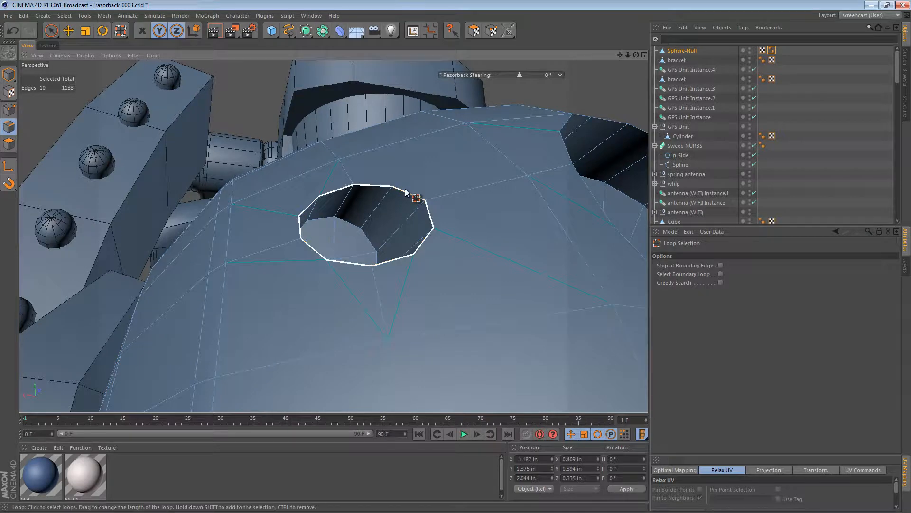
pyautogui.press('m')
pyautogui.press('s')
pyautogui.moveTo(412, 176); pyautogui.dragTo(457, 276)
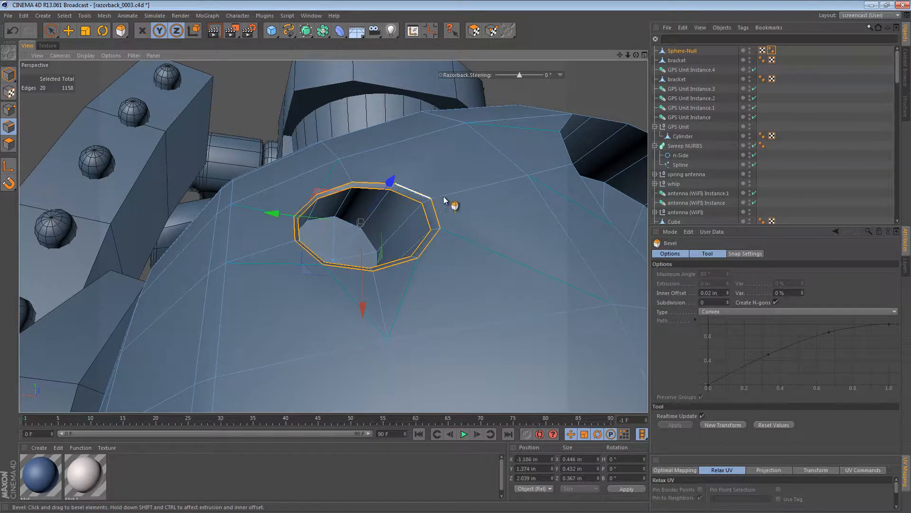
# Set the Phong angle of the Sphere-Null object to 80°.
pyautogui.keyDown('alt'); pyautogui.moveTo(504, 194); pyautogui.dragTo(416, 193, button='right'); pyautogui.keyUp('alt')
pyautogui.keyDown('alt'); pyautogui.moveTo(500, 190); pyautogui.dragTo(429, 270); pyautogui.keyUp('alt')
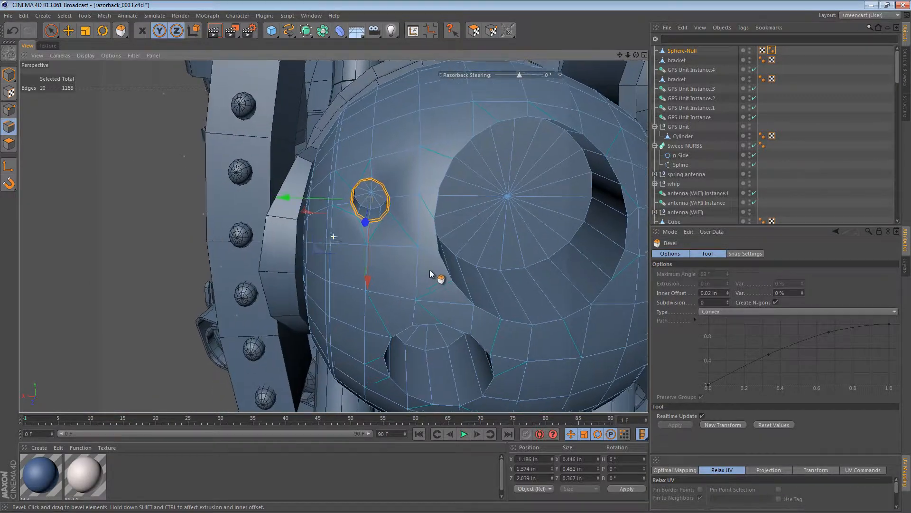
pyautogui.keyDown('alt'); pyautogui.moveTo(402, 230); pyautogui.dragTo(434, 222, button='right'); pyautogui.keyUp('alt')
pyautogui.keyDown('alt'); pyautogui.moveTo(435, 222); pyautogui.dragTo(419, 162); pyautogui.keyUp('alt')
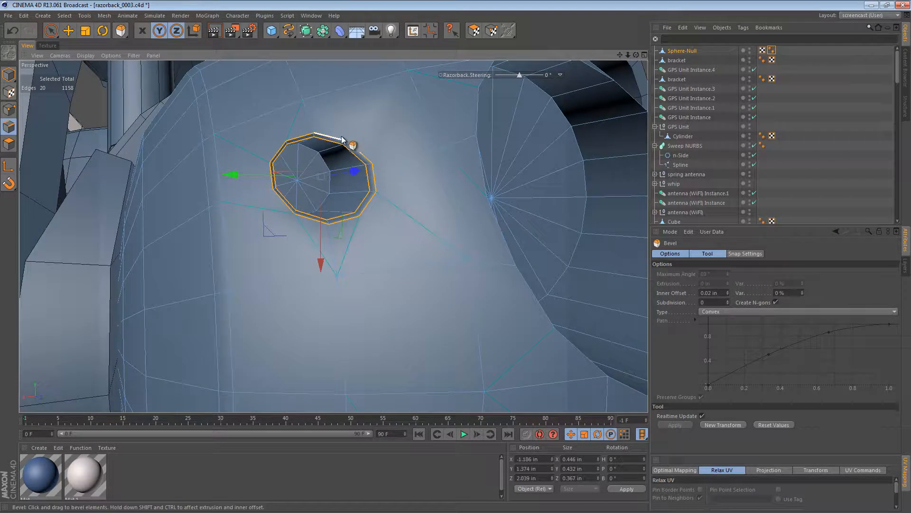
pyautogui.keyDown('alt'); pyautogui.moveTo(353, 143); pyautogui.dragTo(304, 132); pyautogui.keyUp('alt')
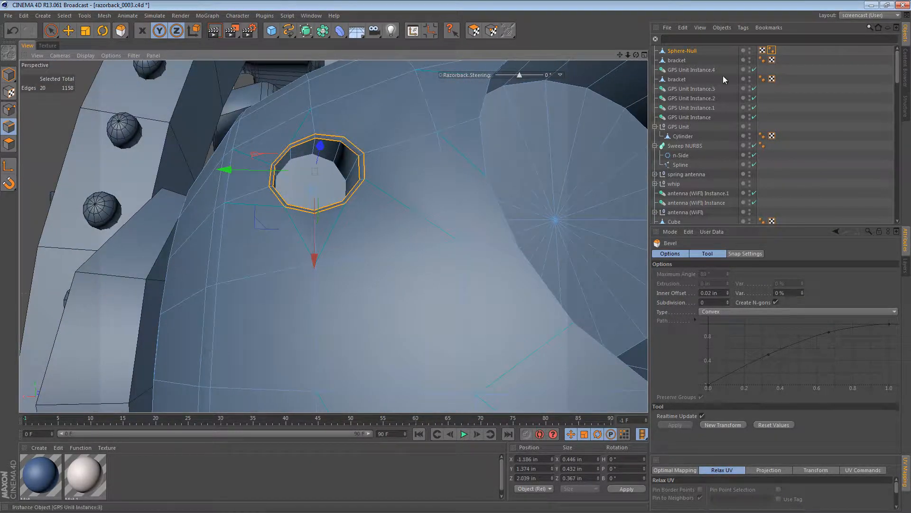
pyautogui.click(763, 59)
pyautogui.click(718, 280)
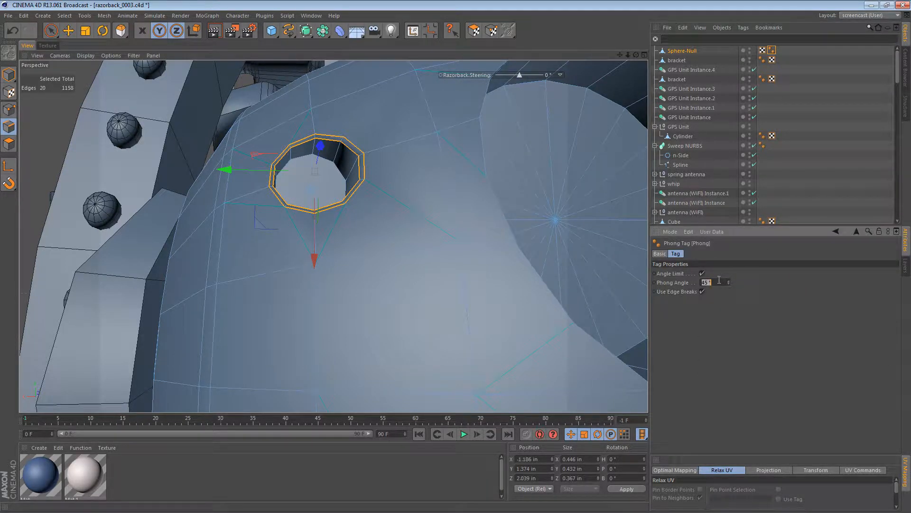
pyautogui.press('Return')
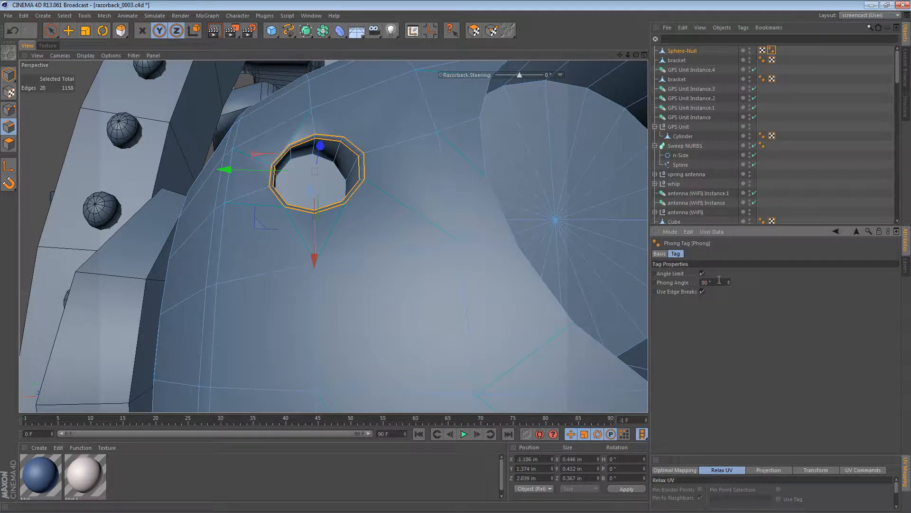
# Loop-select the medium lens opening's rim and bevel it with a 0.02 in inner offset.
pyautogui.keyDown('alt'); pyautogui.moveTo(374, 156); pyautogui.dragTo(310, 122); pyautogui.keyUp('alt')
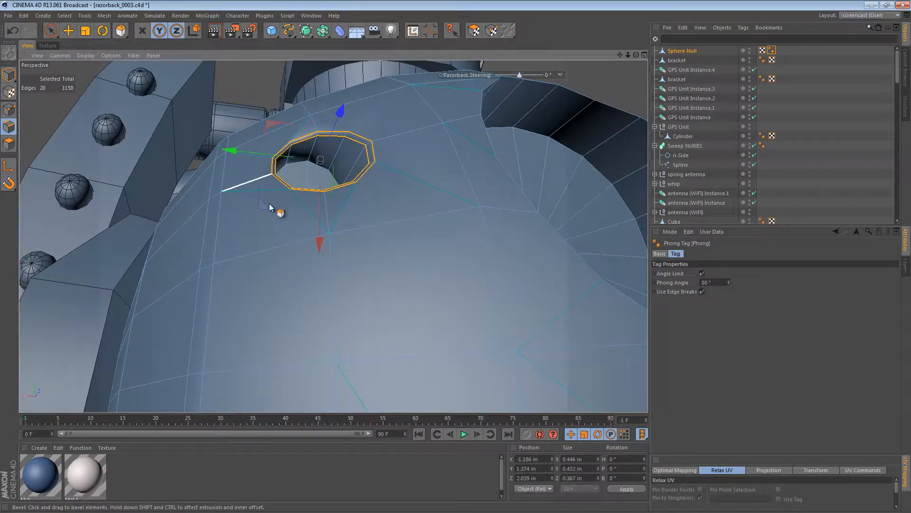
pyautogui.keyDown('alt'); pyautogui.moveTo(370, 223); pyautogui.dragTo(349, 145); pyautogui.keyUp('alt')
pyautogui.press('u')
pyautogui.press('l')
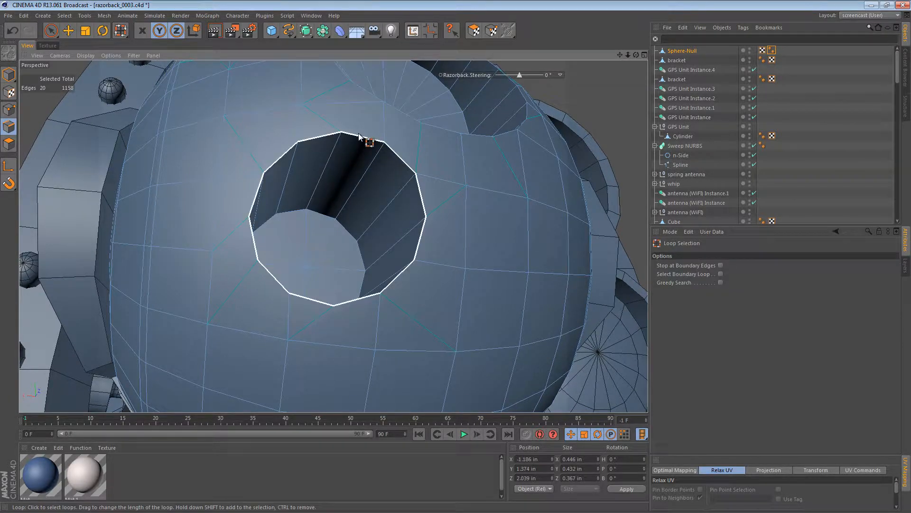
pyautogui.click(358, 134)
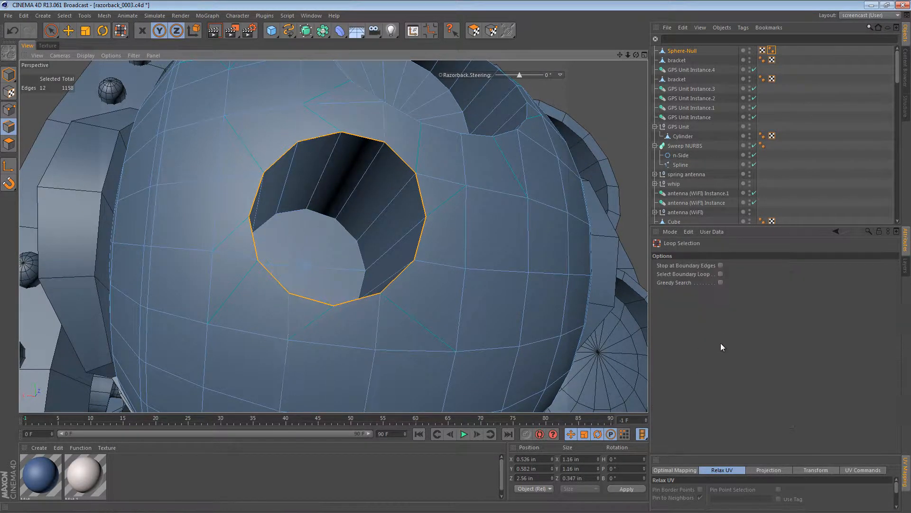
pyautogui.press('m')
pyautogui.press('s')
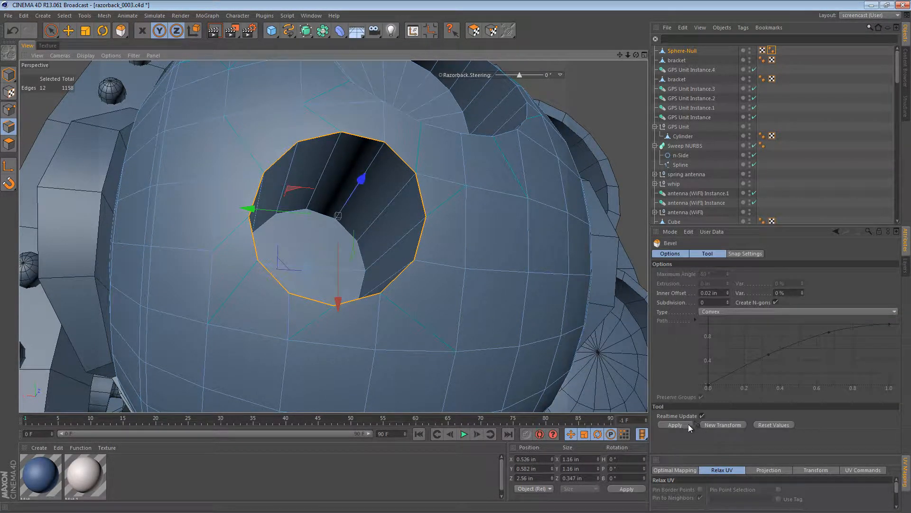
pyautogui.click(687, 426)
# Loop-select the large lens opening's rim and bevel it with a 0.02 in inner offset.
pyautogui.keyDown('alt'); pyautogui.moveTo(484, 192); pyautogui.dragTo(406, 268); pyautogui.keyUp('alt')
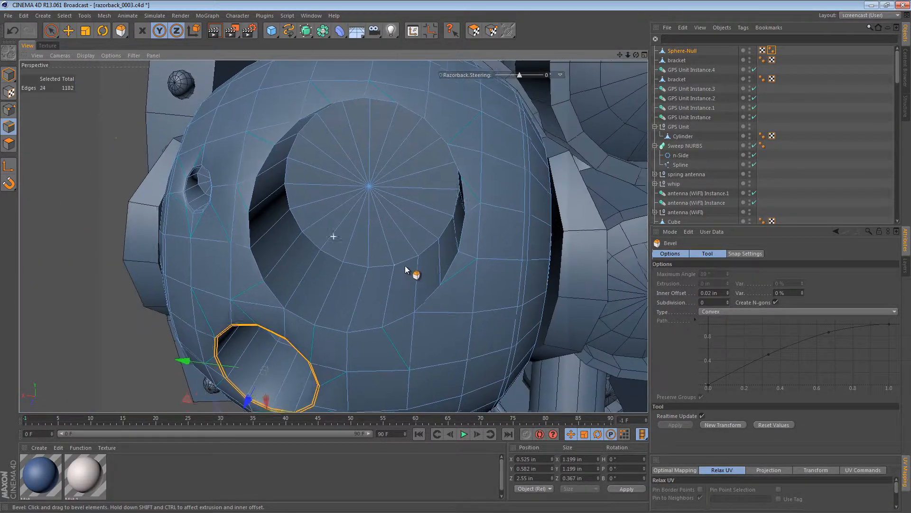
pyautogui.press('u')
pyautogui.press('l')
pyautogui.click(439, 299)
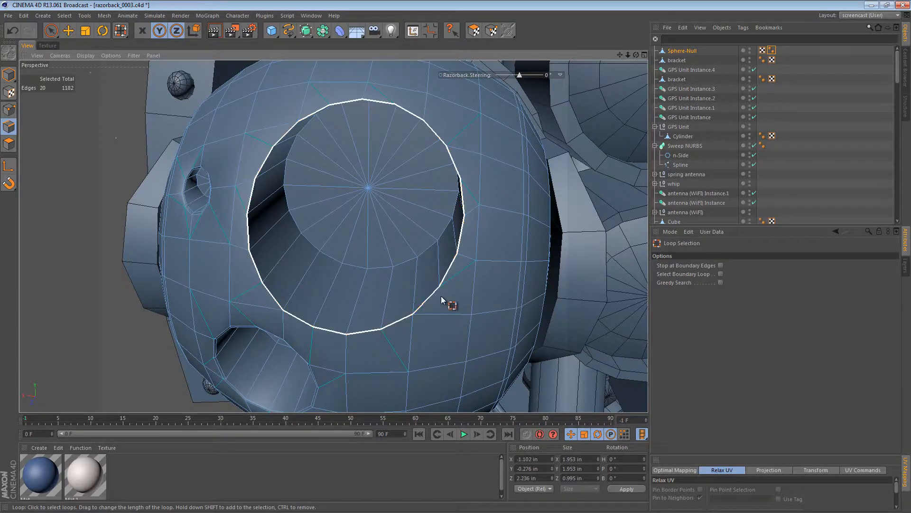
pyautogui.press('m')
pyautogui.press('s')
pyautogui.click(674, 425)
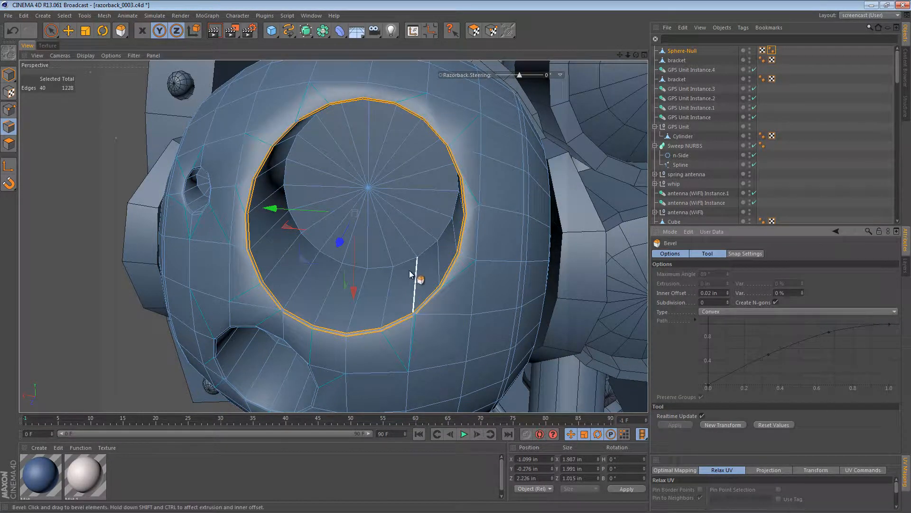
# Activate the Knife tool in Line mode at the small lens opening and deselect all edges.
pyautogui.keyDown('alt'); pyautogui.moveTo(446, 283); pyautogui.dragTo(388, 215); pyautogui.keyUp('alt')
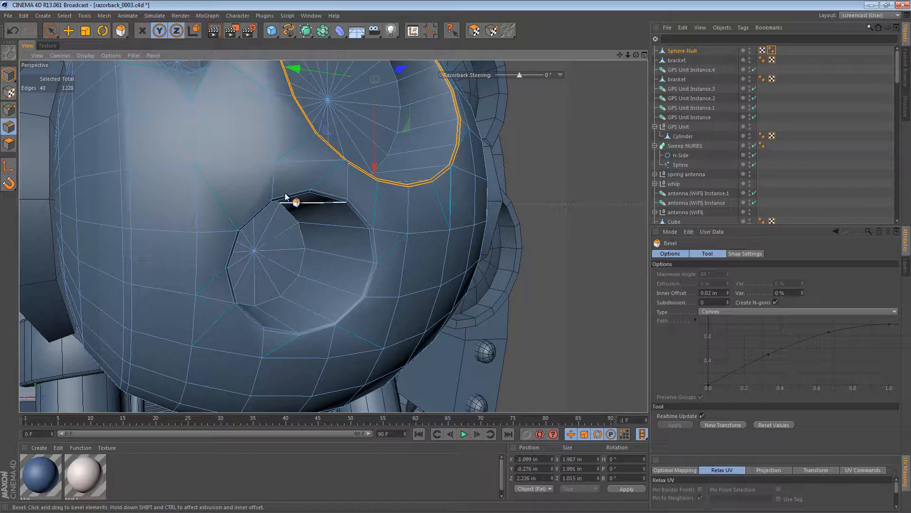
pyautogui.keyDown('alt'); pyautogui.moveTo(284, 226); pyautogui.dragTo(368, 338); pyautogui.keyUp('alt')
pyautogui.keyDown('alt'); pyautogui.moveTo(258, 264); pyautogui.dragTo(300, 257, button='right'); pyautogui.keyUp('alt')
pyautogui.press('k')
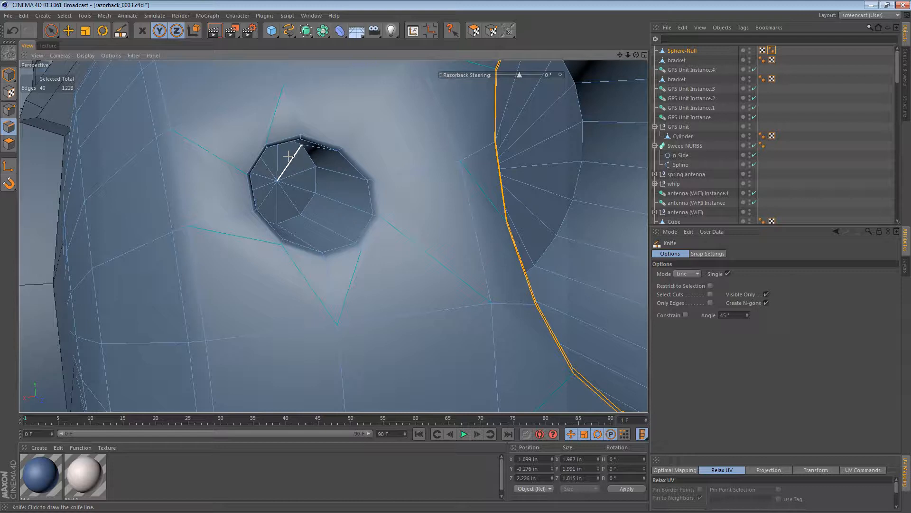
pyautogui.keyDown('alt'); pyautogui.moveTo(277, 180); pyautogui.dragTo(333, 236); pyautogui.keyUp('alt')
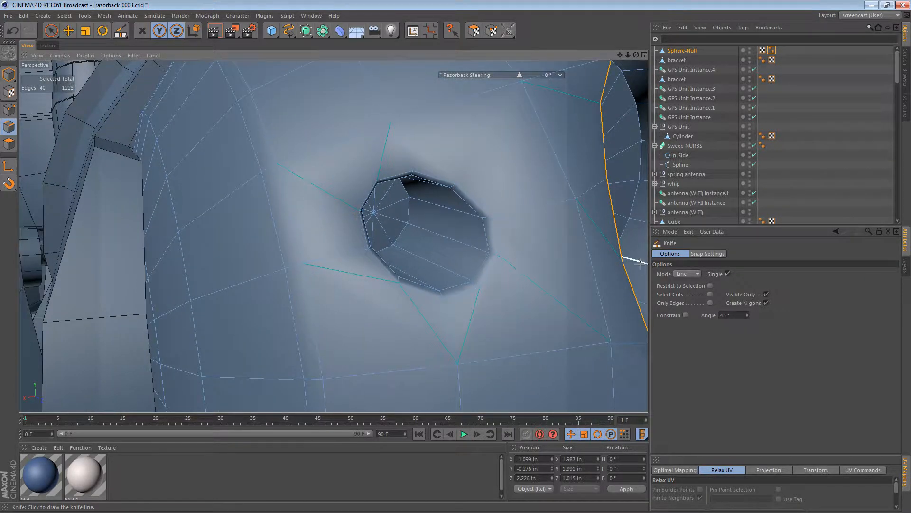
pyautogui.keyDown('alt'); pyautogui.moveTo(553, 247); pyautogui.dragTo(516, 220); pyautogui.keyUp('alt')
pyautogui.keyDown('alt'); pyautogui.moveTo(486, 191); pyautogui.dragTo(332, 235); pyautogui.keyUp('alt')
pyautogui.hotkey('ctrl', 'shift', 'a')
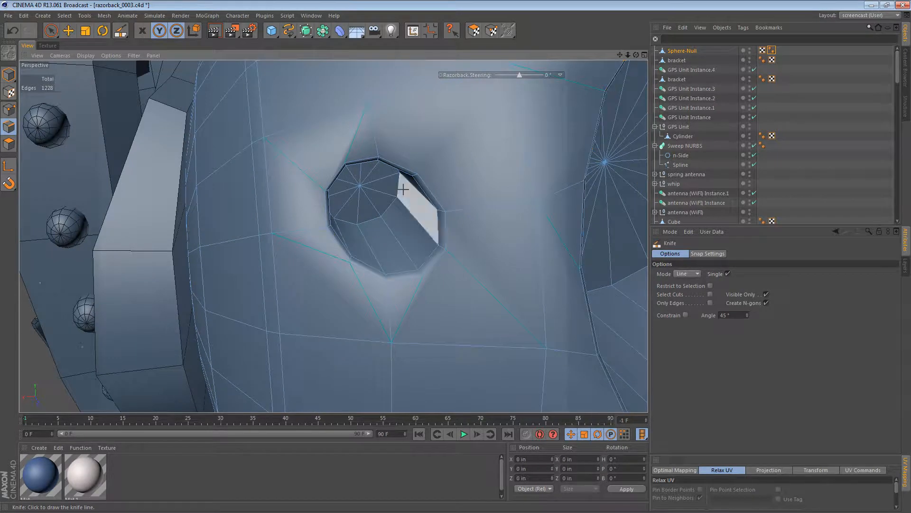
pyautogui.keyDown('alt'); pyautogui.moveTo(379, 181); pyautogui.dragTo(400, 191); pyautogui.keyUp('alt')
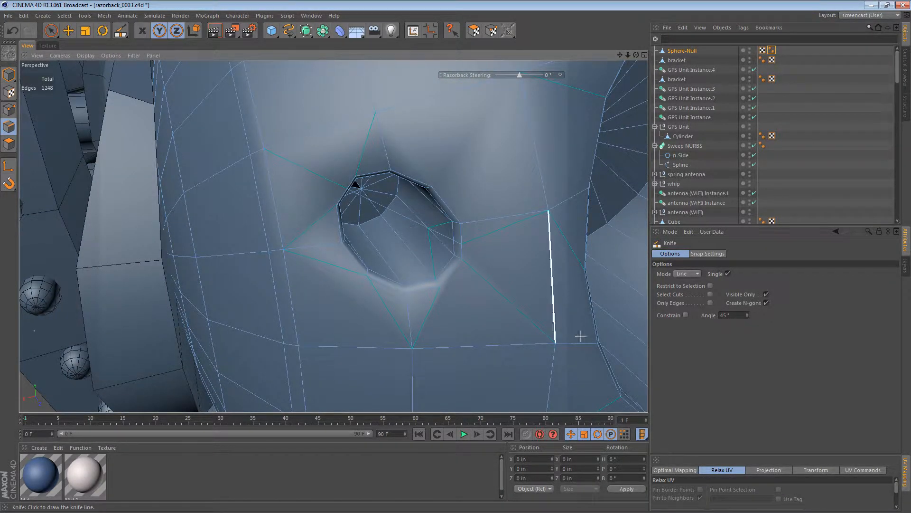
pyautogui.keyDown('alt'); pyautogui.moveTo(342, 158); pyautogui.dragTo(356, 175); pyautogui.keyUp('alt')
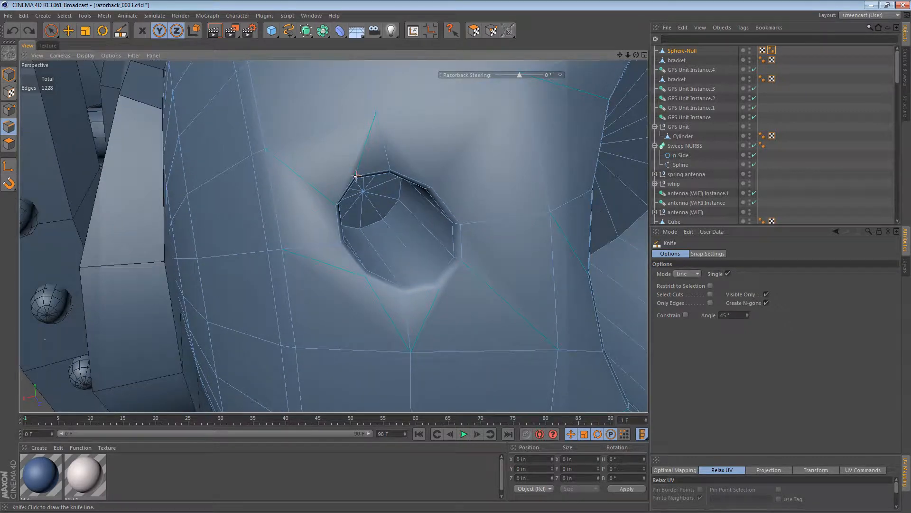
pyautogui.click(356, 176)
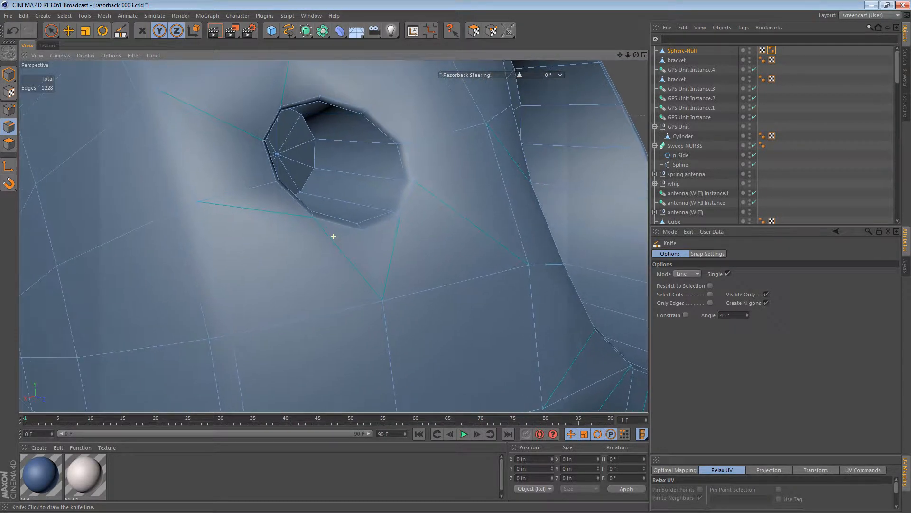
pyautogui.keyDown('alt'); pyautogui.moveTo(439, 218); pyautogui.dragTo(444, 273); pyautogui.keyUp('alt')
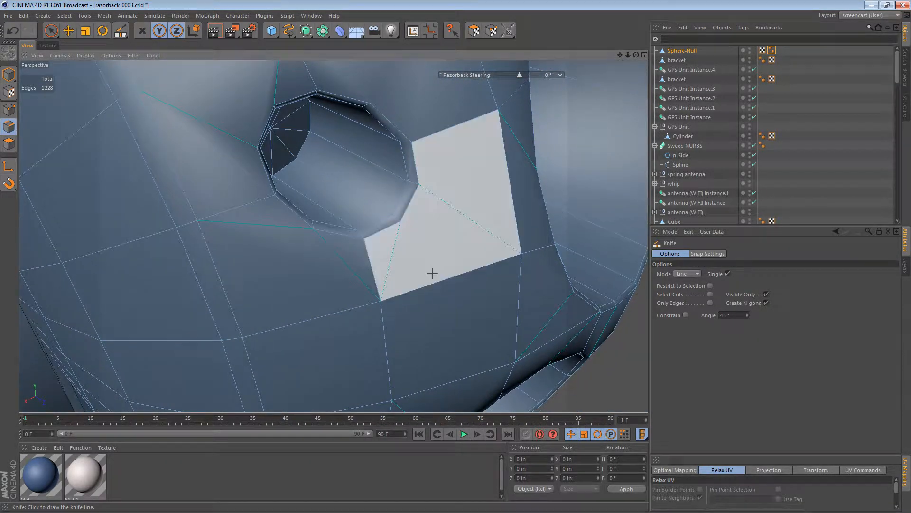
pyautogui.moveTo(400, 222); pyautogui.dragTo(521, 248)
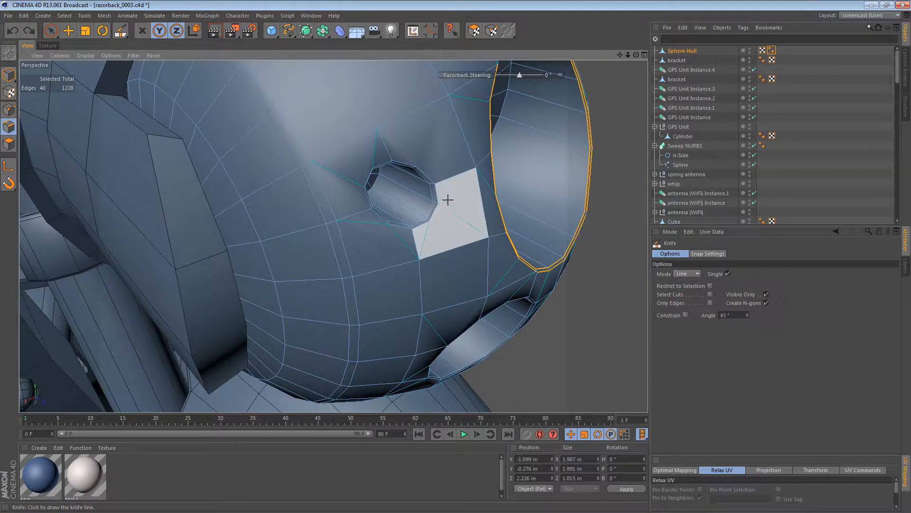
# Clear the edge selection and put Sphere-Null back in edge mode for cutting.
pyautogui.hotkey('ctrl', 'shift', 'a')
pyautogui.click(676, 51)
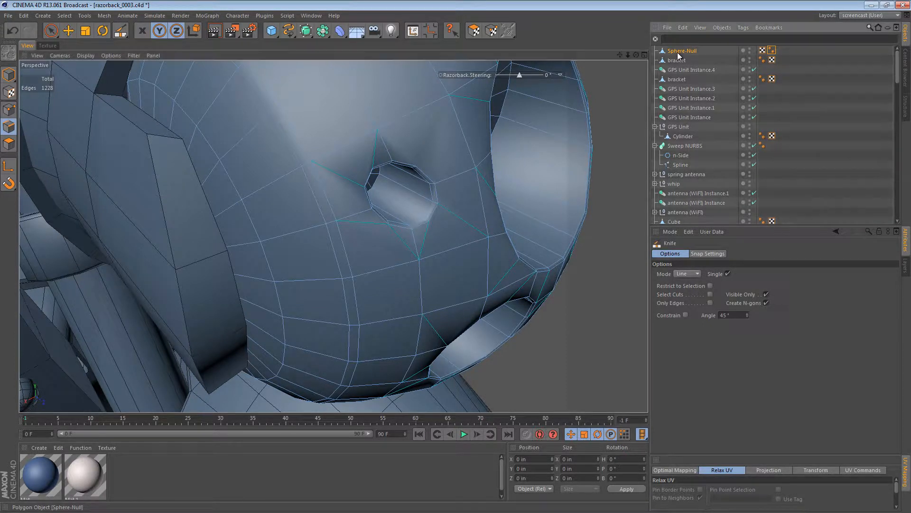
pyautogui.click(8, 142)
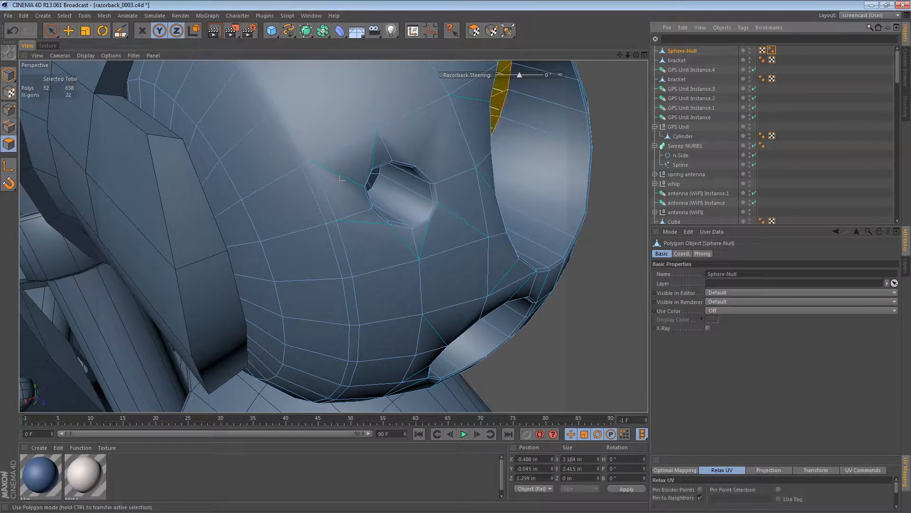
pyautogui.click(9, 126)
pyautogui.hotkey('ctrl', 'a')
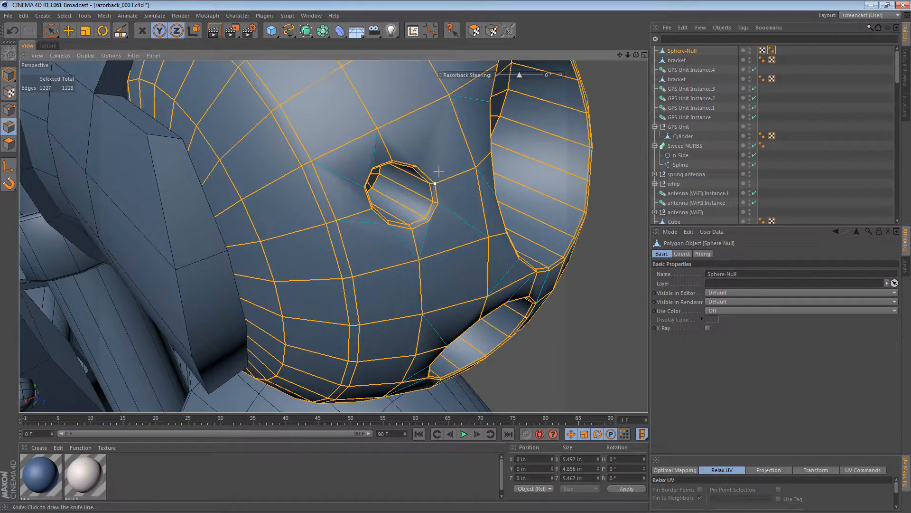
pyautogui.rightClick(445, 142)
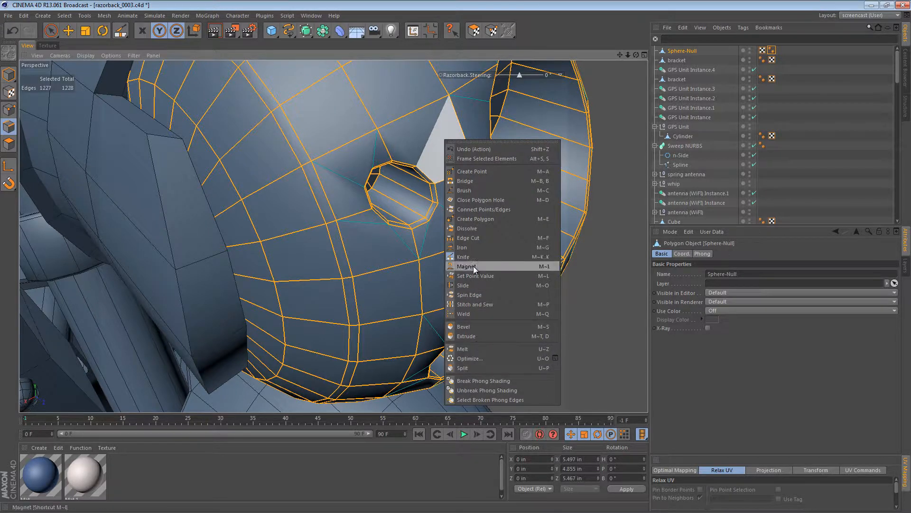
pyautogui.click(425, 1)
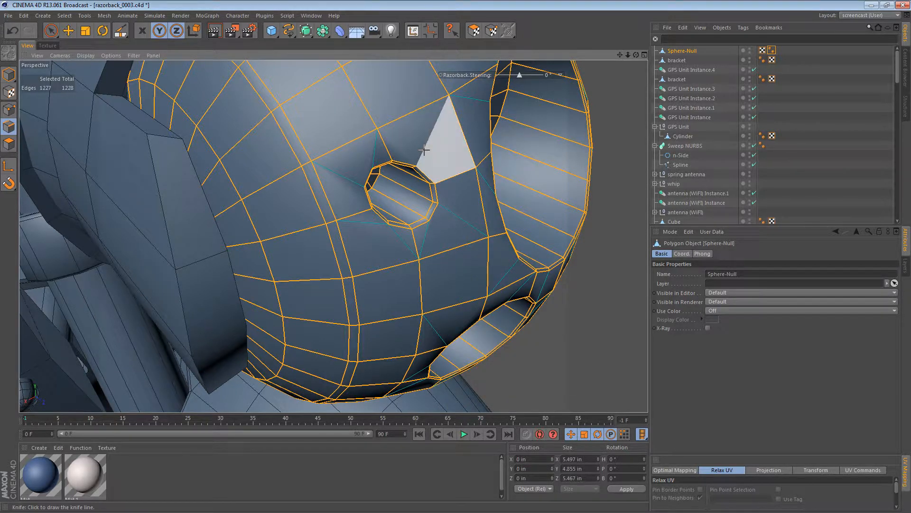
pyautogui.press(';')
pyautogui.press('h')
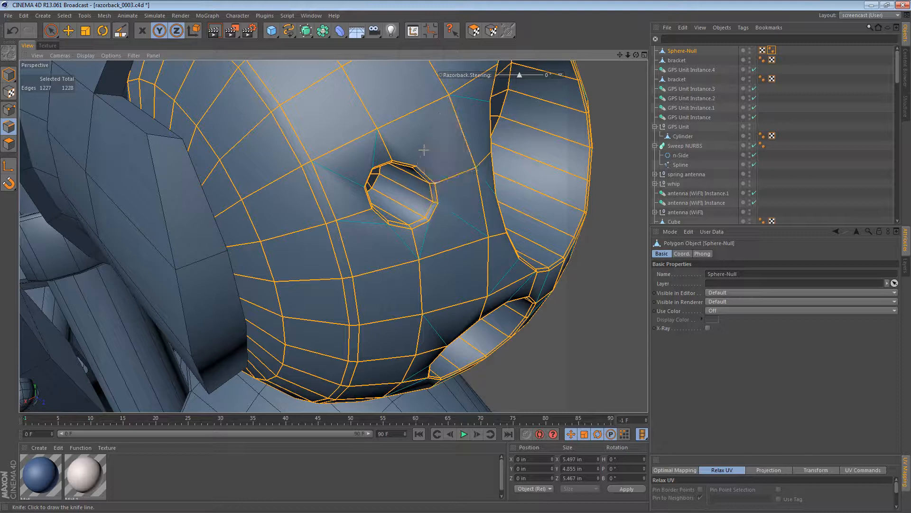
pyautogui.hotkey('ctrl', 'shift', 'a')
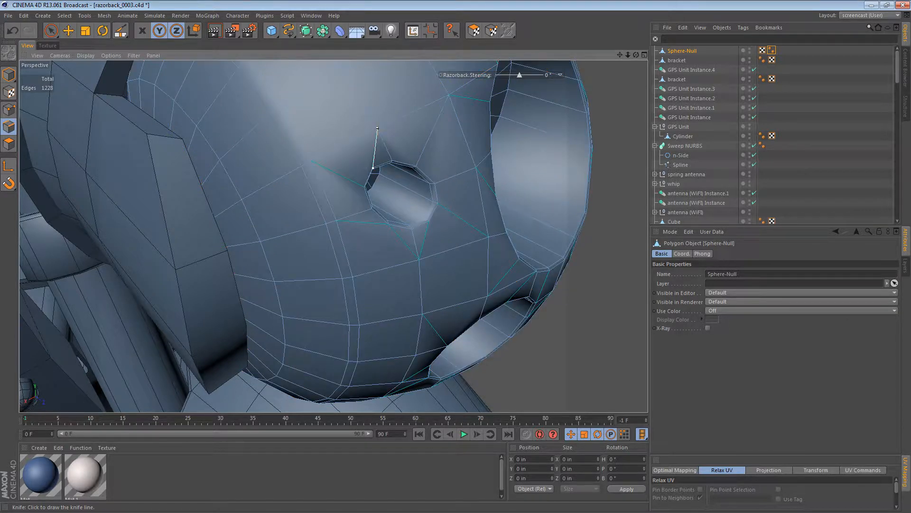
# Knife edges from the small hole's upper-left rim points to the nearest corners of Sphere-Null's surrounding mesh.
pyautogui.click(373, 167)
pyautogui.scroll(3, 362, 187)
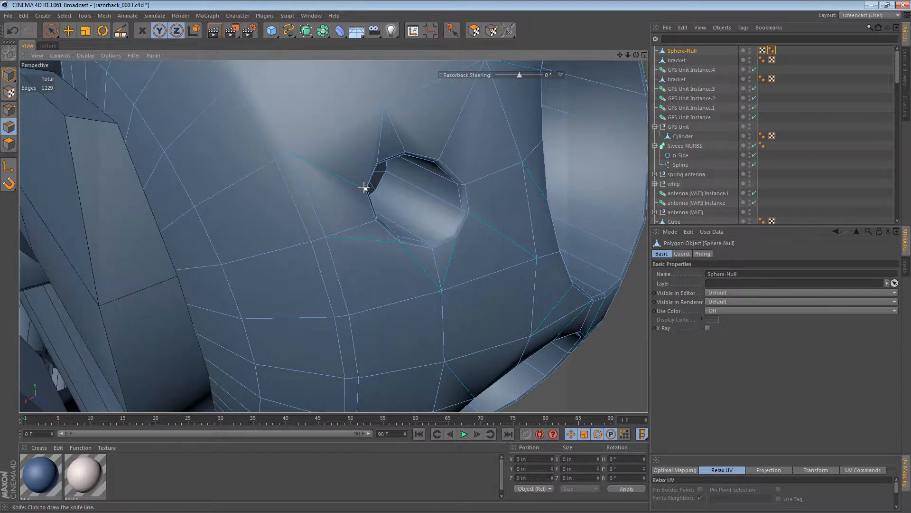
pyautogui.click(364, 187)
pyautogui.keyDown('alt'); pyautogui.moveTo(352, 210); pyautogui.dragTo(366, 188); pyautogui.keyUp('alt')
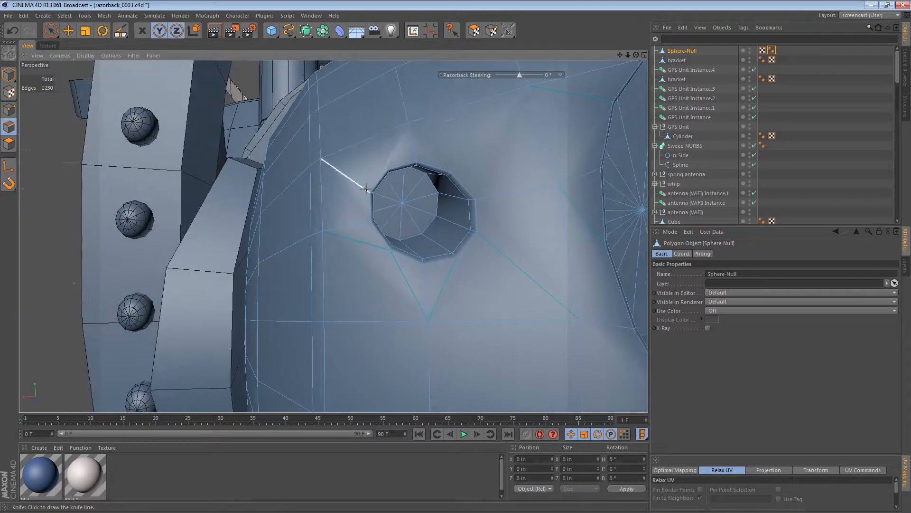
pyautogui.click(386, 167)
pyautogui.keyDown('alt'); pyautogui.moveTo(358, 191); pyautogui.dragTo(366, 254); pyautogui.keyUp('alt')
pyautogui.click(372, 193)
pyautogui.click(317, 153)
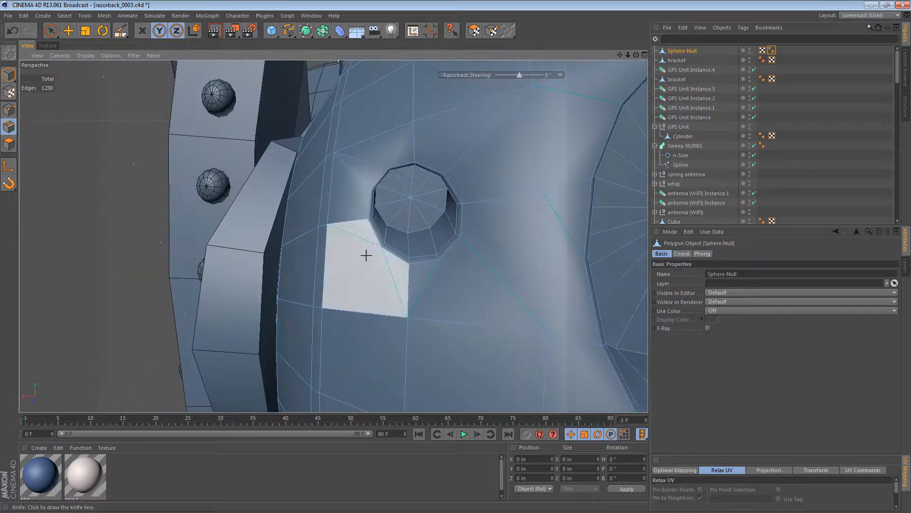
# Knife edges from the small hole's lower rim points to the neighbouring grid corners on both sides.
pyautogui.click(382, 247)
pyautogui.click(322, 307)
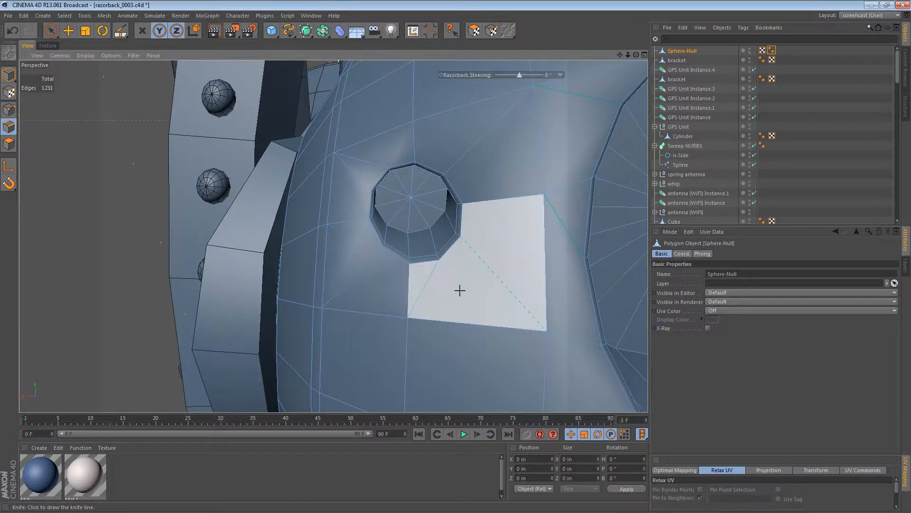
pyautogui.click(440, 260)
pyautogui.click(546, 326)
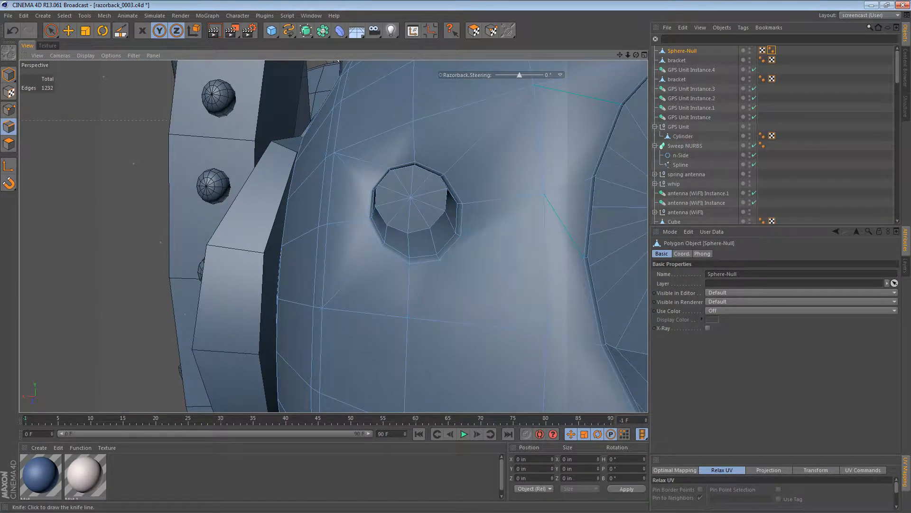
pyautogui.click(546, 329)
pyautogui.keyDown('alt'); pyautogui.moveTo(474, 179); pyautogui.dragTo(468, 232); pyautogui.keyUp('alt')
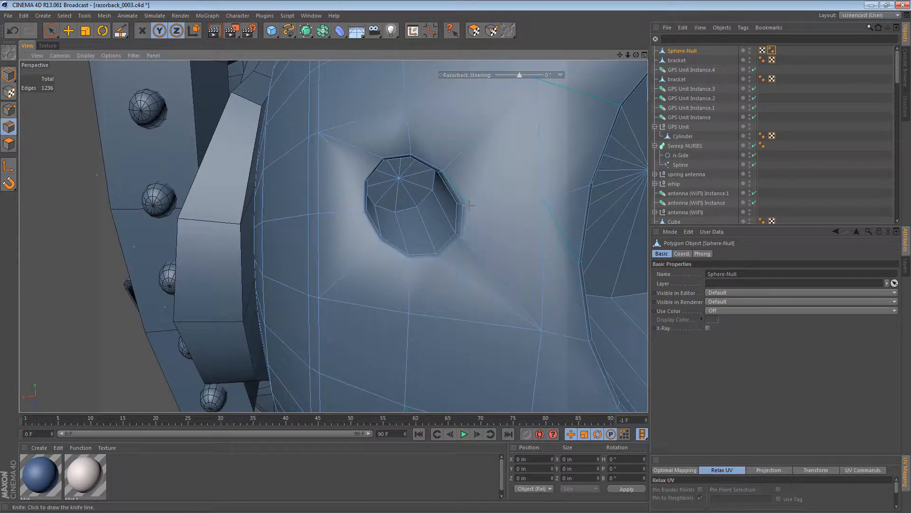
# Cut a ring of edges around the small hole, just outside its rim.
pyautogui.moveTo(467, 199); pyautogui.dragTo(554, 75)
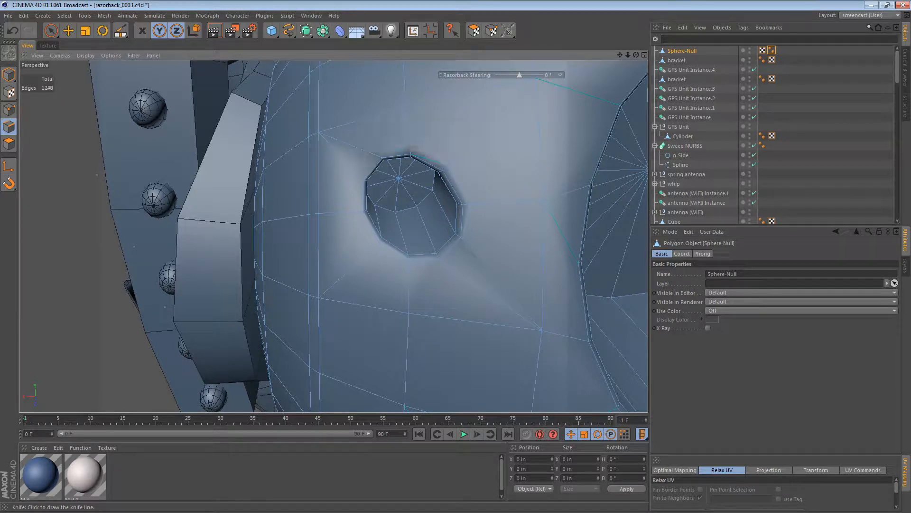
pyautogui.moveTo(410, 145); pyautogui.dragTo(448, 266)
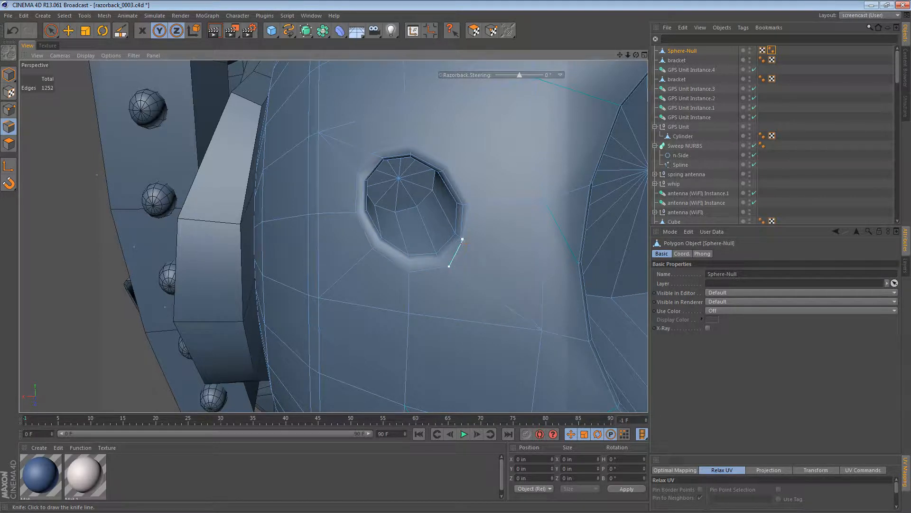
pyautogui.click(463, 239)
# Slide the new ring point at the small hole's lower-right corner in point mode.
pyautogui.scroll(5, 472, 248)
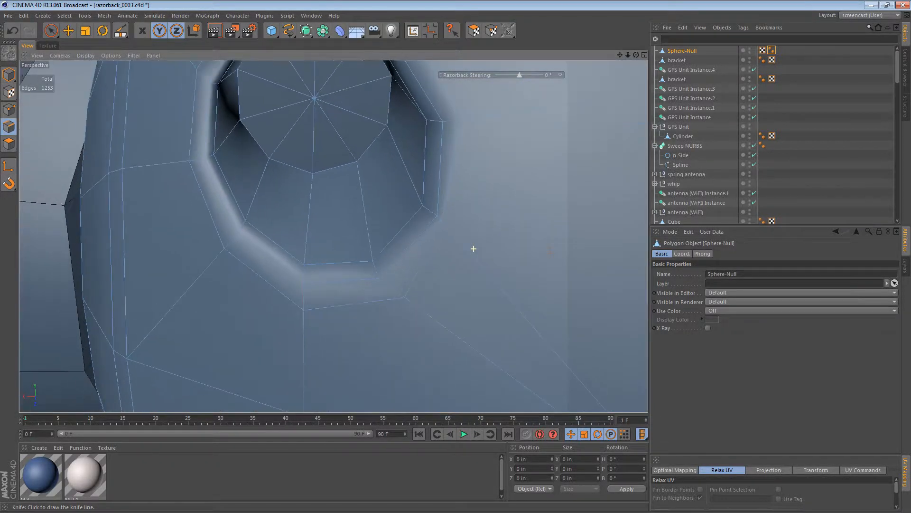
pyautogui.click(2, 114)
pyautogui.press('m')
pyautogui.press('o')
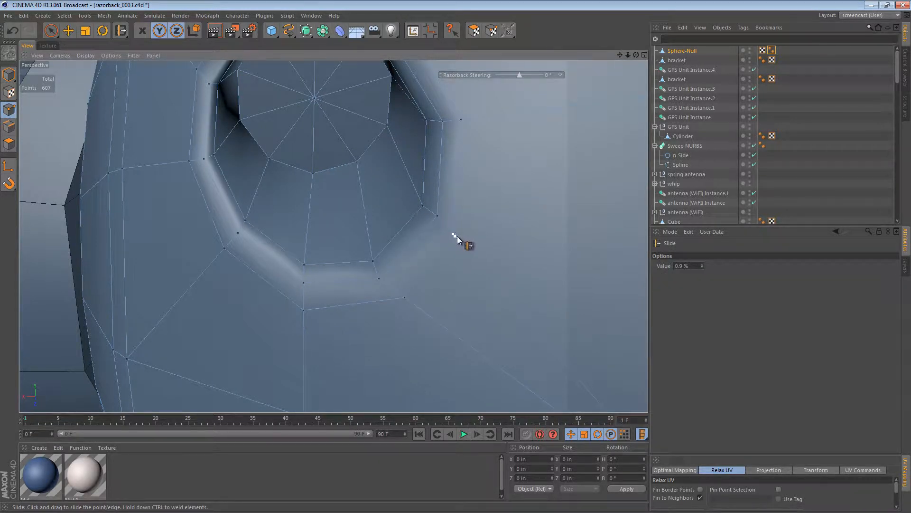
pyautogui.scroll(-6, 540, 203)
# Set up the Knife in polygon mode on Sphere-Null for the larger round opening.
pyautogui.keyDown('alt'); pyautogui.moveTo(524, 217); pyautogui.dragTo(30, 109); pyautogui.keyUp('alt')
pyautogui.click(8, 74)
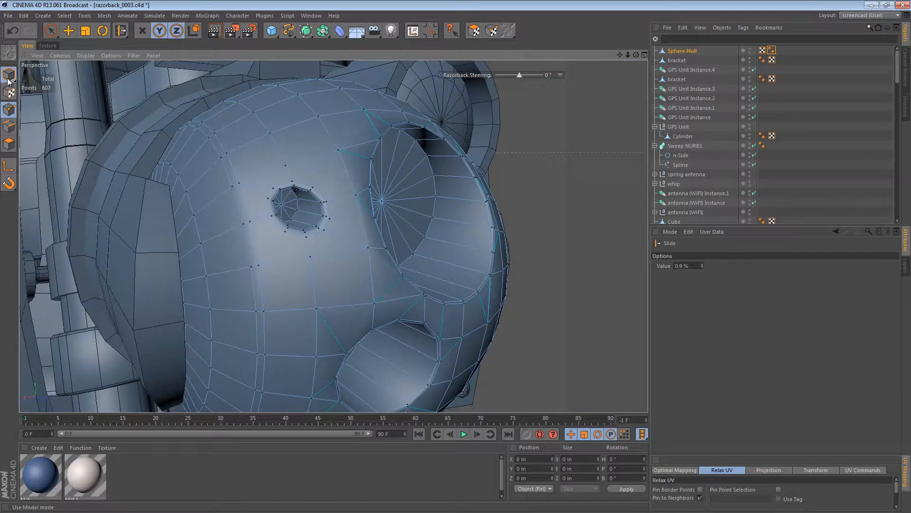
pyautogui.keyDown('alt'); pyautogui.moveTo(317, 228); pyautogui.dragTo(389, 240); pyautogui.keyUp('alt')
pyautogui.keyDown('alt'); pyautogui.moveTo(390, 241); pyautogui.dragTo(351, 127, button='middle'); pyautogui.keyUp('alt')
pyautogui.keyDown('alt'); pyautogui.moveTo(338, 218); pyautogui.dragTo(350, 150); pyautogui.keyUp('alt')
pyautogui.keyDown('alt'); pyautogui.moveTo(343, 153); pyautogui.dragTo(389, 161, button='right'); pyautogui.keyUp('alt')
pyautogui.keyDown('alt'); pyautogui.moveTo(390, 162); pyautogui.dragTo(470, 233); pyautogui.keyUp('alt')
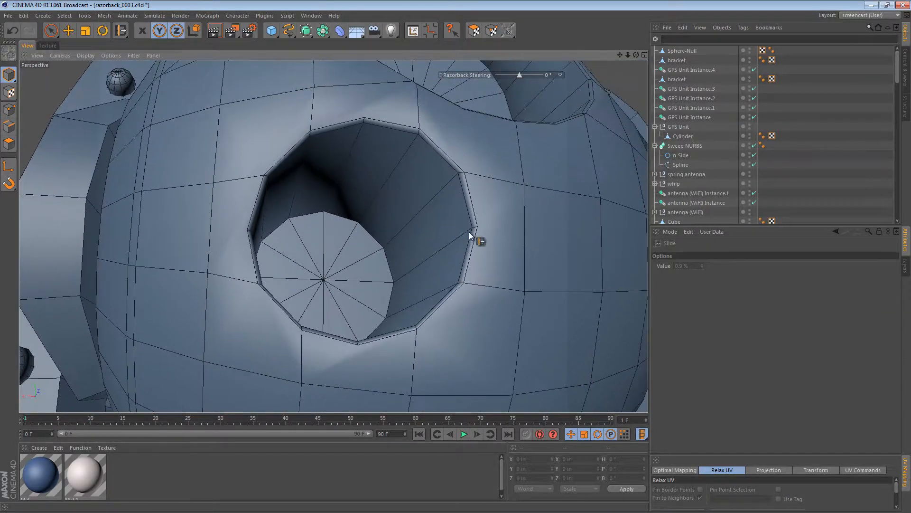
pyautogui.click(680, 51)
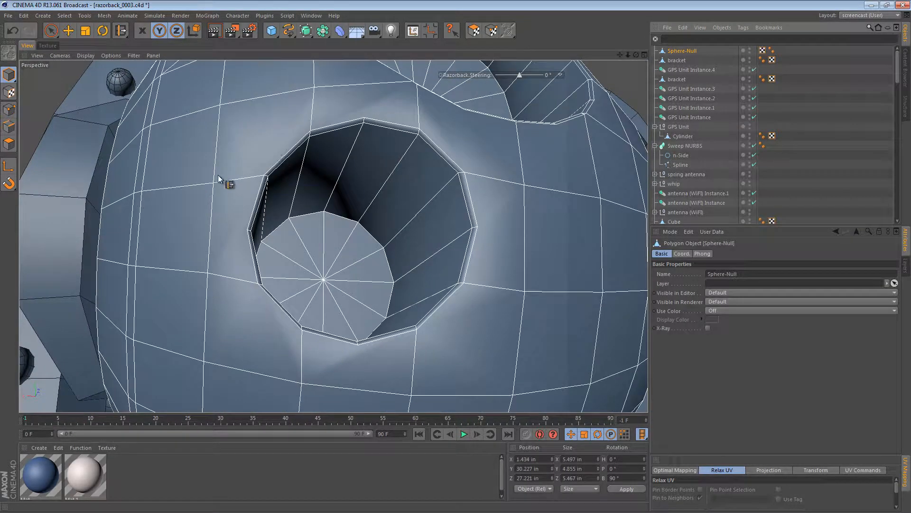
pyautogui.press('k')
pyautogui.click(9, 143)
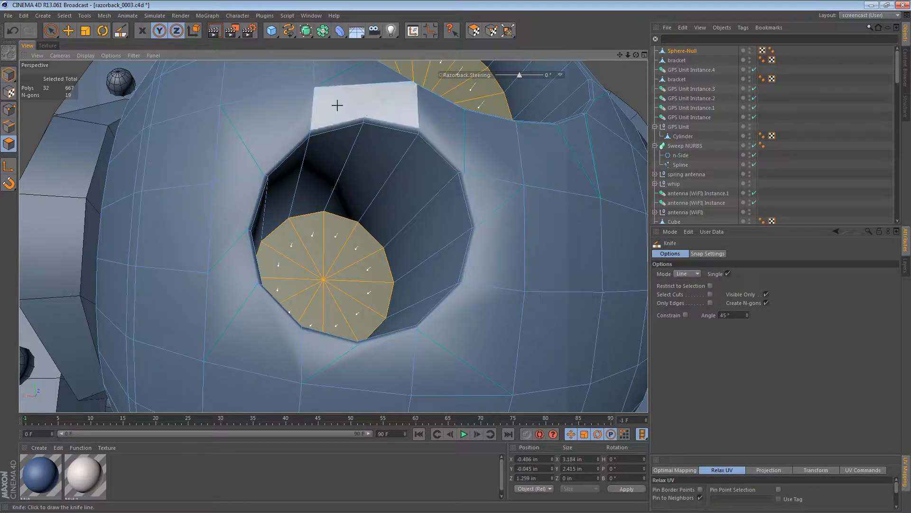
# Knife edges from the larger opening's left rim points to the adjacent corners of the surrounding mesh.
pyautogui.keyDown('alt'); pyautogui.moveTo(280, 163); pyautogui.dragTo(299, 135); pyautogui.keyUp('alt')
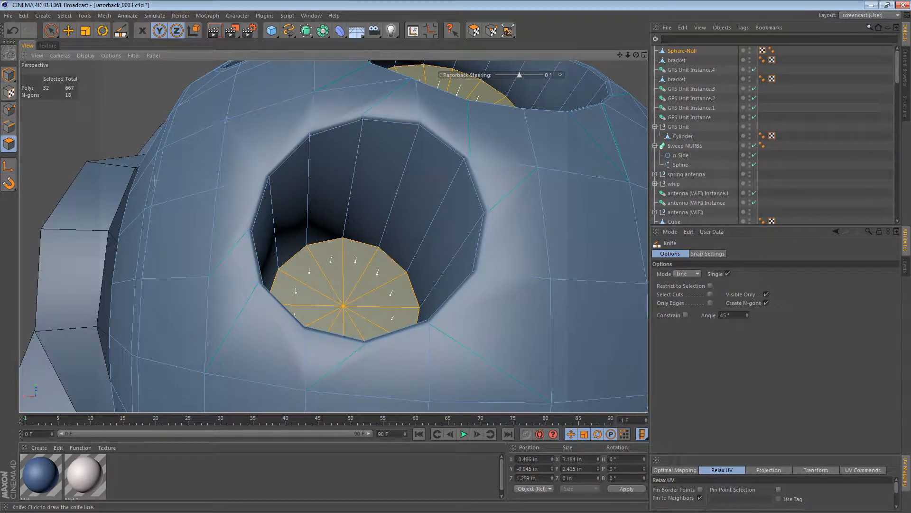
pyautogui.click(247, 232)
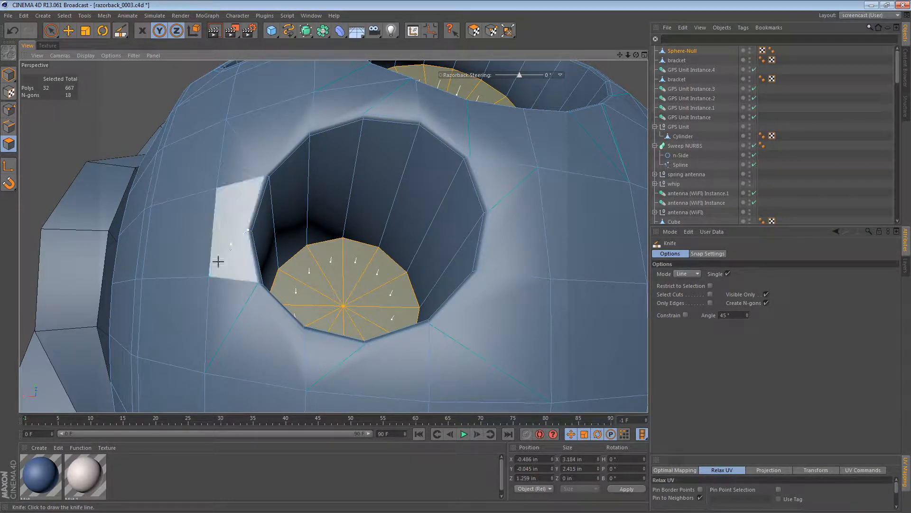
pyautogui.click(210, 276)
pyautogui.click(257, 284)
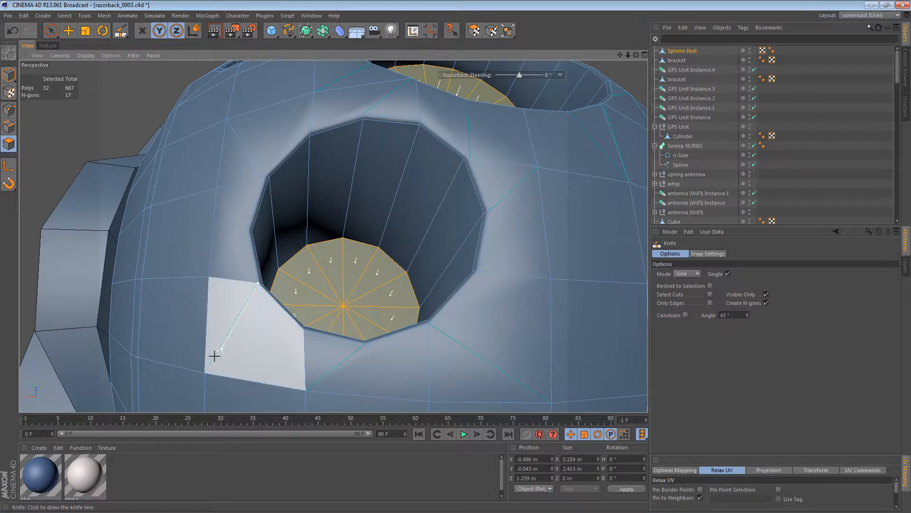
pyautogui.click(205, 372)
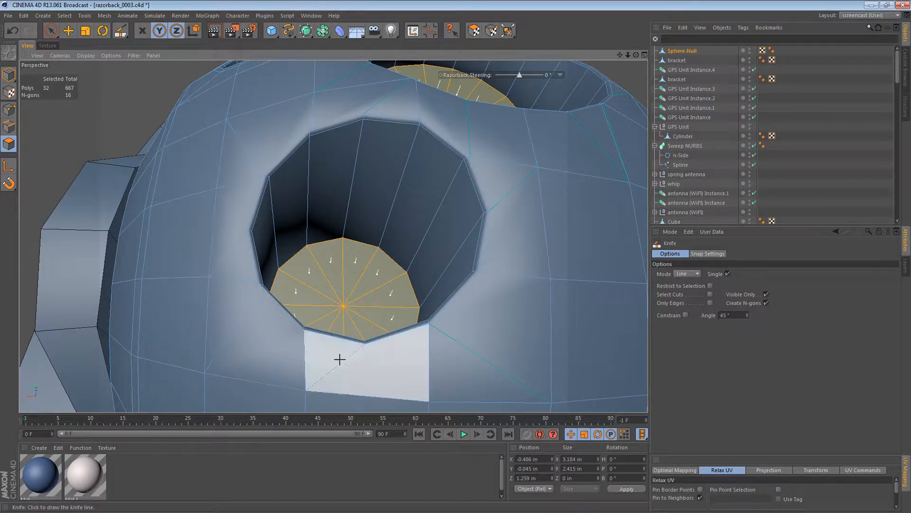
# Knife edges from the larger opening's bottom and lower-right rim points to the neighbouring mesh corners.
pyautogui.click(365, 341)
pyautogui.click(429, 402)
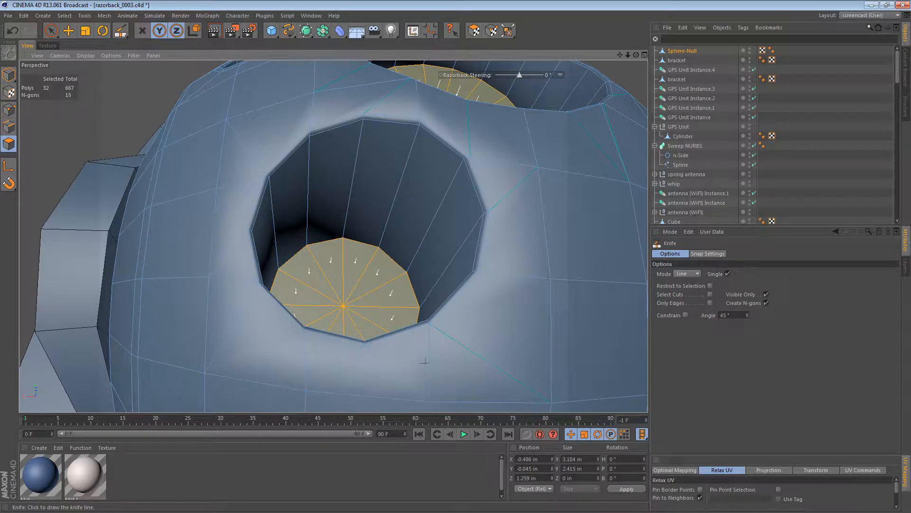
pyautogui.keyDown('alt'); pyautogui.moveTo(425, 361); pyautogui.dragTo(351, 319, button='middle'); pyautogui.keyUp('alt')
pyautogui.keyDown('alt'); pyautogui.moveTo(403, 305); pyautogui.dragTo(382, 399); pyautogui.keyUp('alt')
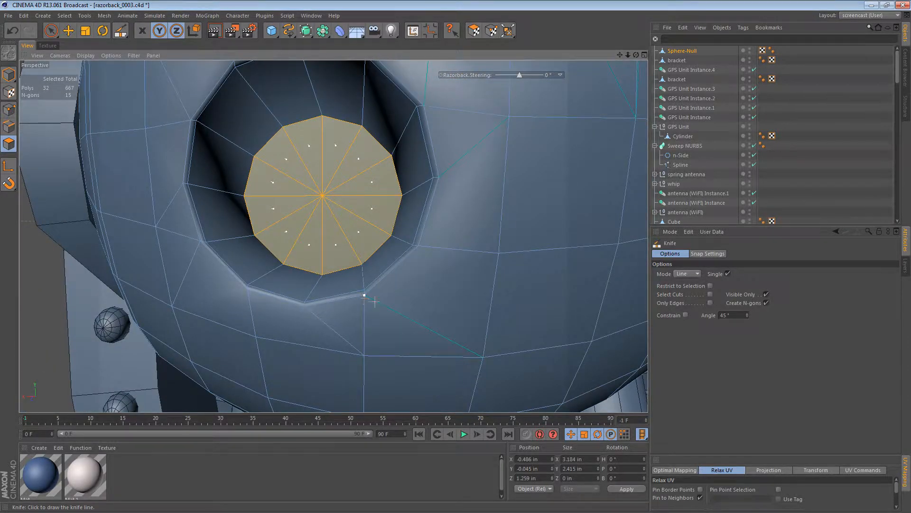
pyautogui.click(365, 295)
pyautogui.click(482, 357)
pyautogui.keyDown('alt'); pyautogui.moveTo(464, 265); pyautogui.dragTo(523, 316); pyautogui.keyUp('alt')
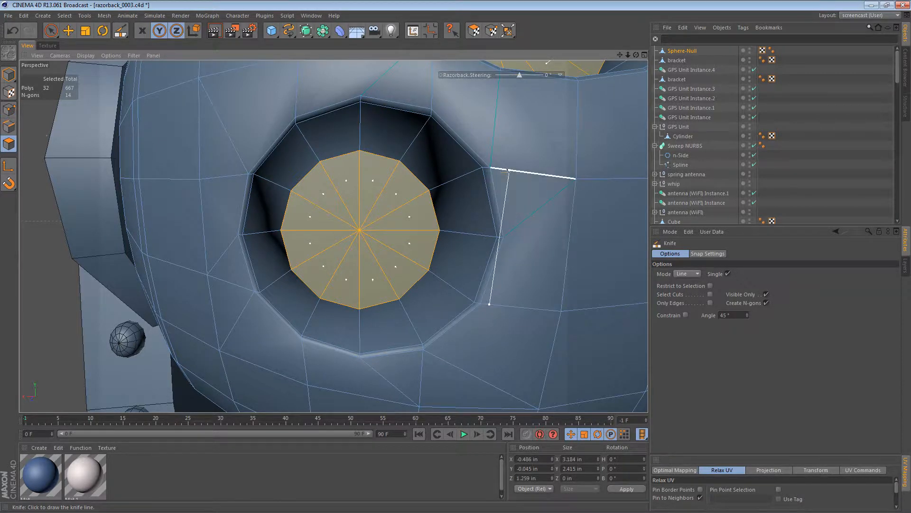
pyautogui.click(497, 169)
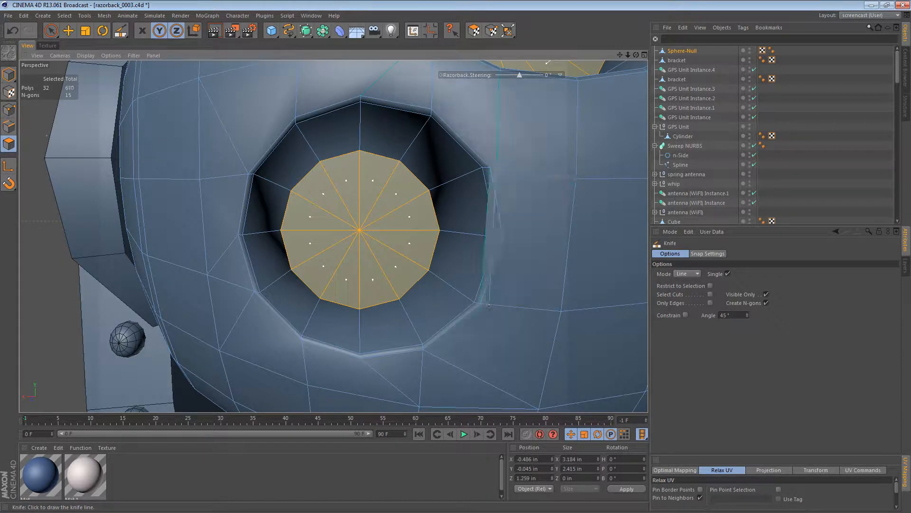
pyautogui.hotkey('ctrl', 'z')
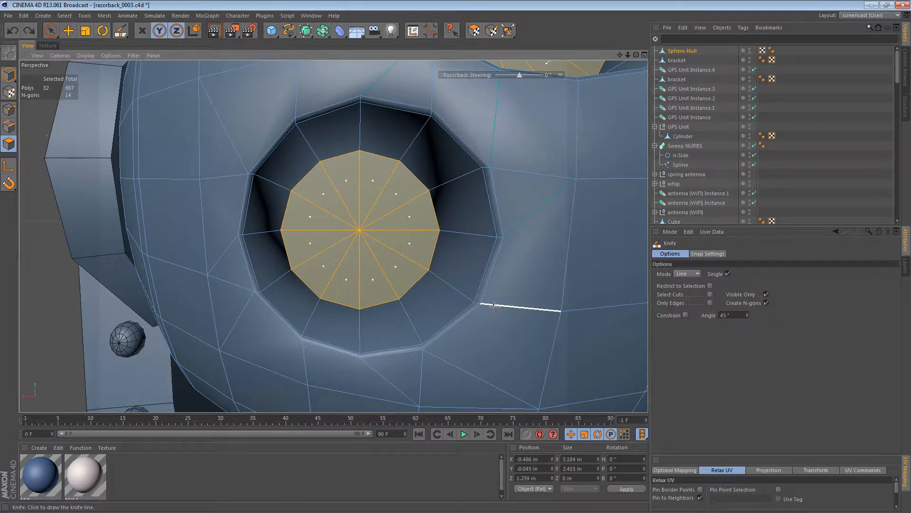
pyautogui.click(490, 304)
pyautogui.click(531, 185)
pyautogui.click(516, 223)
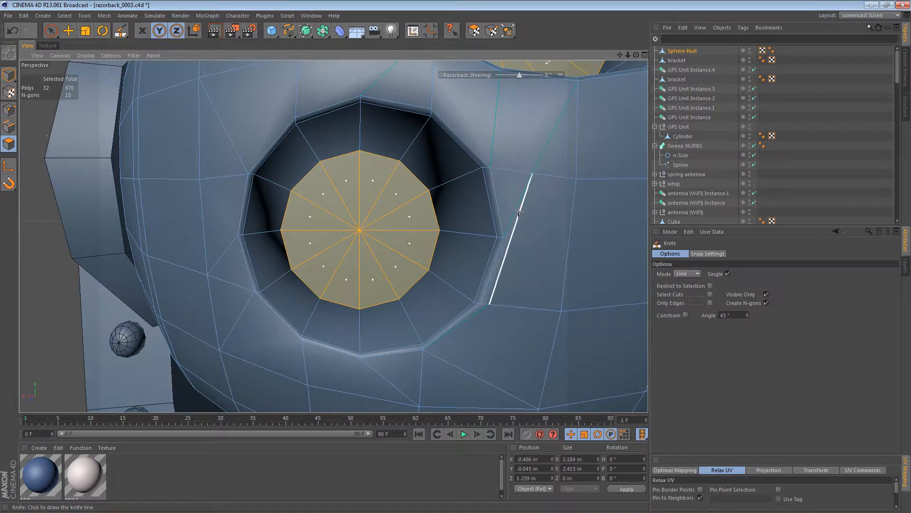
pyautogui.hotkey('ctrl', 'z')
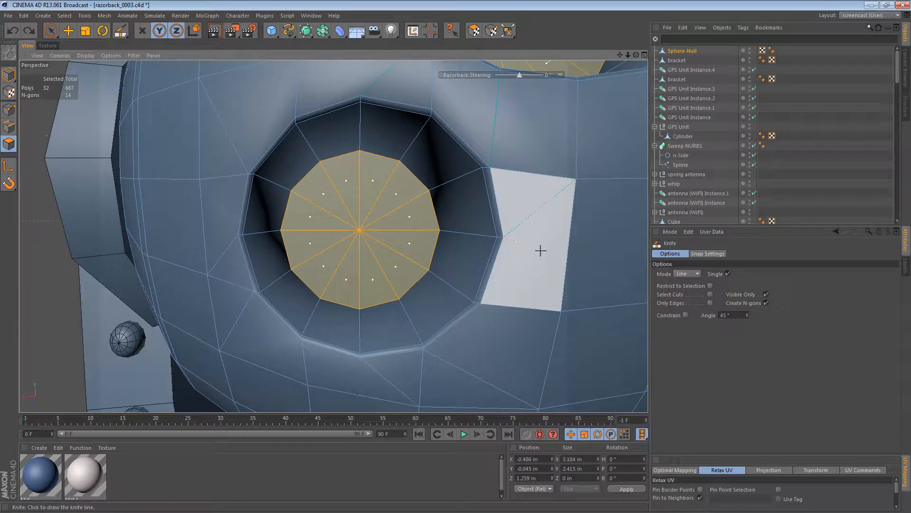
# Knife an edge from the lower round opening's right rim point to the upper-right corner of the adjoining face.
pyautogui.click(503, 236)
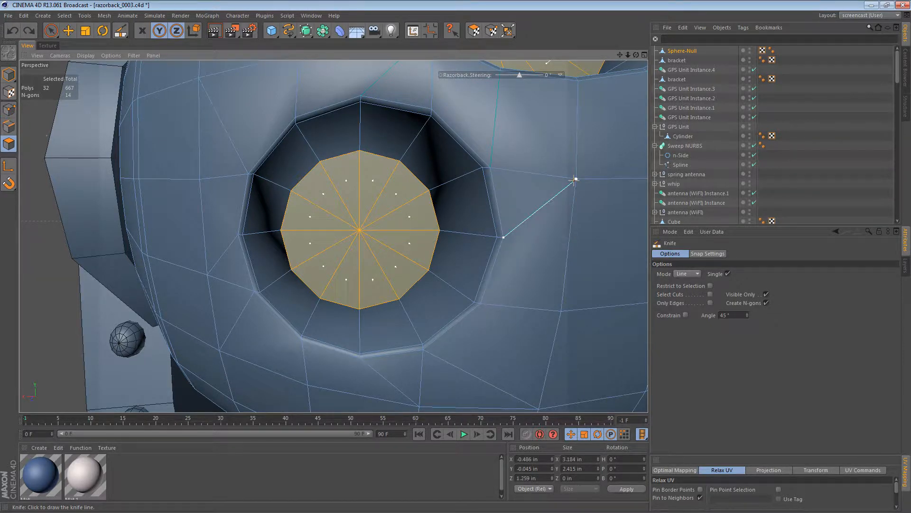
pyautogui.click(577, 178)
pyautogui.hotkey('ctrl', 'z')
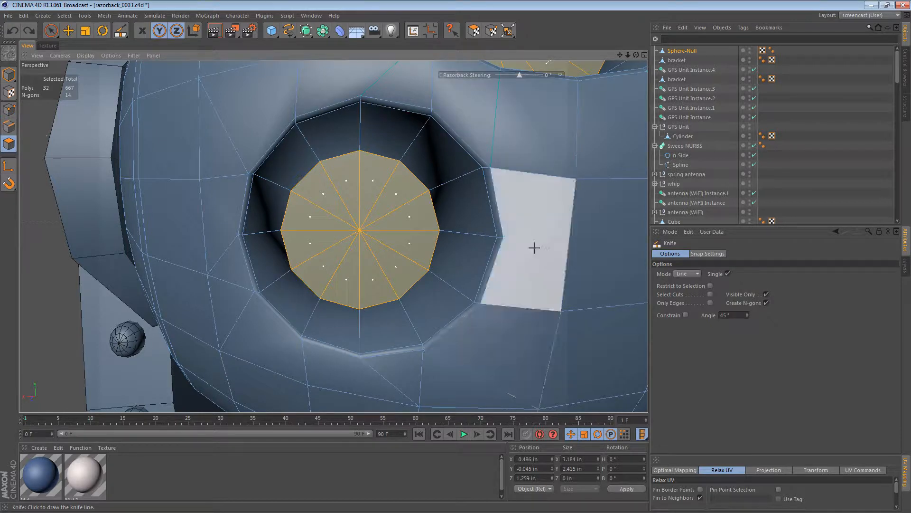
pyautogui.click(504, 237)
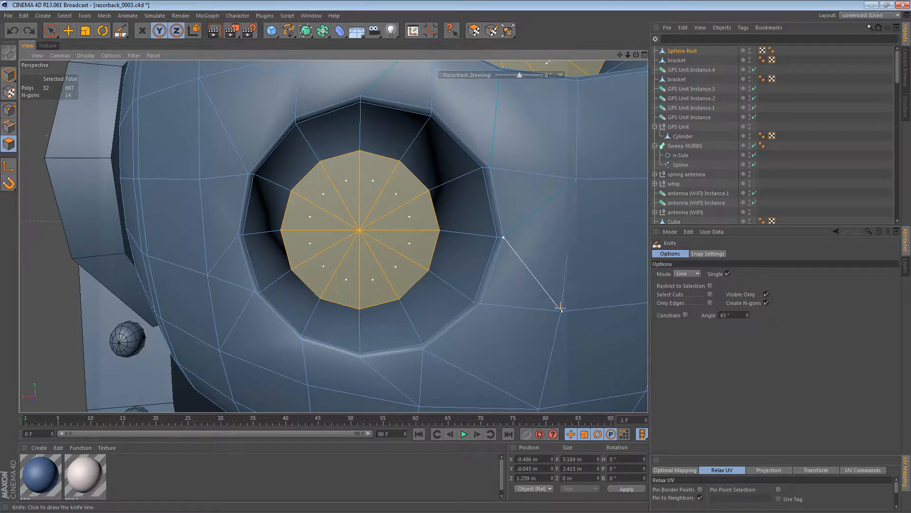
pyautogui.click(561, 309)
pyautogui.hotkey('ctrl', 'z')
pyautogui.click(576, 179)
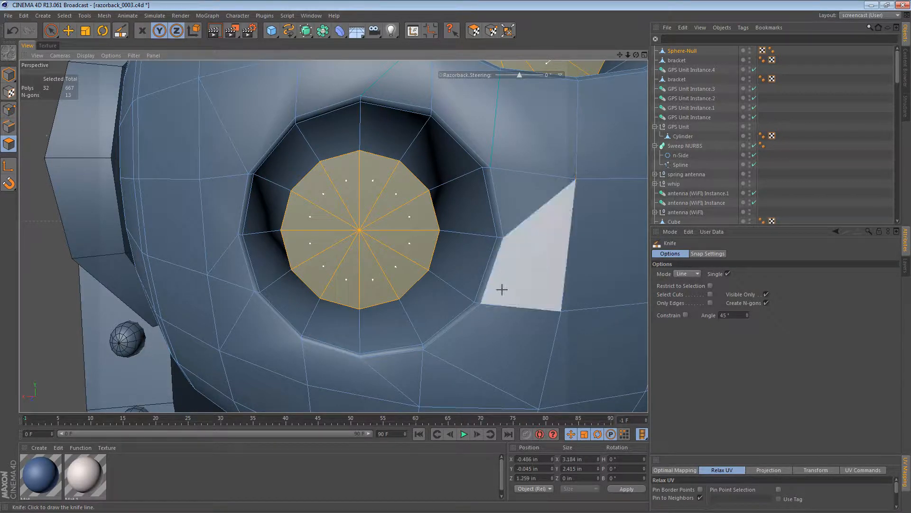
# Knife an edge from the lower opening's upper-right rim point to the rim of the largest opening above it.
pyautogui.keyDown('alt'); pyautogui.moveTo(497, 177); pyautogui.dragTo(515, 319, button='middle'); pyautogui.keyUp('alt')
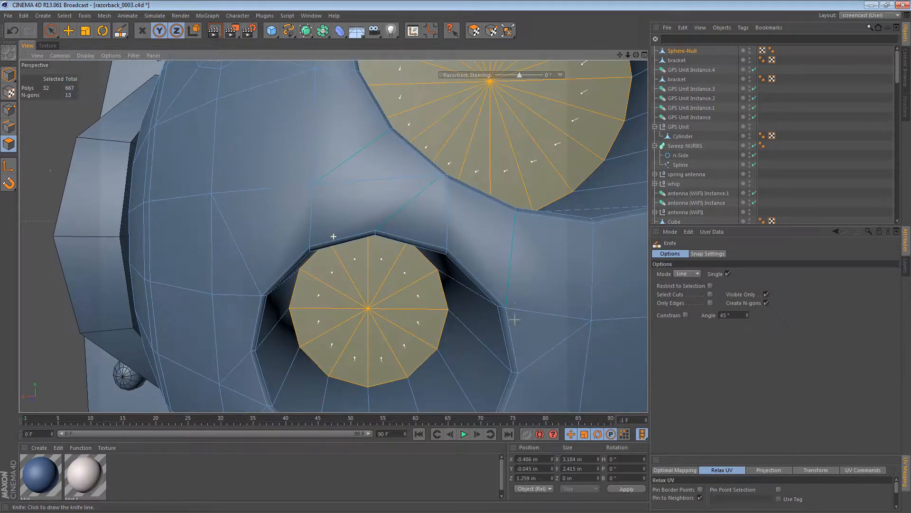
pyautogui.click(506, 308)
pyautogui.click(514, 220)
# Weld the tiny stray edge at the largest opening's lower-left rim into a single point in edge mode.
pyautogui.keyDown('alt'); pyautogui.moveTo(448, 186); pyautogui.dragTo(369, 269); pyautogui.keyUp('alt')
pyautogui.keyDown('alt'); pyautogui.moveTo(417, 246); pyautogui.dragTo(322, 266); pyautogui.keyUp('alt')
pyautogui.moveTo(425, 210)
pyautogui.keyDown('alt'); pyautogui.mouseDown(button='right')
pyautogui.moveTo(510, 214)
pyautogui.moveTo(425, 210)
pyautogui.mouseUp(button='right'); pyautogui.keyUp('alt')
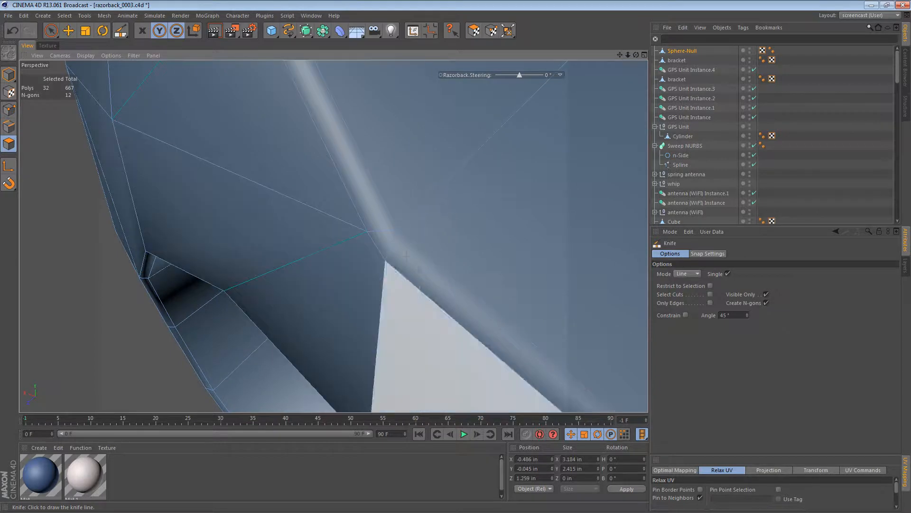
pyautogui.keyDown('alt'); pyautogui.moveTo(435, 236); pyautogui.dragTo(374, 273); pyautogui.keyUp('alt')
pyautogui.keyDown('alt'); pyautogui.moveTo(391, 239); pyautogui.dragTo(376, 273); pyautogui.keyUp('alt')
pyautogui.press('e')
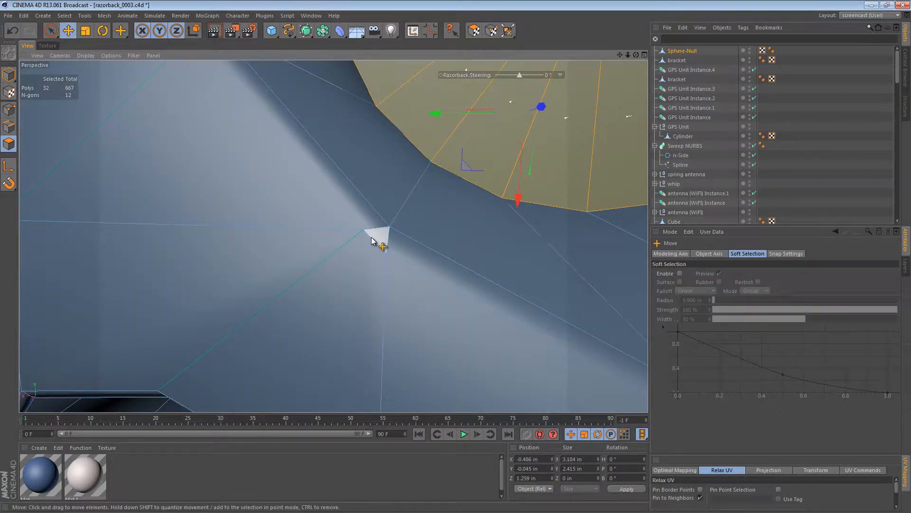
pyautogui.click(9, 126)
pyautogui.click(375, 243)
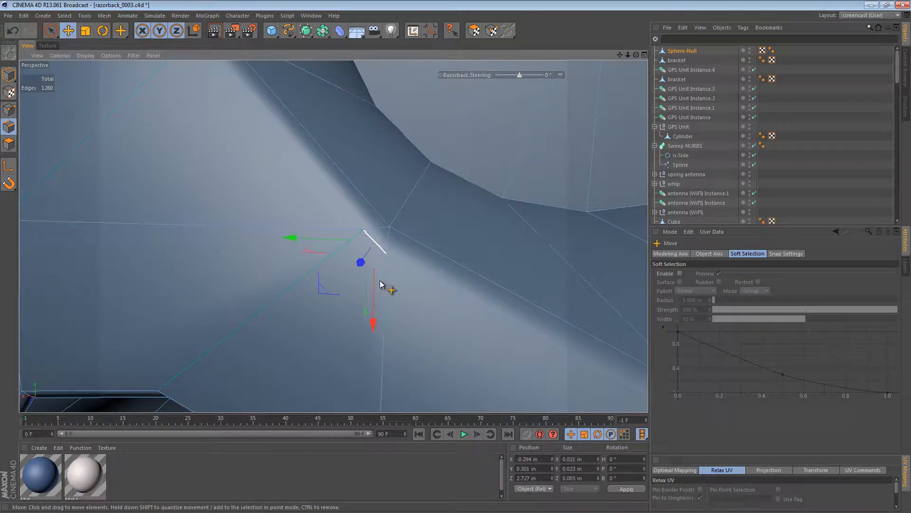
pyautogui.press('m')
pyautogui.press('q')
pyautogui.click(372, 289)
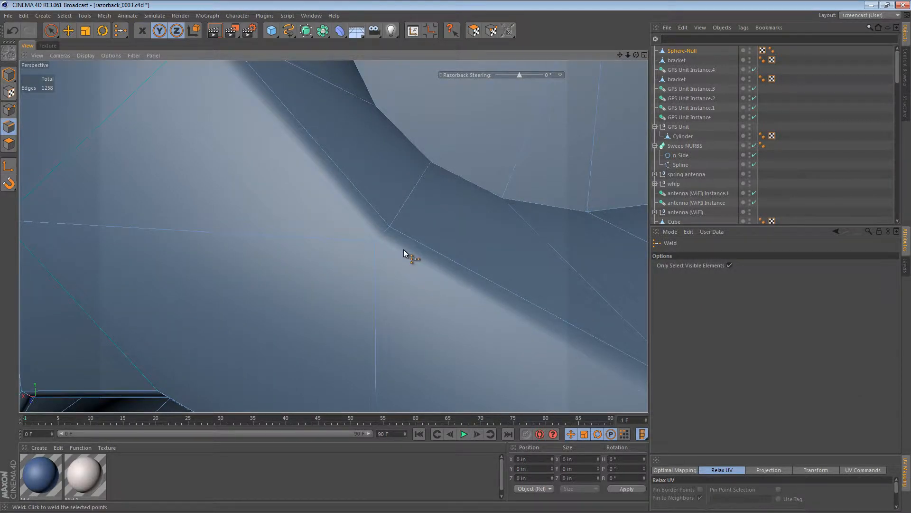
# Weld the matching tiny edge on the opposite side of the largest opening's lower rim.
pyautogui.scroll(-10, 403, 249)
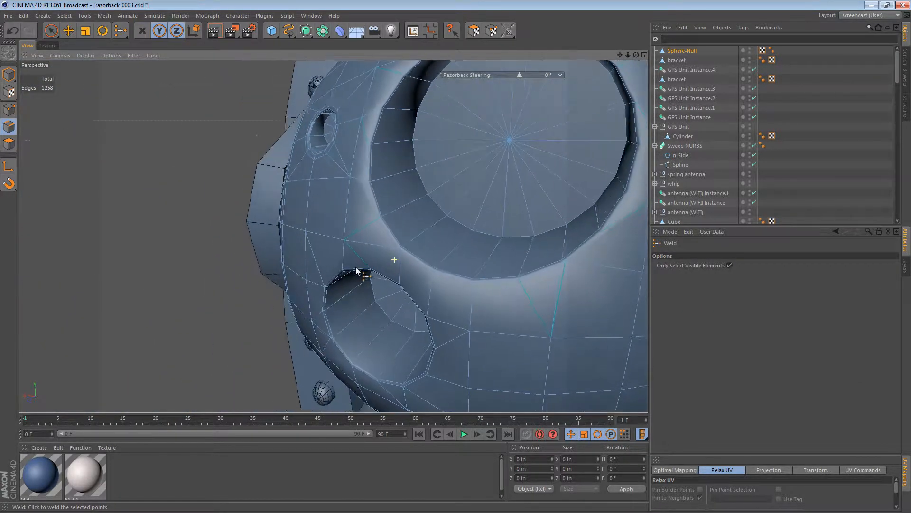
pyautogui.keyDown('alt'); pyautogui.moveTo(334, 236); pyautogui.dragTo(406, 259); pyautogui.keyUp('alt')
pyautogui.scroll(3, 398, 261)
pyautogui.keyDown('alt'); pyautogui.moveTo(348, 257); pyautogui.dragTo(470, 284); pyautogui.keyUp('alt')
pyautogui.press('e')
pyautogui.click(342, 257)
pyautogui.press('m')
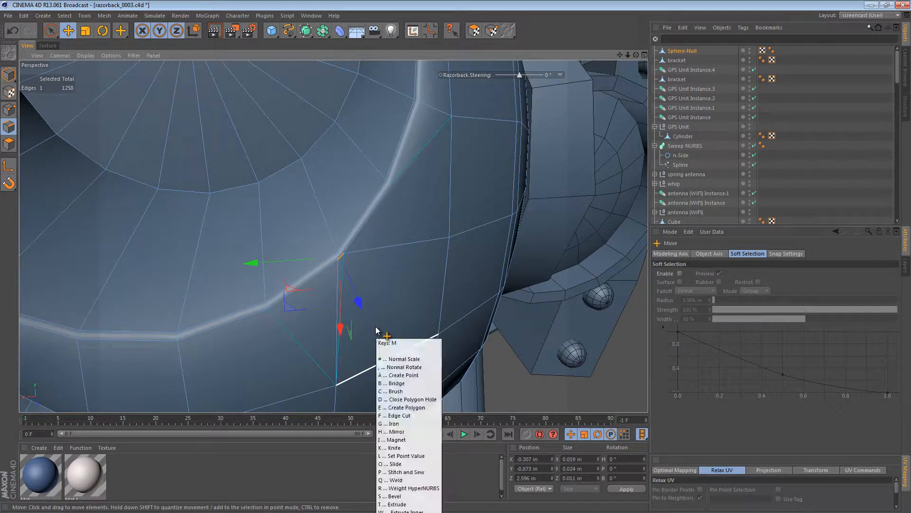
pyautogui.press('q')
pyautogui.click(372, 280)
pyautogui.press('e')
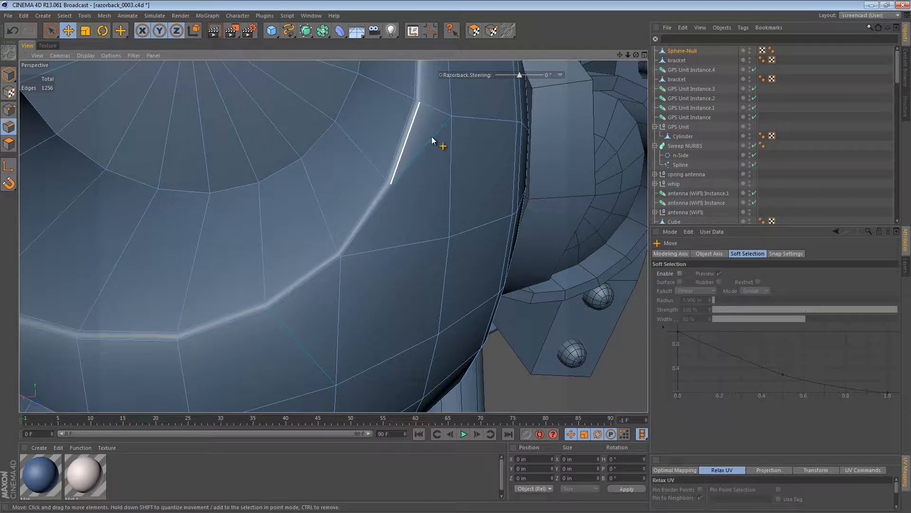
# Knife edges from the largest opening's lower-right rim points to the neighbouring mesh corners.
pyautogui.press('k')
pyautogui.keyDown('alt'); pyautogui.moveTo(393, 182); pyautogui.dragTo(456, 247); pyautogui.keyUp('alt')
pyautogui.moveTo(381, 246)
pyautogui.keyDown('alt'); pyautogui.mouseDown()
pyautogui.moveTo(471, 315)
pyautogui.moveTo(365, 272)
pyautogui.moveTo(344, 277)
pyautogui.moveTo(333, 236)
pyautogui.moveTo(432, 197)
pyautogui.moveTo(423, 260)
pyautogui.moveTo(430, 272)
pyautogui.mouseUp(); pyautogui.keyUp('alt')
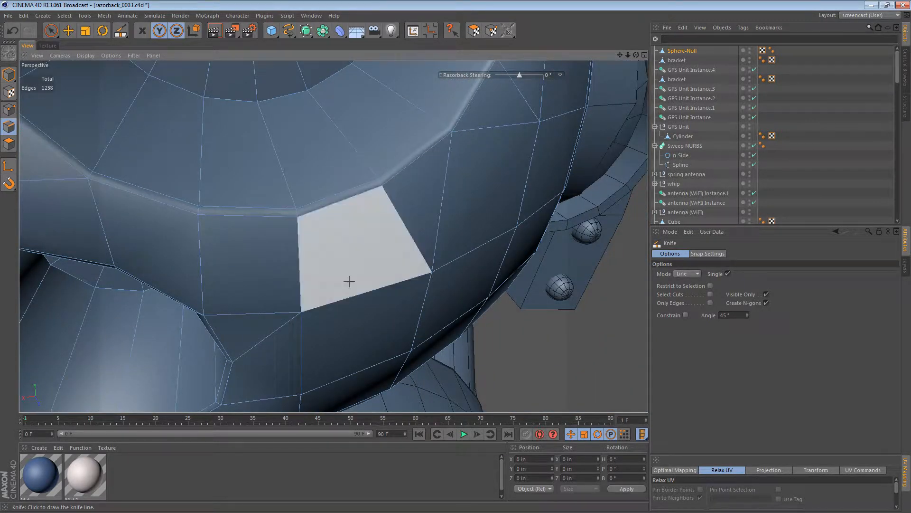
# Knife from the largest opening's lower-left rim point across the strip between the openings to the lower opening's top rim point.
pyautogui.keyDown('alt'); pyautogui.moveTo(348, 281); pyautogui.dragTo(496, 224); pyautogui.keyUp('alt')
pyautogui.keyDown('alt'); pyautogui.moveTo(397, 189); pyautogui.dragTo(326, 184); pyautogui.keyUp('alt')
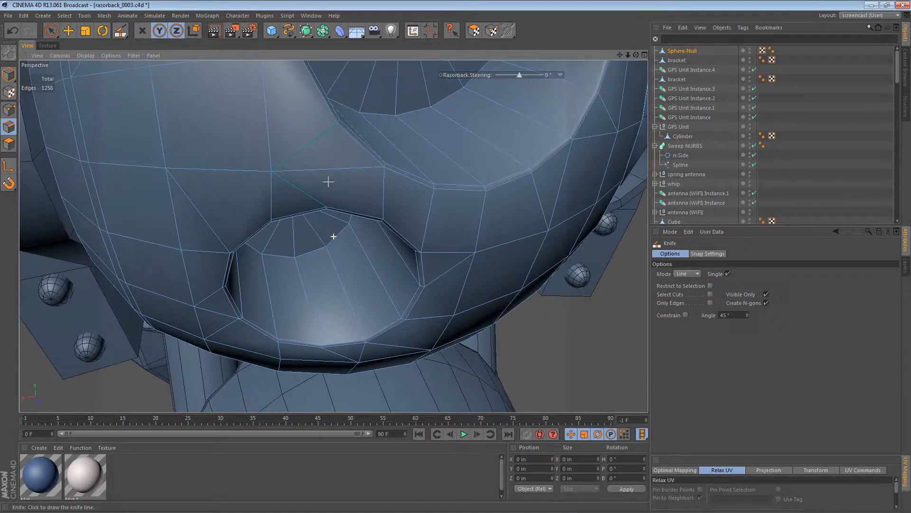
pyautogui.keyDown('alt'); pyautogui.moveTo(319, 145); pyautogui.dragTo(341, 138, button='right'); pyautogui.keyUp('alt')
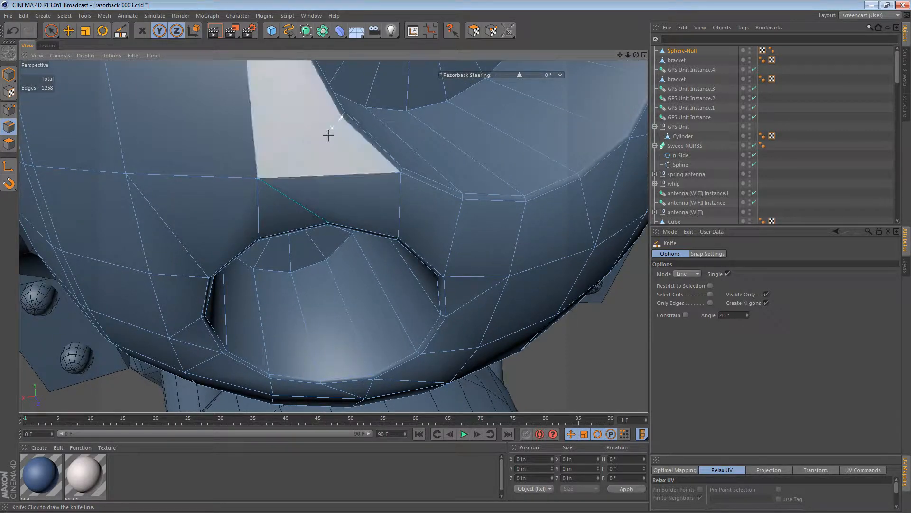
pyautogui.moveTo(325, 176); pyautogui.dragTo(329, 222)
# Knife an edge from the largest opening's lower-left rim point to the adjacent mesh corner on the left.
pyautogui.keyDown('alt'); pyautogui.moveTo(338, 200); pyautogui.dragTo(333, 236); pyautogui.keyUp('alt')
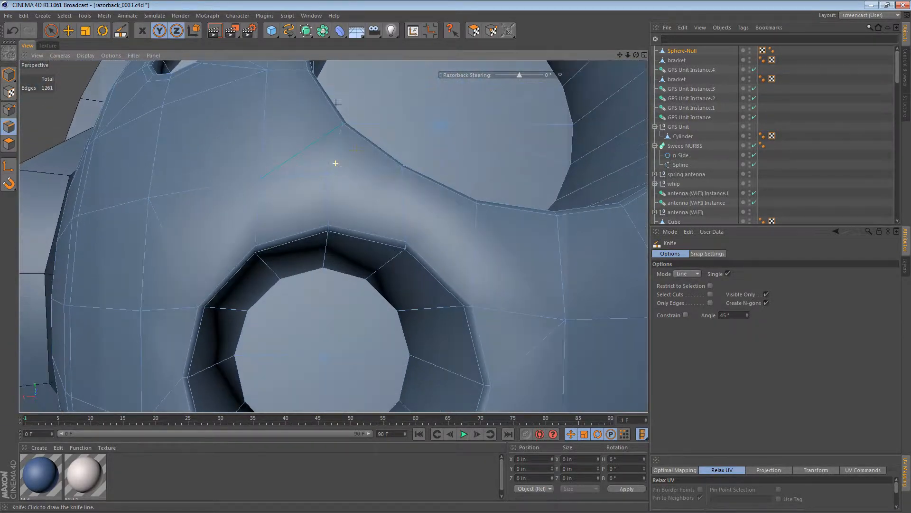
pyautogui.keyDown('alt'); pyautogui.moveTo(333, 236); pyautogui.dragTo(439, 283, button='middle'); pyautogui.keyUp('alt')
pyautogui.keyDown('alt'); pyautogui.moveTo(539, 189); pyautogui.dragTo(508, 192, button='right'); pyautogui.keyUp('alt')
pyautogui.keyDown('alt'); pyautogui.moveTo(473, 206); pyautogui.dragTo(404, 234); pyautogui.keyUp('alt')
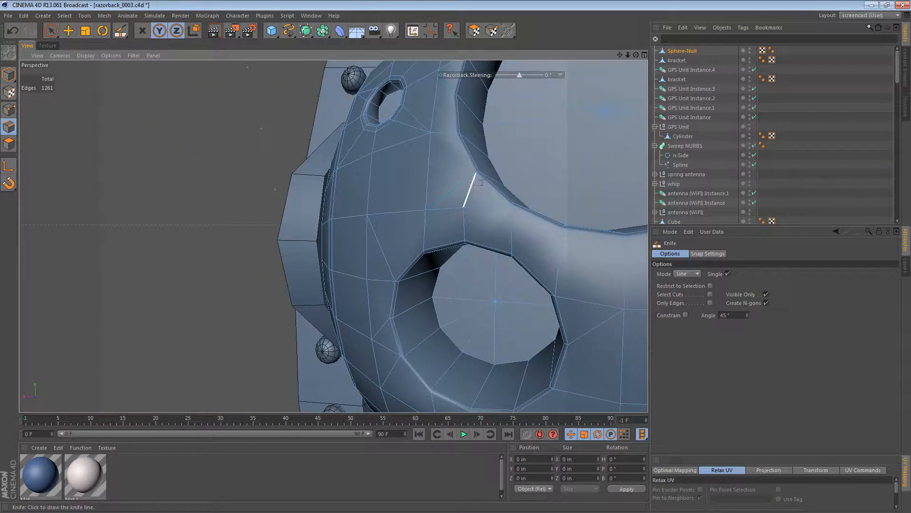
pyautogui.moveTo(475, 173)
pyautogui.mouseDown()
pyautogui.moveTo(425, 208)
pyautogui.moveTo(476, 214)
pyautogui.mouseUp()
pyautogui.keyDown('alt'); pyautogui.moveTo(476, 213); pyautogui.dragTo(505, 215, button='right'); pyautogui.keyUp('alt')
pyautogui.keyDown('alt'); pyautogui.moveTo(434, 193); pyautogui.dragTo(333, 236); pyautogui.keyUp('alt')
# Melt the edge joining the largest opening's lower-left rim point to the new point between the openings.
pyautogui.press('e')
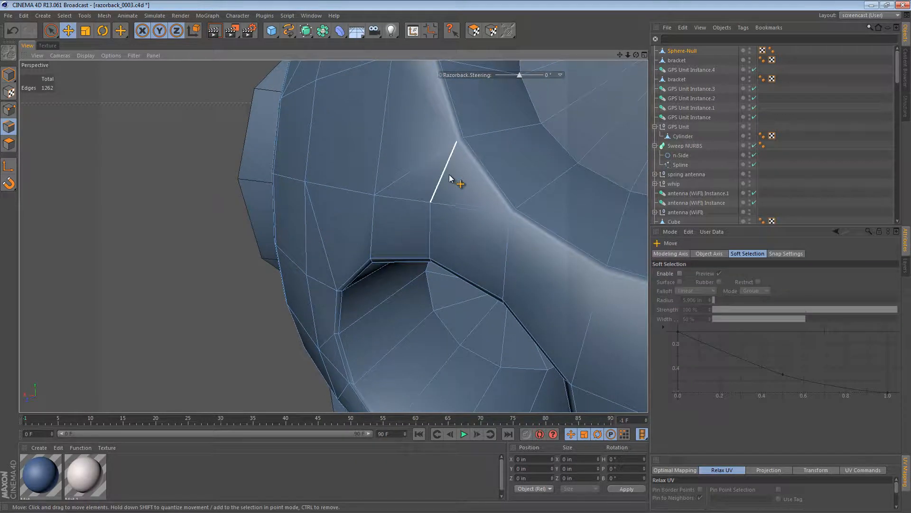
pyautogui.click(447, 173)
pyautogui.press('u')
pyautogui.press('z')
# Slide the new point above the lower opening and its left neighbour along their edges to even out the faces.
pyautogui.click(7, 110)
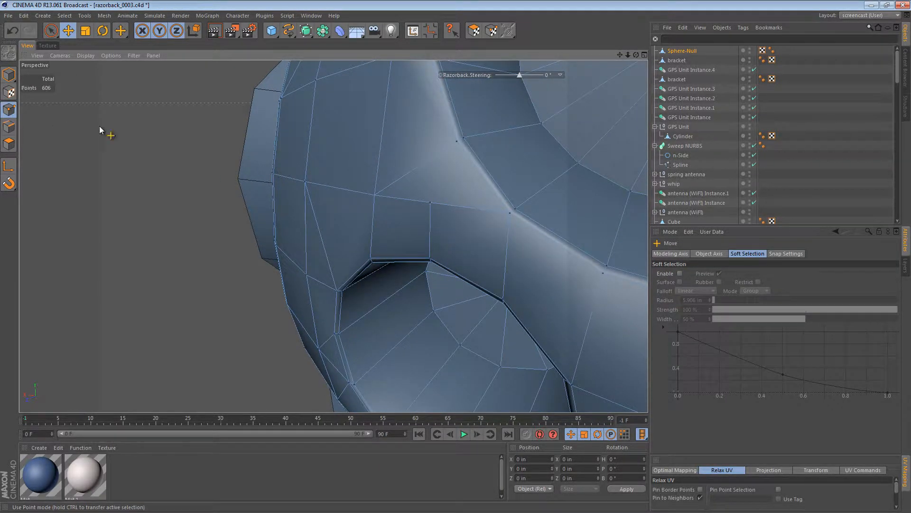
pyautogui.press('m')
pyautogui.press('o')
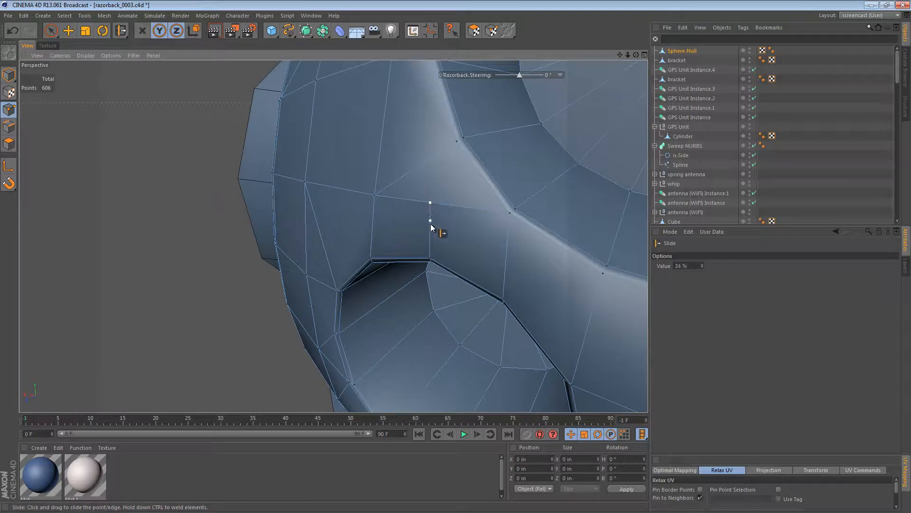
pyautogui.moveTo(431, 229); pyautogui.dragTo(388, 187)
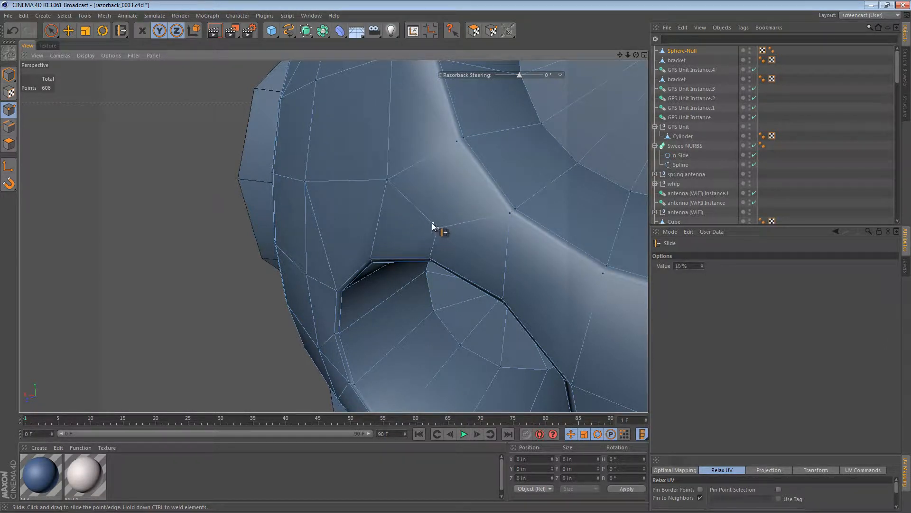
# Adjust the position of the new point between the two openings with the Move tool.
pyautogui.keyDown('alt'); pyautogui.moveTo(549, 234); pyautogui.dragTo(501, 234, button='right'); pyautogui.keyUp('alt')
pyautogui.keyDown('alt'); pyautogui.moveTo(501, 234); pyautogui.dragTo(515, 205); pyautogui.keyUp('alt')
pyautogui.press('e')
pyautogui.click(509, 225)
pyautogui.moveTo(513, 232)
pyautogui.keyDown('alt'); pyautogui.mouseDown(button='right')
pyautogui.moveTo(595, 236)
pyautogui.moveTo(508, 238)
pyautogui.mouseUp(button='right'); pyautogui.keyUp('alt')
pyautogui.keyDown('alt'); pyautogui.moveTo(509, 238); pyautogui.dragTo(495, 153); pyautogui.keyUp('alt')
pyautogui.keyDown('alt'); pyautogui.moveTo(440, 251); pyautogui.dragTo(239, 340); pyautogui.keyUp('alt')
pyautogui.moveTo(291, 287); pyautogui.dragTo(426, 171)
# Knife a support loop close to the lower opening's rim, from its lower-right point up along the right side.
pyautogui.keyDown('alt'); pyautogui.moveTo(427, 171); pyautogui.dragTo(432, 148); pyautogui.keyUp('alt')
pyautogui.keyDown('alt'); pyautogui.moveTo(431, 148); pyautogui.dragTo(468, 138, button='right'); pyautogui.keyUp('alt')
pyautogui.keyDown('alt'); pyautogui.moveTo(469, 139); pyautogui.dragTo(501, 217, button='middle'); pyautogui.keyUp('alt')
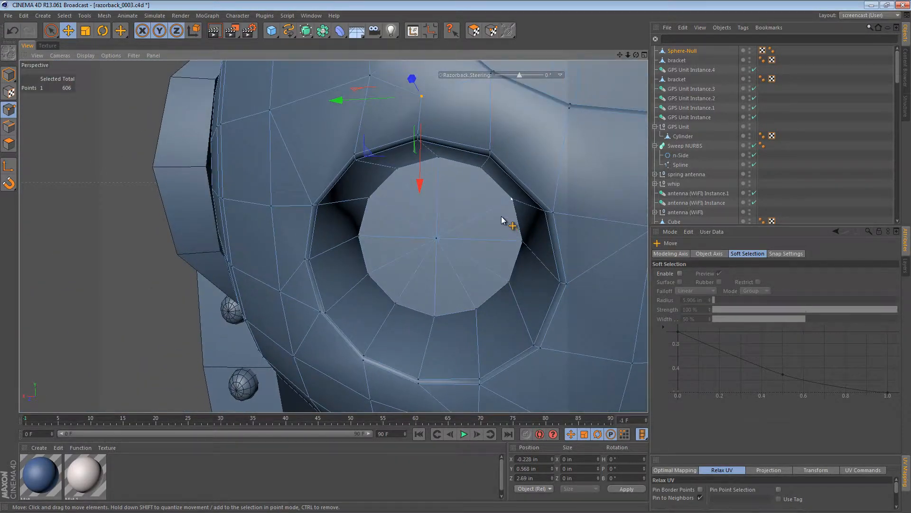
pyautogui.keyDown('alt'); pyautogui.moveTo(501, 217); pyautogui.dragTo(487, 209); pyautogui.keyUp('alt')
pyautogui.keyDown('alt'); pyautogui.moveTo(487, 208); pyautogui.dragTo(458, 201, button='middle'); pyautogui.keyUp('alt')
pyautogui.keyDown('alt'); pyautogui.moveTo(459, 201); pyautogui.dragTo(484, 192); pyautogui.keyUp('alt')
pyautogui.keyDown('alt'); pyautogui.moveTo(485, 191); pyautogui.dragTo(467, 197, button='middle'); pyautogui.keyUp('alt')
pyautogui.keyDown('alt'); pyautogui.moveTo(466, 199); pyautogui.dragTo(435, 204, button='right'); pyautogui.keyUp('alt')
pyautogui.keyDown('alt'); pyautogui.moveTo(435, 204); pyautogui.dragTo(442, 201); pyautogui.keyUp('alt')
pyautogui.press('k')
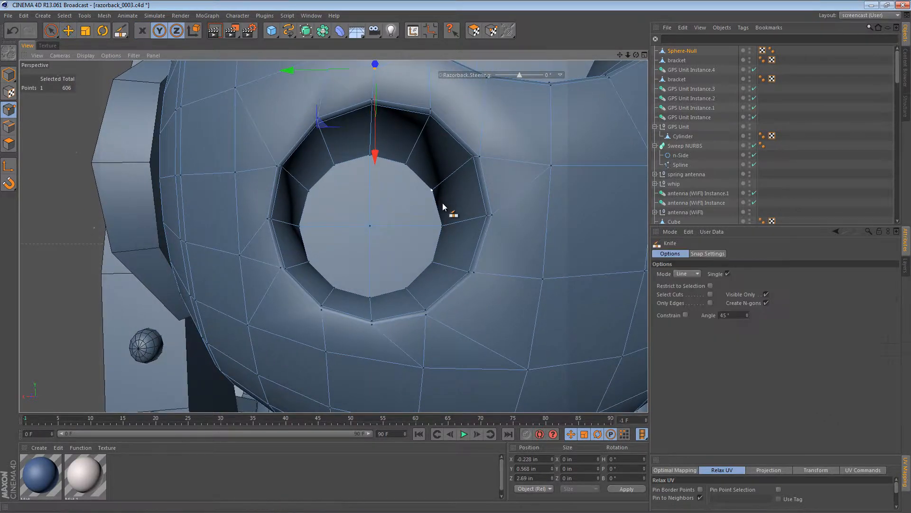
pyautogui.click(434, 318)
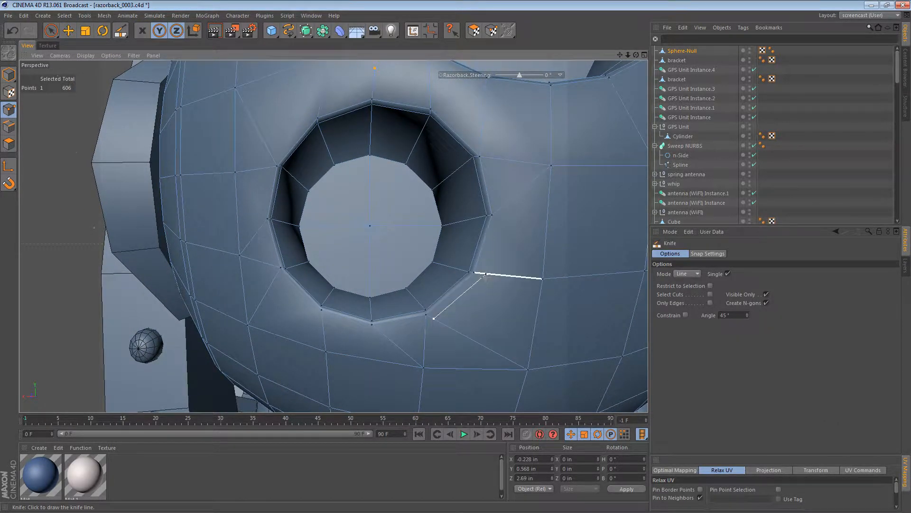
pyautogui.click(485, 274)
pyautogui.click(487, 273)
pyautogui.click(502, 207)
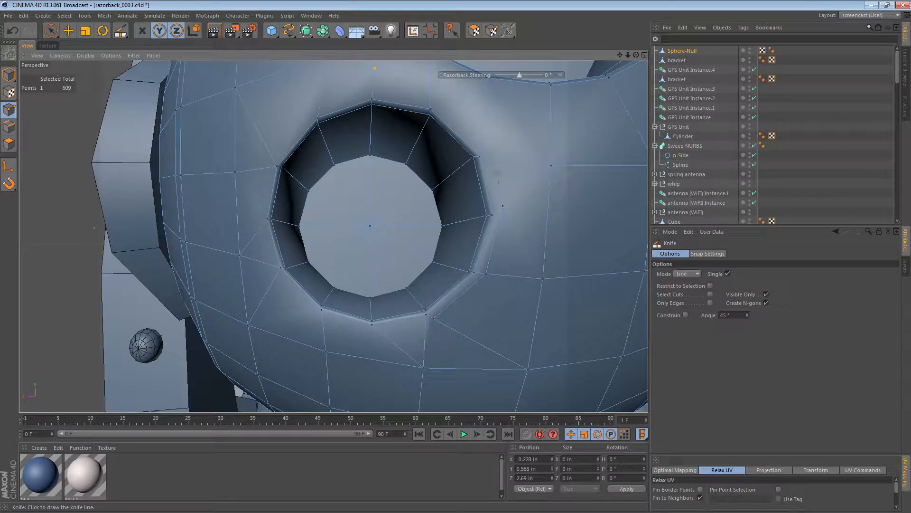
pyautogui.click(491, 158)
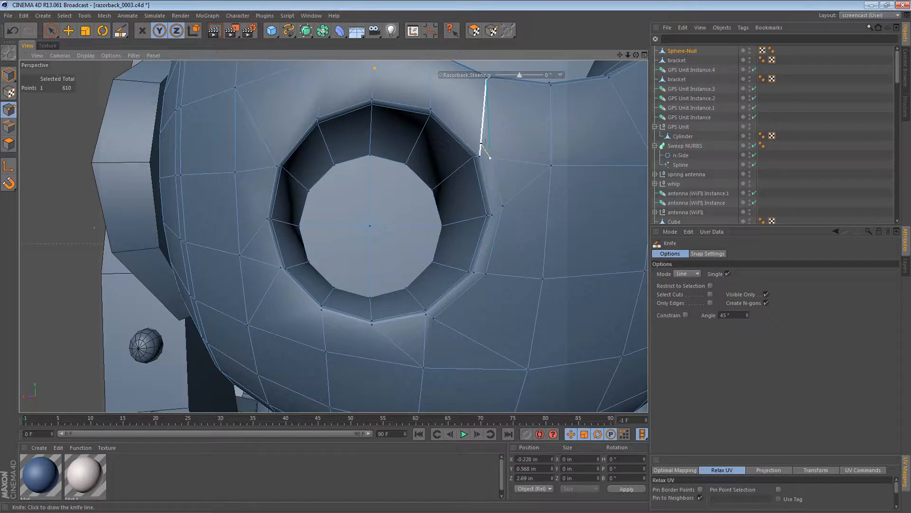
# Continue the knife-cut support loop over the top of the lower opening to its upper-left rim point.
pyautogui.click(434, 96)
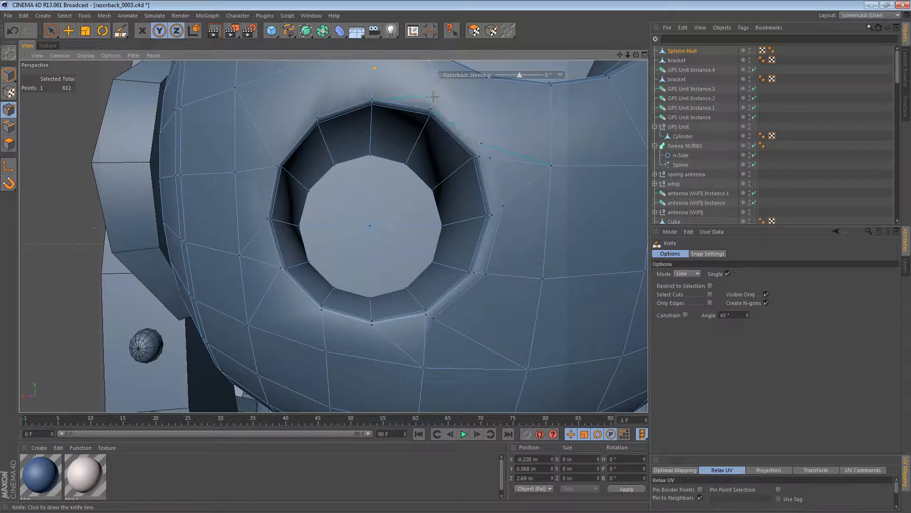
pyautogui.click(373, 90)
pyautogui.click(373, 90)
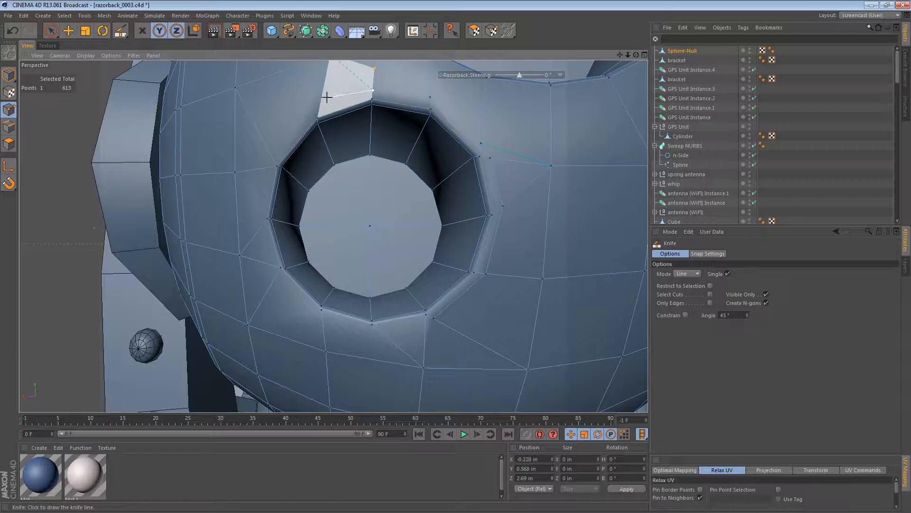
pyautogui.click(321, 103)
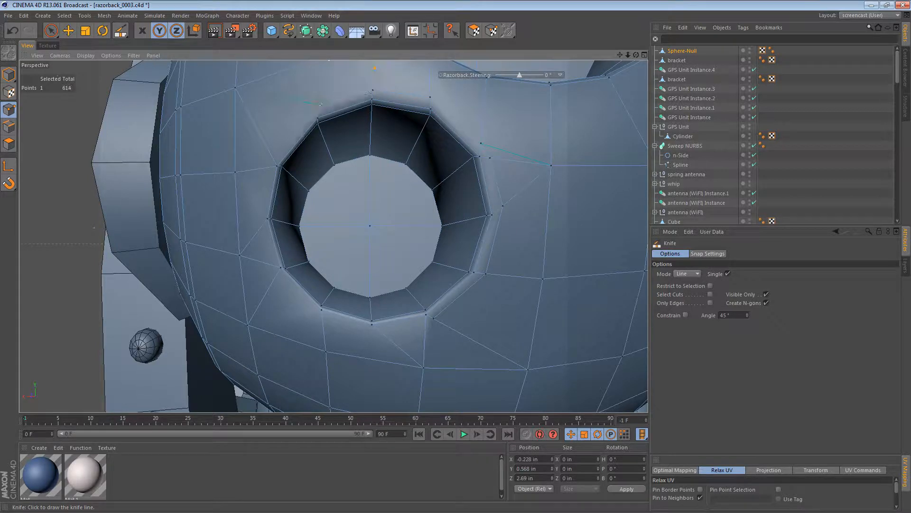
pyautogui.click(272, 154)
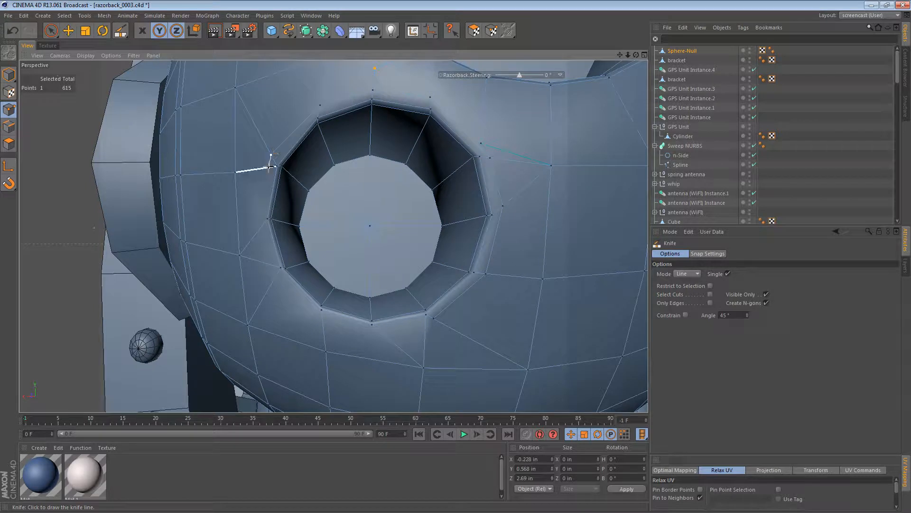
# Continue the knife-cut support loop down the left side of the lower opening and around its bottom to the lower-right rim point.
pyautogui.click(268, 167)
pyautogui.click(262, 224)
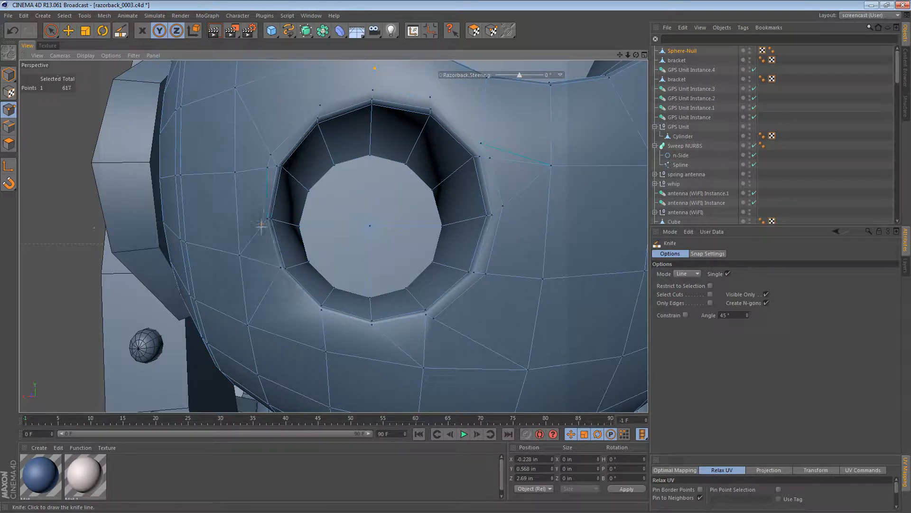
pyautogui.click(270, 265)
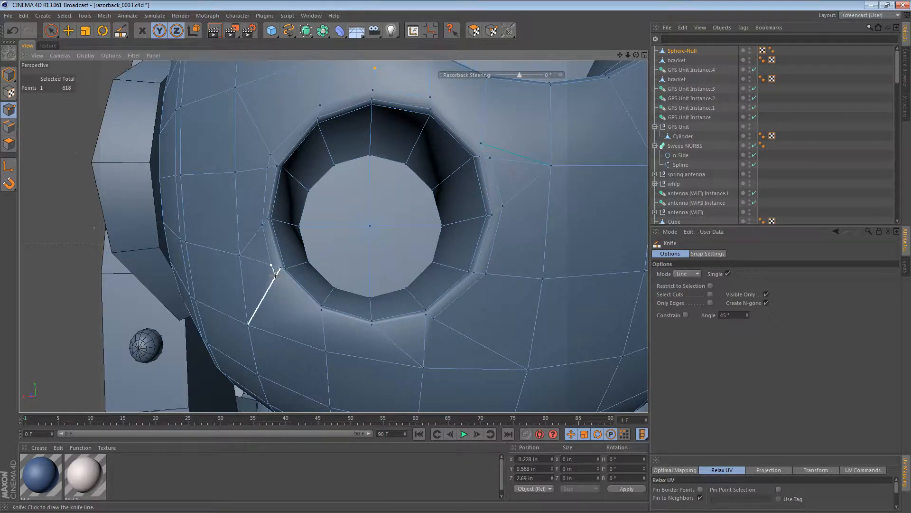
pyautogui.click(320, 313)
pyautogui.click(321, 321)
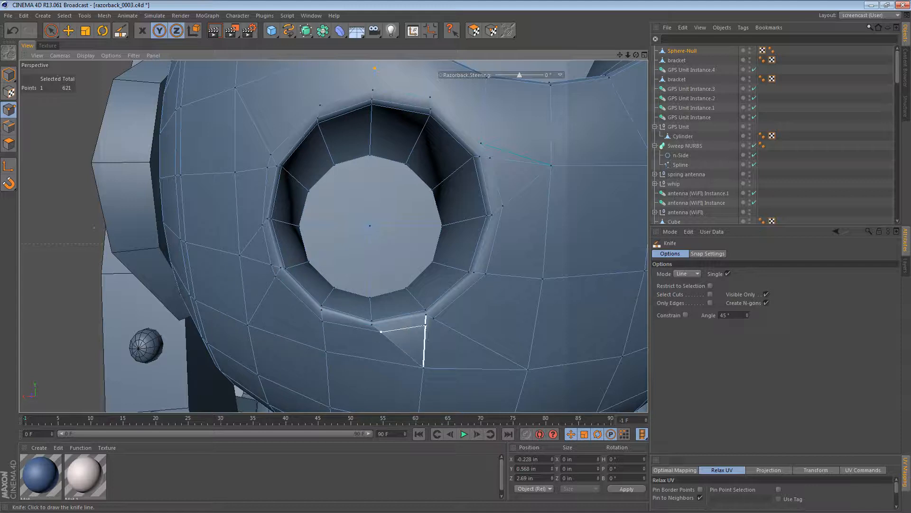
pyautogui.click(424, 324)
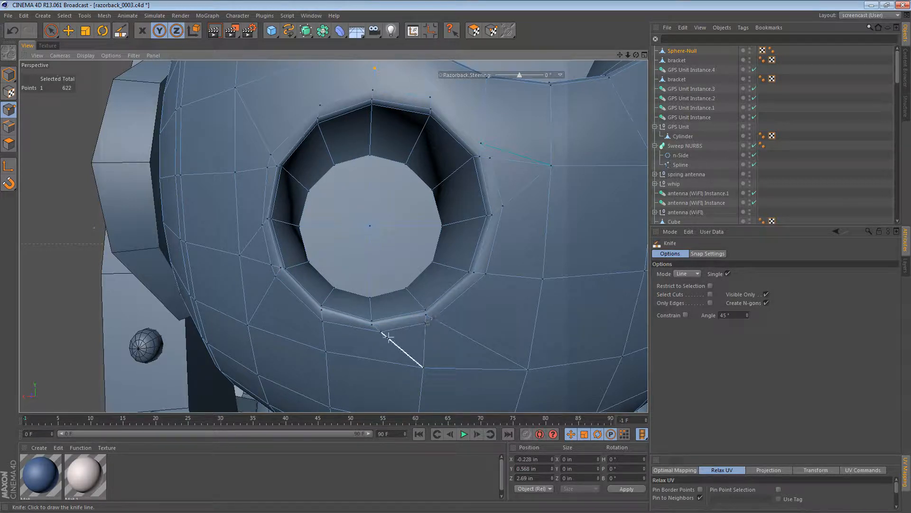
# Weld the doubled support-loop points at the lower-left and lower-right of the lower opening's rim.
pyautogui.press('space')
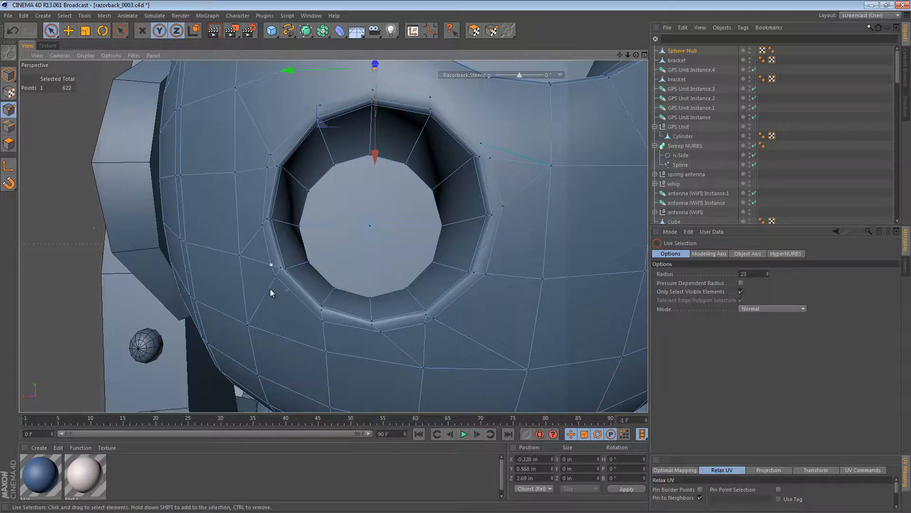
pyautogui.click(266, 274)
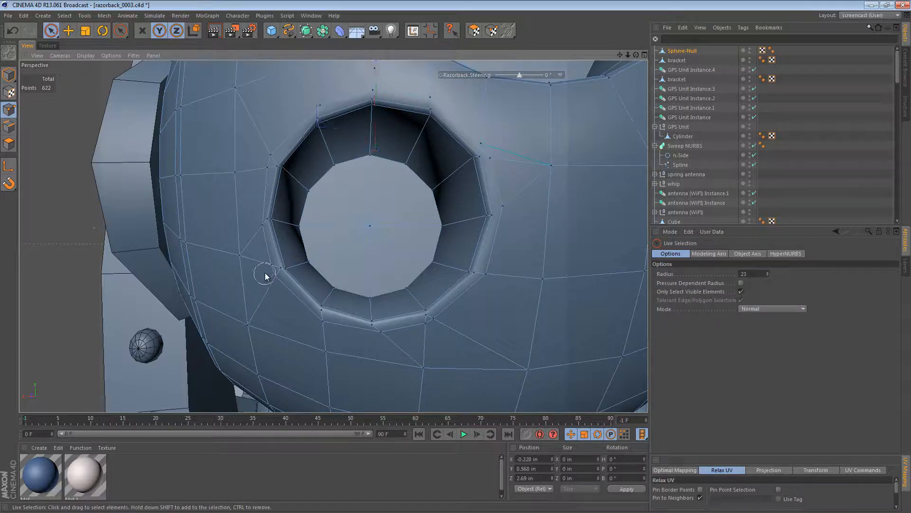
pyautogui.press('m')
pyautogui.press('q')
pyautogui.click(292, 311)
pyautogui.press('space')
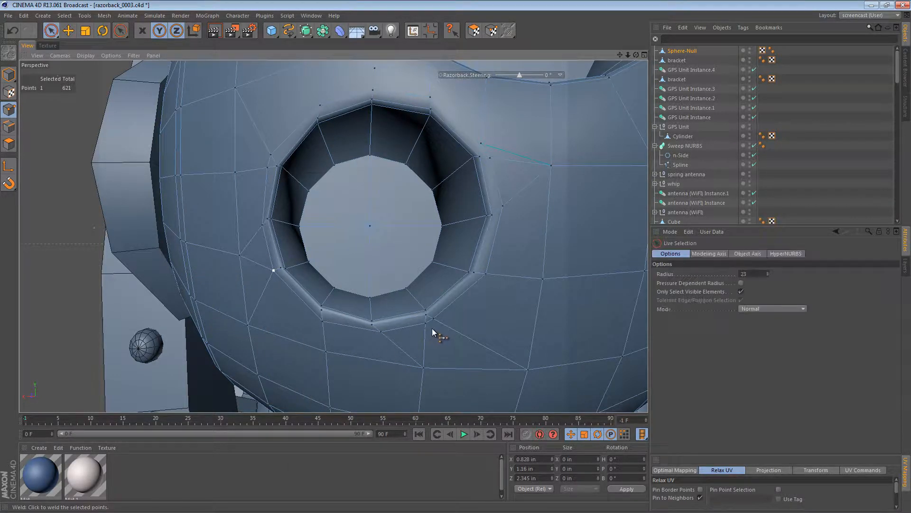
pyautogui.click(430, 324)
pyautogui.press('space')
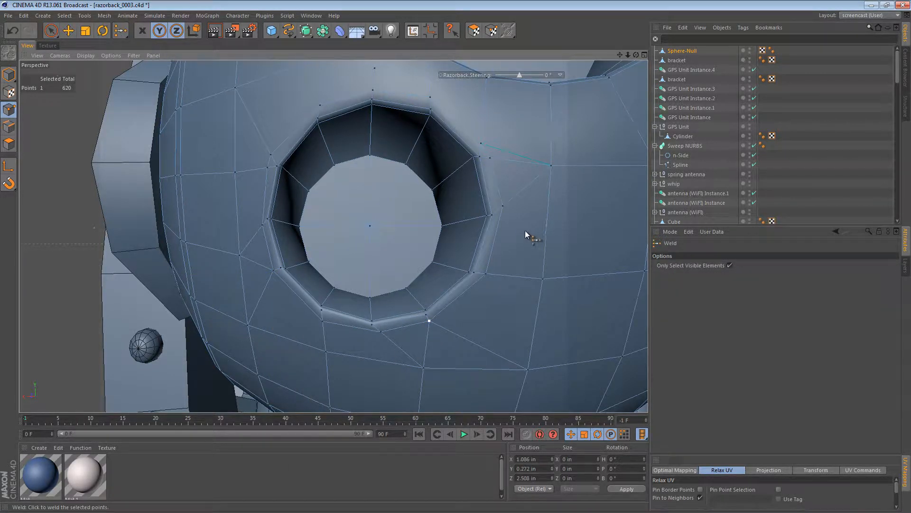
# Weld the doubled support-loop points at the upper-right and upper-left of the lower opening's rim.
pyautogui.press('space')
pyautogui.moveTo(495, 144); pyautogui.dragTo(494, 159)
pyautogui.press('space')
pyautogui.press('space')
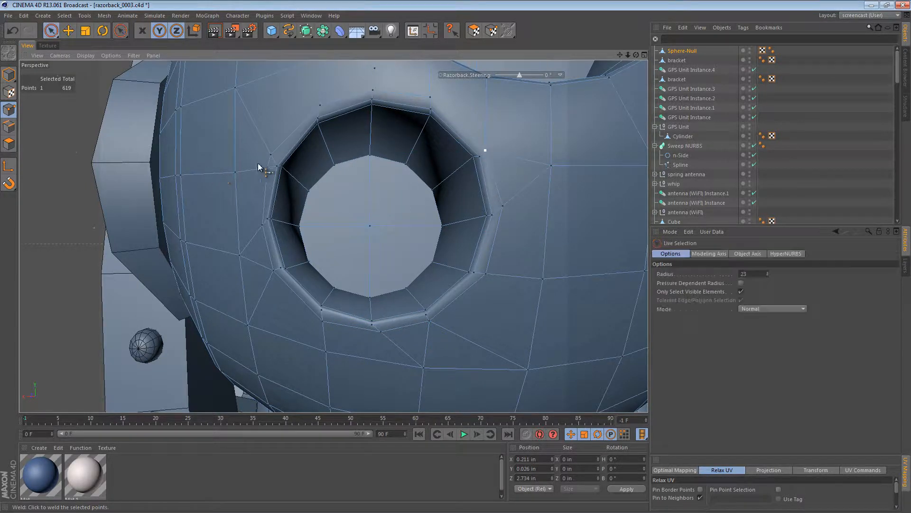
pyautogui.click(260, 153)
pyautogui.press('space')
pyautogui.click(251, 214)
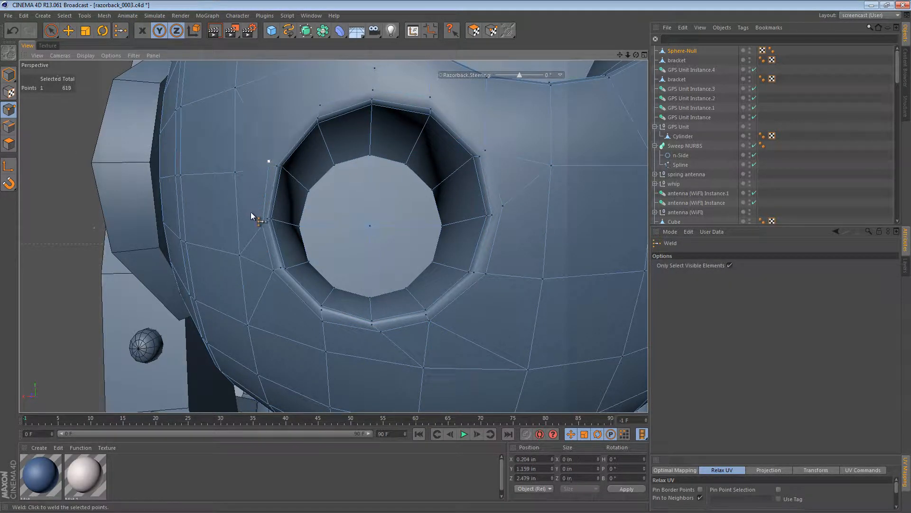
# Slide the support-loop points on the left side and bottom of the lower opening to even out their distance from the rim.
pyautogui.keyDown('alt'); pyautogui.moveTo(244, 188); pyautogui.dragTo(284, 221); pyautogui.keyUp('alt')
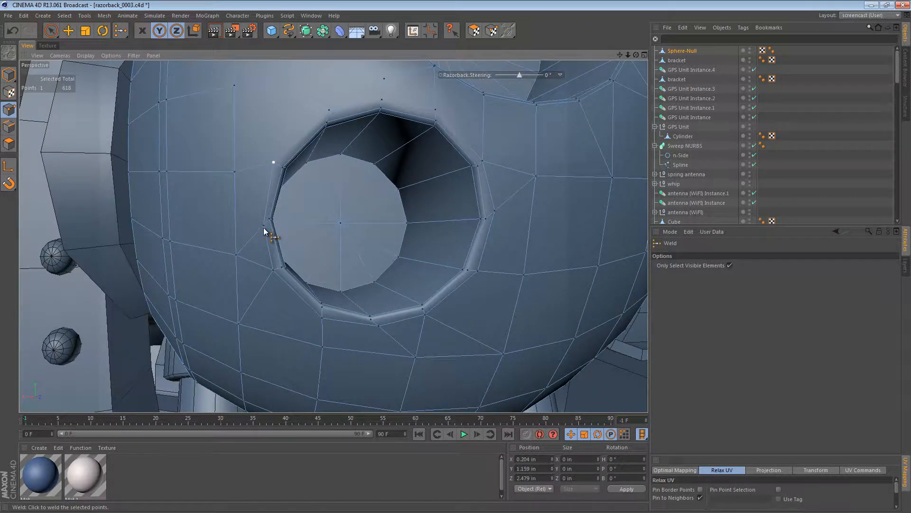
pyautogui.press('m')
pyautogui.press('o')
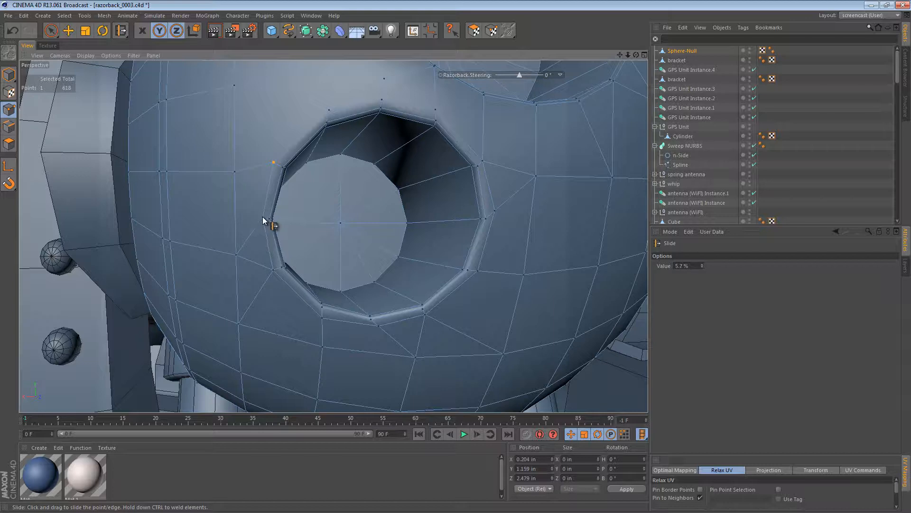
pyautogui.keyDown('alt'); pyautogui.moveTo(298, 298); pyautogui.dragTo(273, 274); pyautogui.keyUp('alt')
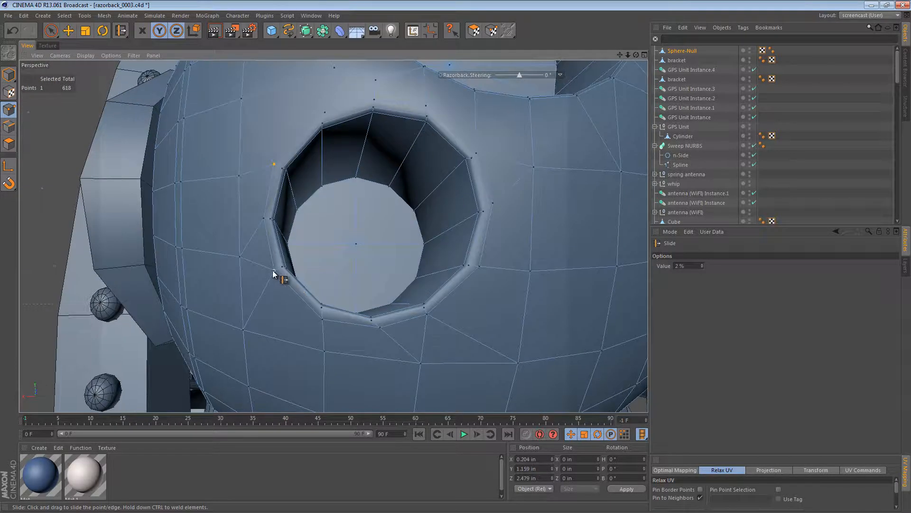
pyautogui.hotkey('ctrl', 'z')
pyautogui.keyDown('alt'); pyautogui.moveTo(321, 315); pyautogui.dragTo(285, 248, button='middle'); pyautogui.keyUp('alt')
pyautogui.keyDown('alt'); pyautogui.moveTo(285, 248); pyautogui.dragTo(322, 253, button='right'); pyautogui.keyUp('alt')
pyautogui.moveTo(287, 248); pyautogui.dragTo(277, 244)
pyautogui.keyDown('alt'); pyautogui.moveTo(404, 266); pyautogui.dragTo(362, 269, button='middle'); pyautogui.keyUp('alt')
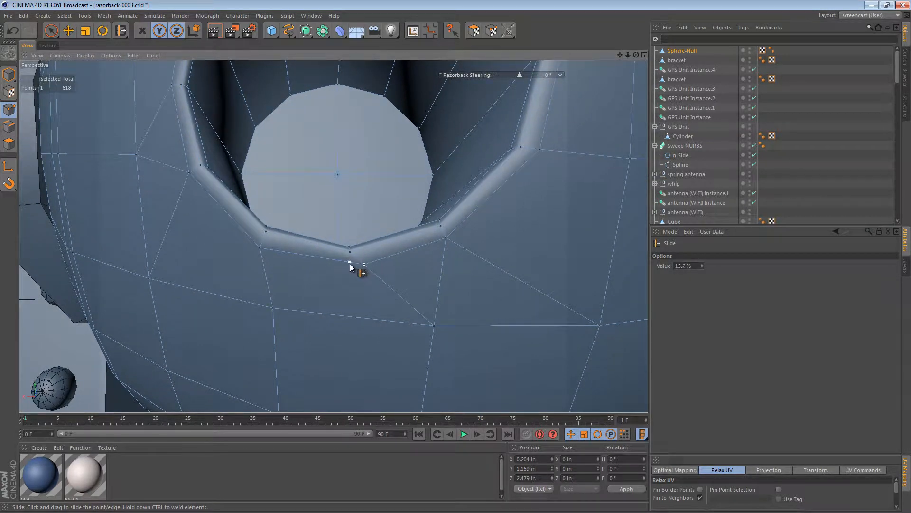
pyautogui.moveTo(351, 265); pyautogui.dragTo(351, 269)
# Slide the support-loop points along the right side of the lower opening to match the spacing of the loop.
pyautogui.keyDown('alt'); pyautogui.moveTo(461, 255); pyautogui.dragTo(341, 321, button='middle'); pyautogui.keyUp('alt')
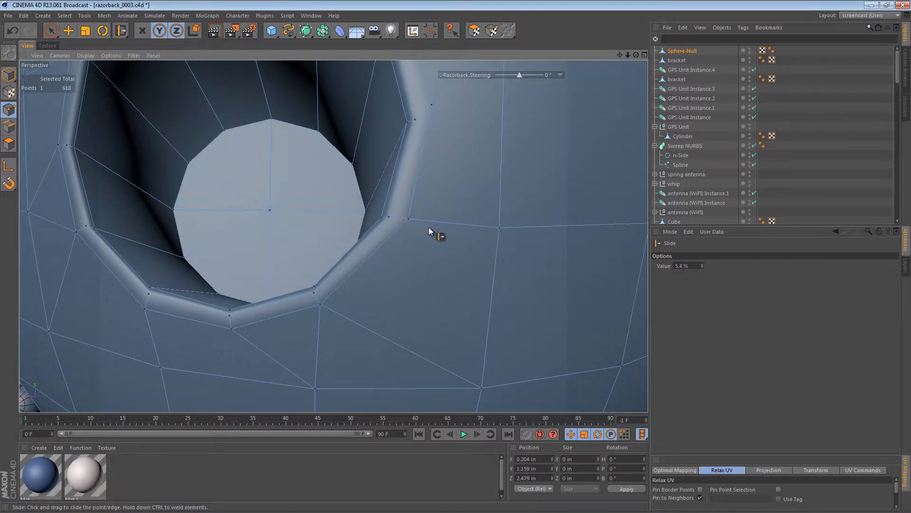
pyautogui.keyDown('alt'); pyautogui.moveTo(433, 232); pyautogui.dragTo(392, 311, button='middle'); pyautogui.keyUp('alt')
pyautogui.moveTo(388, 298); pyautogui.dragTo(405, 242)
pyautogui.keyDown('alt'); pyautogui.moveTo(406, 243); pyautogui.dragTo(409, 284, button='middle'); pyautogui.keyUp('alt')
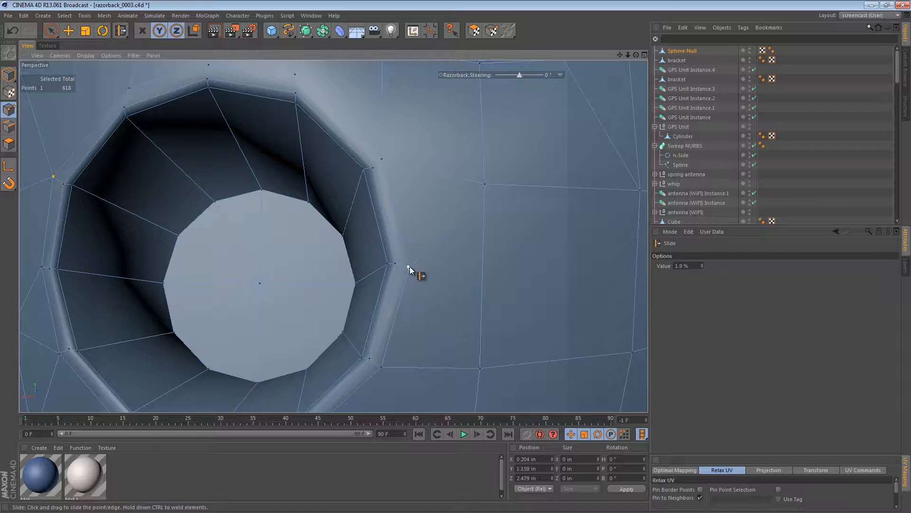
pyautogui.keyDown('alt'); pyautogui.moveTo(423, 253); pyautogui.dragTo(431, 248); pyautogui.keyUp('alt')
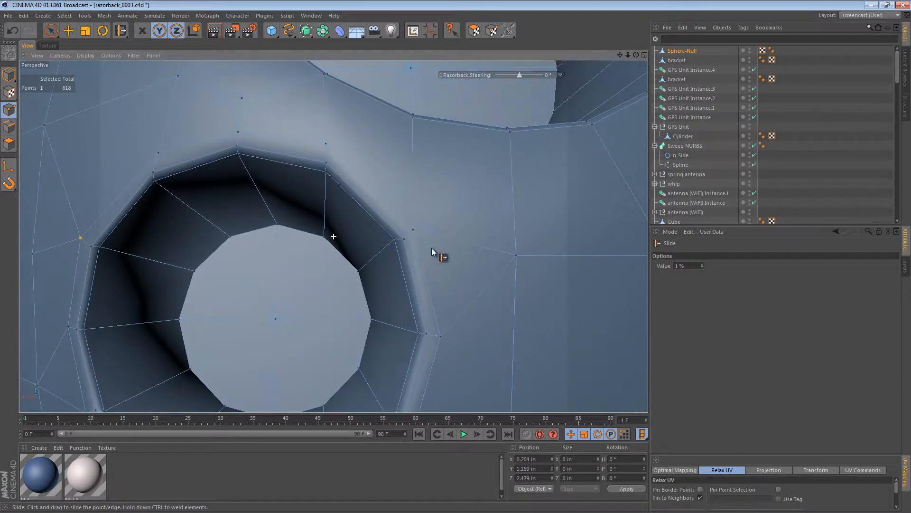
pyautogui.hotkey('ctrl', 'z')
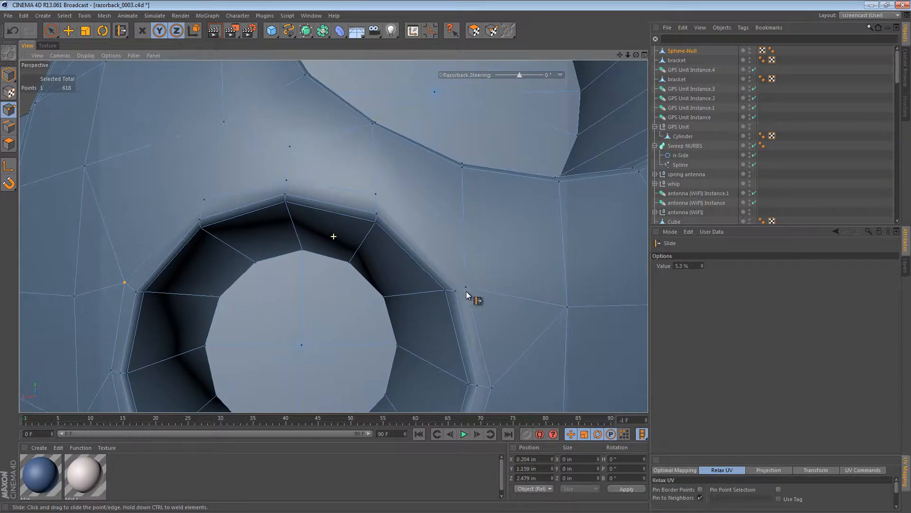
# Slide the support-loop points across the top of the lower opening to even spacing and clear the point selection.
pyautogui.keyDown('alt'); pyautogui.moveTo(457, 283); pyautogui.dragTo(465, 280); pyautogui.keyUp('alt')
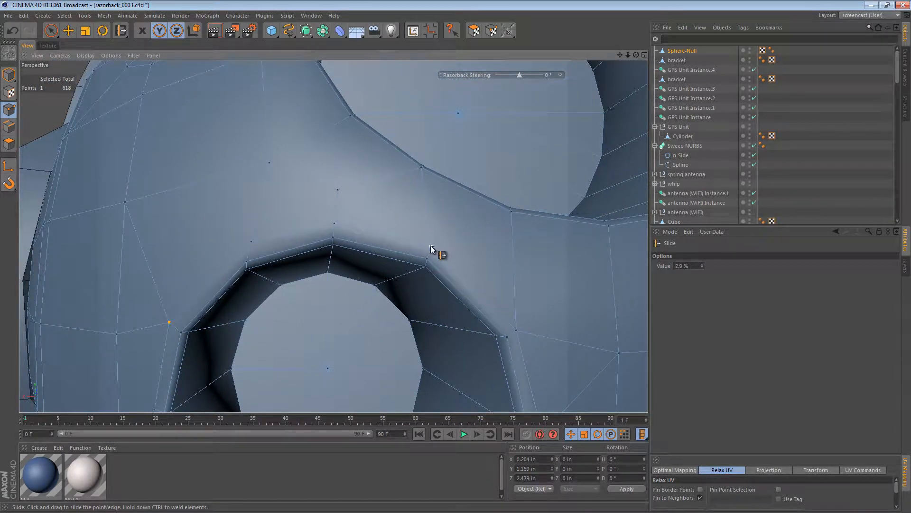
pyautogui.keyDown('alt'); pyautogui.moveTo(316, 240); pyautogui.dragTo(424, 271); pyautogui.keyUp('alt')
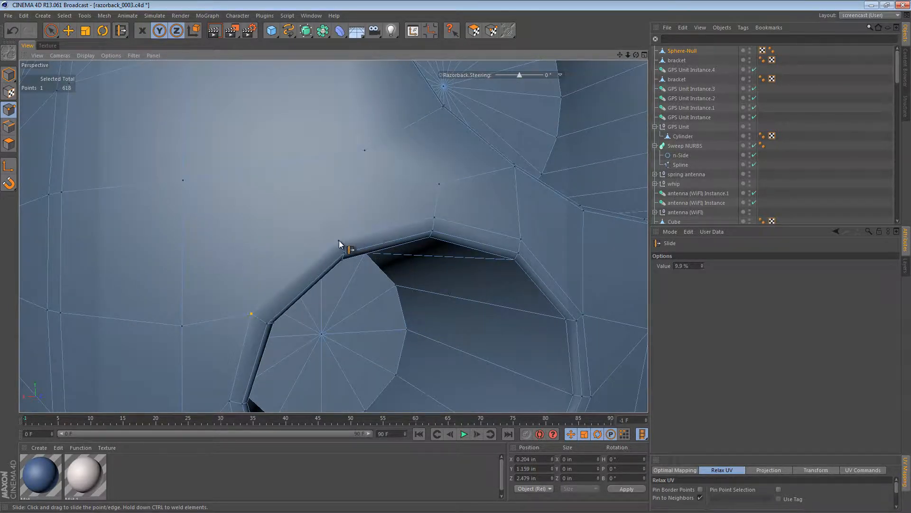
pyautogui.keyDown('alt'); pyautogui.moveTo(489, 236); pyautogui.dragTo(321, 245, button='right'); pyautogui.keyUp('alt')
pyautogui.keyDown('alt'); pyautogui.moveTo(451, 247); pyautogui.dragTo(537, 247, button='right'); pyautogui.keyUp('alt')
pyautogui.keyDown('alt'); pyautogui.moveTo(536, 246); pyautogui.dragTo(391, 278, button='middle'); pyautogui.keyUp('alt')
pyautogui.click(459, 255)
pyautogui.keyDown('alt'); pyautogui.moveTo(364, 257); pyautogui.dragTo(326, 274); pyautogui.keyUp('alt')
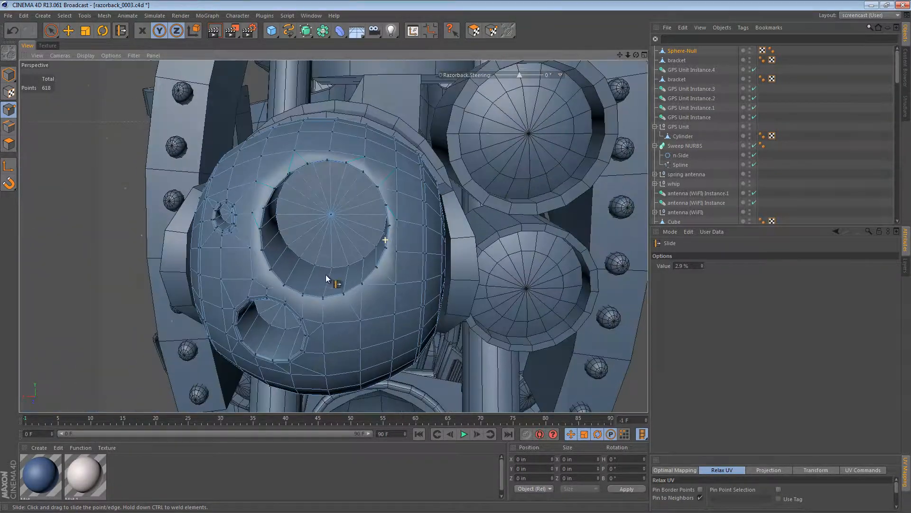
# Select the n-gon left of the large opening and knife an edge from the small opening's outer ring across it to the large rim.
pyautogui.keyDown('alt'); pyautogui.moveTo(328, 223); pyautogui.dragTo(375, 227, button='right'); pyautogui.keyUp('alt')
pyautogui.keyDown('alt'); pyautogui.moveTo(375, 228); pyautogui.dragTo(379, 243); pyautogui.keyUp('alt')
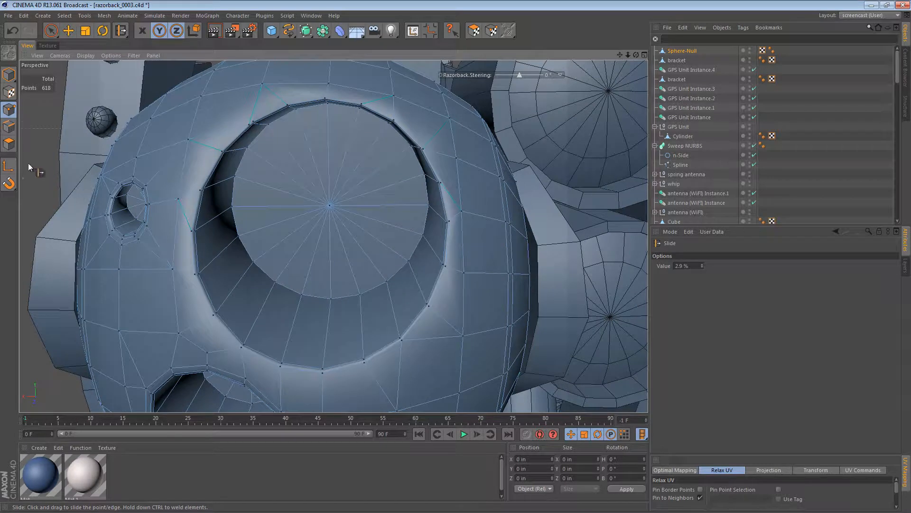
pyautogui.click(8, 144)
pyautogui.press('e')
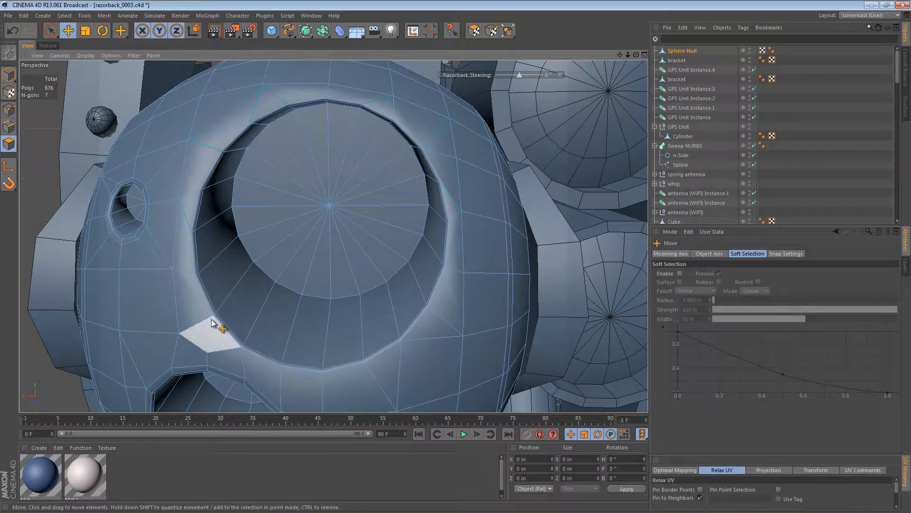
pyautogui.click(190, 219)
pyautogui.press('k')
pyautogui.scroll(4, 203, 230)
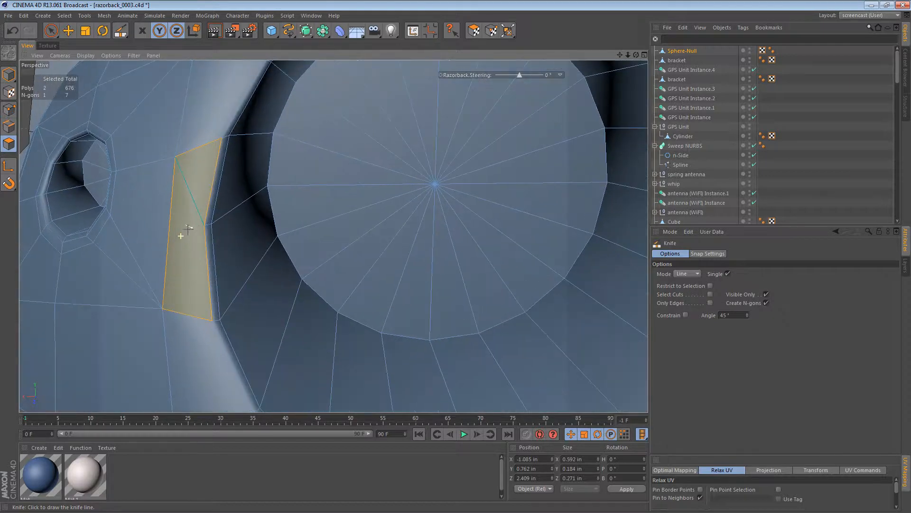
pyautogui.keyDown('alt'); pyautogui.moveTo(188, 229); pyautogui.dragTo(255, 236); pyautogui.keyUp('alt')
pyautogui.keyDown('alt'); pyautogui.moveTo(221, 233); pyautogui.dragTo(500, 232, button='middle'); pyautogui.keyUp('alt')
pyautogui.keyDown('alt'); pyautogui.moveTo(408, 244); pyautogui.dragTo(346, 196); pyautogui.keyUp('alt')
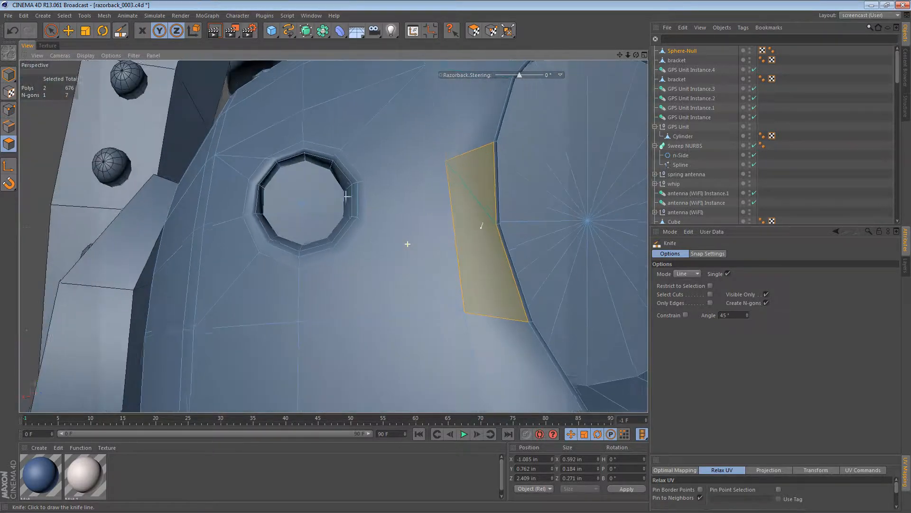
pyautogui.scroll(-4, 408, 244)
pyautogui.moveTo(363, 231)
pyautogui.mouseDown()
pyautogui.moveTo(413, 234)
pyautogui.moveTo(451, 222)
pyautogui.mouseUp()
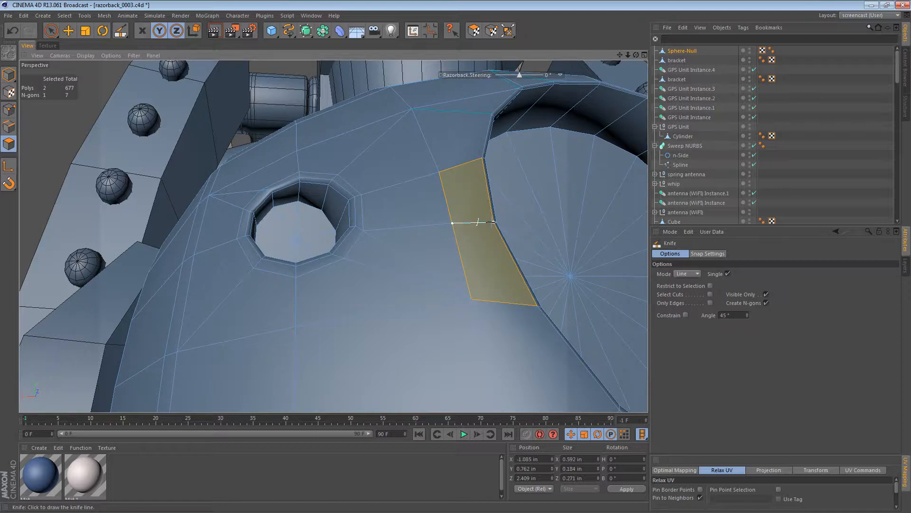
# Select the two narrow polygons below the new cut beside the small opening and melt them into one four-sided face.
pyautogui.press('e')
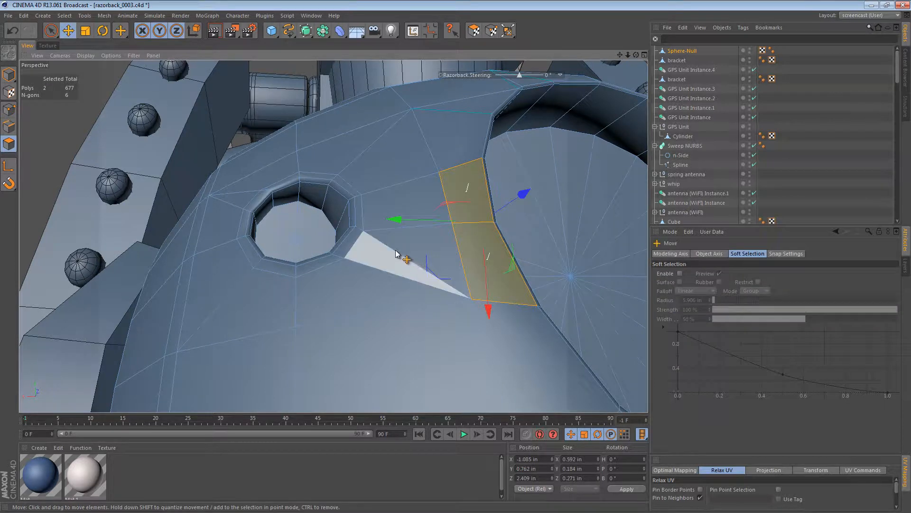
pyautogui.click(396, 247)
pyautogui.keyDown('shift'); pyautogui.click(418, 274); pyautogui.keyUp('shift')
pyautogui.press('u')
pyautogui.press('z')
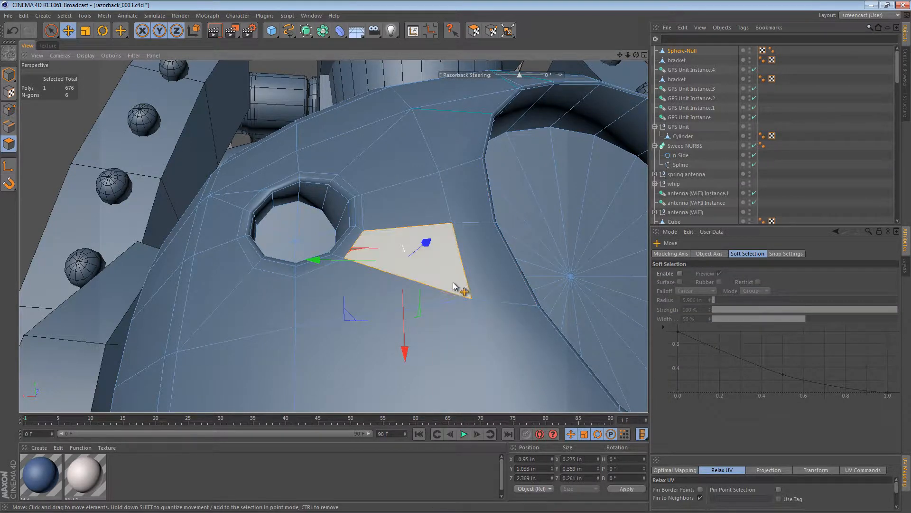
# Switch to point mode and weld the two closely spaced points at the upper-left of the large opening's rim.
pyautogui.keyDown('alt'); pyautogui.moveTo(454, 286); pyautogui.dragTo(193, 171); pyautogui.keyUp('alt')
pyautogui.click(9, 110)
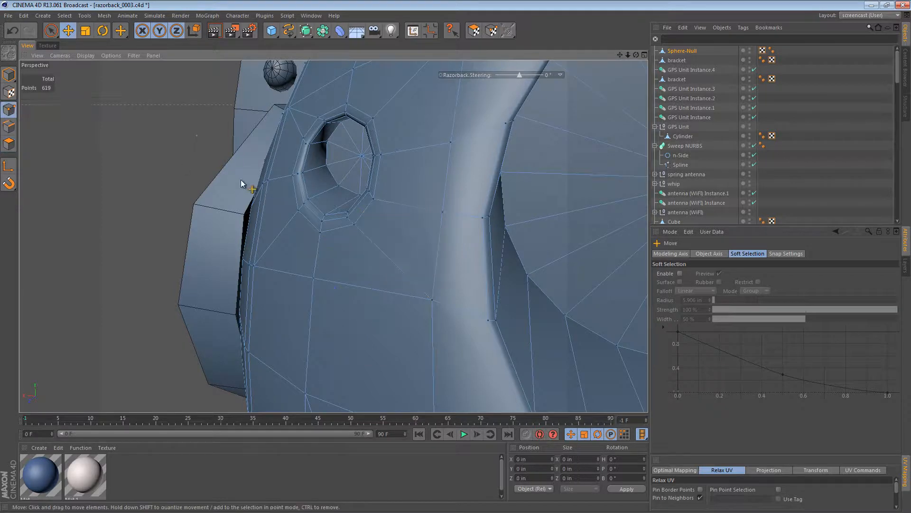
pyautogui.click(448, 212)
pyautogui.keyDown('alt'); pyautogui.moveTo(447, 210); pyautogui.dragTo(601, 250); pyautogui.keyUp('alt')
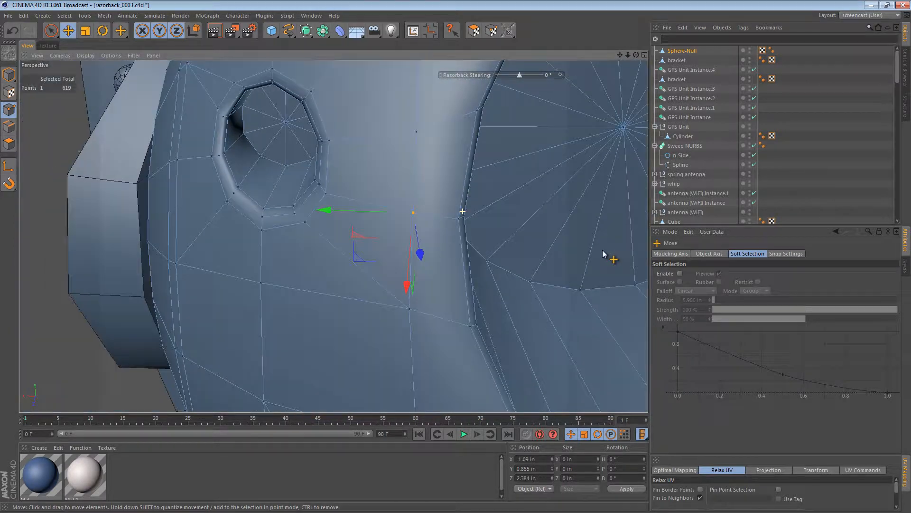
pyautogui.keyDown('alt'); pyautogui.moveTo(530, 163); pyautogui.dragTo(333, 236, button='right'); pyautogui.keyUp('alt')
pyautogui.keyDown('alt'); pyautogui.moveTo(334, 236); pyautogui.dragTo(323, 300); pyautogui.keyUp('alt')
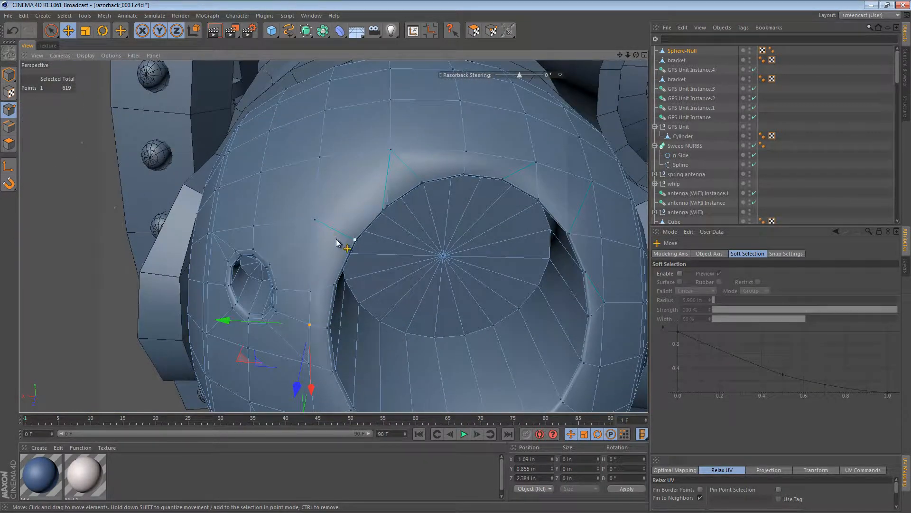
pyautogui.keyDown('alt'); pyautogui.moveTo(388, 196); pyautogui.dragTo(494, 191, button='right'); pyautogui.keyUp('alt')
pyautogui.keyDown('alt'); pyautogui.moveTo(404, 181); pyautogui.dragTo(364, 128); pyautogui.keyUp('alt')
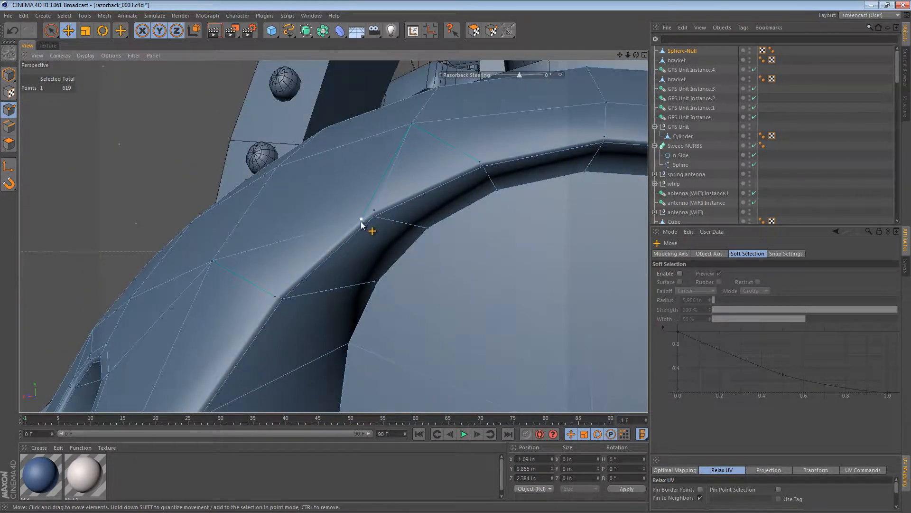
pyautogui.click(362, 221)
pyautogui.keyDown('shift'); pyautogui.click(381, 225); pyautogui.keyUp('shift')
pyautogui.press('m')
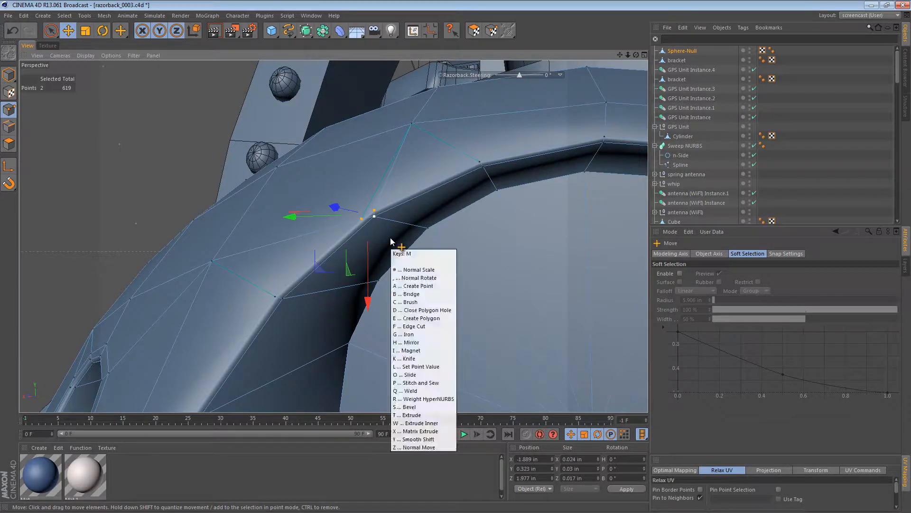
pyautogui.press('q')
pyautogui.click(370, 214)
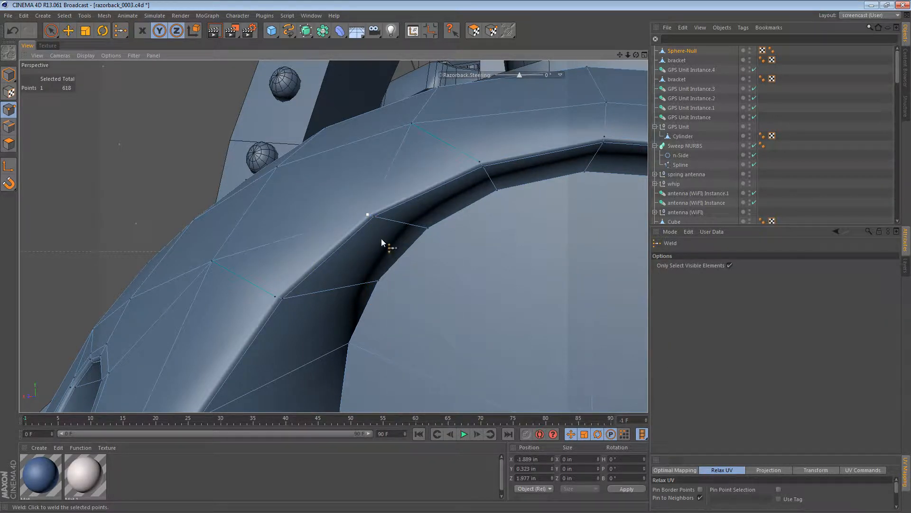
pyautogui.scroll(3, 378, 223)
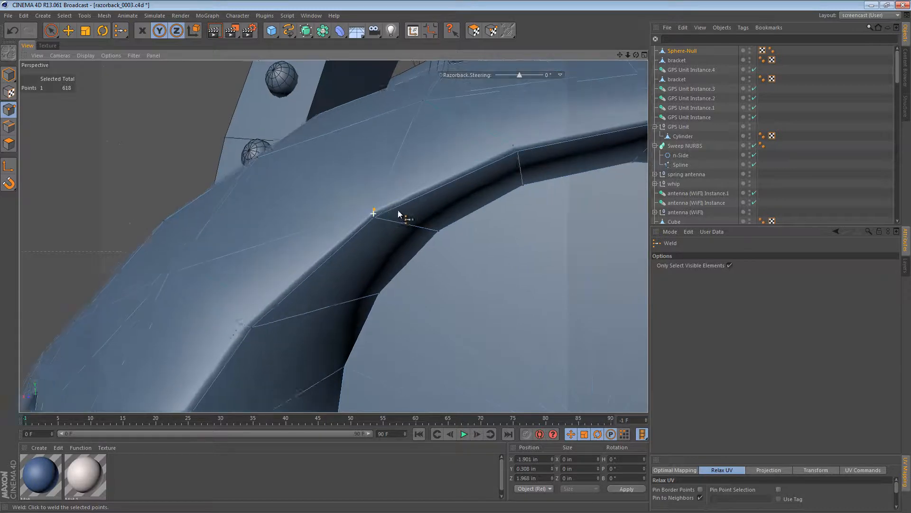
# Move the welded point at the upper-left of the large opening's rim to about X -1.90, Y 0.32, Z 1.97 in.
pyautogui.keyDown('alt'); pyautogui.moveTo(377, 212); pyautogui.dragTo(393, 240); pyautogui.keyUp('alt')
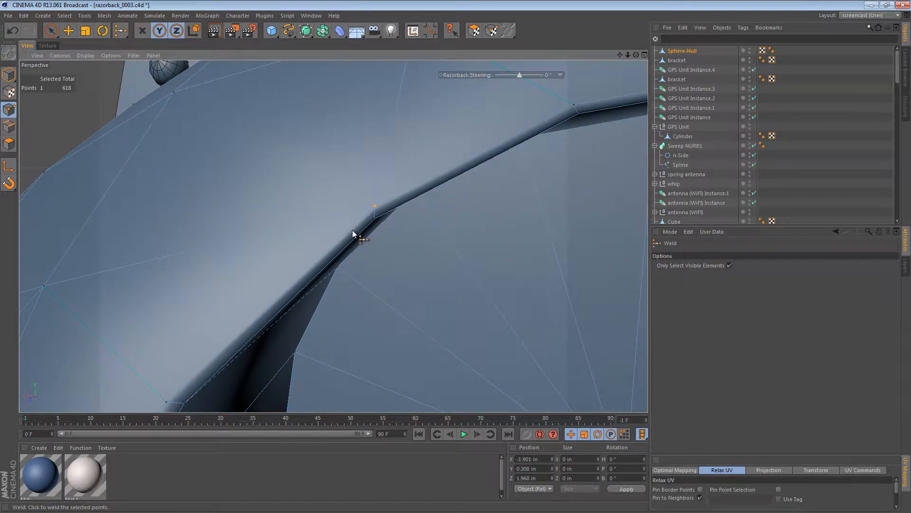
pyautogui.press('e')
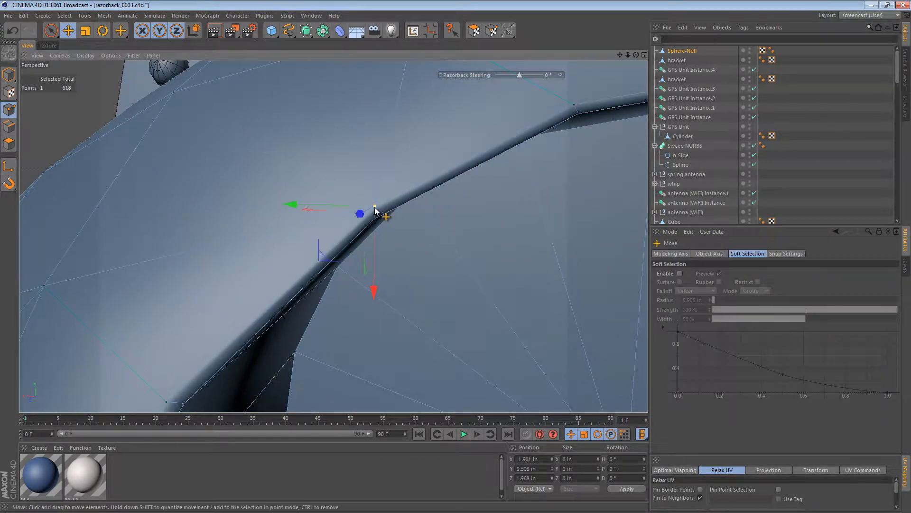
pyautogui.moveTo(385, 213); pyautogui.dragTo(375, 215)
pyautogui.scroll(-4, 423, 183)
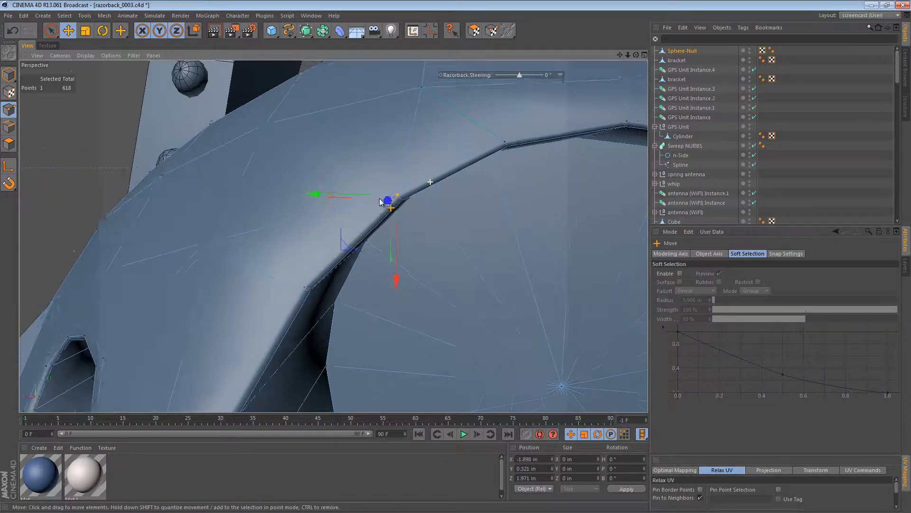
# Nudge the point on the opposite side of the large opening's rim to about X -1.425, Y -1.219, Z 2 in.
pyautogui.keyDown('alt'); pyautogui.moveTo(374, 203); pyautogui.dragTo(164, 191, button='middle'); pyautogui.keyUp('alt')
pyautogui.keyDown('alt'); pyautogui.moveTo(411, 204); pyautogui.dragTo(516, 191); pyautogui.keyUp('alt')
pyautogui.keyDown('alt'); pyautogui.moveTo(516, 191); pyautogui.dragTo(532, 197, button='right'); pyautogui.keyUp('alt')
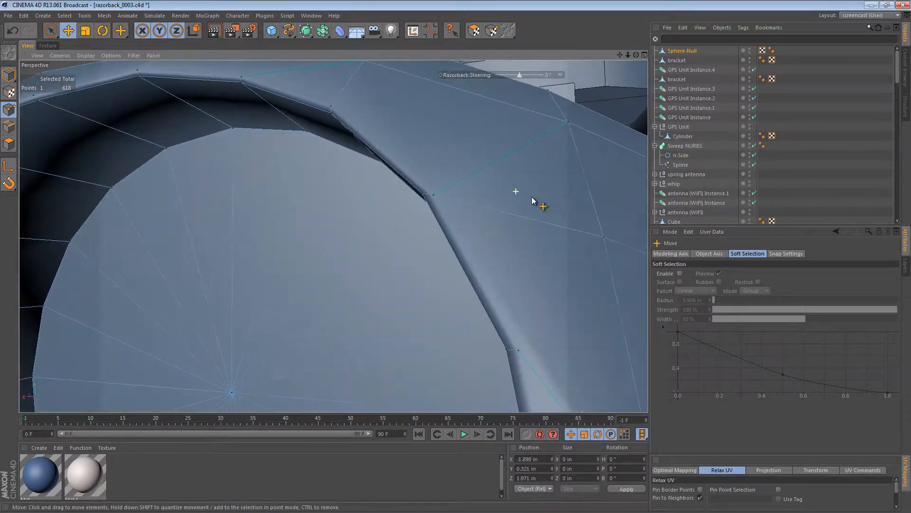
pyautogui.click(436, 196)
pyautogui.keyDown('alt'); pyautogui.moveTo(440, 200); pyautogui.dragTo(476, 251); pyautogui.keyUp('alt')
pyautogui.moveTo(477, 247); pyautogui.dragTo(484, 310)
pyautogui.click(504, 331)
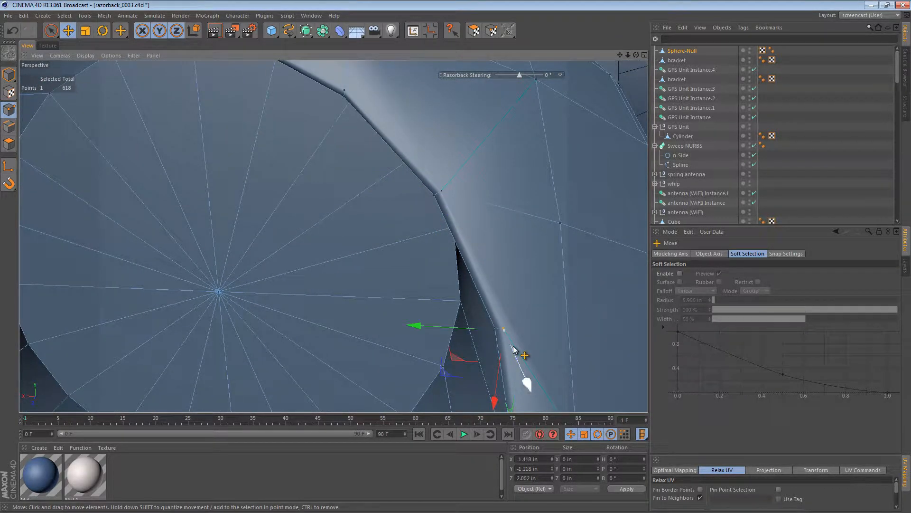
pyautogui.moveTo(526, 345); pyautogui.dragTo(524, 346)
pyautogui.keyDown('alt'); pyautogui.moveTo(432, 143); pyautogui.dragTo(554, 257); pyautogui.keyUp('alt')
pyautogui.keyDown('alt'); pyautogui.moveTo(553, 256); pyautogui.dragTo(508, 258, button='right'); pyautogui.keyUp('alt')
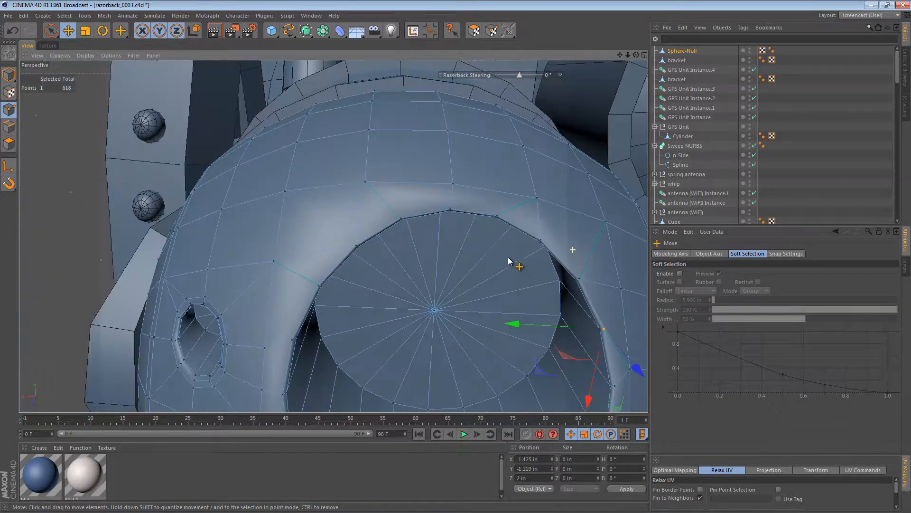
# In polygon mode, select the four n-gons along the upper edge of the large opening and remove their n-gons.
pyautogui.keyDown('alt'); pyautogui.moveTo(334, 236); pyautogui.dragTo(492, 171); pyautogui.keyUp('alt')
pyautogui.keyDown('alt'); pyautogui.moveTo(489, 167); pyautogui.dragTo(466, 217, button='right'); pyautogui.keyUp('alt')
pyautogui.keyDown('alt'); pyautogui.moveTo(465, 213); pyautogui.dragTo(409, 194); pyautogui.keyUp('alt')
pyautogui.keyDown('alt'); pyautogui.moveTo(459, 191); pyautogui.dragTo(437, 211, button='middle'); pyautogui.keyUp('alt')
pyautogui.keyDown('alt'); pyautogui.moveTo(427, 210); pyautogui.dragTo(443, 191, button='right'); pyautogui.keyUp('alt')
pyautogui.keyDown('alt'); pyautogui.moveTo(444, 194); pyautogui.dragTo(465, 206); pyautogui.keyUp('alt')
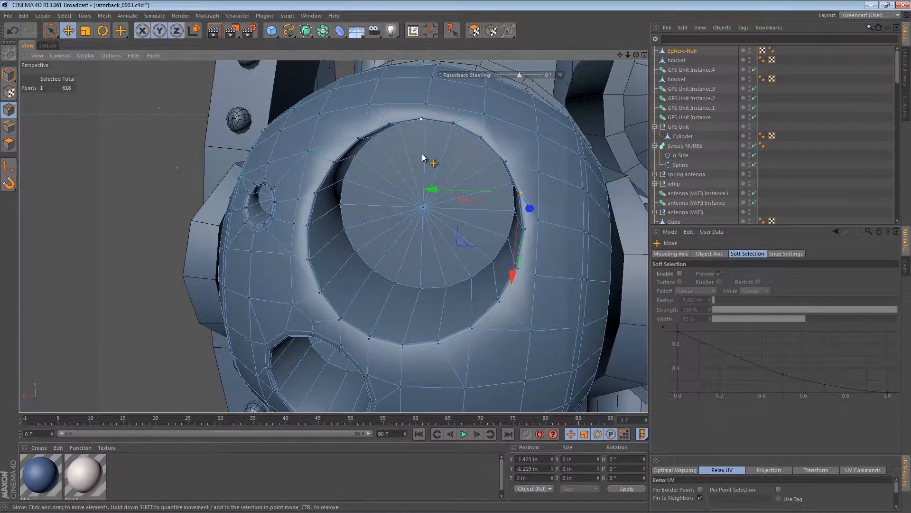
pyautogui.click(9, 144)
pyautogui.click(281, 236)
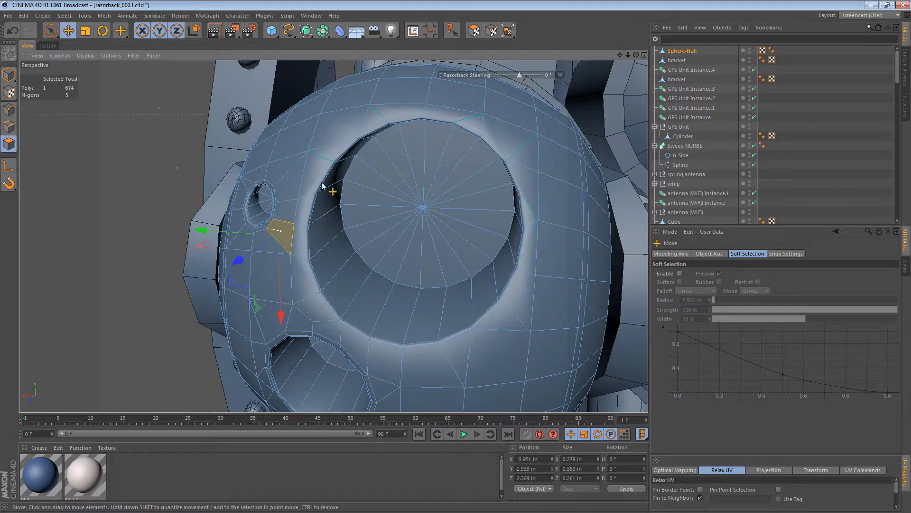
pyautogui.click(505, 148)
pyautogui.keyDown('shift'); pyautogui.click(454, 117); pyautogui.keyUp('shift')
pyautogui.keyDown('shift'); pyautogui.click(394, 114); pyautogui.keyUp('shift')
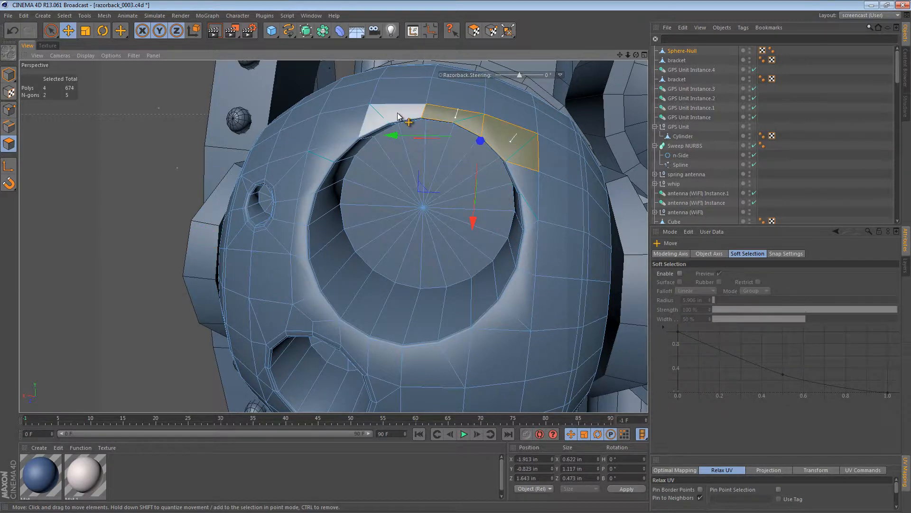
pyautogui.keyDown('shift'); pyautogui.click(322, 164); pyautogui.keyUp('shift')
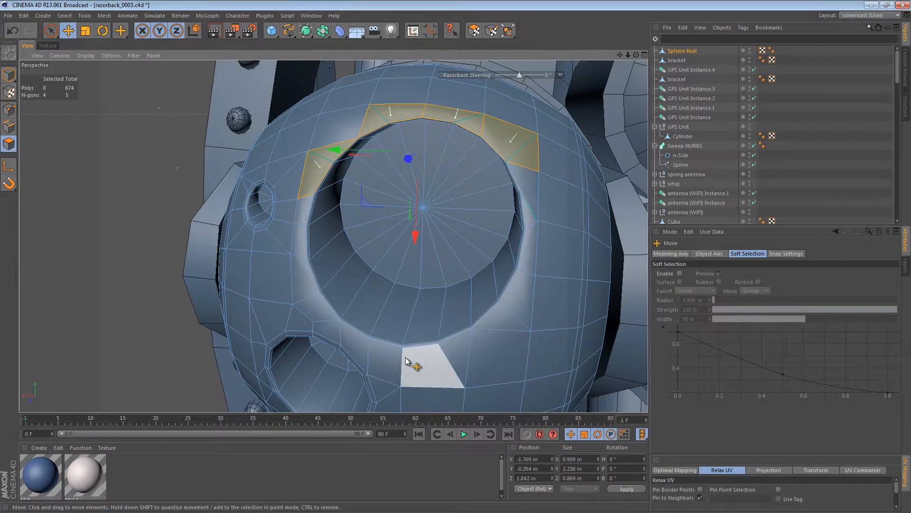
pyautogui.keyDown('shift'); pyautogui.click(536, 213); pyautogui.keyUp('shift')
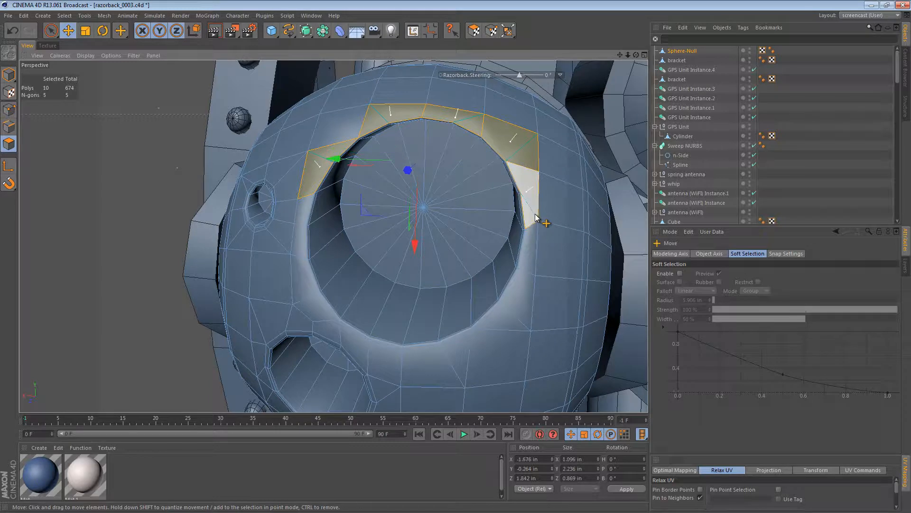
pyautogui.keyDown('ctrl'); pyautogui.click(535, 214); pyautogui.keyUp('ctrl')
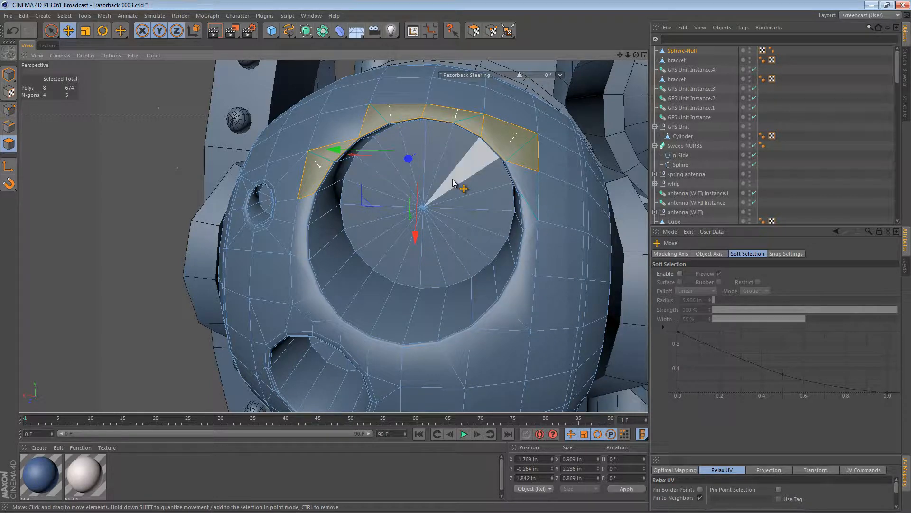
pyautogui.press('u')
pyautogui.press('e')
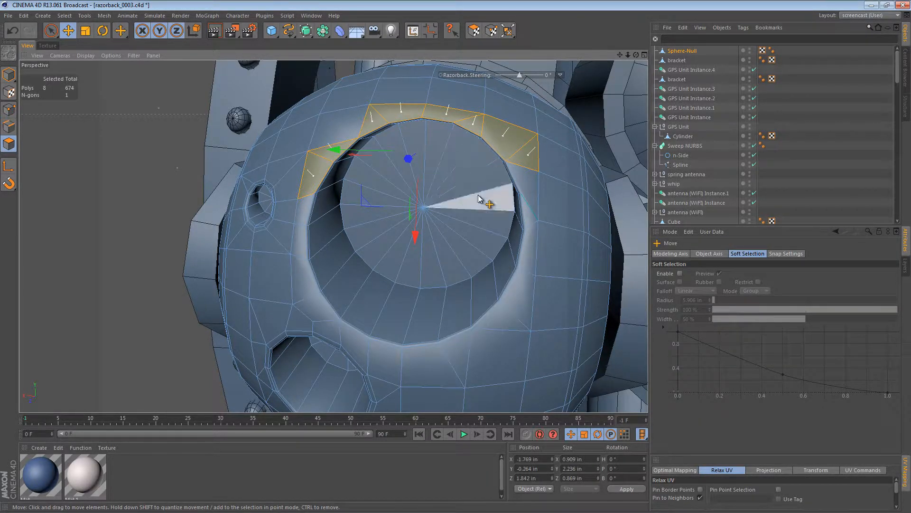
# Knife the remaining n-gon right of the large opening from the rim point to its upper outer corner.
pyautogui.keyDown('alt'); pyautogui.moveTo(452, 186); pyautogui.dragTo(379, 180); pyautogui.keyUp('alt')
pyautogui.keyDown('alt'); pyautogui.moveTo(379, 179); pyautogui.dragTo(421, 183, button='right'); pyautogui.keyUp('alt')
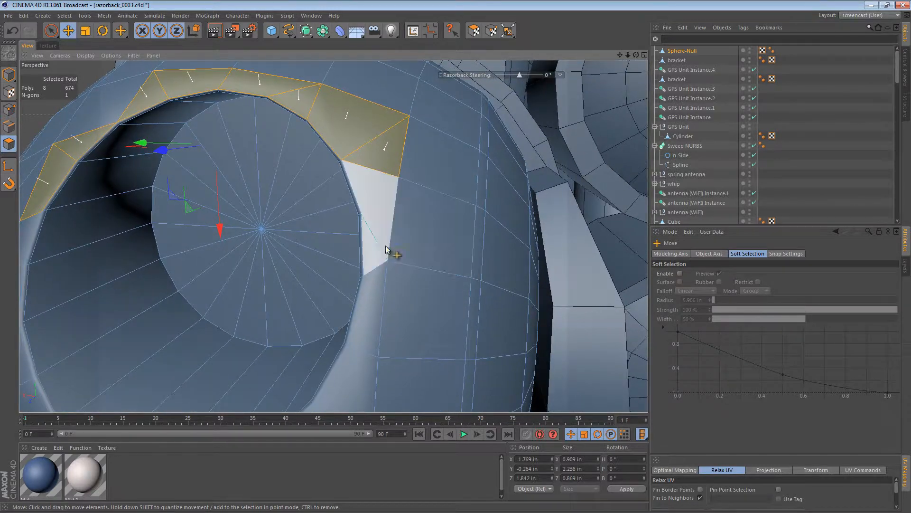
pyautogui.press('k')
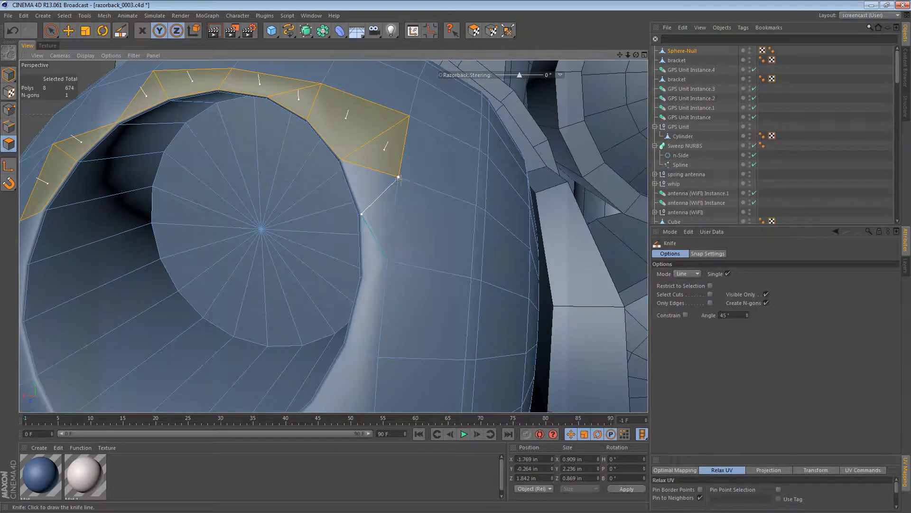
pyautogui.click(398, 177)
# Knife a support edge just outside the large opening's rim, from its lower right up along the right side.
pyautogui.keyDown('alt'); pyautogui.moveTo(376, 238); pyautogui.dragTo(334, 236); pyautogui.keyUp('alt')
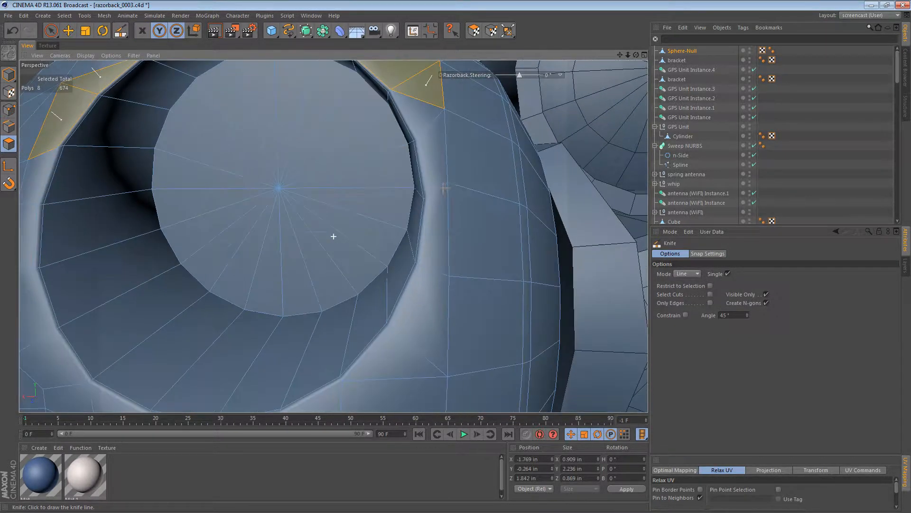
pyautogui.keyDown('alt'); pyautogui.moveTo(459, 201); pyautogui.dragTo(403, 201, button='right'); pyautogui.keyUp('alt')
pyautogui.keyDown('alt'); pyautogui.moveTo(422, 218); pyautogui.dragTo(429, 218, button='middle'); pyautogui.keyUp('alt')
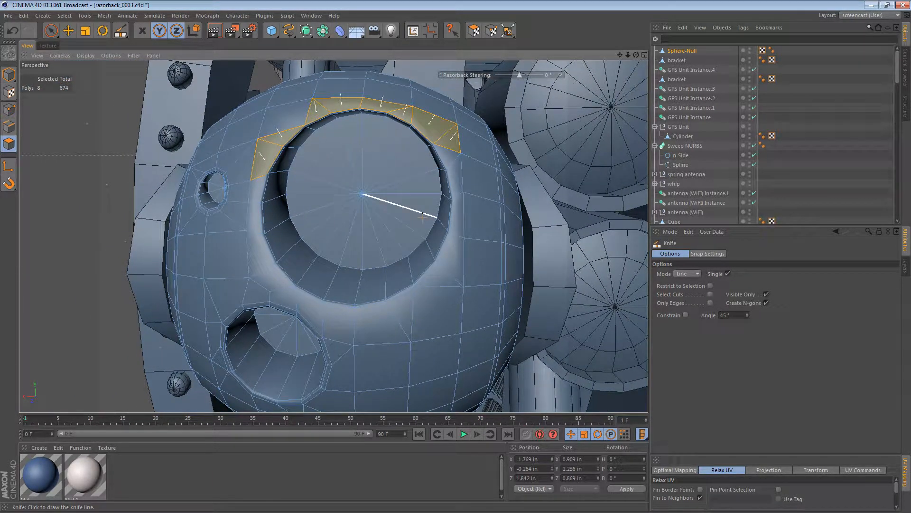
pyautogui.moveTo(422, 217); pyautogui.dragTo(412, 244)
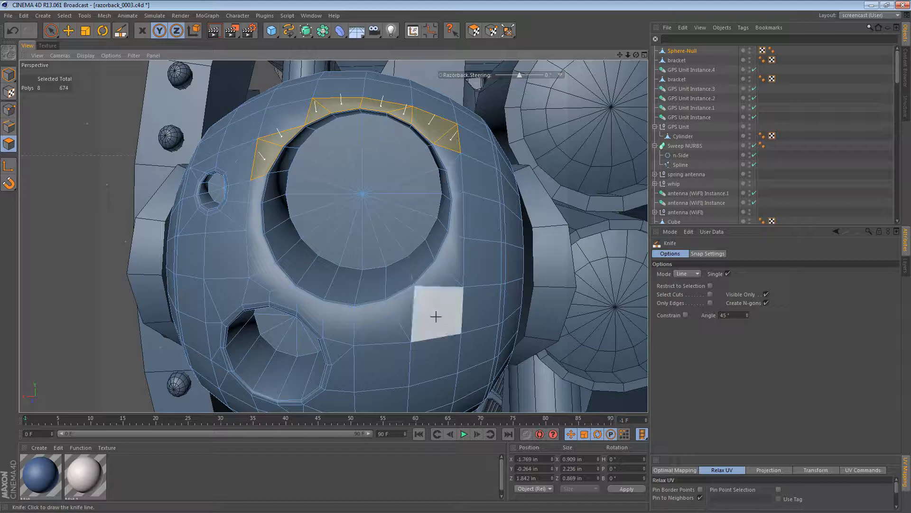
pyautogui.keyDown('alt'); pyautogui.moveTo(423, 309); pyautogui.dragTo(436, 267, button='right'); pyautogui.keyUp('alt')
pyautogui.click(418, 256)
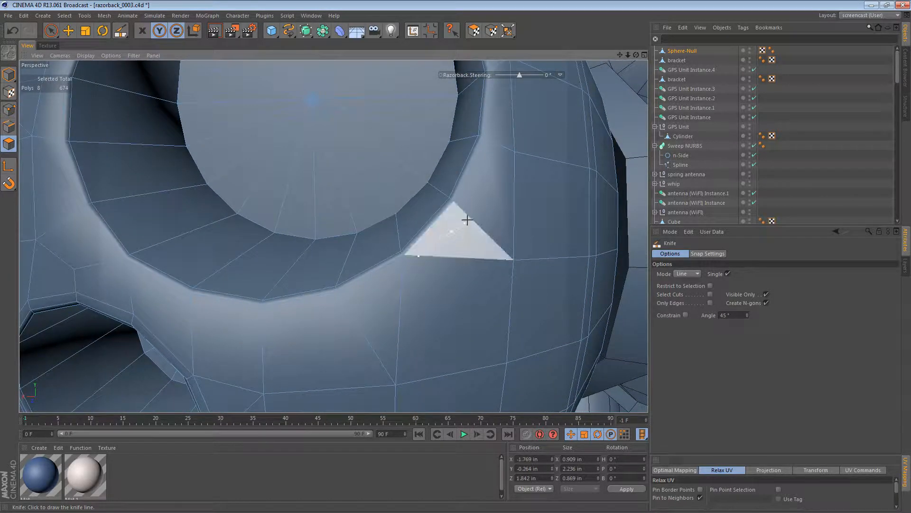
pyautogui.click(461, 208)
pyautogui.click(461, 208)
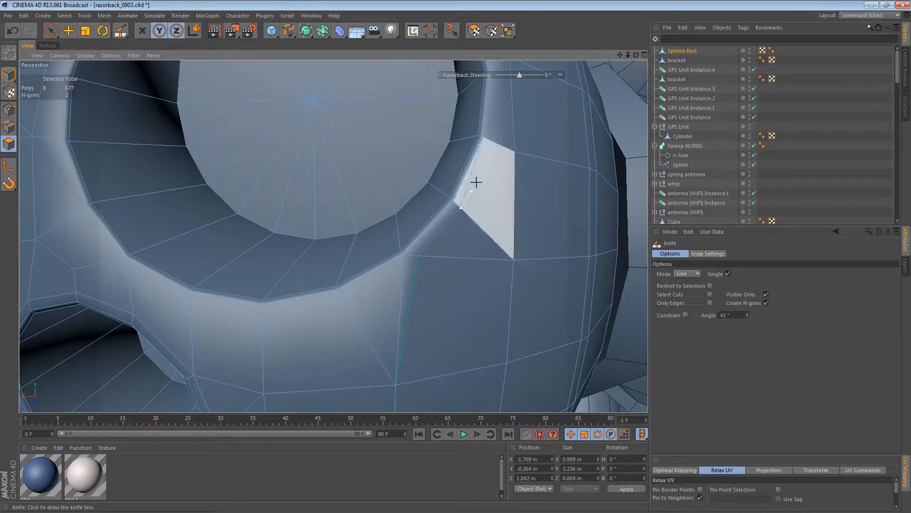
pyautogui.click(489, 140)
pyautogui.keyDown('alt'); pyautogui.moveTo(489, 140); pyautogui.dragTo(446, 293); pyautogui.keyUp('alt')
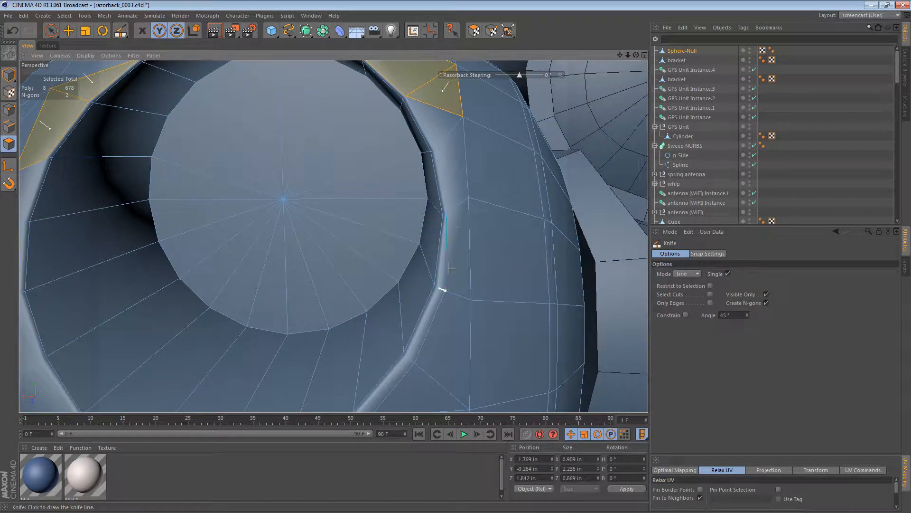
pyautogui.click(455, 207)
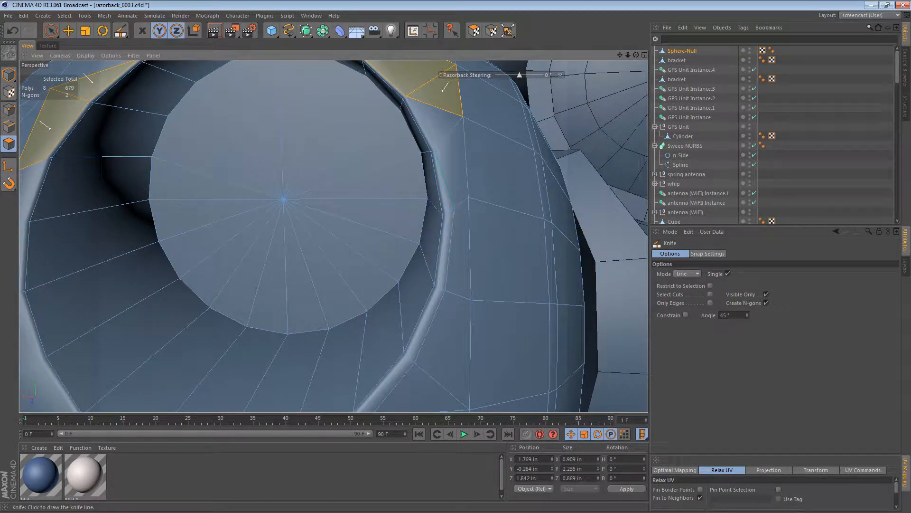
# Continue the knifed support edge around the upper-right of the large opening, through the selected polygons.
pyautogui.keyDown('alt'); pyautogui.moveTo(455, 209); pyautogui.dragTo(440, 233); pyautogui.keyUp('alt')
pyautogui.click(442, 233)
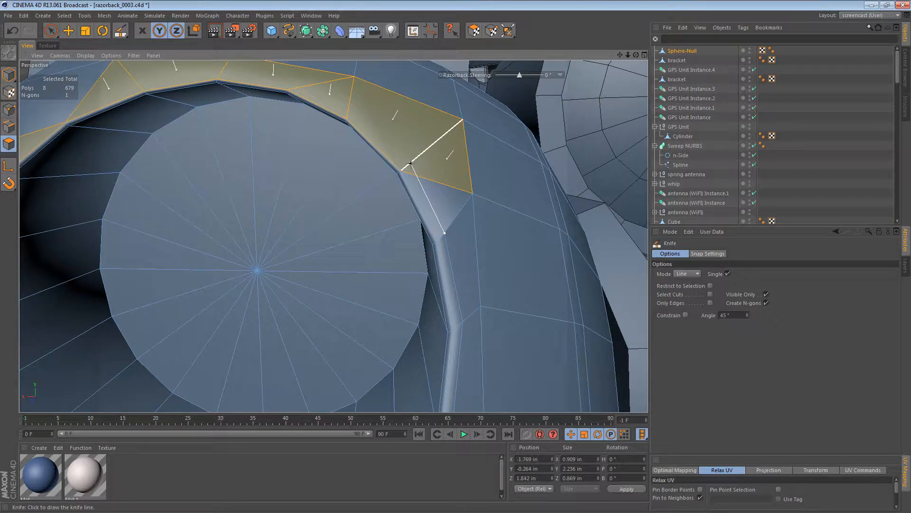
pyautogui.click(411, 162)
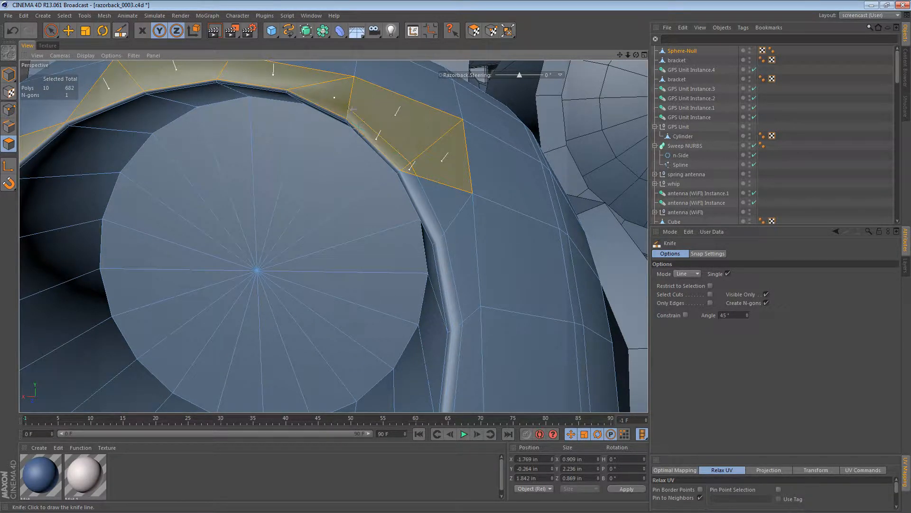
# Extend the support cut across the polygons at the top of the large opening, parallel to the rim.
pyautogui.keyDown('alt'); pyautogui.moveTo(351, 110); pyautogui.dragTo(333, 236); pyautogui.keyUp('alt')
pyautogui.keyDown('alt'); pyautogui.moveTo(405, 187); pyautogui.dragTo(455, 228, button='middle'); pyautogui.keyUp('alt')
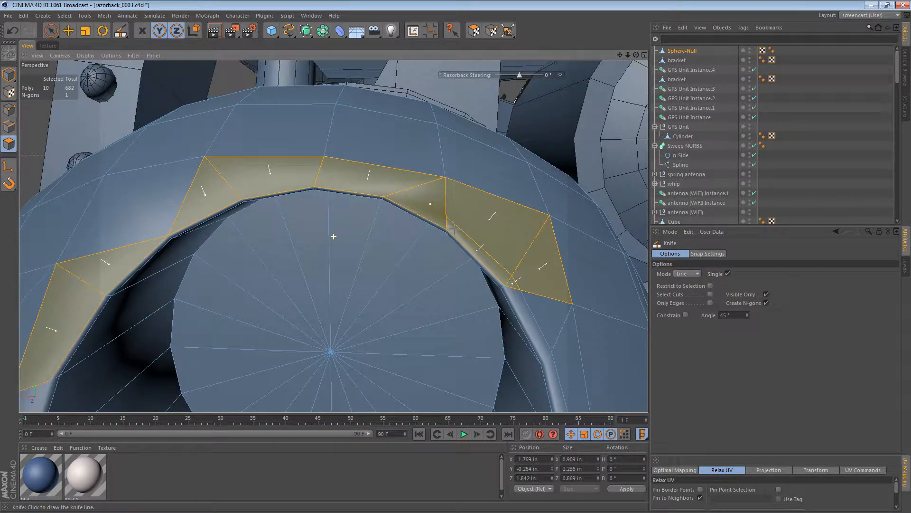
pyautogui.click(395, 192)
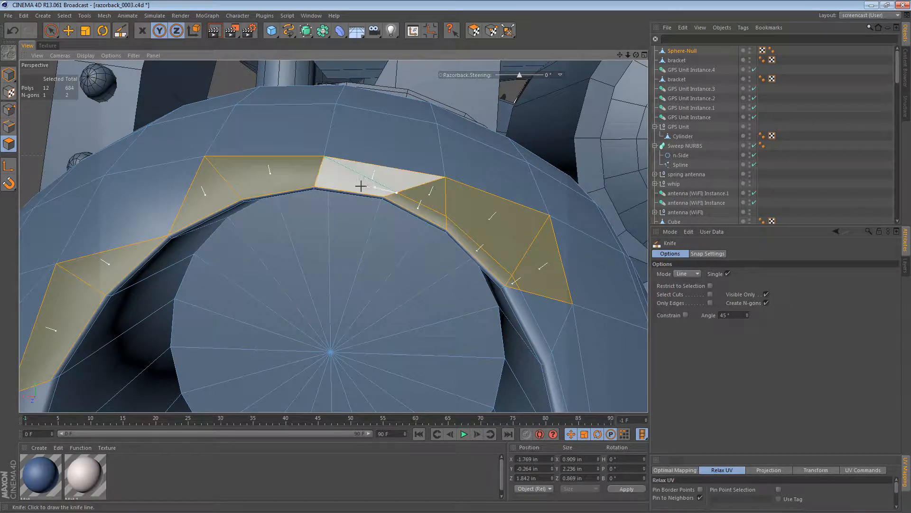
pyautogui.click(318, 178)
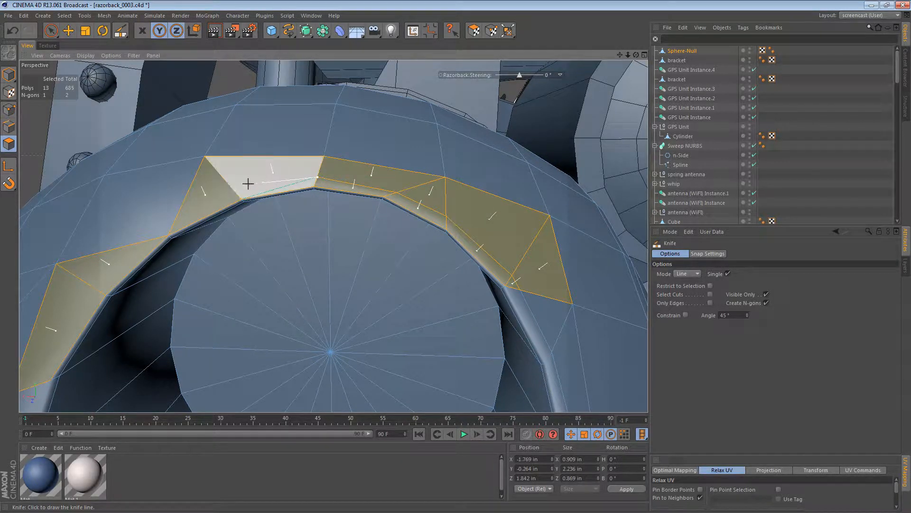
pyautogui.click(237, 193)
# Knife the support edge through the polygons at the upper-left of the large opening, close to the rim.
pyautogui.keyDown('alt'); pyautogui.moveTo(237, 254); pyautogui.dragTo(333, 236, button='middle'); pyautogui.keyUp('alt')
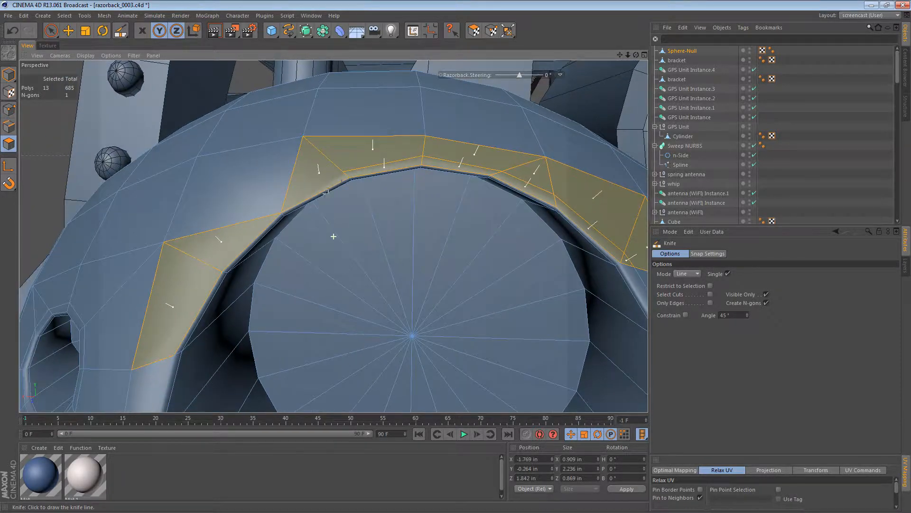
pyautogui.keyDown('alt'); pyautogui.moveTo(296, 194); pyautogui.dragTo(354, 186); pyautogui.keyUp('alt')
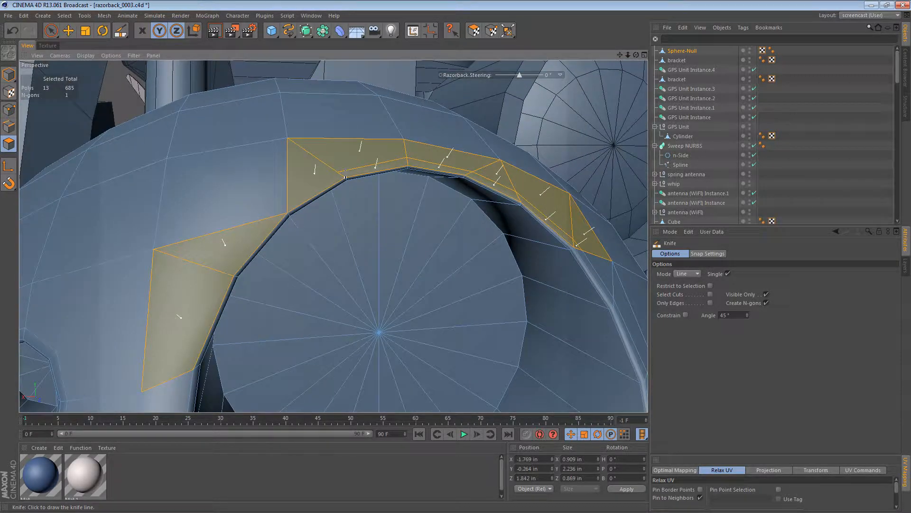
pyautogui.click(251, 219)
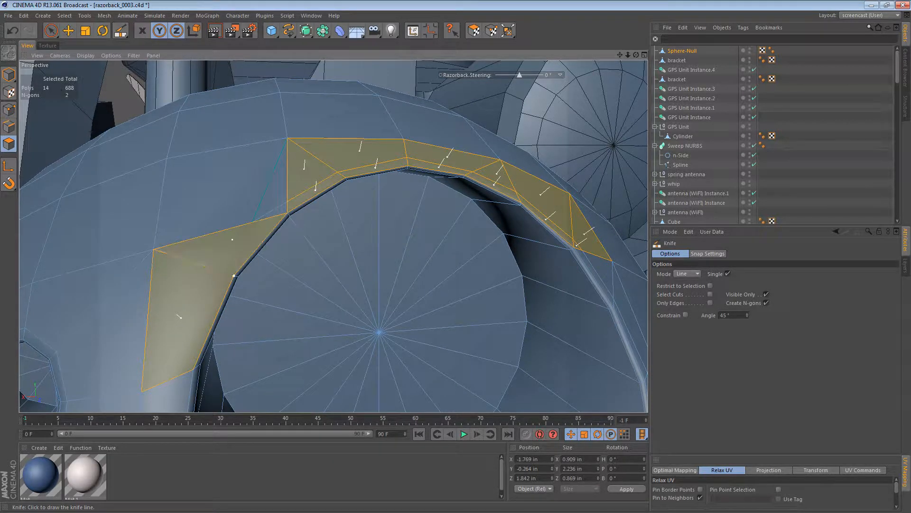
pyautogui.click(222, 272)
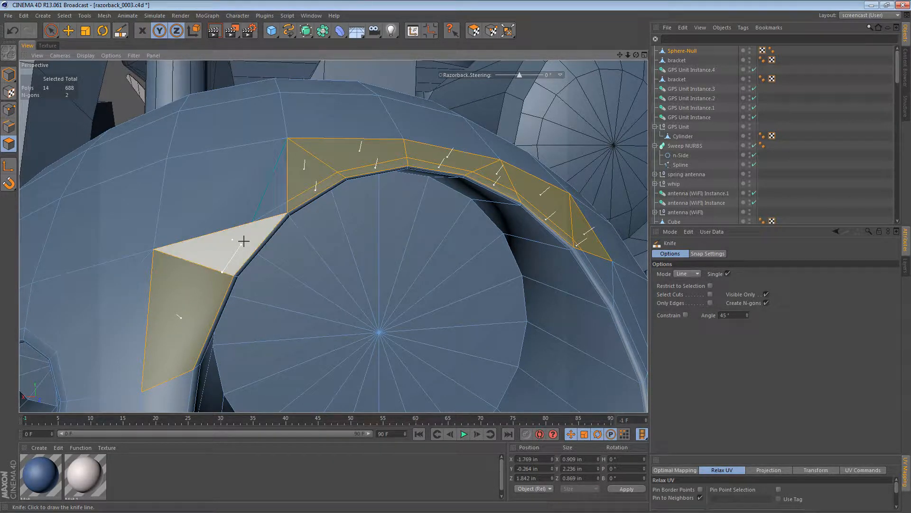
pyautogui.click(278, 205)
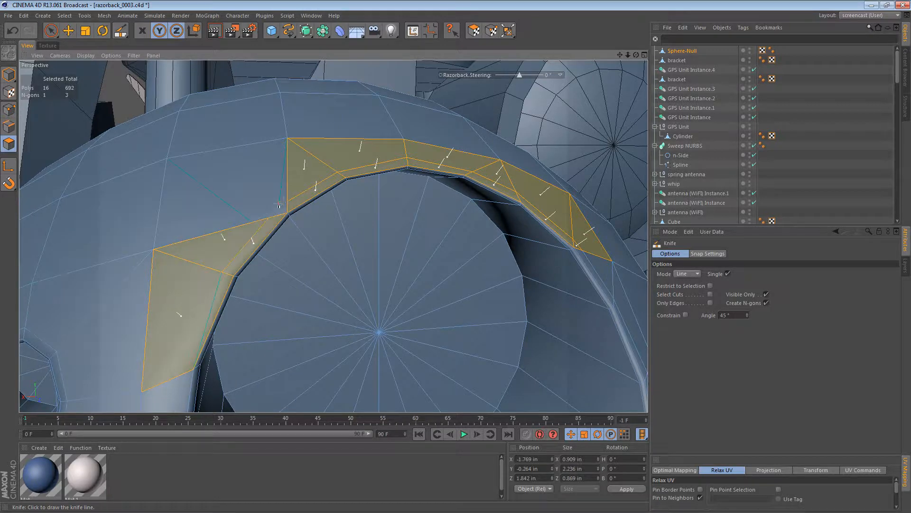
# Knife the support edge down the left side of the large opening, cutting through the polygons just outside the rim.
pyautogui.keyDown('alt'); pyautogui.moveTo(281, 305); pyautogui.dragTo(335, 234, button='middle'); pyautogui.keyUp('alt')
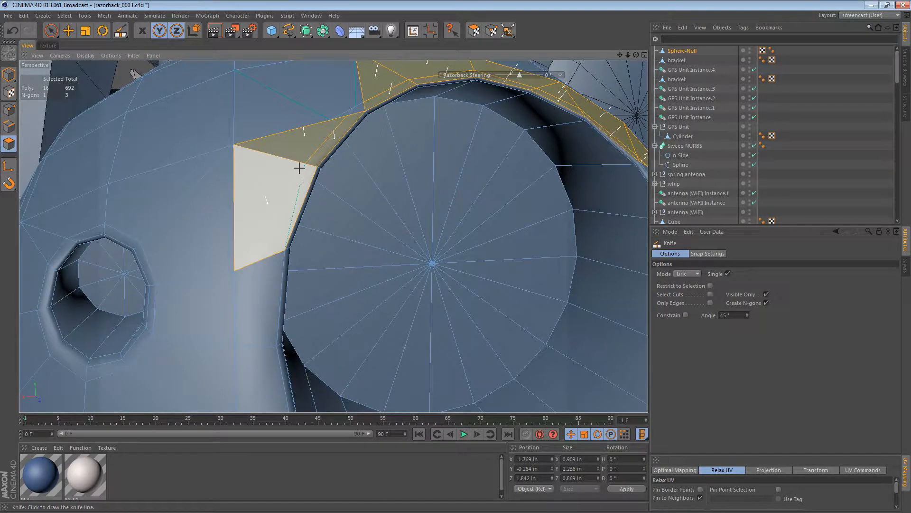
pyautogui.click(267, 257)
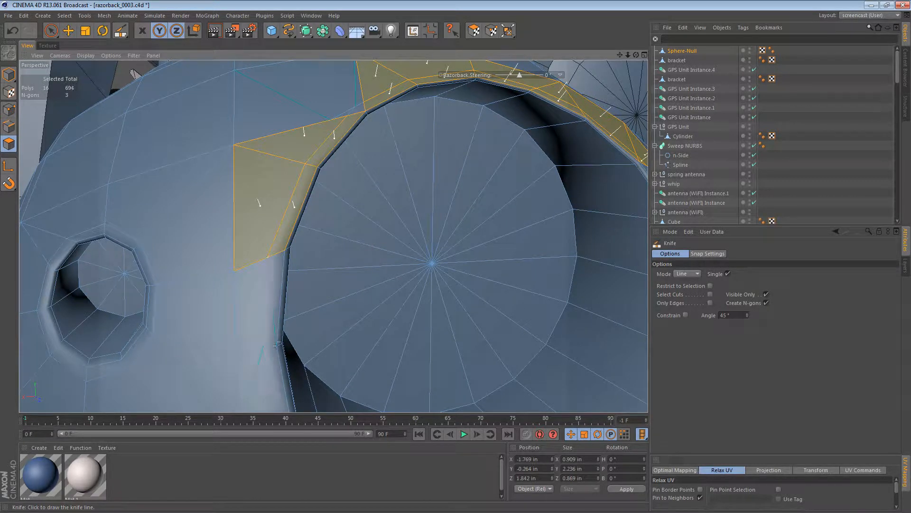
pyautogui.keyDown('alt'); pyautogui.moveTo(277, 344); pyautogui.dragTo(280, 234, button='middle'); pyautogui.keyUp('alt')
pyautogui.moveTo(270, 241); pyautogui.dragTo(283, 341)
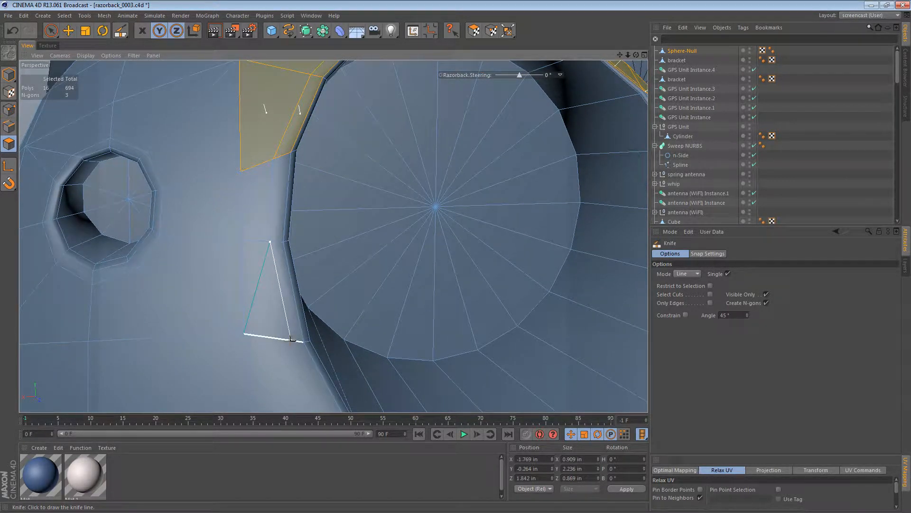
pyautogui.click(292, 340)
pyautogui.keyDown('alt'); pyautogui.moveTo(291, 341); pyautogui.dragTo(251, 172, button='middle'); pyautogui.keyUp('alt')
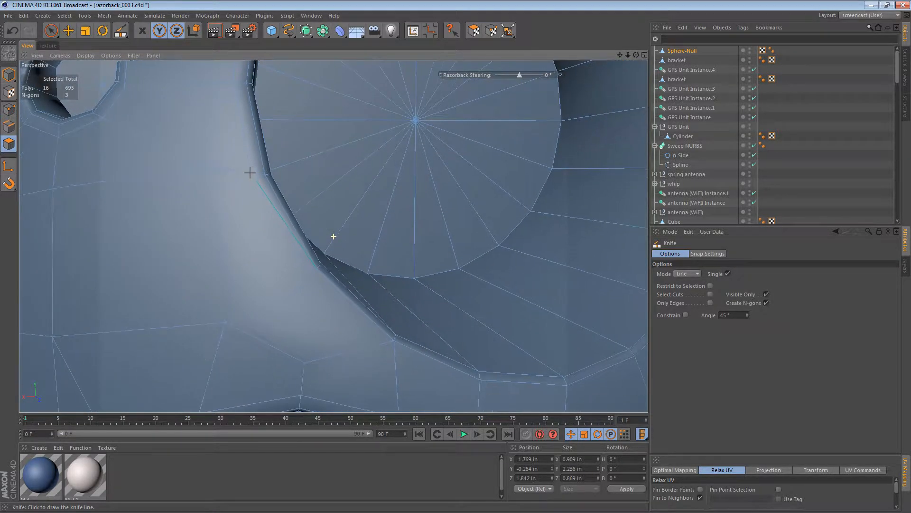
# Continue the knifed support edge around the lower-left of the large opening, parallel to the rim.
pyautogui.click(251, 173)
pyautogui.click(303, 276)
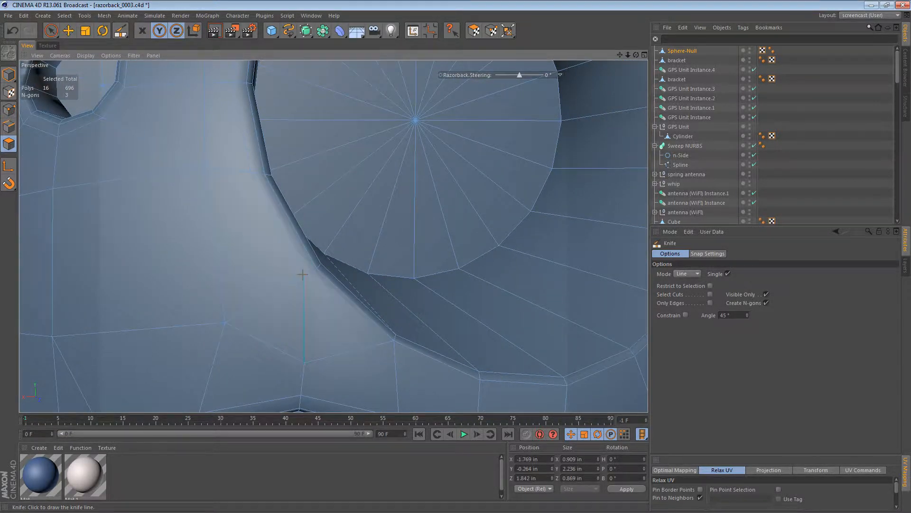
pyautogui.click(304, 277)
pyautogui.click(377, 344)
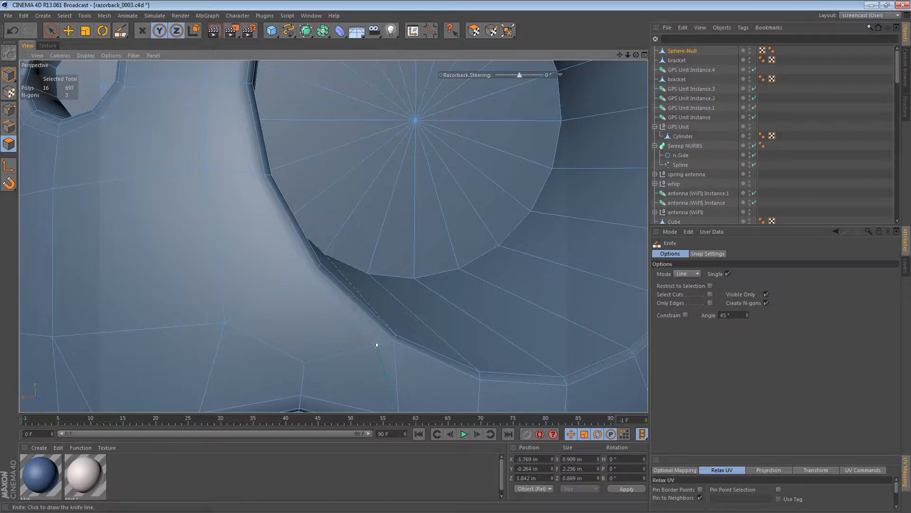
pyautogui.keyDown('alt'); pyautogui.moveTo(371, 312); pyautogui.dragTo(334, 236, button='middle'); pyautogui.keyUp('alt')
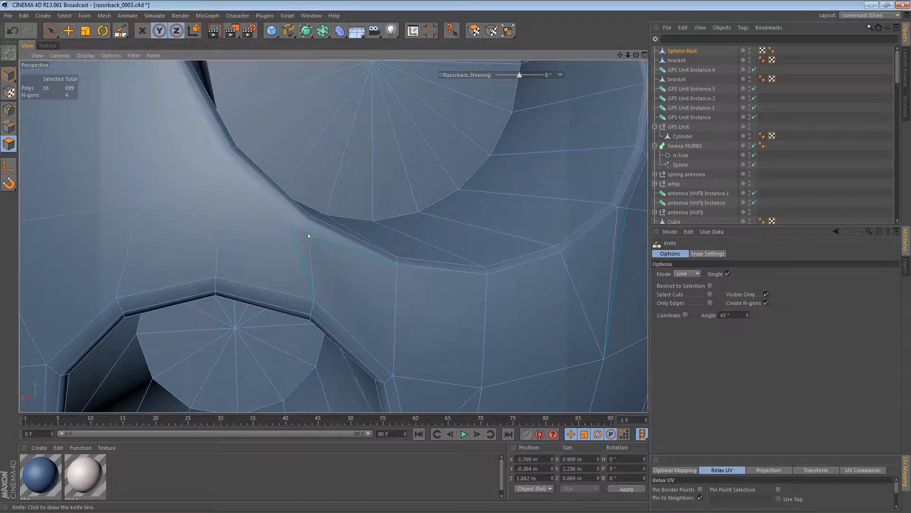
# Knife the support edge through the polygons below the large opening and close the loop at its lower right.
pyautogui.click(309, 236)
pyautogui.click(397, 279)
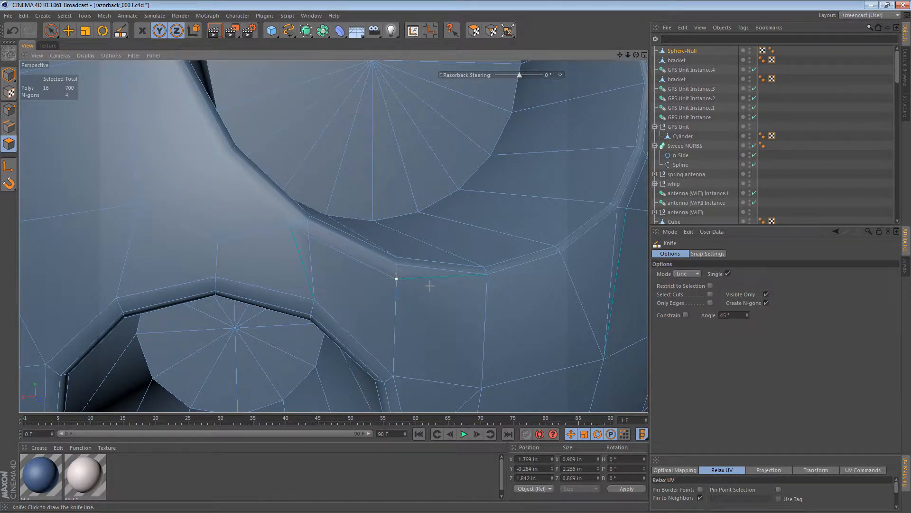
pyautogui.click(486, 287)
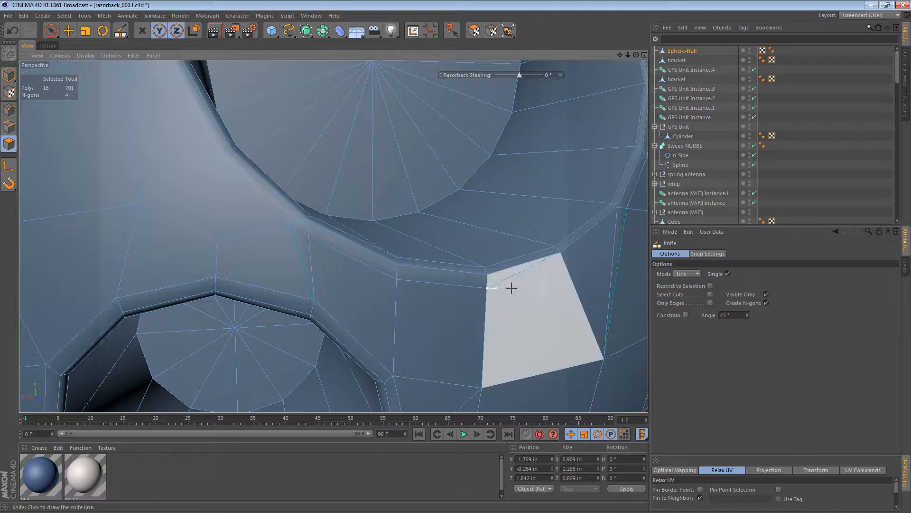
pyautogui.click(565, 266)
pyautogui.keyDown('alt'); pyautogui.moveTo(500, 280); pyautogui.dragTo(285, 343, button='middle'); pyautogui.keyUp('alt')
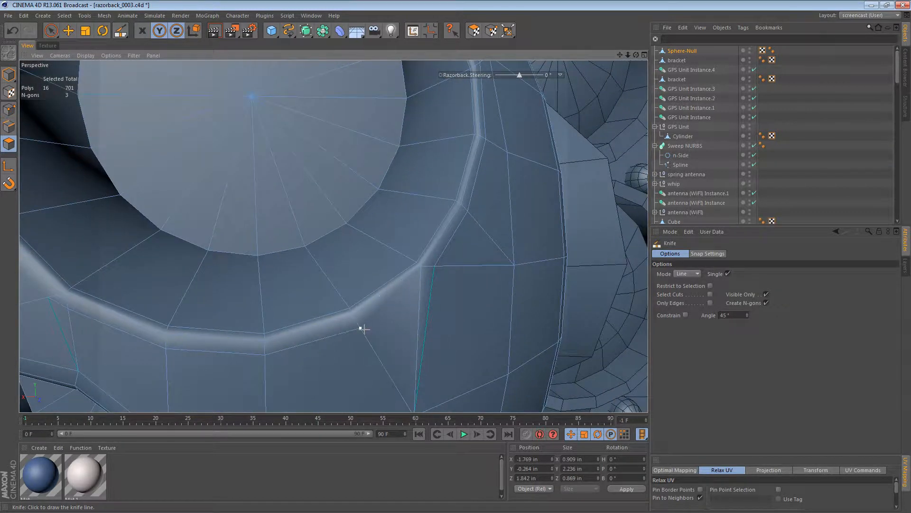
pyautogui.click(421, 267)
# Weld the short leftover edge where the support loop closes at the large opening's lower right.
pyautogui.press('e')
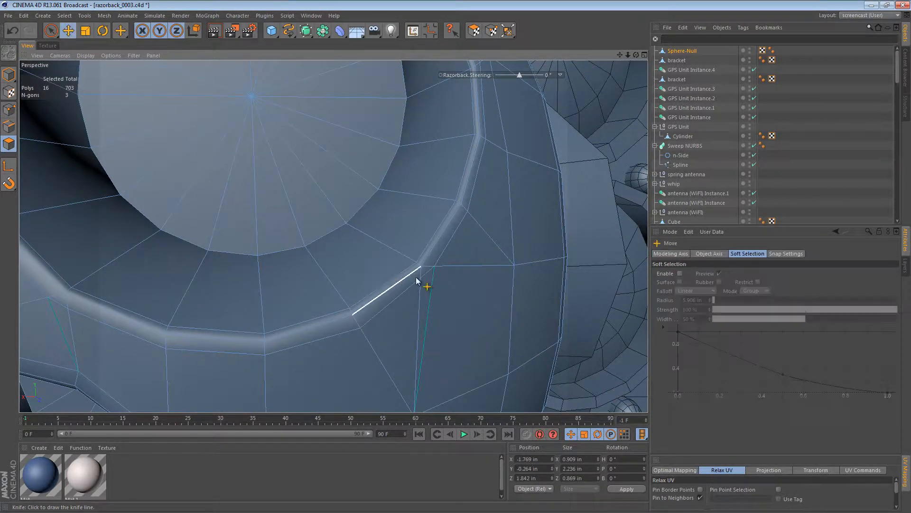
pyautogui.click(9, 126)
pyautogui.click(430, 272)
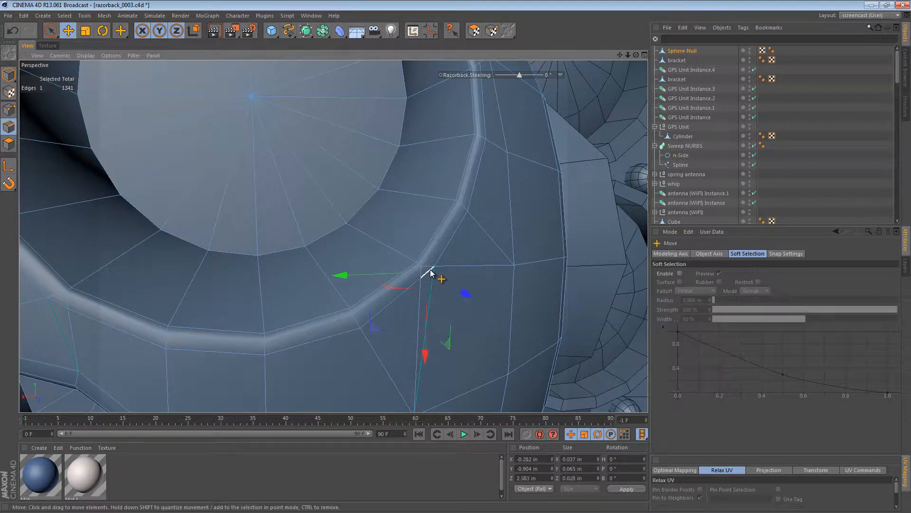
pyautogui.press('m')
pyautogui.press('q')
pyautogui.click(456, 280)
# Weld the short extra edge on the support loop at the large opening's upper right.
pyautogui.keyDown('alt'); pyautogui.moveTo(451, 244); pyautogui.dragTo(364, 394, button='middle'); pyautogui.keyUp('alt')
pyautogui.keyDown('alt'); pyautogui.moveTo(425, 243); pyautogui.dragTo(366, 251); pyautogui.keyUp('alt')
pyautogui.keyDown('alt'); pyautogui.moveTo(391, 228); pyautogui.dragTo(397, 322, button='middle'); pyautogui.keyUp('alt')
pyautogui.press('e')
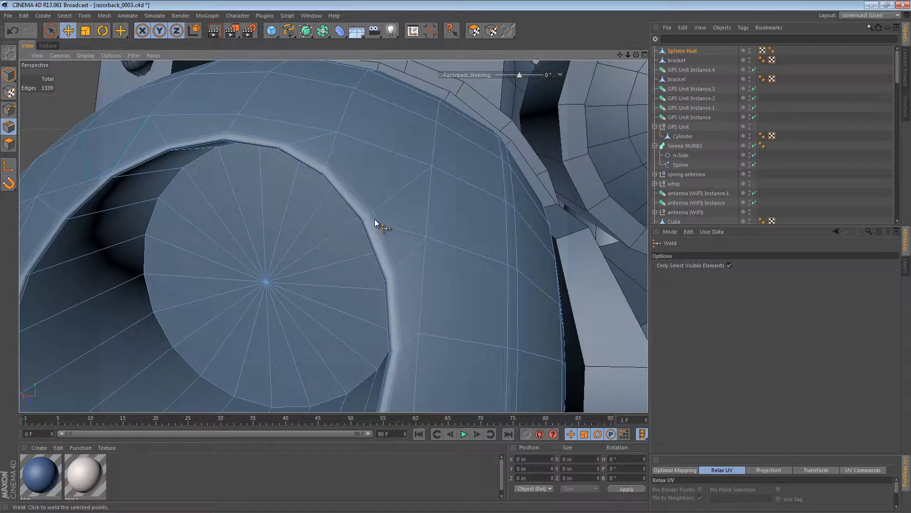
pyautogui.click(376, 219)
pyautogui.press('m')
pyautogui.press('q')
pyautogui.click(373, 215)
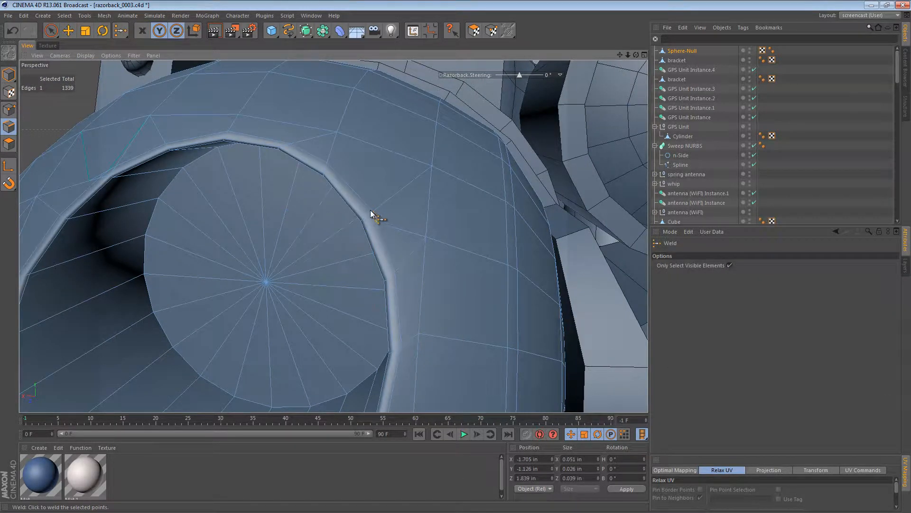
# Slide the support-loop points along the top of the large opening to even out their distance from the rim.
pyautogui.keyDown('alt'); pyautogui.moveTo(350, 184); pyautogui.dragTo(380, 242, button='middle'); pyautogui.keyUp('alt')
pyautogui.keyDown('alt'); pyautogui.moveTo(340, 217); pyautogui.dragTo(384, 217, button='right'); pyautogui.keyUp('alt')
pyautogui.keyDown('alt'); pyautogui.moveTo(365, 216); pyautogui.dragTo(390, 229); pyautogui.keyUp('alt')
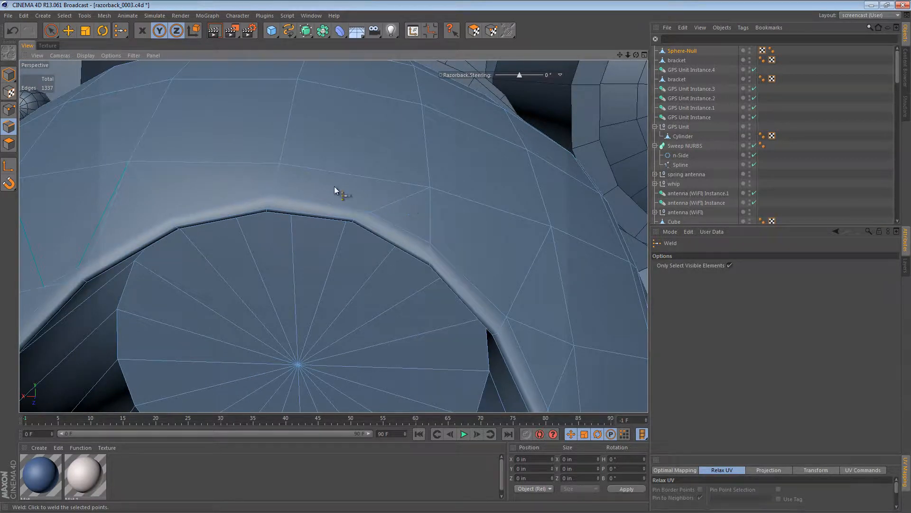
pyautogui.press('m')
pyautogui.press('o')
pyautogui.click(8, 109)
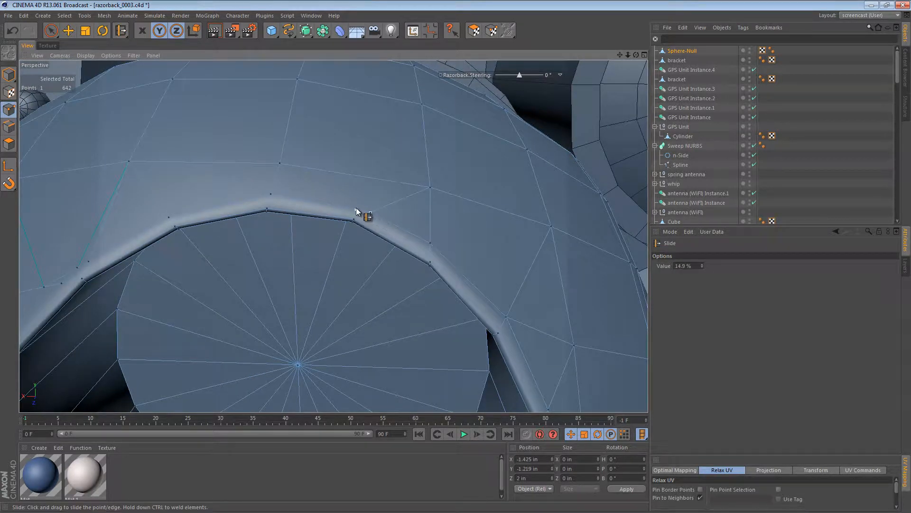
pyautogui.keyDown('alt'); pyautogui.moveTo(362, 212); pyautogui.dragTo(482, 200); pyautogui.keyUp('alt')
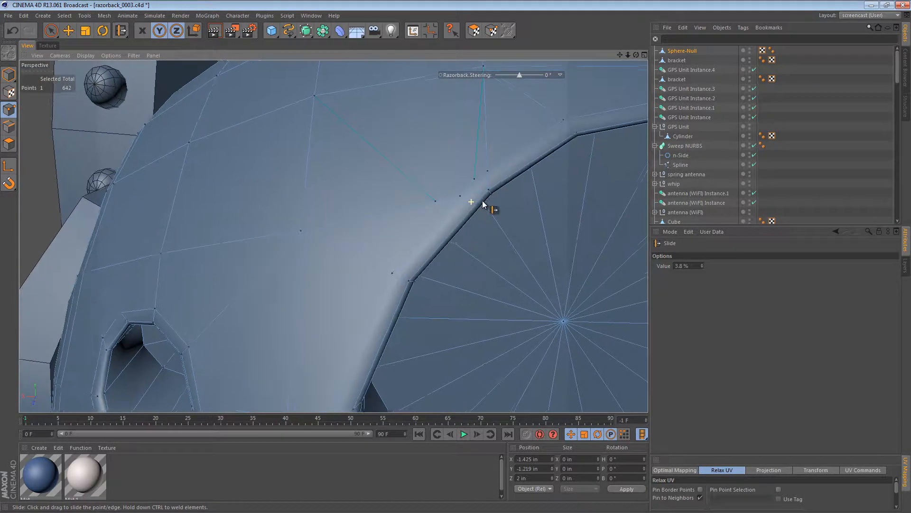
# Select the four clustered points at the large opening's upper left and weld them into one.
pyautogui.press('space')
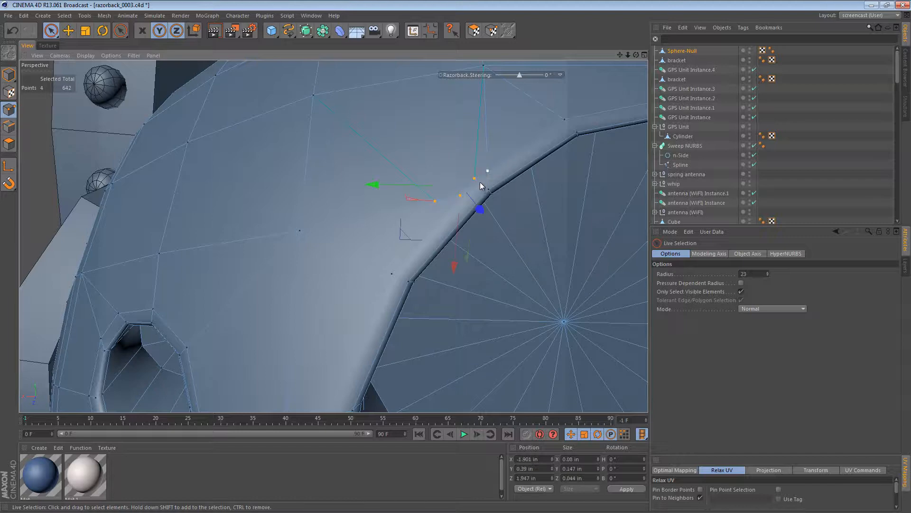
pyautogui.press('m')
pyautogui.press('q')
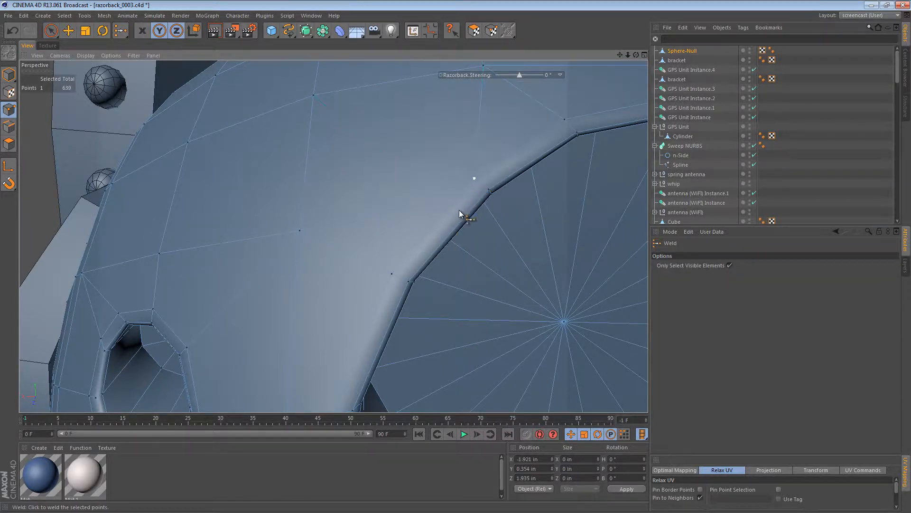
# Try melting the two edges that meet at the support loop's upper-left point and recutting there, and undo the changes.
pyautogui.keyDown('alt'); pyautogui.moveTo(457, 209); pyautogui.dragTo(411, 141); pyautogui.keyUp('alt')
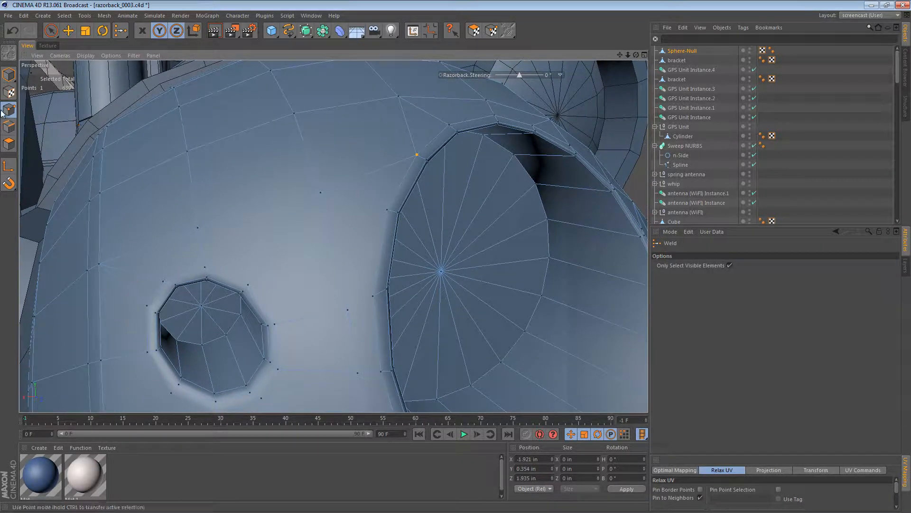
pyautogui.click(8, 110)
pyautogui.press('space')
pyautogui.click(405, 135)
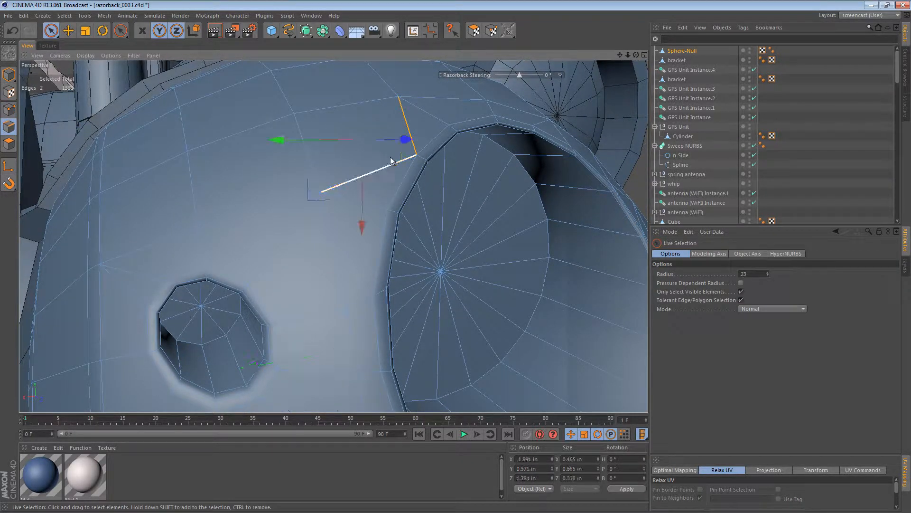
pyautogui.press('u')
pyautogui.press('z')
pyautogui.press('k')
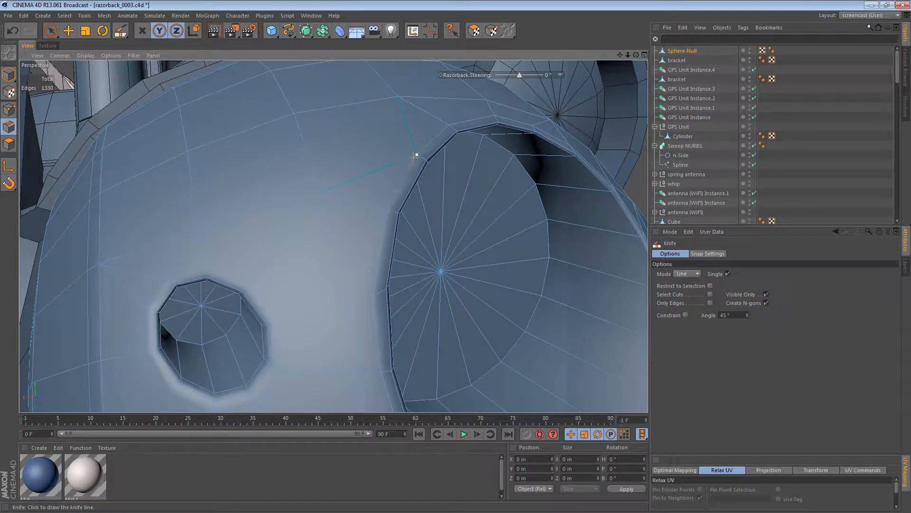
pyautogui.click(417, 154)
pyautogui.keyDown('alt'); pyautogui.moveTo(347, 197); pyautogui.dragTo(334, 224); pyautogui.keyUp('alt')
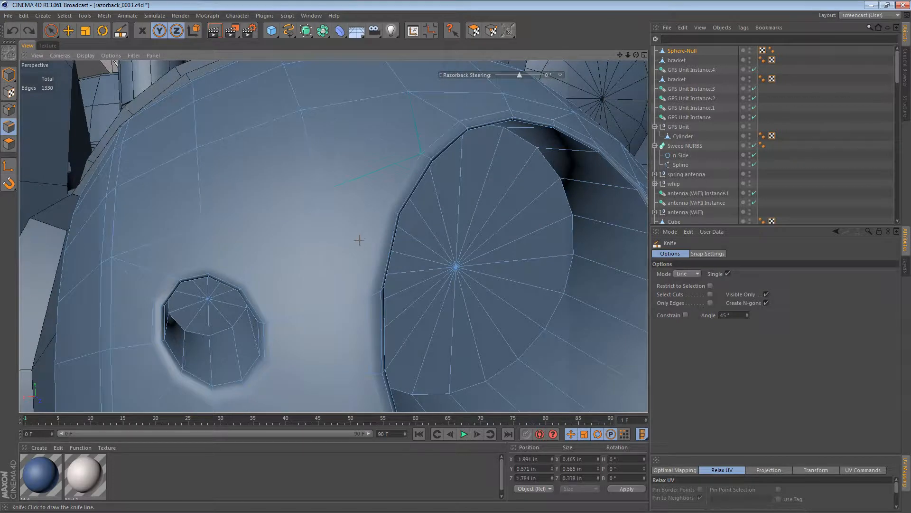
pyautogui.hotkey('ctrl', 'z')
pyautogui.hotkey('ctrl', 'z')
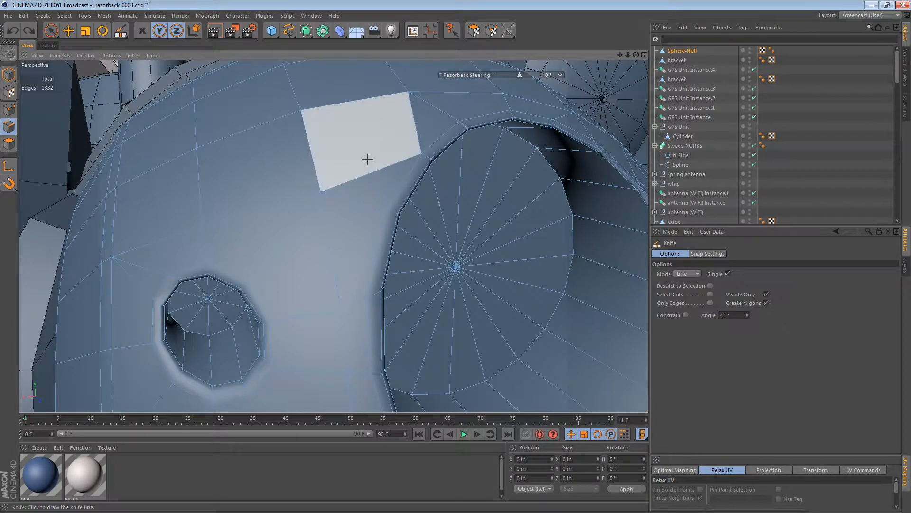
# Slide the edge between the small and large openings 19.4 % toward the small one, and adjust the support-loop point at the lower left.
pyautogui.keyDown('alt'); pyautogui.moveTo(368, 159); pyautogui.dragTo(362, 217); pyautogui.keyUp('alt')
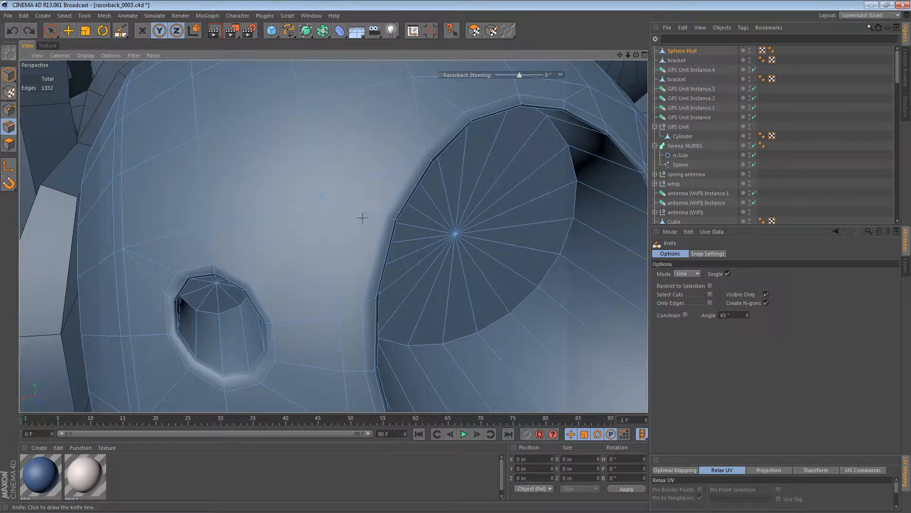
pyautogui.keyDown('alt'); pyautogui.moveTo(362, 218); pyautogui.dragTo(365, 90, button='middle'); pyautogui.keyUp('alt')
pyautogui.keyDown('alt'); pyautogui.moveTo(352, 144); pyautogui.dragTo(375, 206); pyautogui.keyUp('alt')
pyautogui.press('m')
pyautogui.press('o')
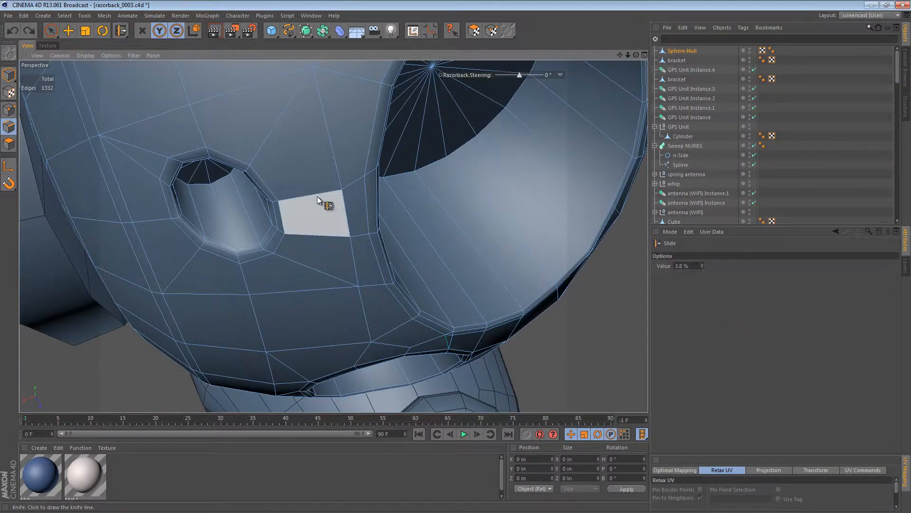
pyautogui.moveTo(336, 205); pyautogui.dragTo(332, 207)
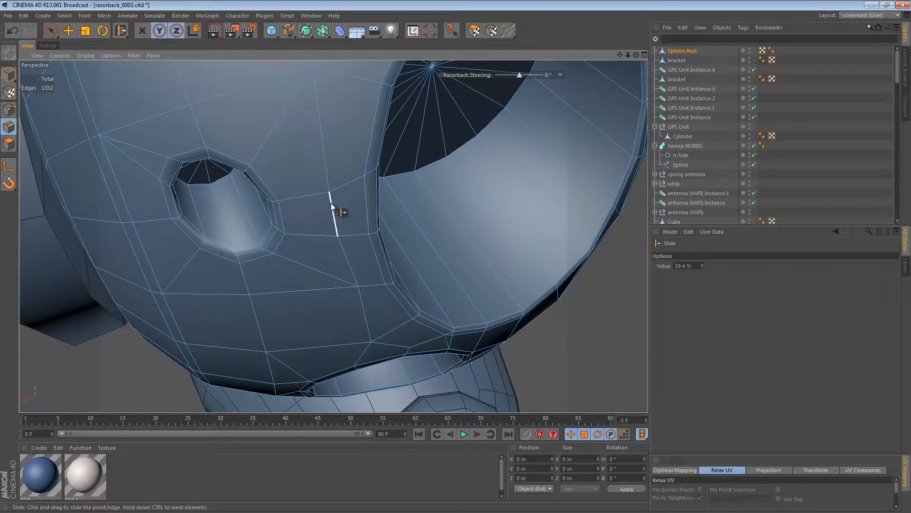
pyautogui.moveTo(359, 257)
pyautogui.keyDown('alt'); pyautogui.mouseDown()
pyautogui.moveTo(325, 129)
pyautogui.moveTo(455, 274)
pyautogui.moveTo(308, 93)
pyautogui.moveTo(319, 163)
pyautogui.moveTo(341, 195)
pyautogui.moveTo(341, 222)
pyautogui.moveTo(354, 219)
pyautogui.moveTo(322, 132)
pyautogui.moveTo(300, 113)
pyautogui.moveTo(304, 172)
pyautogui.moveTo(354, 257)
pyautogui.mouseUp(); pyautogui.keyUp('alt')
pyautogui.click(8, 110)
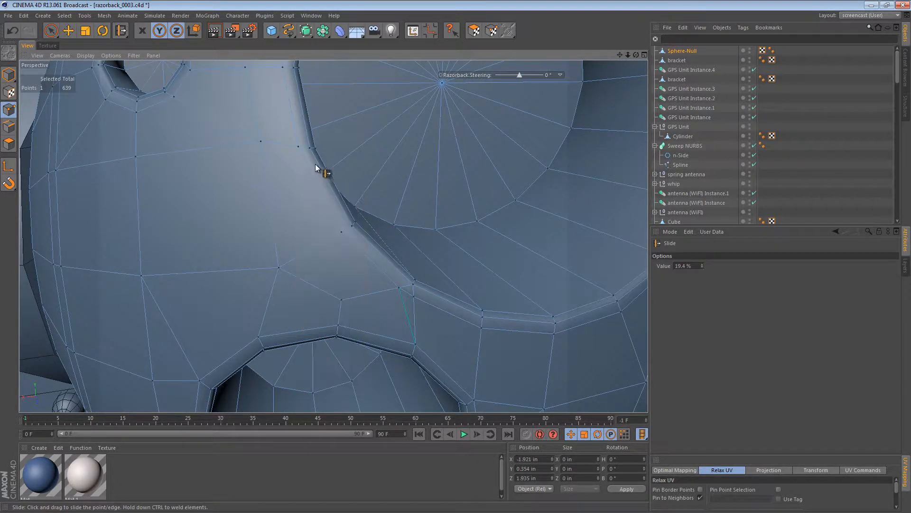
pyautogui.moveTo(299, 148); pyautogui.dragTo(301, 152)
# Weld the two neighbouring support-loop points at the large opening's lower left, above the bottom opening.
pyautogui.press('space')
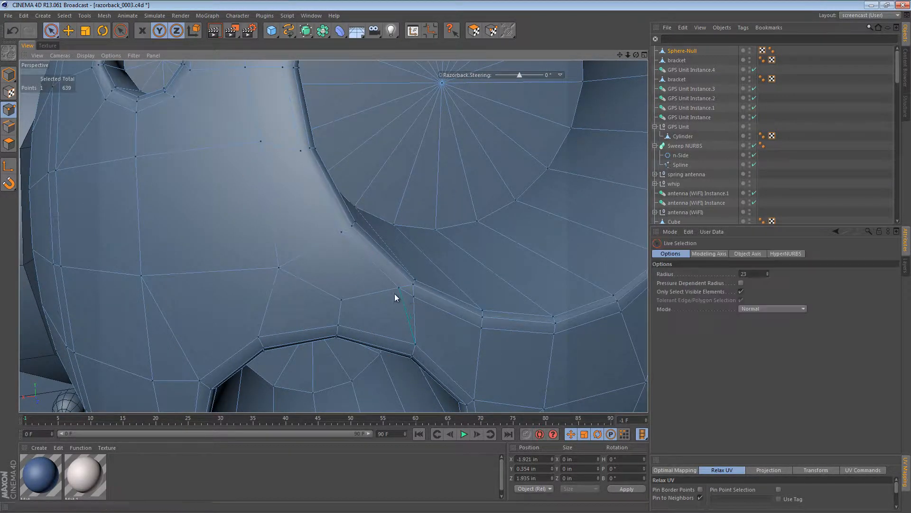
pyautogui.moveTo(403, 292); pyautogui.dragTo(409, 299)
pyautogui.press('m')
pyautogui.press('q')
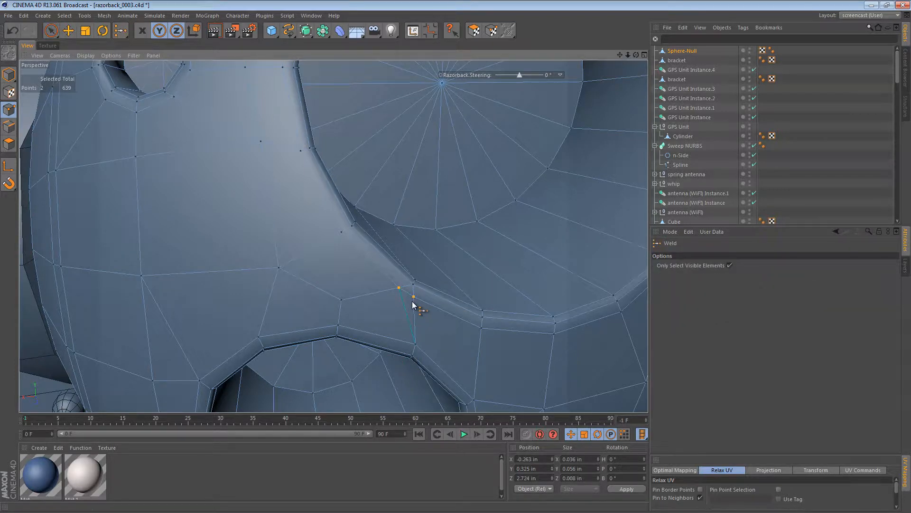
pyautogui.click(409, 302)
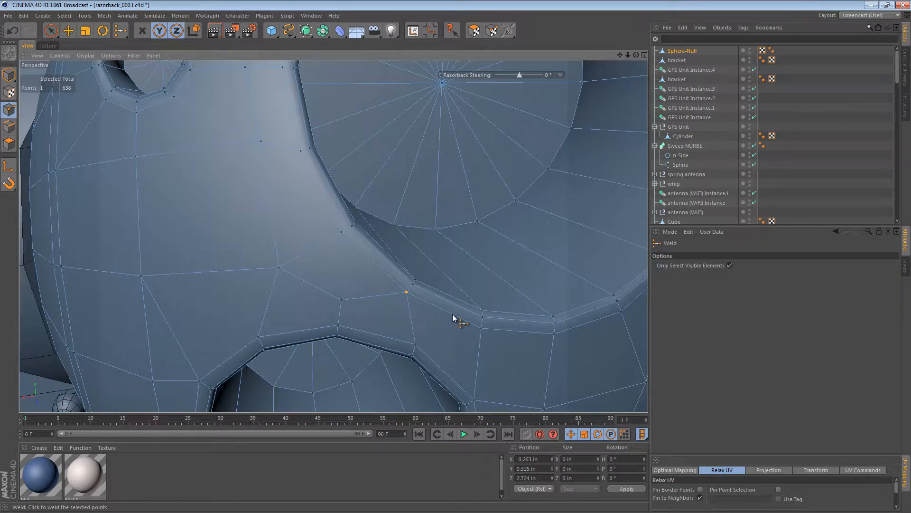
# Switch from point editing to Model mode and deselect the mesh.
pyautogui.keyDown('alt'); pyautogui.moveTo(457, 314); pyautogui.dragTo(461, 331, button='right'); pyautogui.keyUp('alt')
pyautogui.moveTo(460, 331)
pyautogui.keyDown('alt'); pyautogui.mouseDown()
pyautogui.moveTo(419, 309)
pyautogui.moveTo(472, 321)
pyautogui.mouseUp(); pyautogui.keyUp('alt')
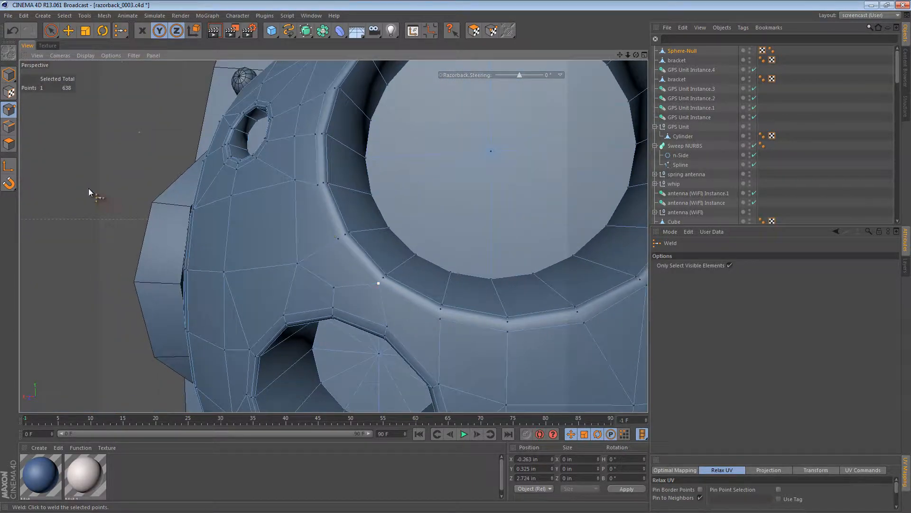
pyautogui.click(15, 78)
pyautogui.keyDown('alt'); pyautogui.moveTo(432, 251); pyautogui.dragTo(366, 249, button='right'); pyautogui.keyUp('alt')
pyautogui.keyDown('alt'); pyautogui.moveTo(424, 264); pyautogui.dragTo(477, 283); pyautogui.keyUp('alt')
pyautogui.hotkey('ctrl', 'shift', 'a')
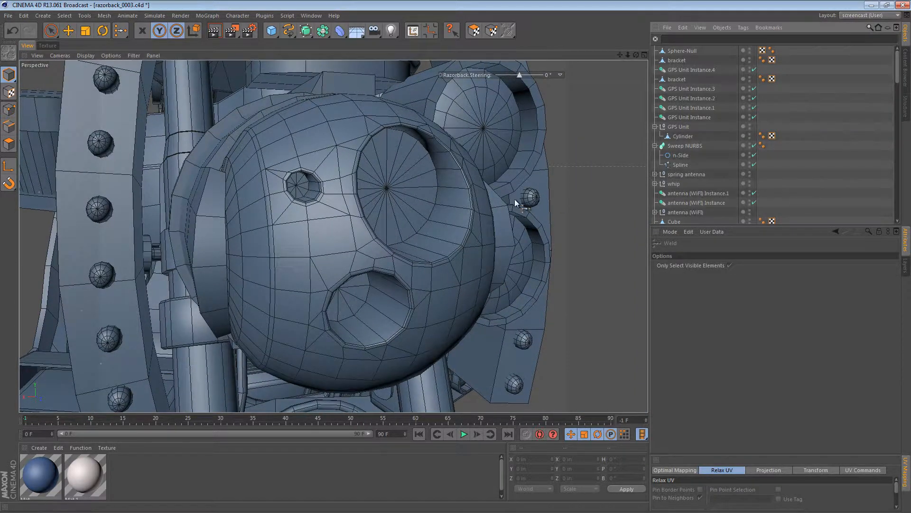
# Display the model in Gouraud Shading without lines and review the sphere's shading from farther away.
pyautogui.press('n')
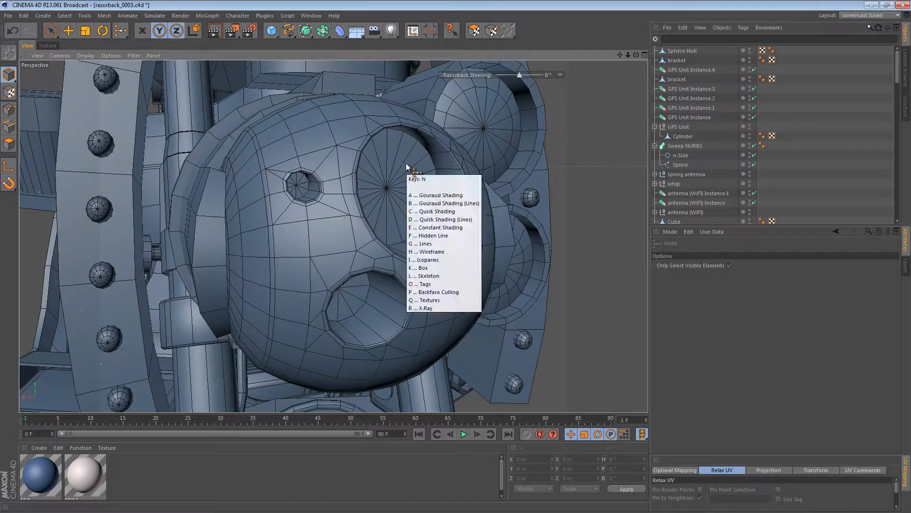
pyautogui.press('a')
pyautogui.moveTo(444, 197)
pyautogui.keyDown('alt'); pyautogui.mouseDown()
pyautogui.moveTo(155, 183)
pyautogui.moveTo(480, 189)
pyautogui.moveTo(411, 190)
pyautogui.mouseUp(); pyautogui.keyUp('alt')
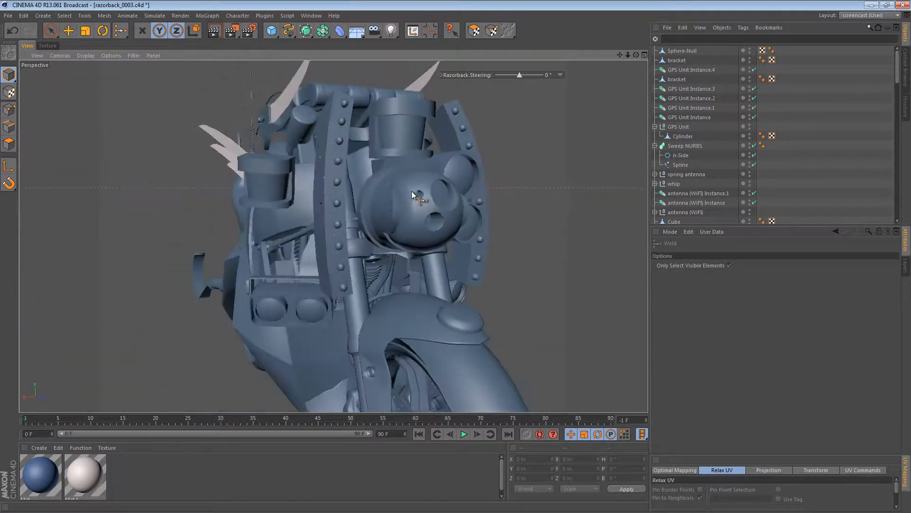
# Consult the turret reference photo, and select Sphere-Null for polygon editing with Live Selection.
pyautogui.keyDown('alt'); pyautogui.moveTo(411, 191); pyautogui.dragTo(520, 201, button='right'); pyautogui.keyUp('alt')
pyautogui.keyDown('alt'); pyautogui.moveTo(520, 203); pyautogui.dragTo(468, 234); pyautogui.keyUp('alt')
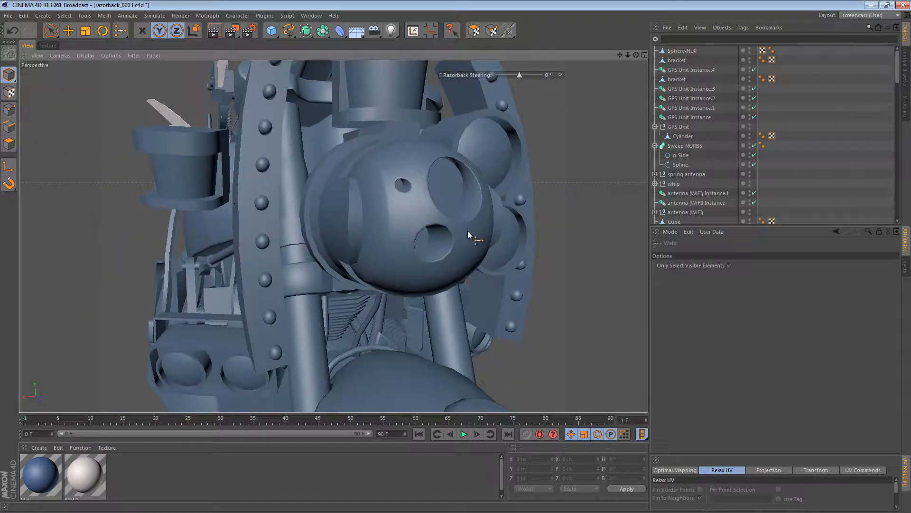
pyautogui.hotkey('alt', 'Tab')
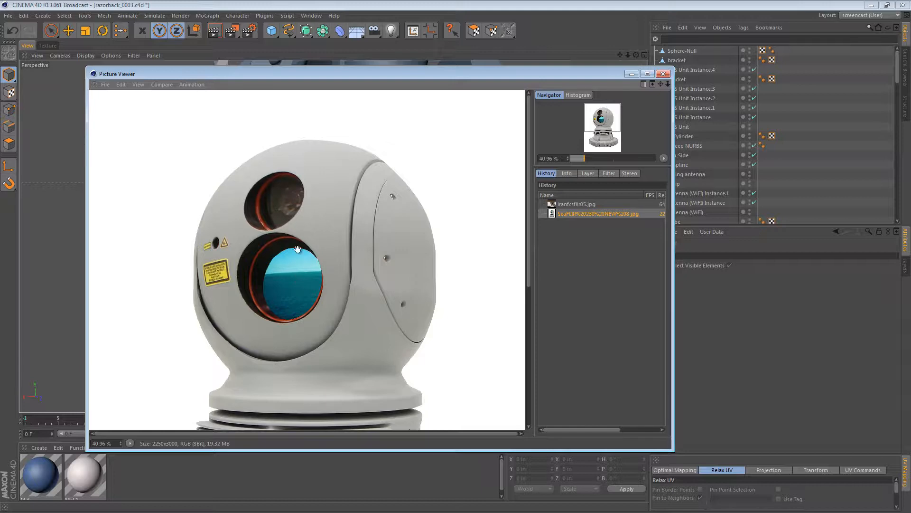
pyautogui.click(634, 75)
pyautogui.scroll(10, 423, 201)
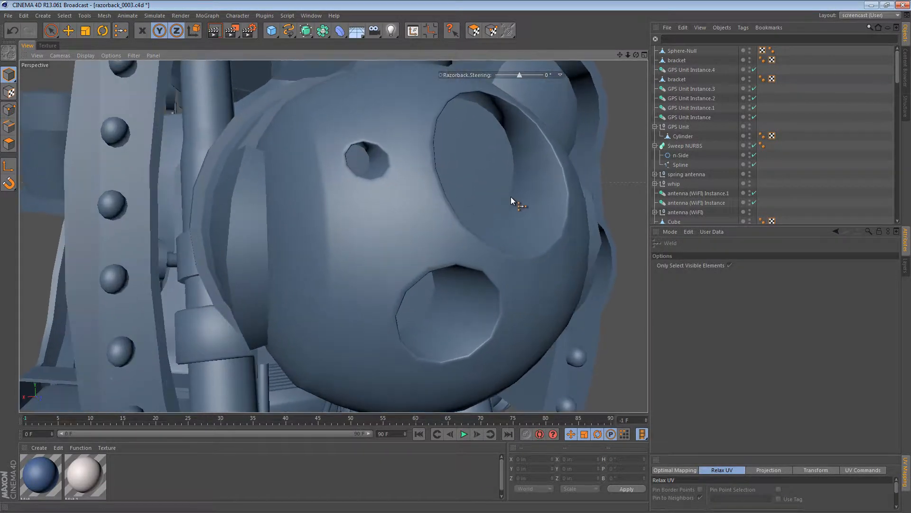
pyautogui.press('e')
pyautogui.click(442, 198)
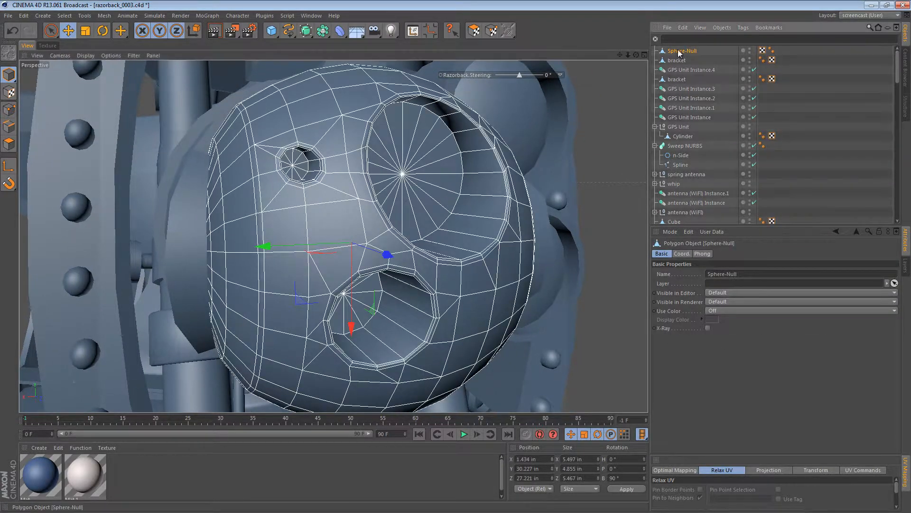
pyautogui.click(9, 144)
pyautogui.press('space')
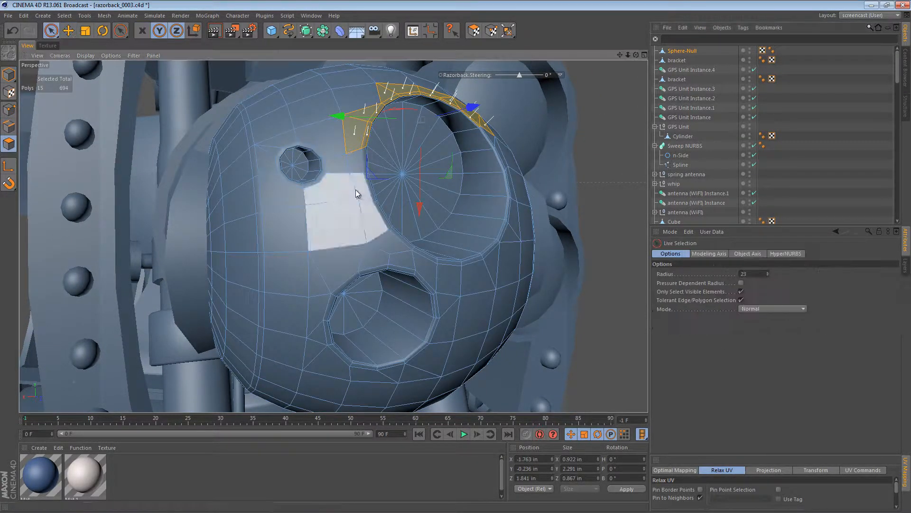
# Select all the triangular cap polygons at the floors of the sphere's large and lower openings.
pyautogui.click(407, 173)
pyautogui.keyDown('alt'); pyautogui.moveTo(360, 300); pyautogui.dragTo(463, 220); pyautogui.keyUp('alt')
pyautogui.keyDown('shift'); pyautogui.click(379, 289); pyautogui.keyUp('shift')
pyautogui.keyDown('alt'); pyautogui.moveTo(439, 190); pyautogui.dragTo(372, 209); pyautogui.keyUp('alt')
pyautogui.click(318, 293)
pyautogui.keyDown('alt'); pyautogui.moveTo(318, 293); pyautogui.dragTo(357, 289, button='right'); pyautogui.keyUp('alt')
pyautogui.keyDown('alt'); pyautogui.moveTo(357, 289); pyautogui.dragTo(428, 325); pyautogui.keyUp('alt')
pyautogui.moveTo(356, 321); pyautogui.dragTo(228, 321)
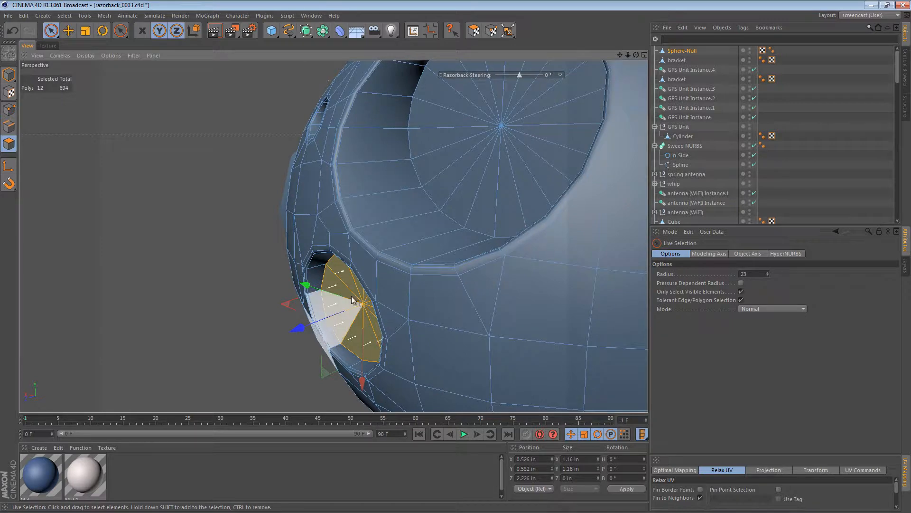
pyautogui.keyDown('alt'); pyautogui.moveTo(484, 143); pyautogui.dragTo(416, 209, button='middle'); pyautogui.keyUp('alt')
pyautogui.moveTo(417, 201)
pyautogui.keyDown('alt'); pyautogui.mouseDown()
pyautogui.moveTo(466, 147)
pyautogui.moveTo(368, 245)
pyautogui.moveTo(489, 173)
pyautogui.moveTo(472, 264)
pyautogui.moveTo(332, 280)
pyautogui.moveTo(454, 232)
pyautogui.moveTo(449, 241)
pyautogui.moveTo(480, 178)
pyautogui.moveTo(464, 152)
pyautogui.moveTo(460, 158)
pyautogui.mouseUp(); pyautogui.keyUp('alt')
pyautogui.scroll(-3, 474, 129)
pyautogui.scroll(5, 491, 153)
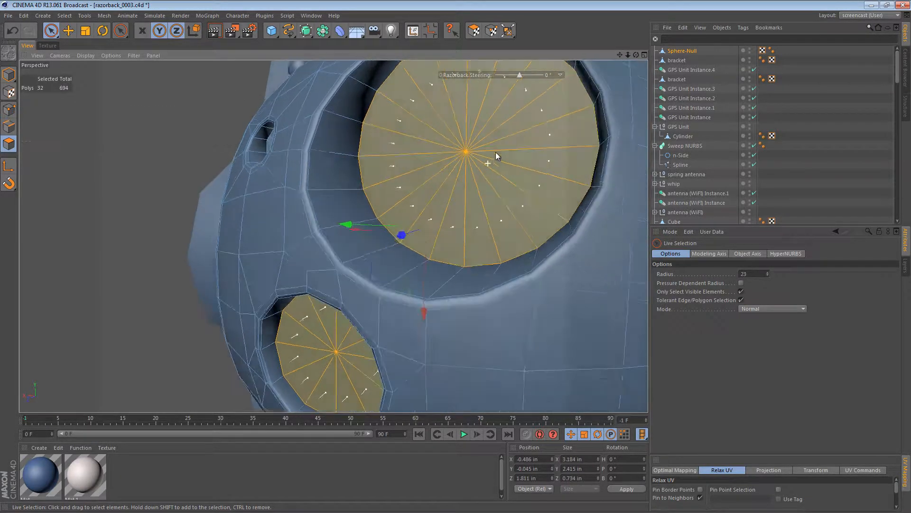
# Extrude the selected cap polygons 0.043 in with Create Caps off, and shrink them to 96.3 % with Normal Scale.
pyautogui.keyDown('alt'); pyautogui.moveTo(495, 127); pyautogui.dragTo(477, 148); pyautogui.keyUp('alt')
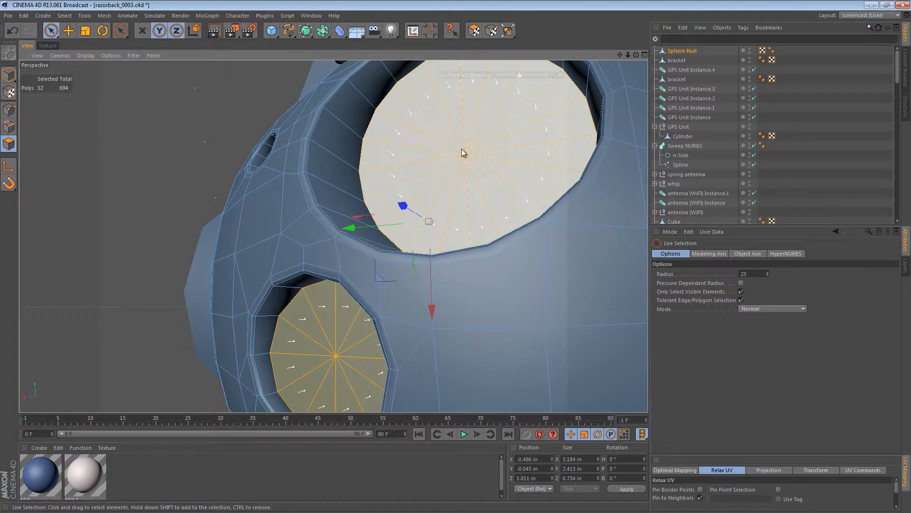
pyautogui.press('d')
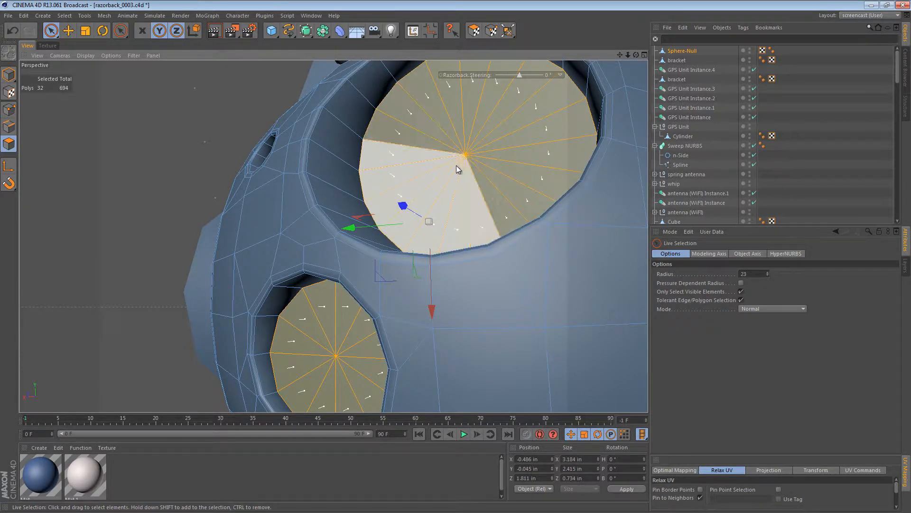
pyautogui.keyDown('alt'); pyautogui.moveTo(450, 184); pyautogui.dragTo(463, 172); pyautogui.keyUp('alt')
pyautogui.moveTo(457, 275); pyautogui.dragTo(458, 275)
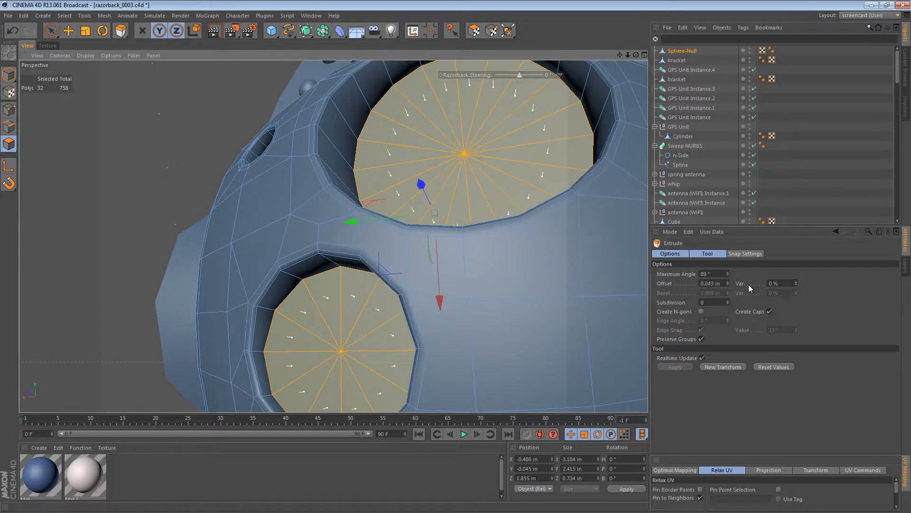
pyautogui.click(769, 312)
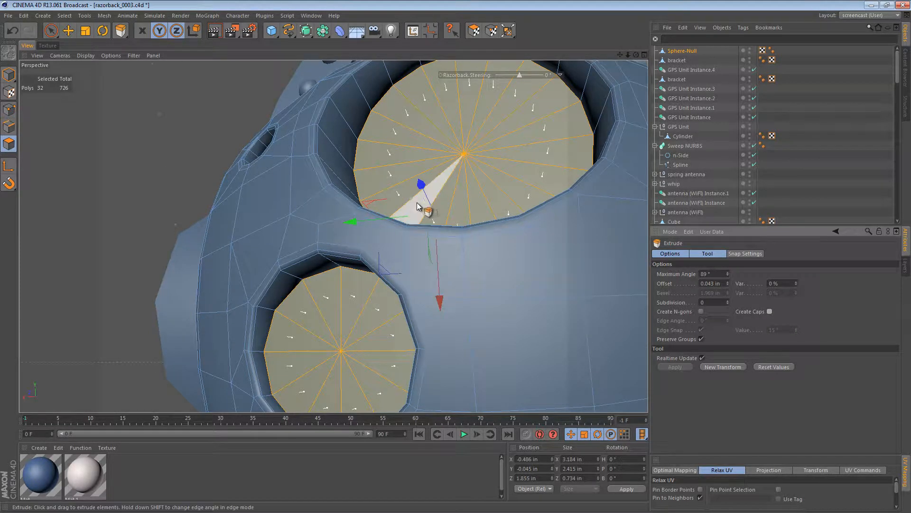
pyautogui.rightClick(411, 121)
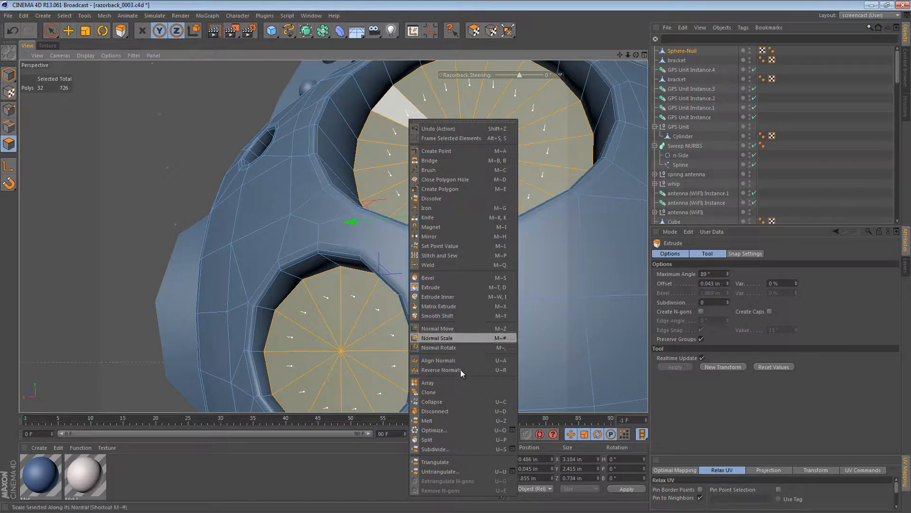
pyautogui.click(449, 338)
pyautogui.moveTo(455, 276); pyautogui.dragTo(455, 275)
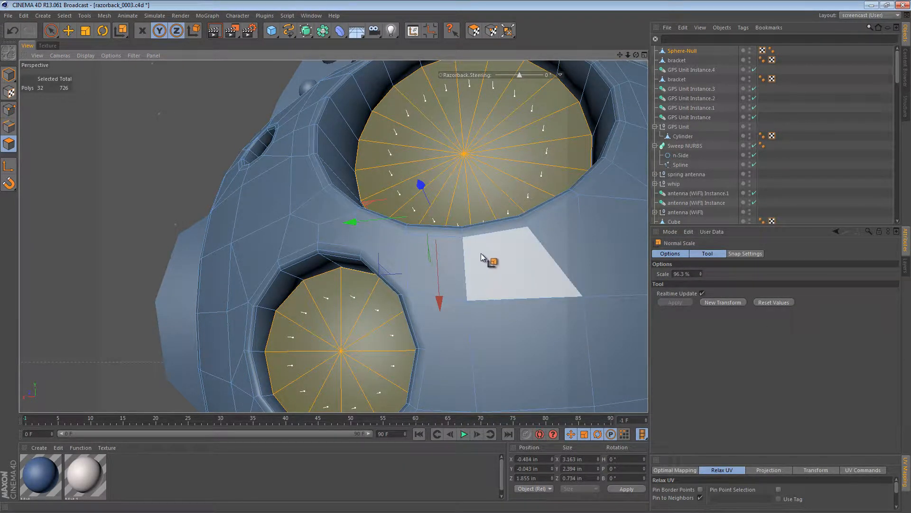
# Inset both caps 0.039 in with Extrude Inner and extrude them inward by -0.091 in.
pyautogui.press('i')
pyautogui.moveTo(509, 203); pyautogui.dragTo(454, 275)
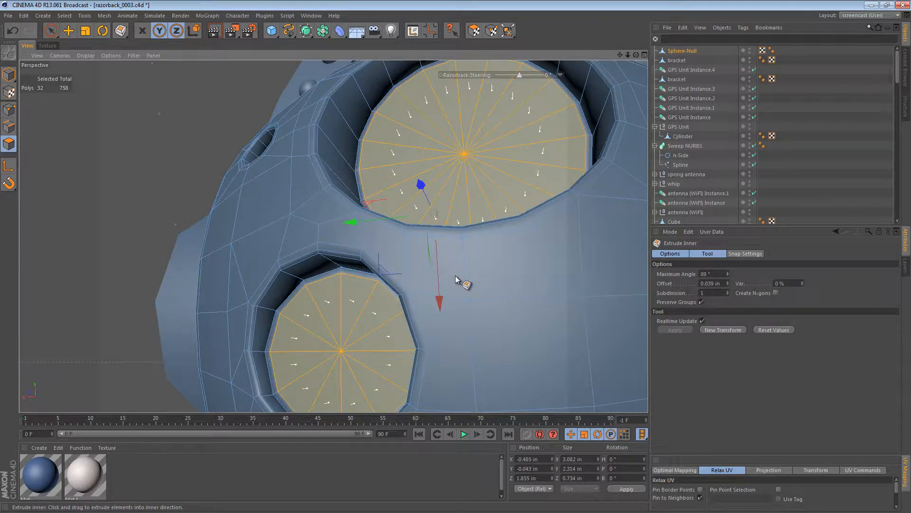
pyautogui.keyDown('alt'); pyautogui.moveTo(481, 221); pyautogui.dragTo(444, 194); pyautogui.keyUp('alt')
pyautogui.press('d')
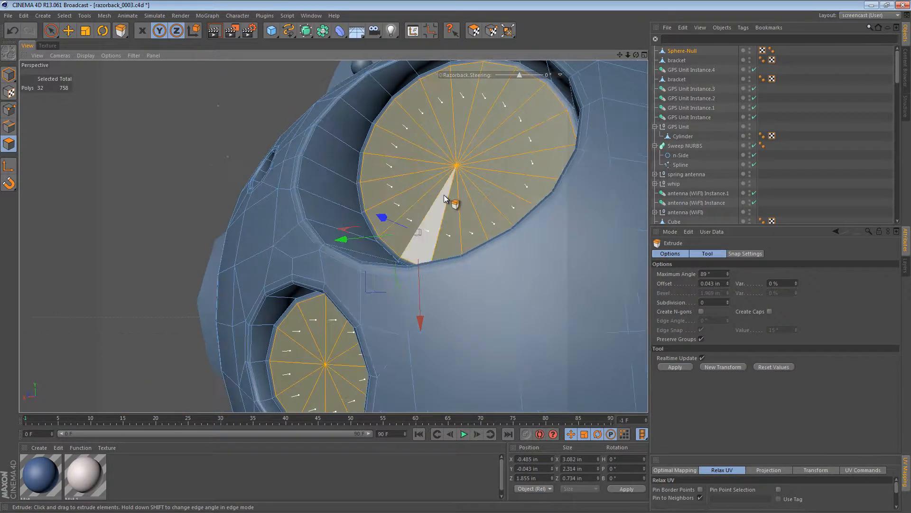
pyautogui.moveTo(455, 275); pyautogui.dragTo(457, 276)
pyautogui.keyDown('alt'); pyautogui.moveTo(477, 173); pyautogui.dragTo(443, 195, button='right'); pyautogui.keyUp('alt')
pyautogui.keyDown('alt'); pyautogui.moveTo(444, 195); pyautogui.dragTo(470, 188); pyautogui.keyUp('alt')
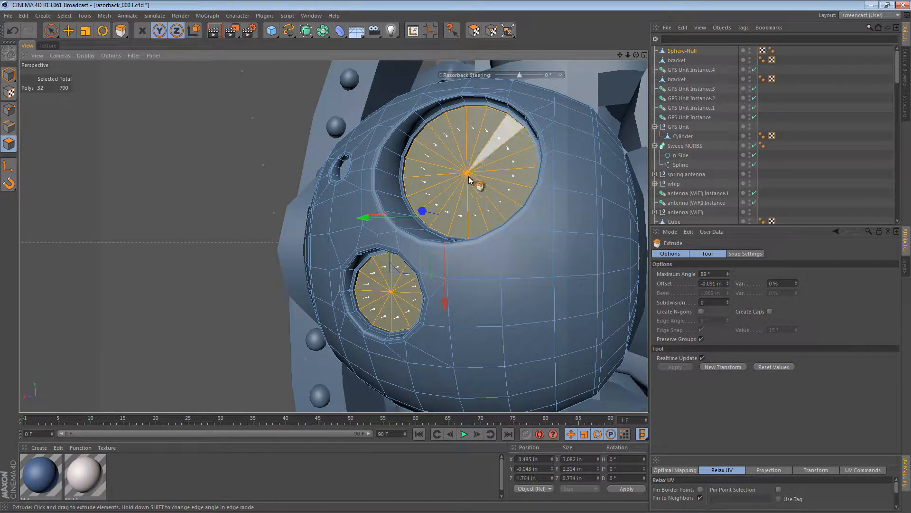
# Select only the lower opening's cap polygons and inset them 0.24 in with Extrude Inner.
pyautogui.keyDown('alt'); pyautogui.moveTo(395, 300); pyautogui.dragTo(414, 237, button='middle'); pyautogui.keyUp('alt')
pyautogui.keyDown('alt'); pyautogui.moveTo(414, 237); pyautogui.dragTo(457, 218, button='right'); pyautogui.keyUp('alt')
pyautogui.press('space')
pyautogui.keyDown('alt'); pyautogui.moveTo(457, 219); pyautogui.dragTo(433, 197); pyautogui.keyUp('alt')
pyautogui.press('i')
pyautogui.moveTo(468, 169); pyautogui.dragTo(455, 278)
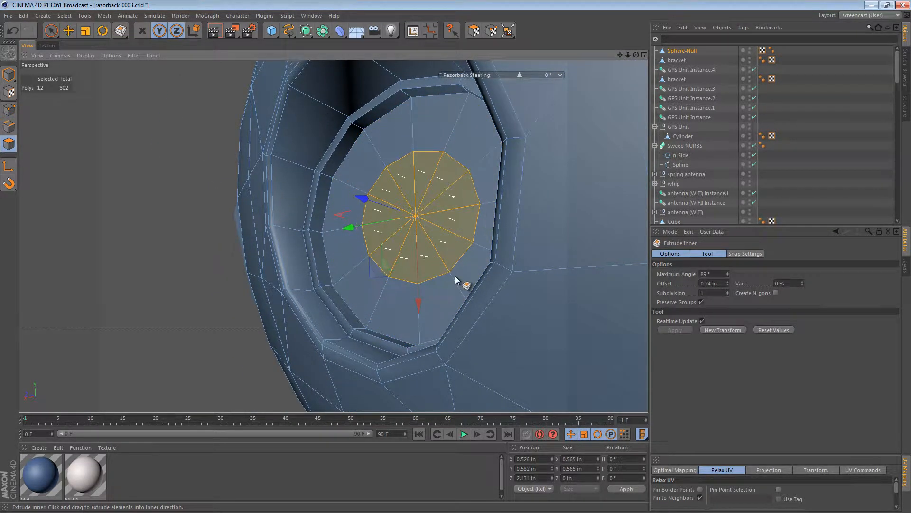
# Pull the lower opening's inset disc and its centre point outward to form a shallow lens dome.
pyautogui.keyDown('alt'); pyautogui.moveTo(468, 175); pyautogui.dragTo(432, 206); pyautogui.keyUp('alt')
pyautogui.press('e')
pyautogui.moveTo(357, 207); pyautogui.dragTo(399, 124)
pyautogui.click(9, 109)
pyautogui.click(417, 201)
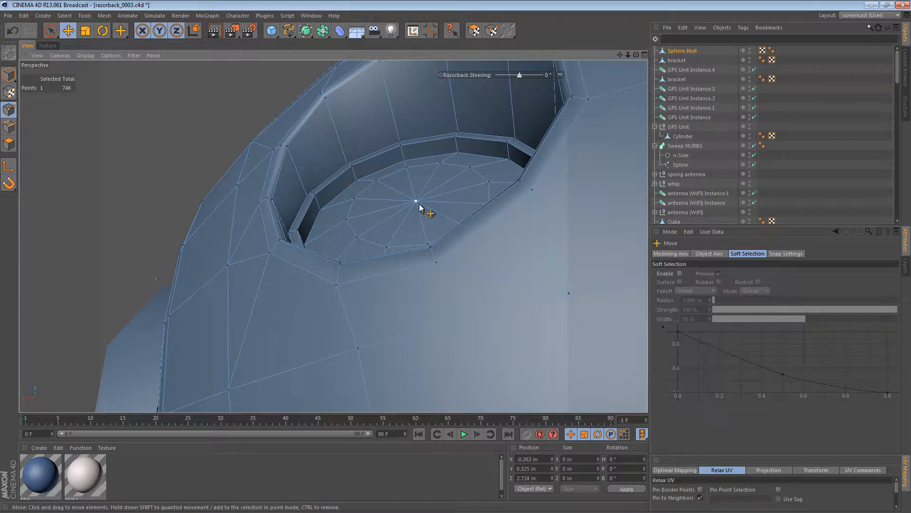
# Switch to edge editing and loop-select both edge loops of the narrow rim around the lower lens.
pyautogui.keyDown('alt'); pyautogui.moveTo(393, 158); pyautogui.dragTo(395, 308); pyautogui.keyUp('alt')
pyautogui.click(12, 130)
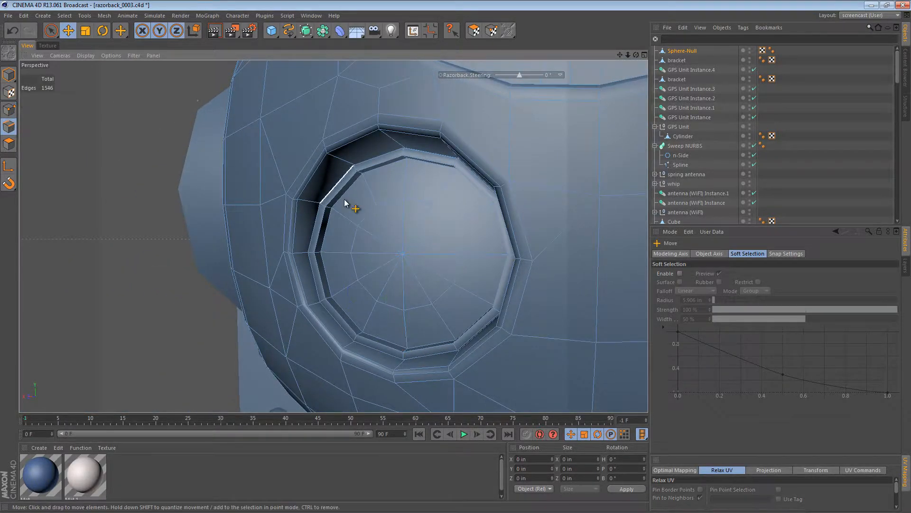
pyautogui.press('u')
pyautogui.press('l')
pyautogui.click(386, 166)
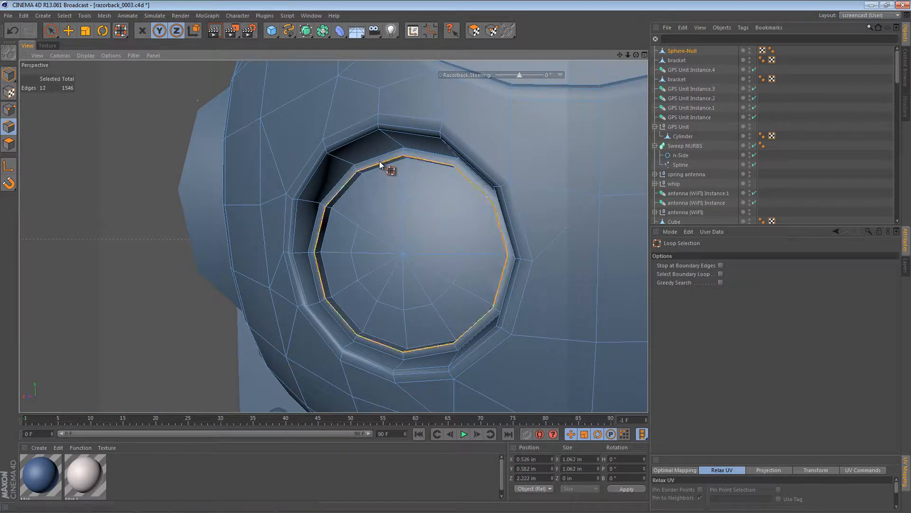
pyautogui.keyDown('shift'); pyautogui.click(377, 159); pyautogui.keyUp('shift')
# Add both edge loops of the narrow rim around the large opening's lens to the selection.
pyautogui.keyDown('alt'); pyautogui.moveTo(550, 154); pyautogui.dragTo(520, 126, button='right'); pyautogui.keyUp('alt')
pyautogui.keyDown('alt'); pyautogui.moveTo(520, 126); pyautogui.dragTo(386, 314, button='middle'); pyautogui.keyUp('alt')
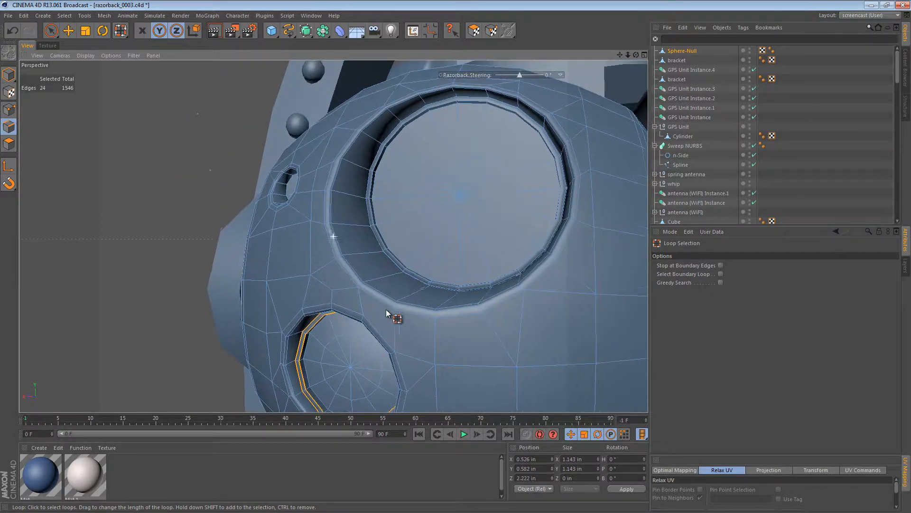
pyautogui.keyDown('alt'); pyautogui.moveTo(367, 174); pyautogui.dragTo(427, 161, button='right'); pyautogui.keyUp('alt')
pyautogui.keyDown('shift'); pyautogui.click(387, 137); pyautogui.keyUp('shift')
pyautogui.keyDown('shift'); pyautogui.click(394, 138); pyautogui.keyUp('shift')
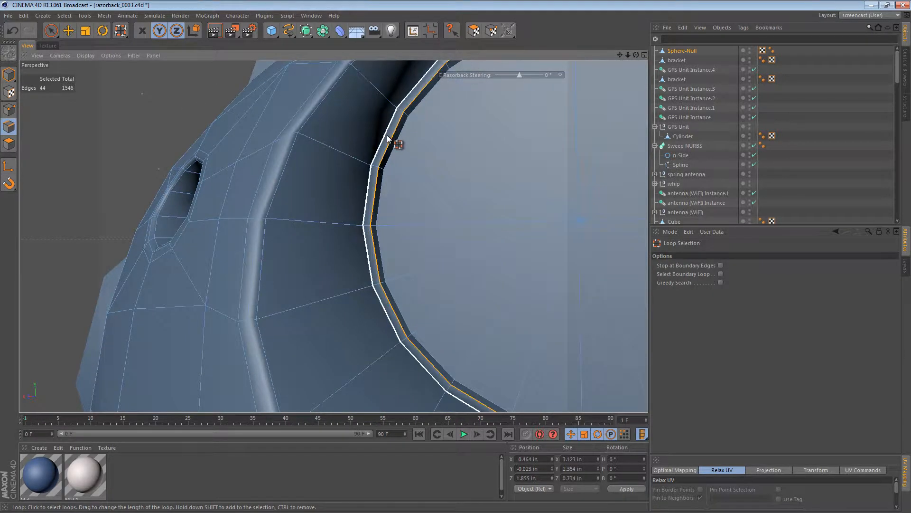
# Consult the turret reference photo again, and bevel the selected rim edge loops with an inner offset of about 0.012 in.
pyautogui.hotkey('alt', 'Tab')
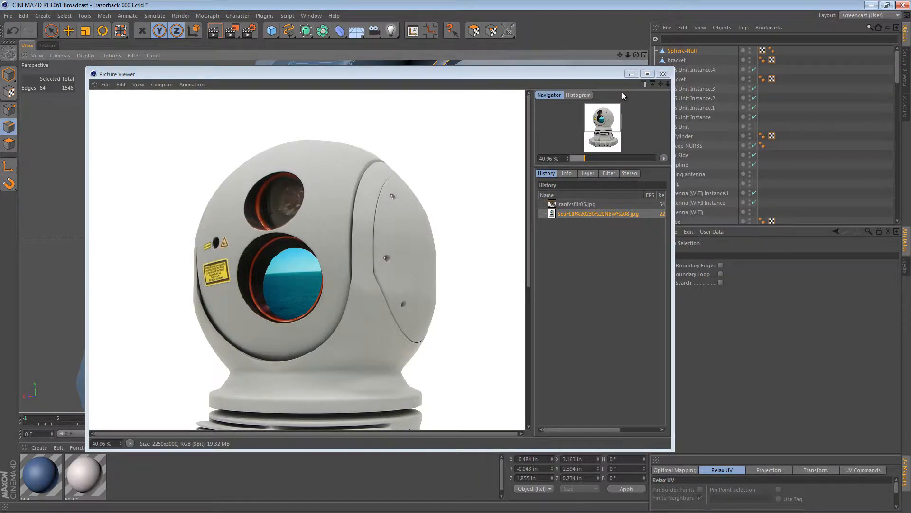
pyautogui.click(631, 73)
pyautogui.keyDown('alt'); pyautogui.moveTo(488, 181); pyautogui.dragTo(440, 216); pyautogui.keyUp('alt')
pyautogui.keyDown('alt'); pyautogui.moveTo(489, 209); pyautogui.dragTo(406, 214, button='right'); pyautogui.keyUp('alt')
pyautogui.keyDown('alt'); pyautogui.moveTo(422, 233); pyautogui.dragTo(420, 162, button='middle'); pyautogui.keyUp('alt')
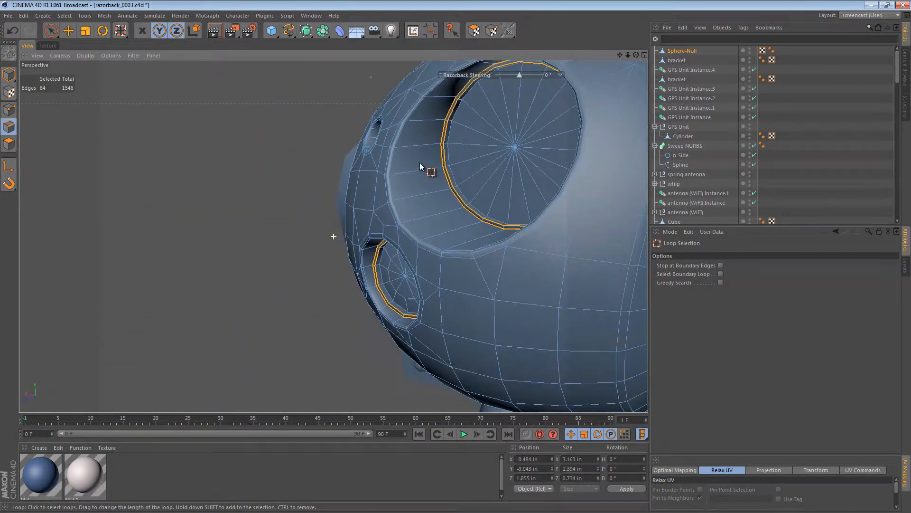
pyautogui.keyDown('alt'); pyautogui.moveTo(429, 164); pyautogui.dragTo(512, 165, button='right'); pyautogui.keyUp('alt')
pyautogui.keyDown('alt'); pyautogui.moveTo(504, 165); pyautogui.dragTo(469, 122, button='middle'); pyautogui.keyUp('alt')
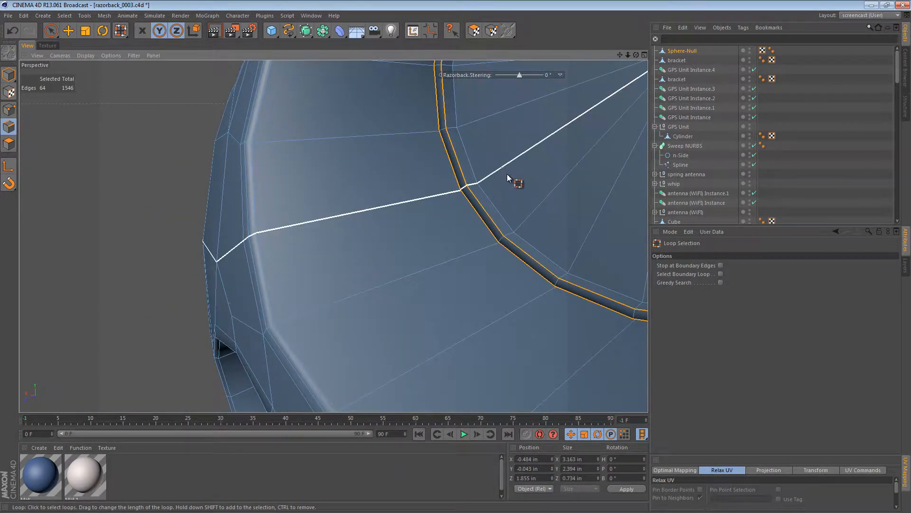
pyautogui.press('m')
pyautogui.press('s')
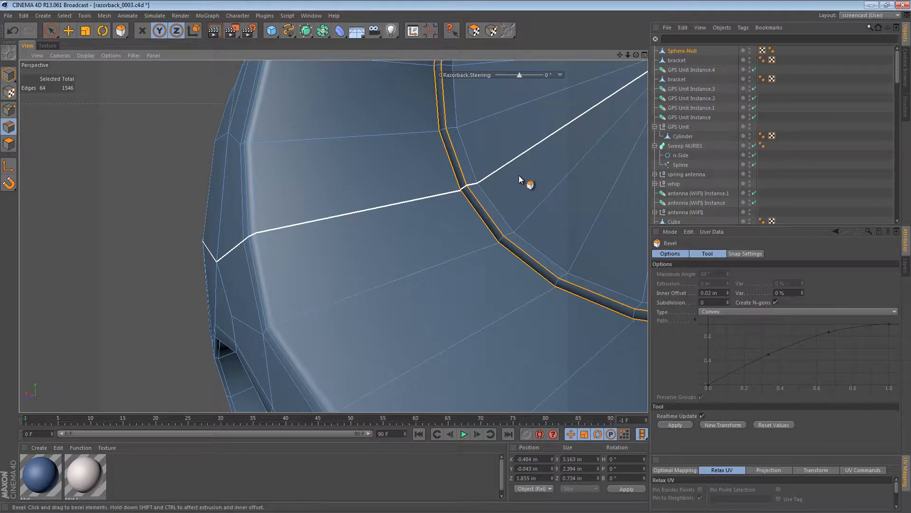
pyautogui.moveTo(519, 178); pyautogui.dragTo(457, 276)
pyautogui.keyDown('alt'); pyautogui.moveTo(470, 205); pyautogui.dragTo(532, 201, button='right'); pyautogui.keyUp('alt')
pyautogui.moveTo(517, 200)
pyautogui.keyDown('alt'); pyautogui.mouseDown()
pyautogui.moveTo(579, 199)
pyautogui.moveTo(512, 201)
pyautogui.mouseUp(); pyautogui.keyUp('alt')
pyautogui.keyDown('alt'); pyautogui.moveTo(576, 204); pyautogui.dragTo(434, 237, button='right'); pyautogui.keyUp('alt')
pyautogui.keyDown('alt'); pyautogui.moveTo(495, 247); pyautogui.dragTo(524, 241); pyautogui.keyUp('alt')
# Return to Model mode, deselect Sphere-Null, and review the shaded lens openings from several angles and farther away.
pyautogui.click(8, 75)
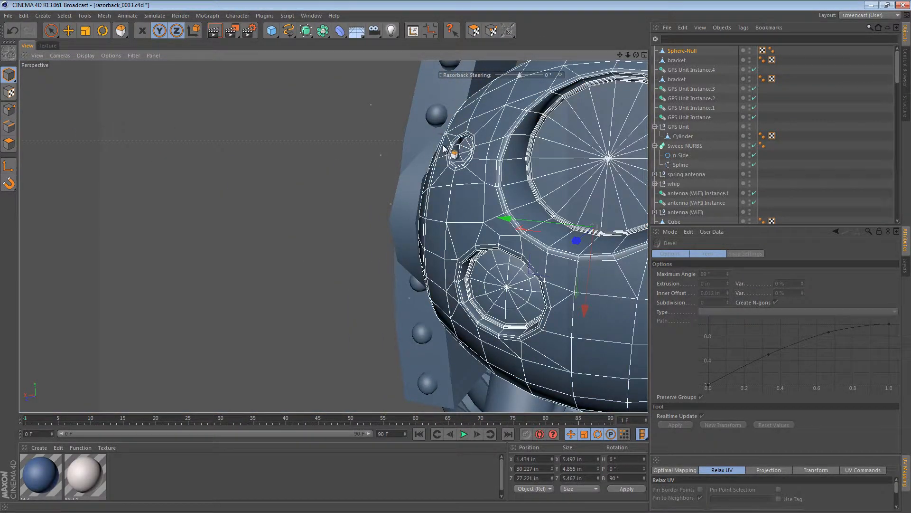
pyautogui.hotkey('ctrl', 'shift', 'a')
pyautogui.keyDown('alt'); pyautogui.moveTo(642, 197); pyautogui.dragTo(579, 195, button='right'); pyautogui.keyUp('alt')
pyautogui.keyDown('alt'); pyautogui.moveTo(517, 182); pyautogui.dragTo(449, 173, button='middle'); pyautogui.keyUp('alt')
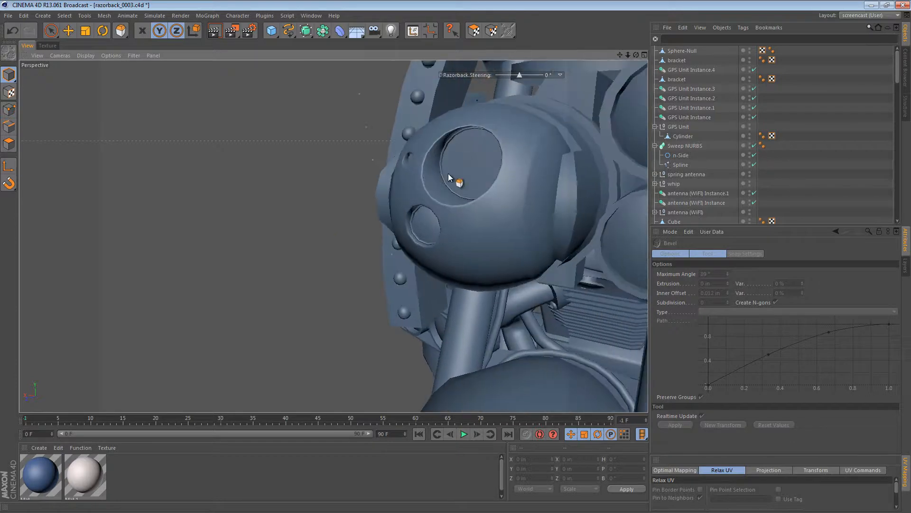
pyautogui.keyDown('alt'); pyautogui.moveTo(427, 175); pyautogui.dragTo(500, 182); pyautogui.keyUp('alt')
pyautogui.moveTo(500, 182)
pyautogui.keyDown('alt'); pyautogui.mouseDown(button='right')
pyautogui.moveTo(344, 177)
pyautogui.moveTo(510, 187)
pyautogui.mouseUp(button='right'); pyautogui.keyUp('alt')
pyautogui.keyDown('alt'); pyautogui.moveTo(509, 187); pyautogui.dragTo(483, 190); pyautogui.keyUp('alt')
pyautogui.press('e')
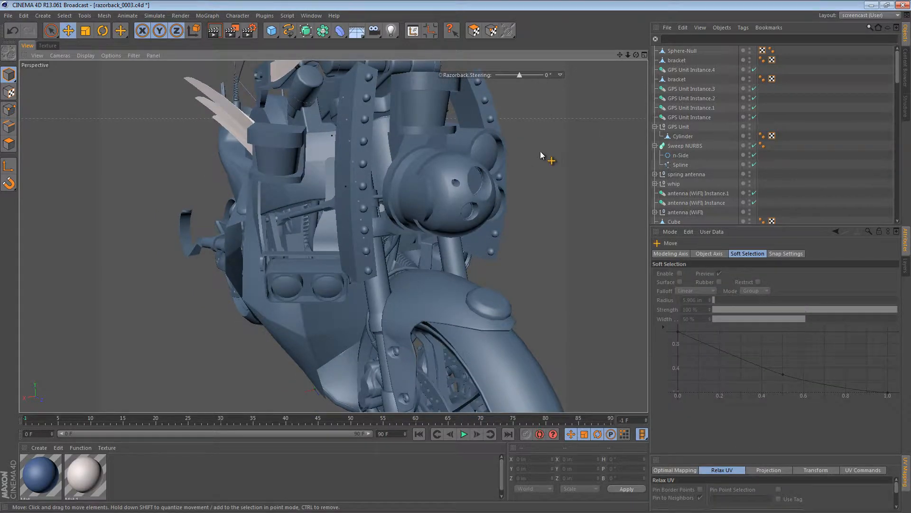
pyautogui.keyDown('alt'); pyautogui.moveTo(541, 152); pyautogui.dragTo(588, 152); pyautogui.keyUp('alt')
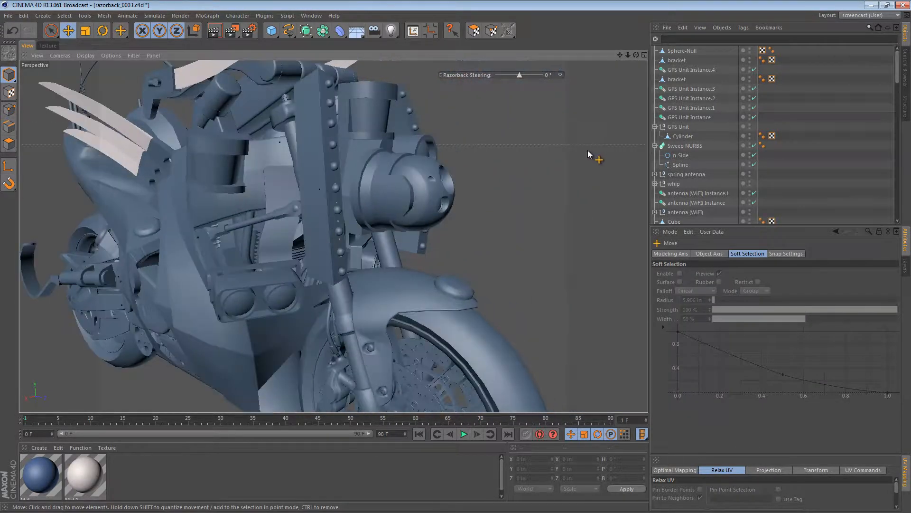
# Try rotating Sphere-Null and making it a child of the bracket.
pyautogui.click(688, 52)
pyautogui.press('r')
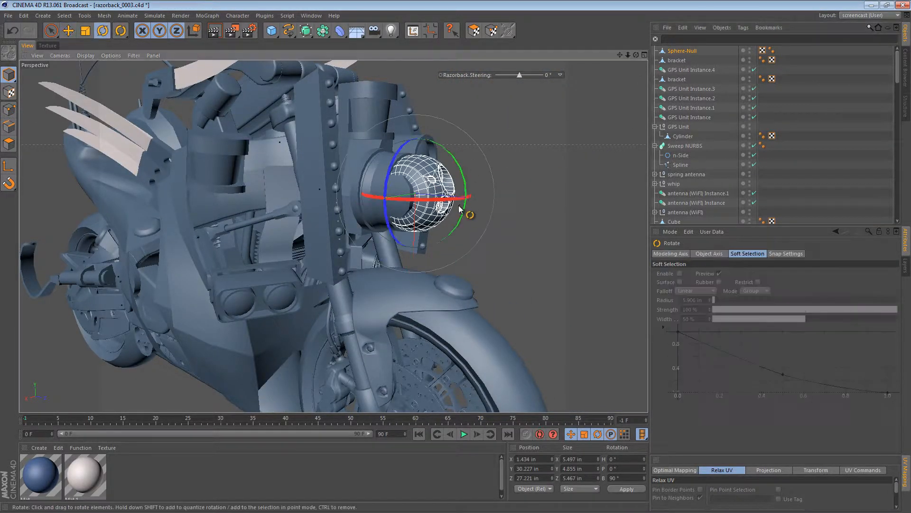
pyautogui.moveTo(465, 184); pyautogui.dragTo(451, 231)
pyautogui.hotkey('ctrl', 'z')
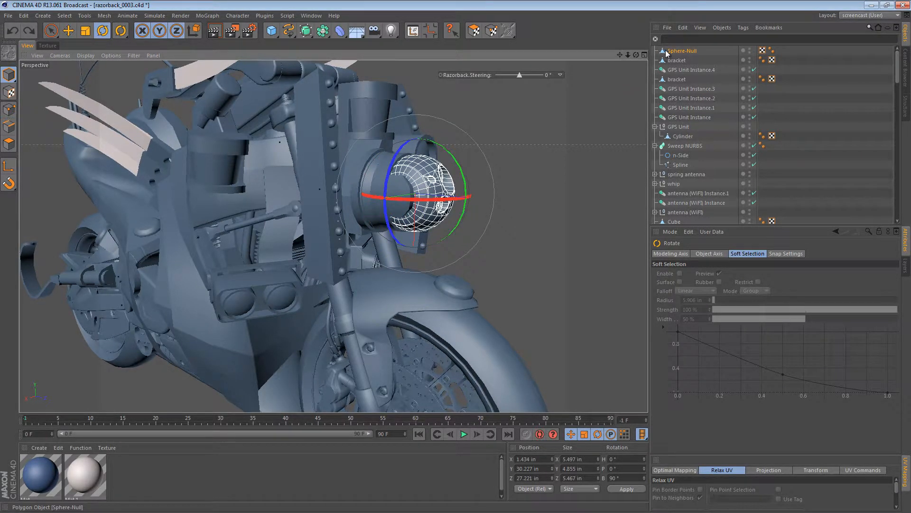
pyautogui.moveTo(668, 50); pyautogui.dragTo(676, 59)
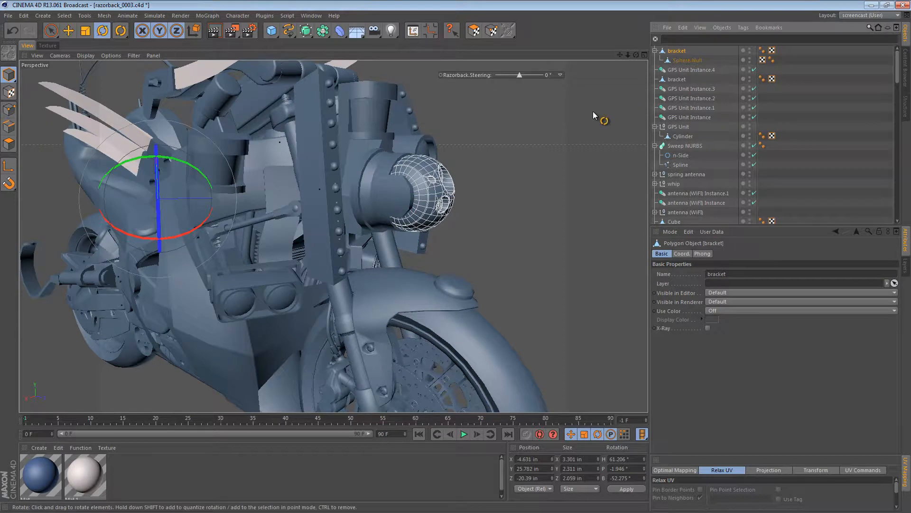
pyautogui.click(680, 59)
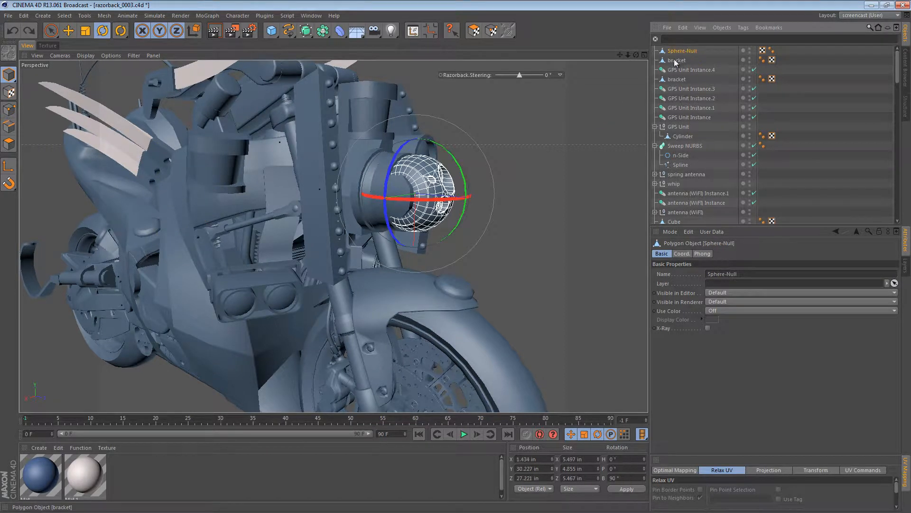
# Move Sphere-Null from the top of the object hierarchy into the FLIR Proxy group, beside Cylinder.1.
pyautogui.press('e')
pyautogui.click(375, 176)
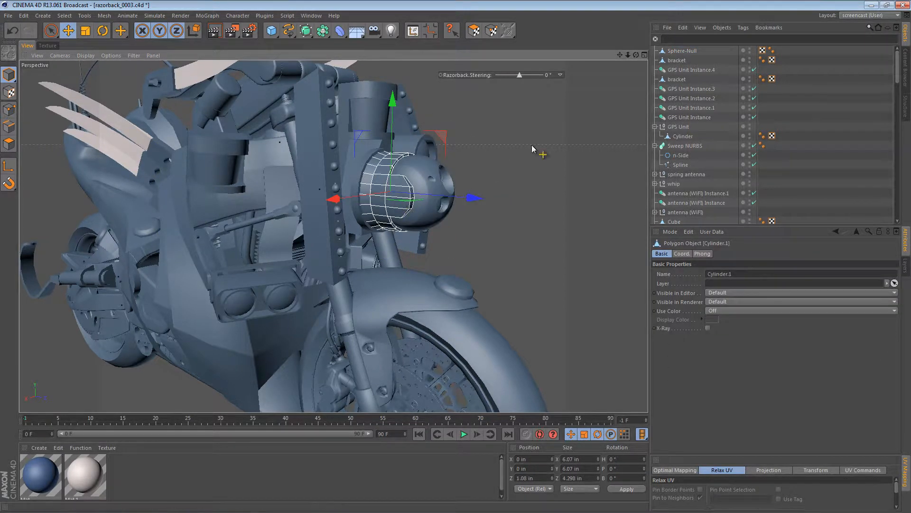
pyautogui.click(681, 52)
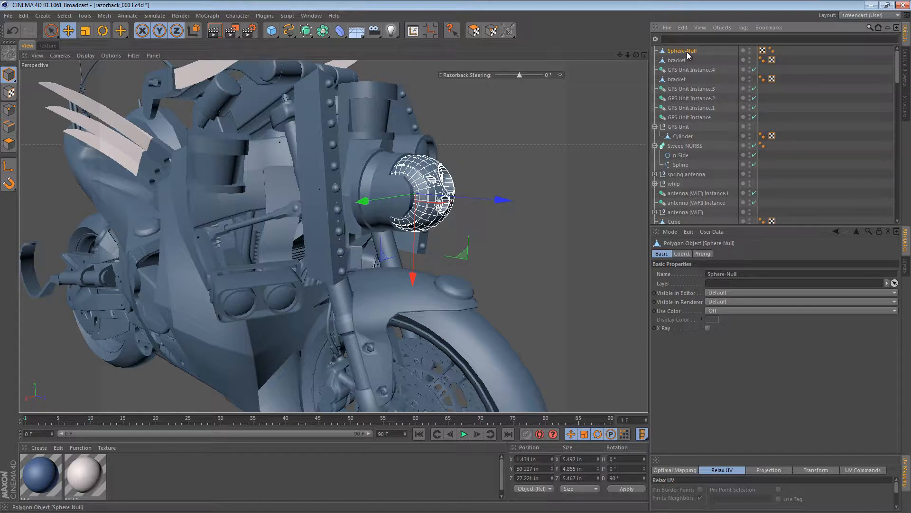
pyautogui.press('Delete')
pyautogui.click(394, 208)
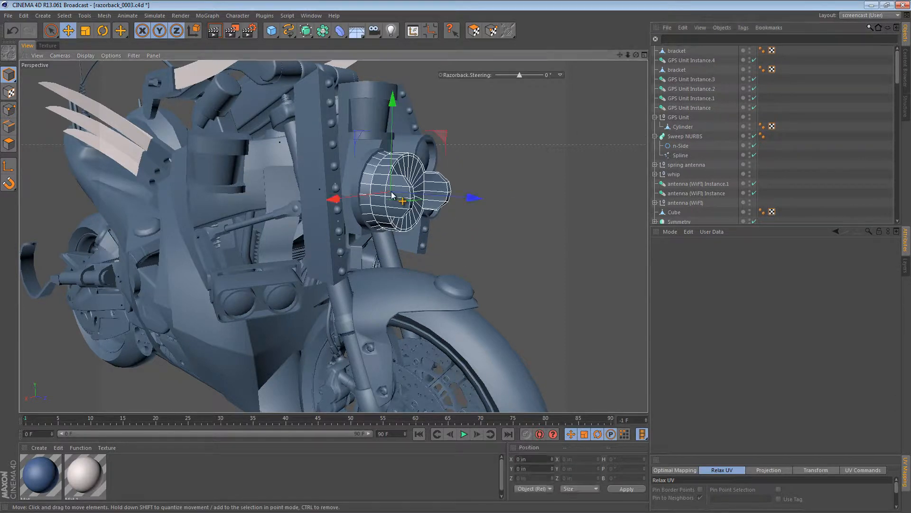
pyautogui.press('s')
pyautogui.scroll(-2, 704, 133)
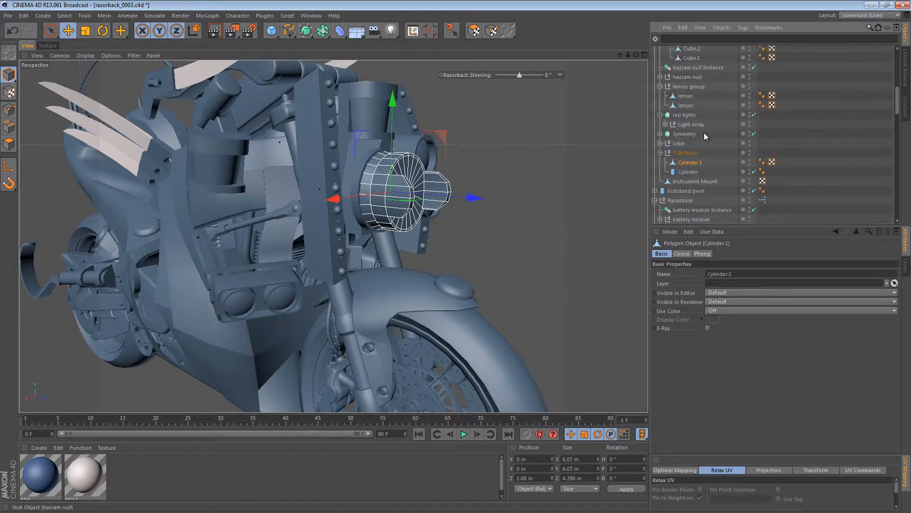
pyautogui.hotkey('ctrl', 'z')
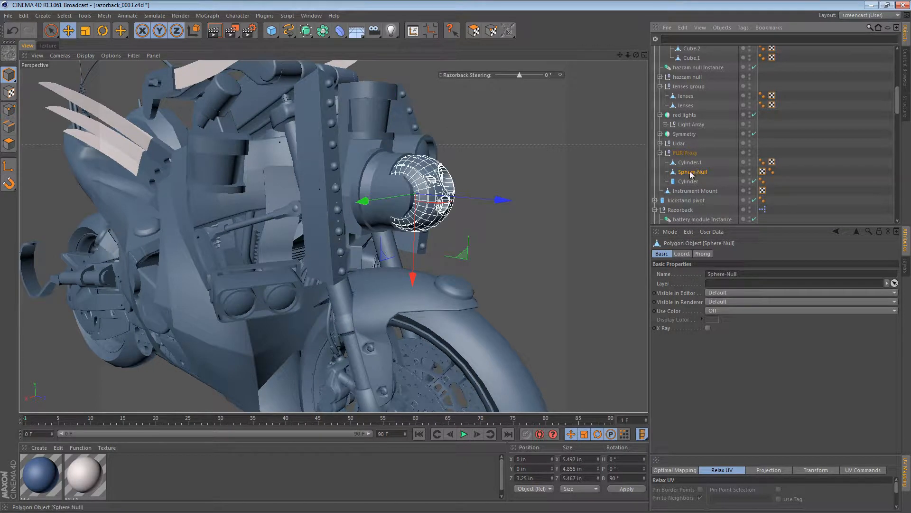
# Make Sphere-Null a child of Cylinder.1 and rename Cylinder.1 as Base.
pyautogui.click(688, 159)
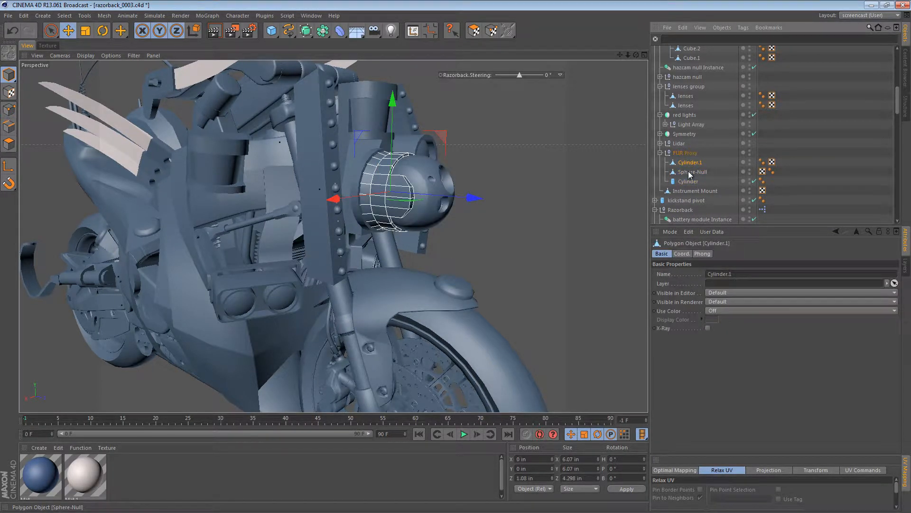
pyautogui.moveTo(690, 167); pyautogui.dragTo(701, 166)
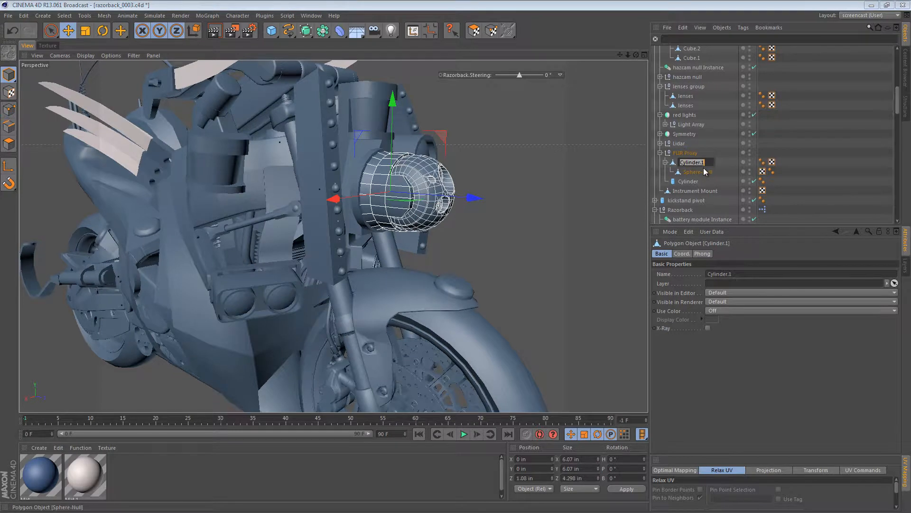
pyautogui.write('Base')
pyautogui.press('Return')
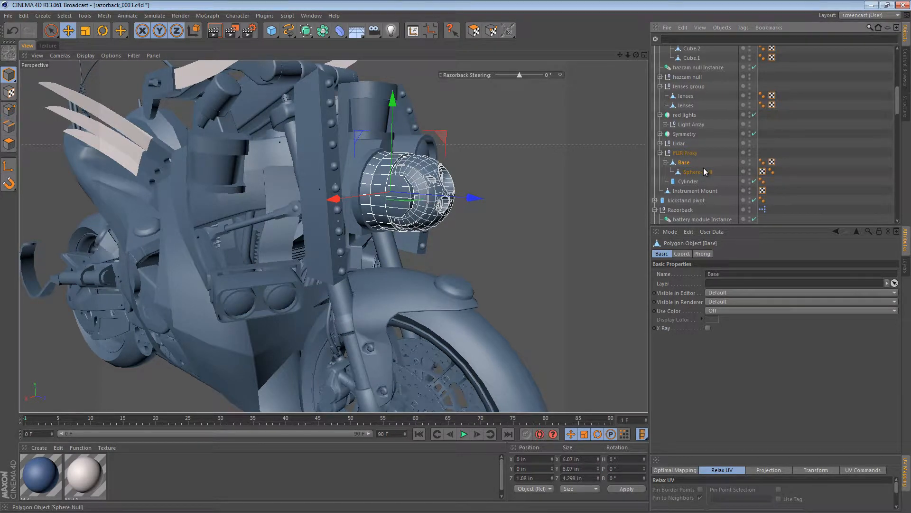
# Rename the Sphere-Null object nested under Base as Turret.
pyautogui.doubleClick(702, 173)
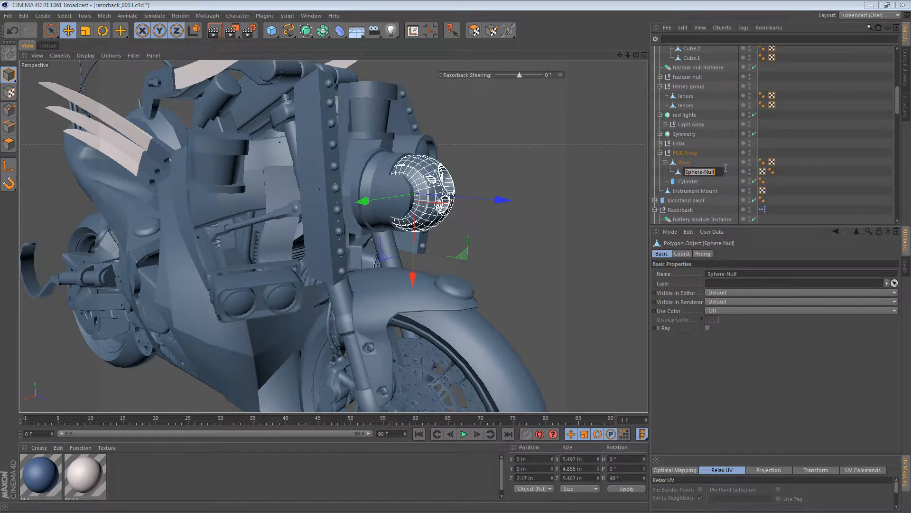
pyautogui.write('Turret')
pyautogui.press('Return')
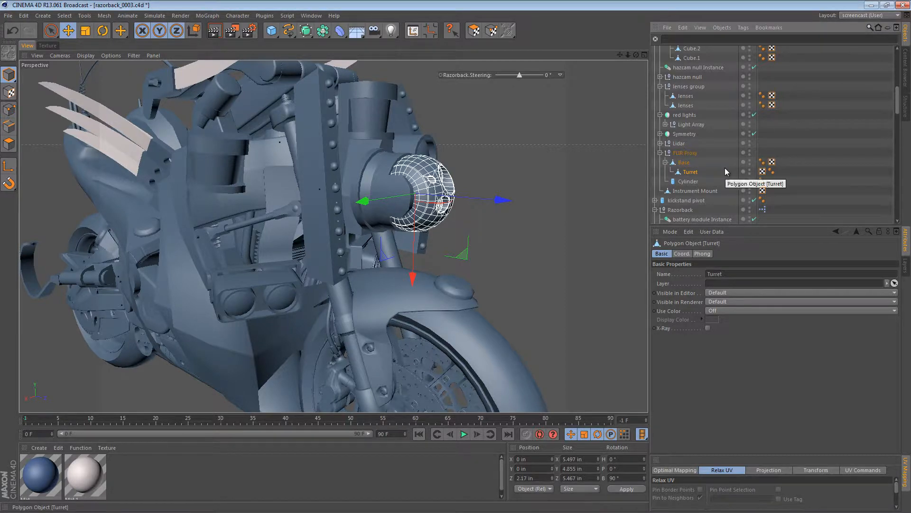
# Try rotating Base with its child to a bank of about -88°, and swivel Turret separately inside it.
pyautogui.press('r')
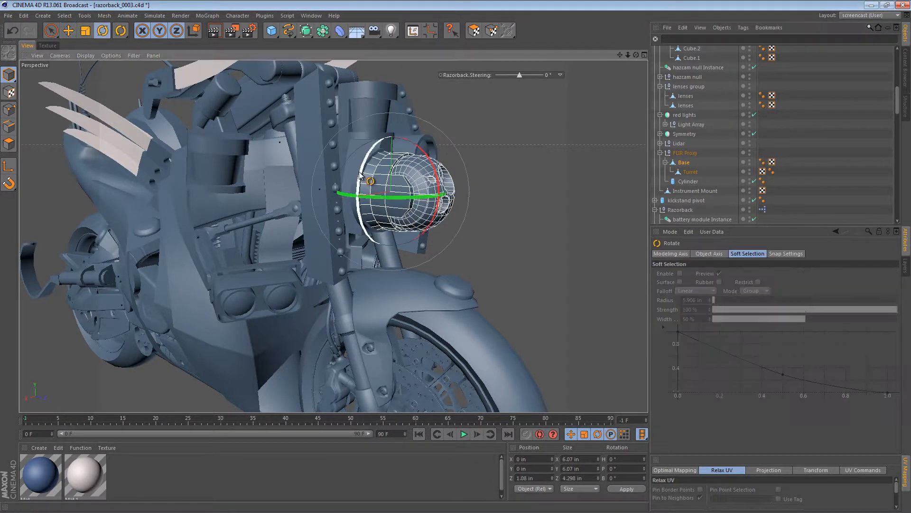
pyautogui.moveTo(364, 169); pyautogui.dragTo(446, 140)
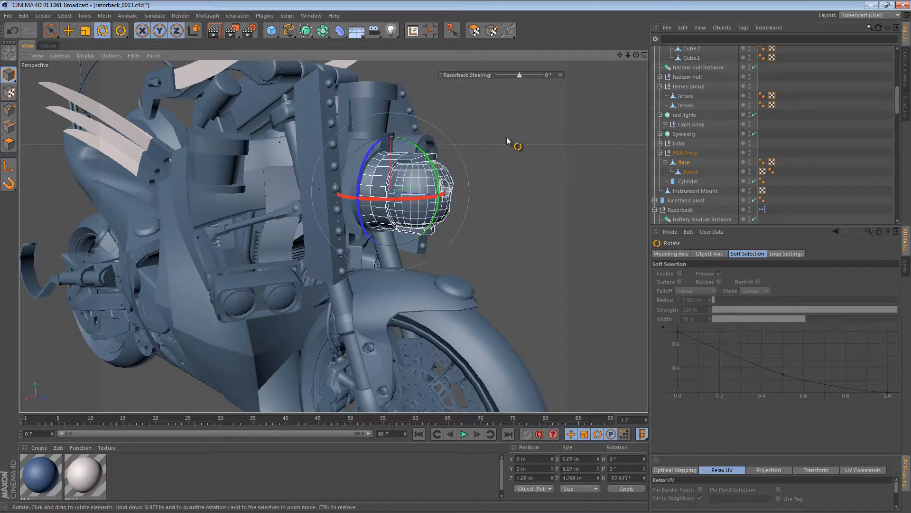
pyautogui.click(691, 172)
pyautogui.moveTo(452, 201); pyautogui.dragTo(375, 201)
pyautogui.click(503, 232)
pyautogui.keyDown('alt'); pyautogui.moveTo(463, 212); pyautogui.dragTo(551, 209); pyautogui.keyUp('alt')
pyautogui.click(428, 202)
# Undo the test rotations of Base and Turret, and clear the object selection.
pyautogui.hotkey('ctrl', 'z')
pyautogui.hotkey('ctrl', 'z')
pyautogui.hotkey('ctrl', 'z')
pyautogui.hotkey('ctrl', 'z')
pyautogui.hotkey('ctrl', 'z')
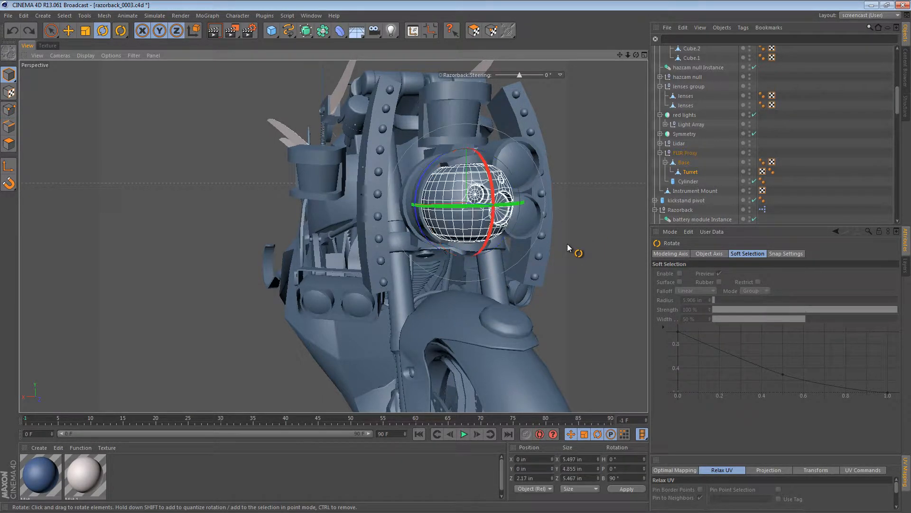
pyautogui.click(572, 221)
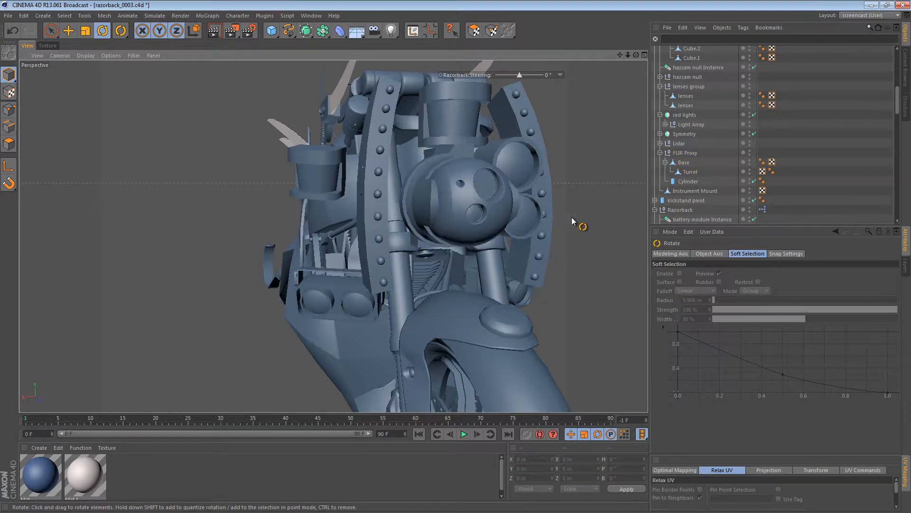
# Loop-select the front rim edges of Base where the housing wraps around the turret sphere.
pyautogui.keyDown('alt'); pyautogui.moveTo(442, 189); pyautogui.dragTo(513, 189, button='right'); pyautogui.keyUp('alt')
pyautogui.keyDown('alt'); pyautogui.moveTo(514, 189); pyautogui.dragTo(452, 204, button='middle'); pyautogui.keyUp('alt')
pyautogui.keyDown('alt'); pyautogui.moveTo(453, 205); pyautogui.dragTo(565, 228); pyautogui.keyUp('alt')
pyautogui.click(384, 232)
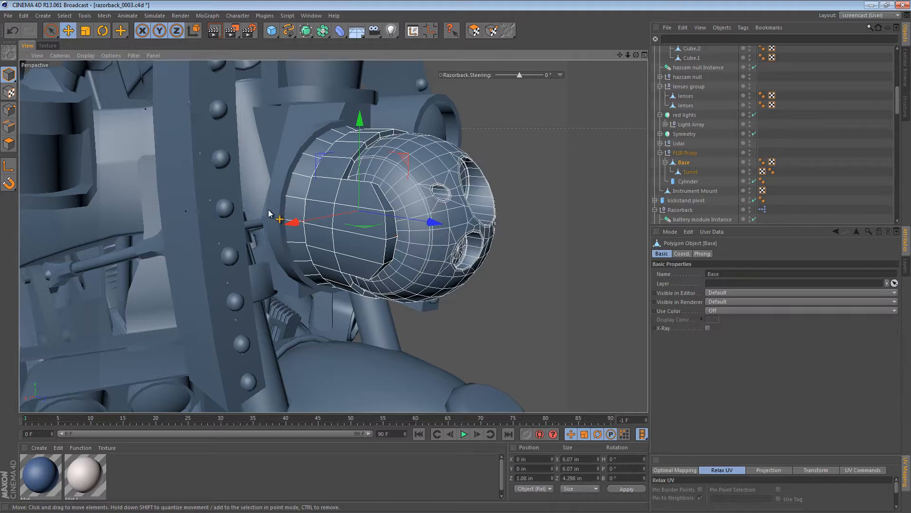
pyautogui.click(7, 127)
pyautogui.press('u')
pyautogui.press('l')
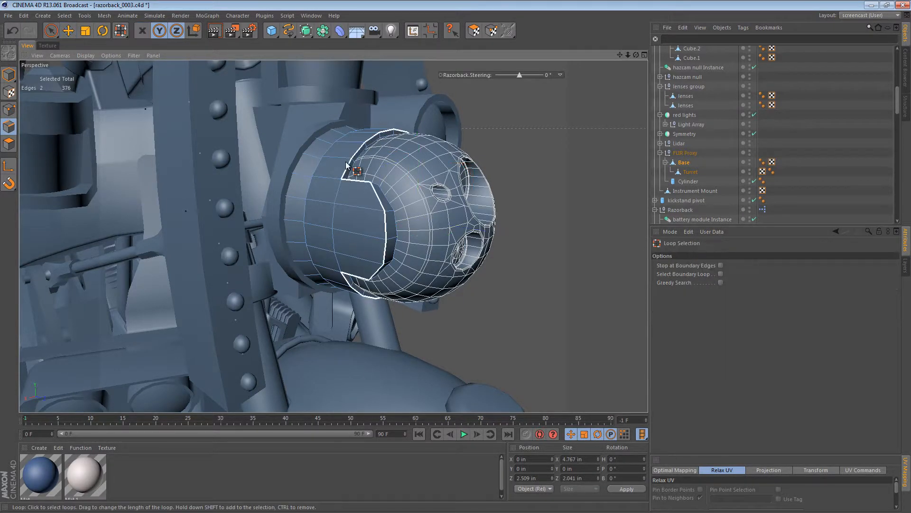
pyautogui.keyDown('alt'); pyautogui.moveTo(374, 196); pyautogui.dragTo(142, 200); pyautogui.keyUp('alt')
pyautogui.scroll(4, 482, 269)
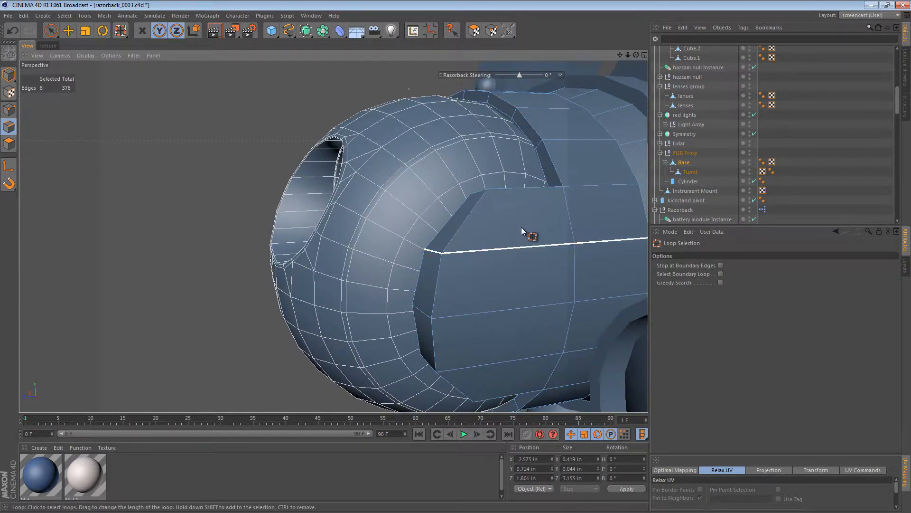
# Try bevelling the rim edges of Base with an inner offset of 0.043 in, inspect the rim, and undo the bevel.
pyautogui.press('m')
pyautogui.press('s')
pyautogui.moveTo(511, 226); pyautogui.dragTo(551, 267)
pyautogui.keyDown('alt'); pyautogui.moveTo(538, 267); pyautogui.dragTo(441, 266, button='right'); pyautogui.keyUp('alt')
pyautogui.keyDown('alt'); pyautogui.moveTo(442, 267); pyautogui.dragTo(546, 266); pyautogui.keyUp('alt')
pyautogui.keyDown('alt'); pyautogui.moveTo(439, 273); pyautogui.dragTo(469, 254, button='middle'); pyautogui.keyUp('alt')
pyautogui.keyDown('alt'); pyautogui.moveTo(398, 267); pyautogui.dragTo(402, 266); pyautogui.keyUp('alt')
pyautogui.moveTo(402, 266)
pyautogui.keyDown('alt'); pyautogui.mouseDown(button='right')
pyautogui.moveTo(460, 252)
pyautogui.moveTo(411, 261)
pyautogui.mouseUp(button='right'); pyautogui.keyUp('alt')
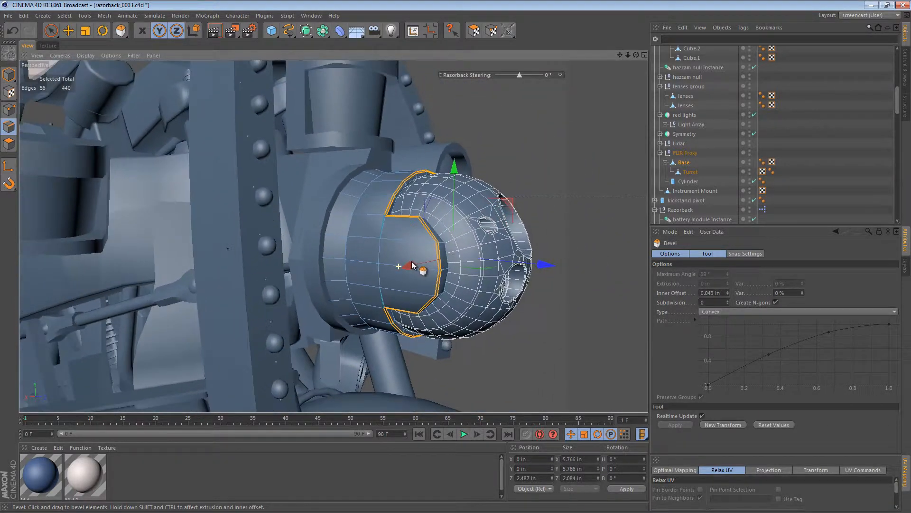
pyautogui.hotkey('ctrl', 'z')
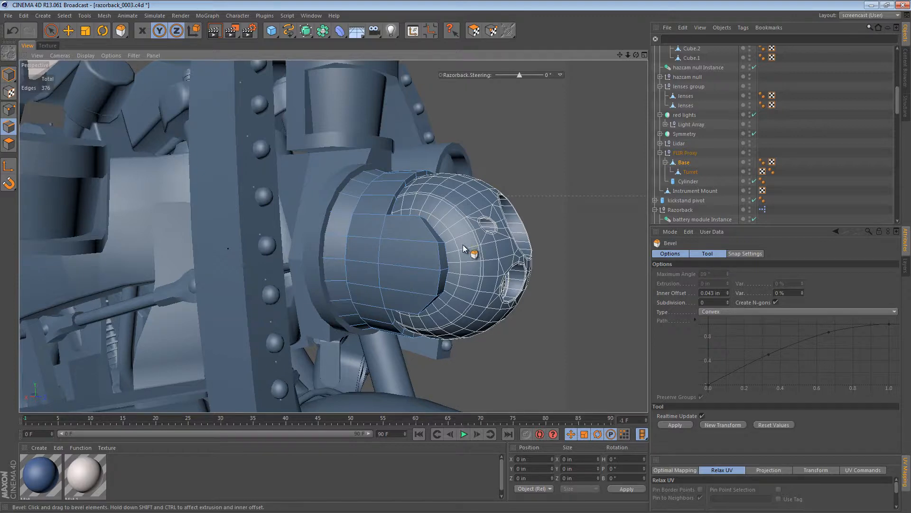
# Return to Model mode, deselect Base, and review the shaded turret and its housing from several angles.
pyautogui.click(9, 74)
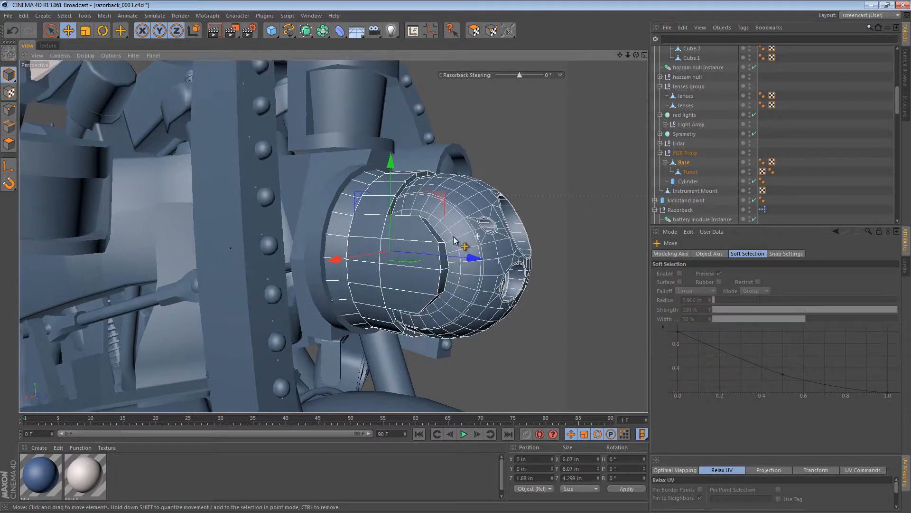
pyautogui.keyDown('alt'); pyautogui.moveTo(457, 240); pyautogui.dragTo(428, 251, button='right'); pyautogui.keyUp('alt')
pyautogui.hotkey('ctrl', 'shift', 'a')
pyautogui.keyDown('alt'); pyautogui.moveTo(464, 247); pyautogui.dragTo(396, 250); pyautogui.keyUp('alt')
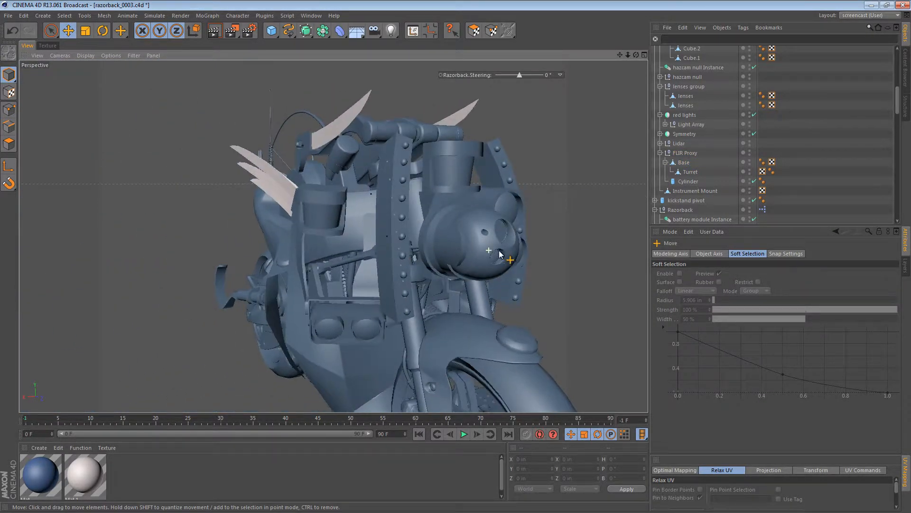
pyautogui.keyDown('alt'); pyautogui.moveTo(491, 249); pyautogui.dragTo(535, 251, button='right'); pyautogui.keyUp('alt')
pyautogui.keyDown('alt'); pyautogui.moveTo(507, 253); pyautogui.dragTo(444, 247, button='middle'); pyautogui.keyUp('alt')
pyautogui.keyDown('alt'); pyautogui.moveTo(443, 247); pyautogui.dragTo(475, 249); pyautogui.keyUp('alt')
pyautogui.keyDown('alt'); pyautogui.moveTo(475, 249); pyautogui.dragTo(380, 249, button='right'); pyautogui.keyUp('alt')
pyautogui.keyDown('alt'); pyautogui.moveTo(379, 248); pyautogui.dragTo(200, 255); pyautogui.keyUp('alt')
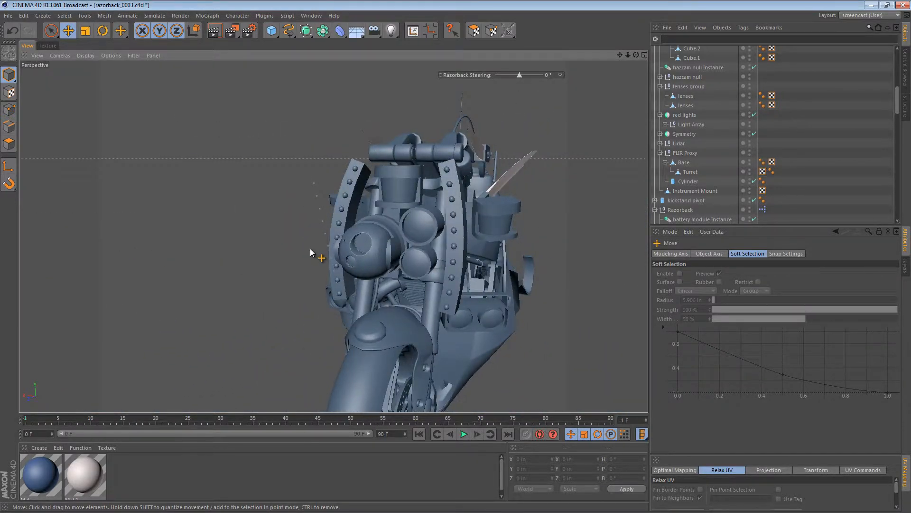
# Examine the whole motorcycle from the front, side and three-quarter views to judge how the turret fits.
pyautogui.keyDown('alt'); pyautogui.moveTo(309, 249); pyautogui.dragTo(442, 219); pyautogui.keyUp('alt')
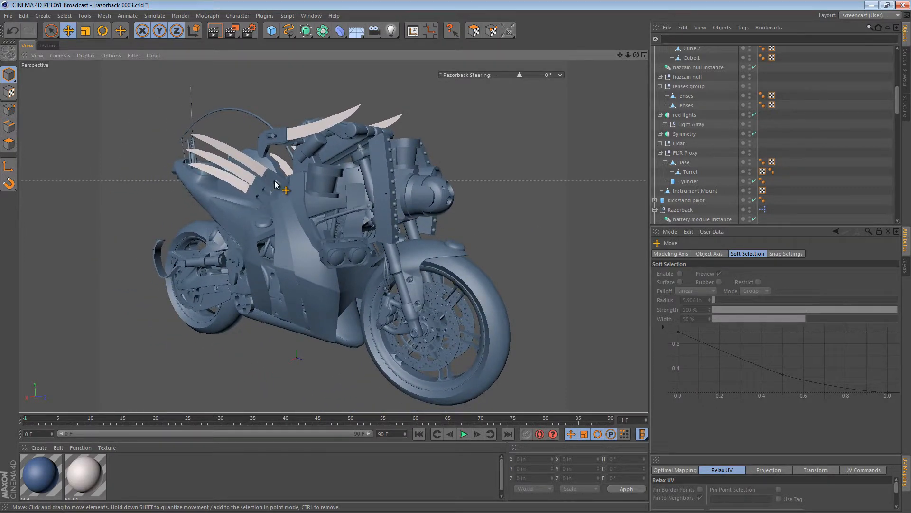
pyautogui.keyDown('alt'); pyautogui.moveTo(268, 185); pyautogui.dragTo(355, 184); pyautogui.keyUp('alt')
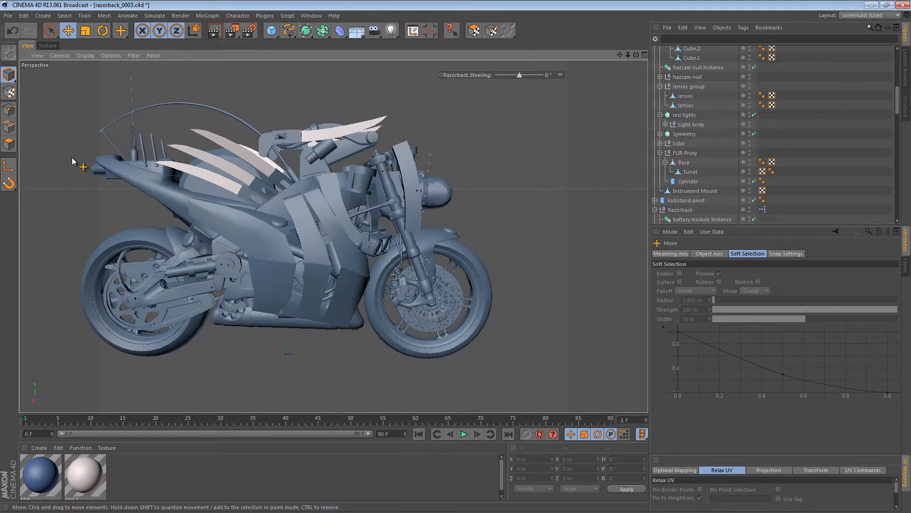
pyautogui.keyDown('alt'); pyautogui.moveTo(358, 176); pyautogui.dragTo(351, 193); pyautogui.keyUp('alt')
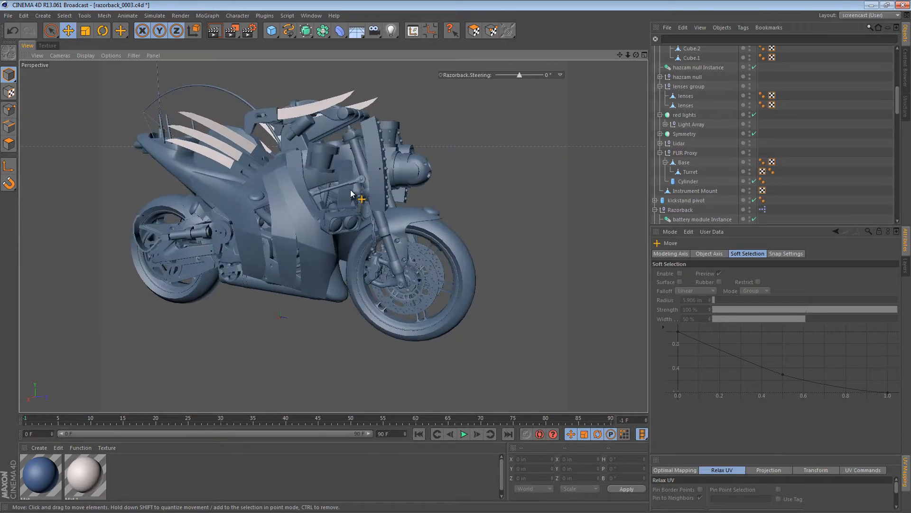
pyautogui.keyDown('alt'); pyautogui.moveTo(352, 179); pyautogui.dragTo(362, 181, button='right'); pyautogui.keyUp('alt')
pyautogui.keyDown('alt'); pyautogui.moveTo(362, 182); pyautogui.dragTo(399, 191, button='middle'); pyautogui.keyUp('alt')
pyautogui.keyDown('alt'); pyautogui.moveTo(400, 191); pyautogui.dragTo(374, 187); pyautogui.keyUp('alt')
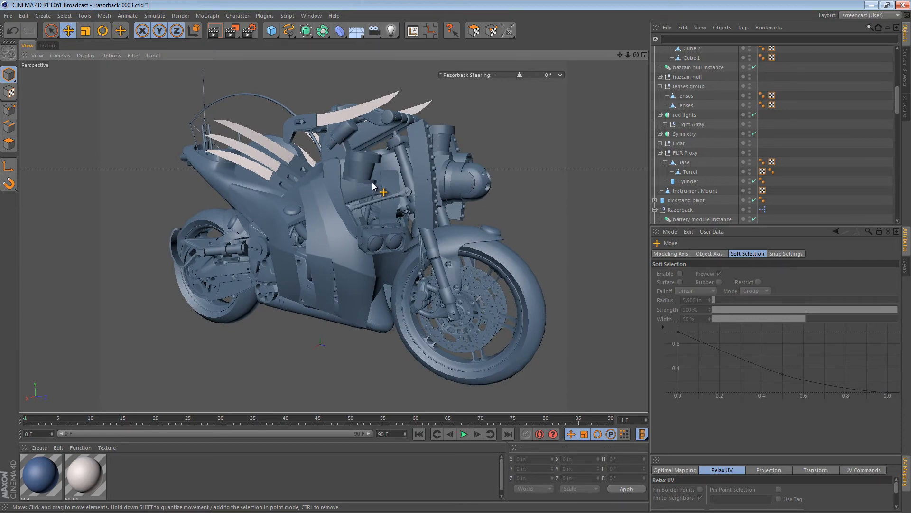